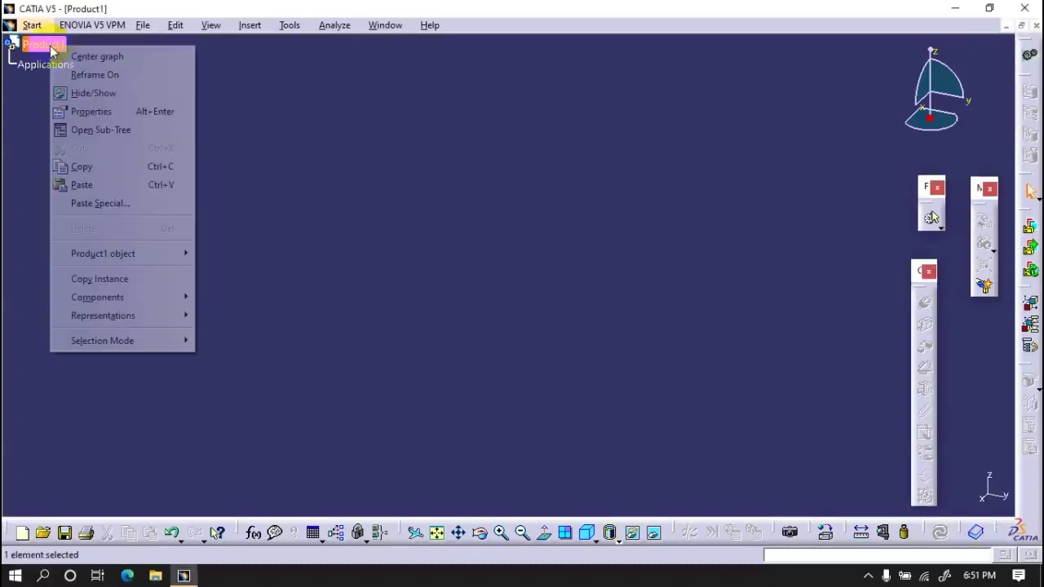
# Step: Insert a new part, Part1, under Product1 and start a sketch in Part Design
pyautogui.click(263, 350)
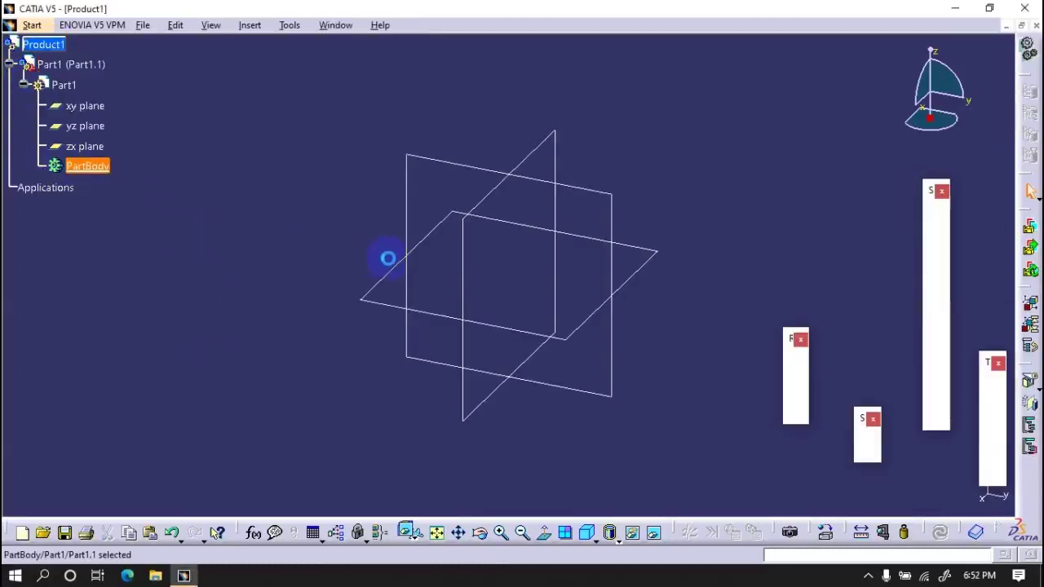
pyautogui.click(1029, 96)
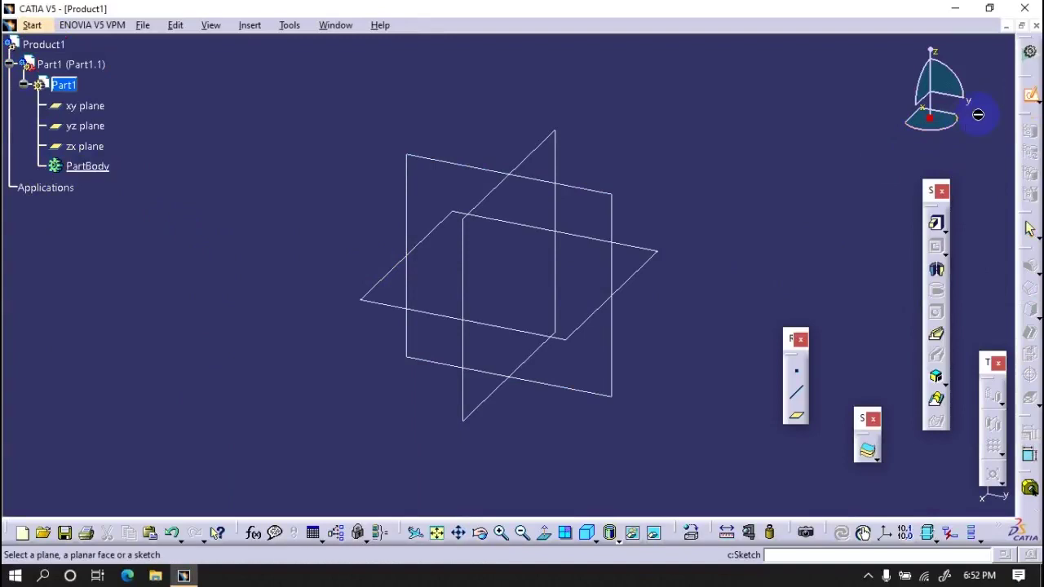
# Step: On the xy plane, draw four concentric circles centred on the origin
pyautogui.click(577, 320)
pyautogui.click(964, 390)
pyautogui.click(510, 276)
pyautogui.click(649, 276)
pyautogui.click(510, 276)
pyautogui.click(627, 278)
pyautogui.click(510, 276)
pyautogui.click(608, 277)
pyautogui.click(509, 276)
pyautogui.click(586, 287)
# Step: Dimension the outer two circles with diameters 100 and 95
pyautogui.click(110, 361)
pyautogui.click(650, 286)
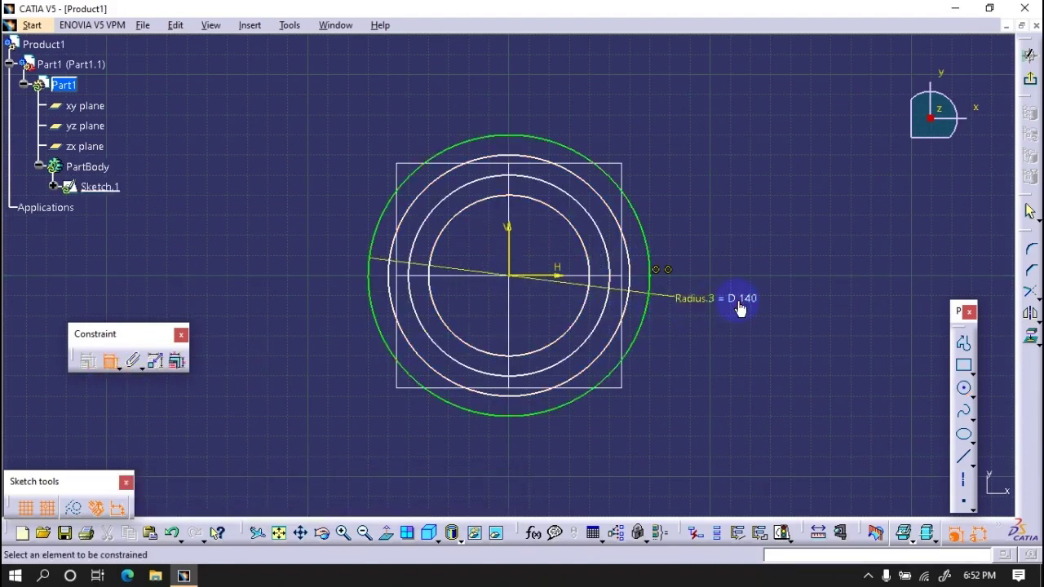
pyautogui.doubleClick(740, 308)
pyautogui.write('100')
pyautogui.press('Return')
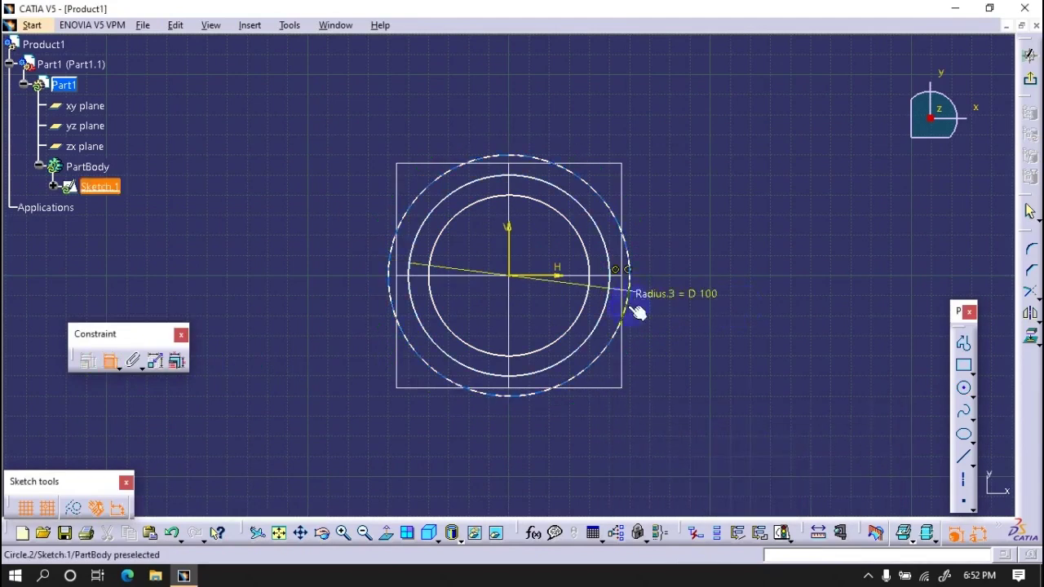
pyautogui.click(637, 313)
pyautogui.click(758, 335)
pyautogui.doubleClick(759, 331)
pyautogui.write('100*0.')
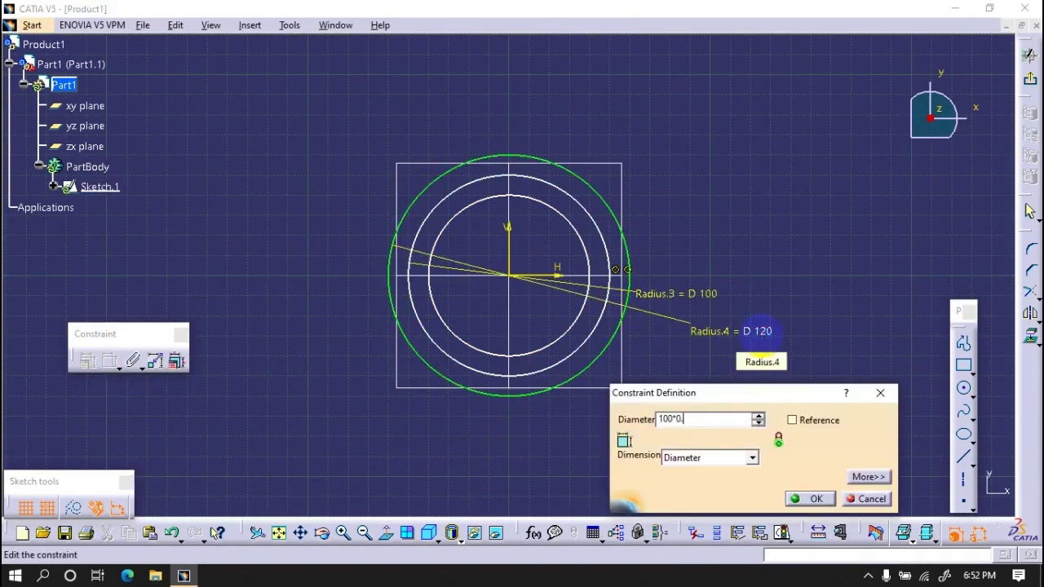
pyautogui.press('Return')
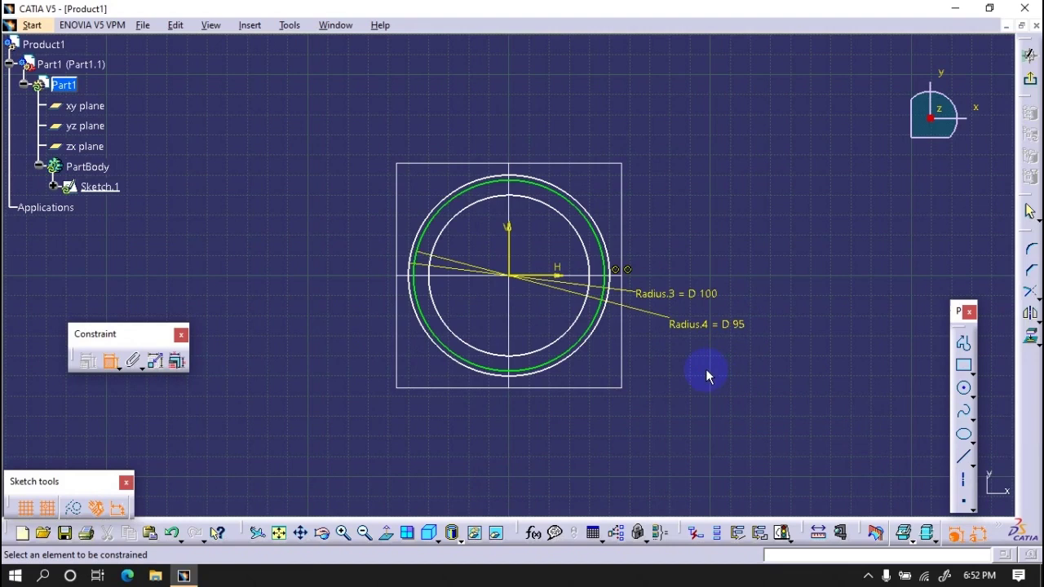
# Step: Set the remaining circle diameters to 100/0.95 (105.263) and 91
pyautogui.click(605, 318)
pyautogui.click(676, 366)
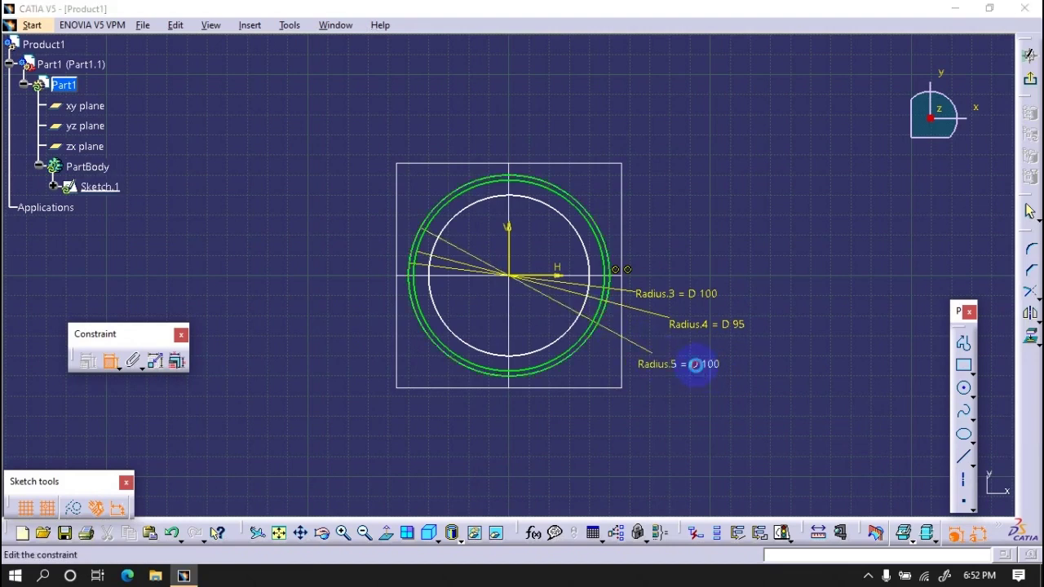
pyautogui.doubleClick(679, 365)
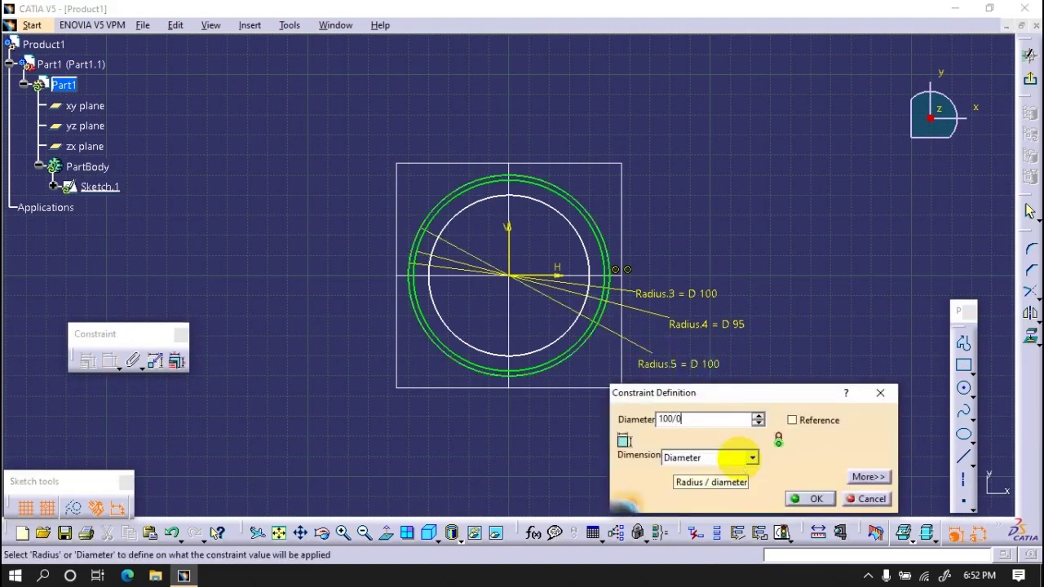
pyautogui.write('.95')
pyautogui.press('Return')
pyautogui.click(586, 302)
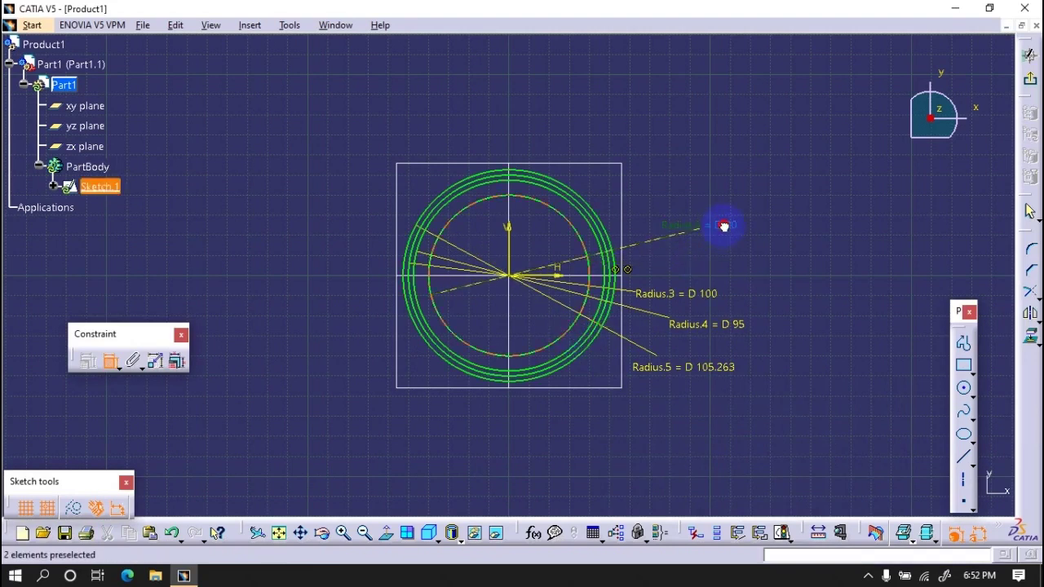
pyautogui.doubleClick(723, 226)
pyautogui.press('Return')
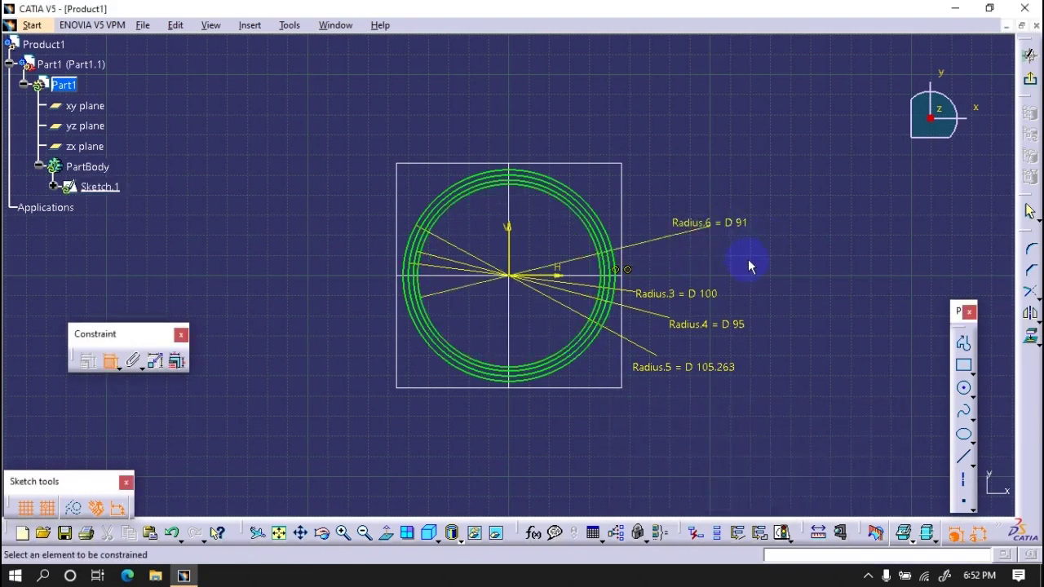
pyautogui.click(110, 360)
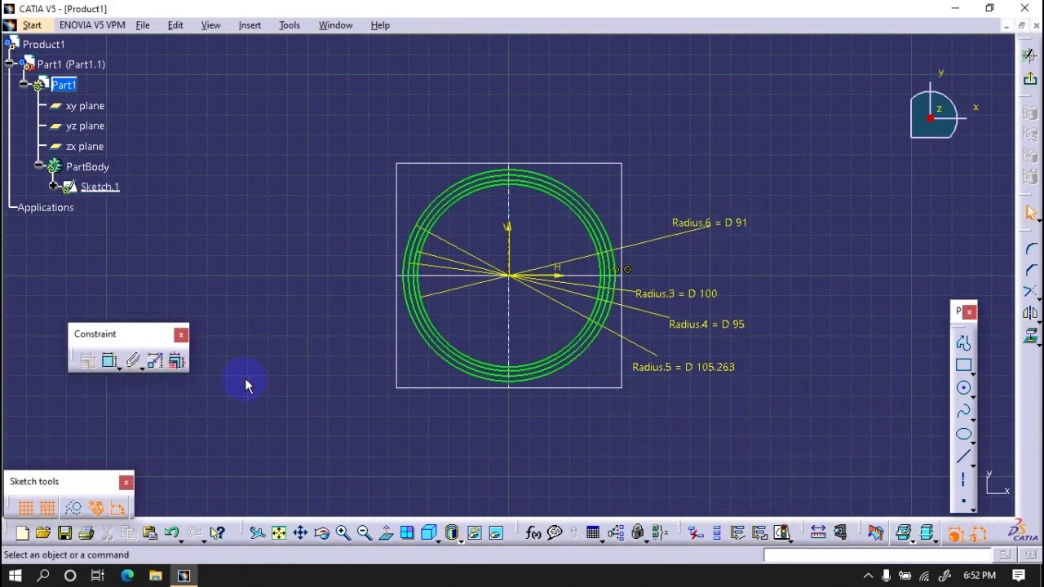
# Step: Draw a two-line profile meeting at the circles' centre
pyautogui.click(963, 343)
pyautogui.click(348, 75)
pyautogui.click(509, 277)
pyautogui.click(647, 117)
pyautogui.click(110, 360)
# Step: Constrain the two lines' angles to 5° and 20°
pyautogui.click(478, 114)
pyautogui.click(110, 361)
pyautogui.click(458, 212)
pyautogui.click(572, 203)
pyautogui.doubleClick(479, 132)
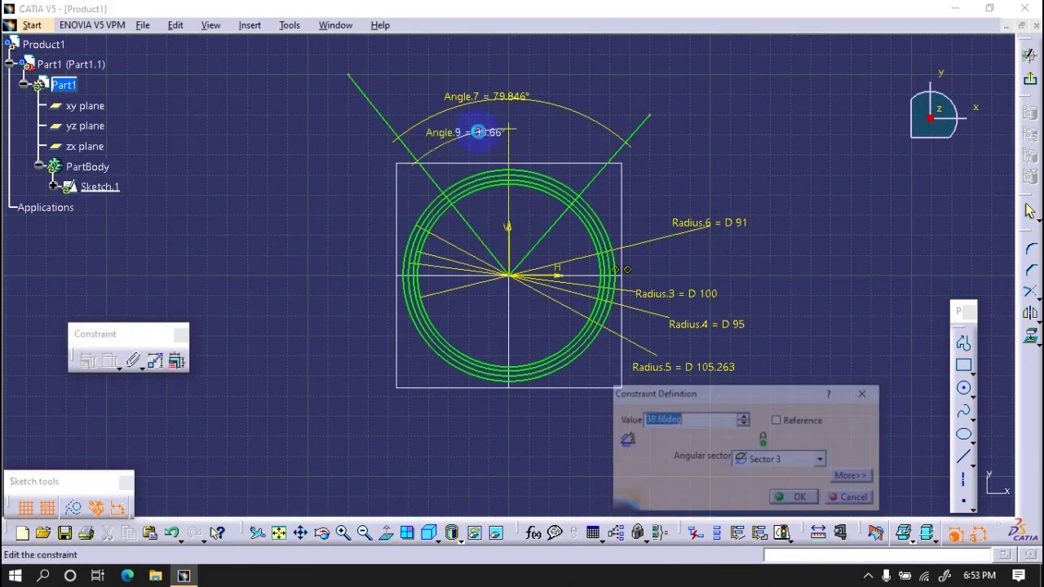
pyautogui.write('9018')
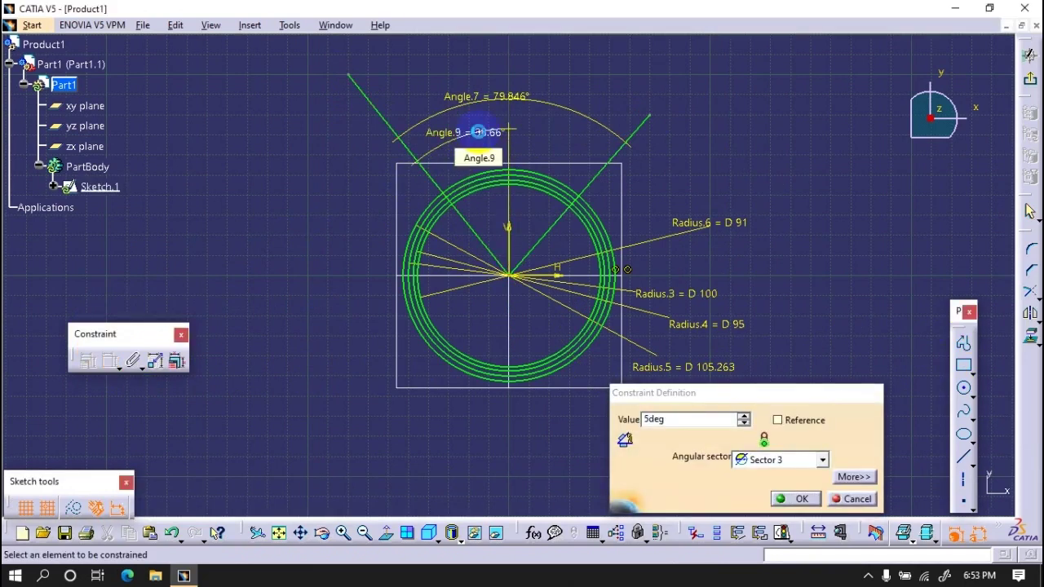
pyautogui.press('Return')
pyautogui.doubleClick(610, 113)
pyautogui.write('20')
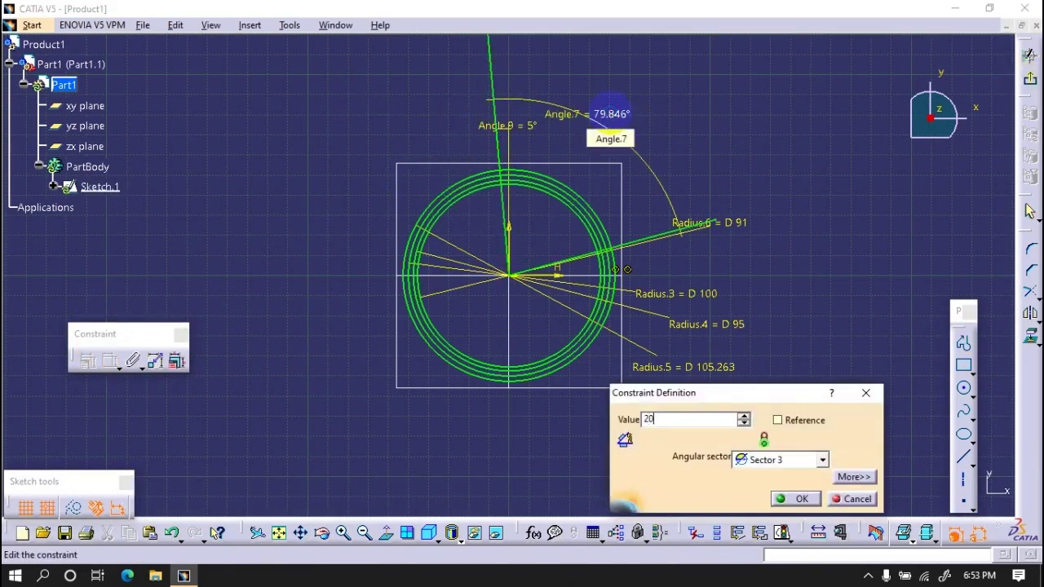
pyautogui.press('Return')
pyautogui.click(290, 422)
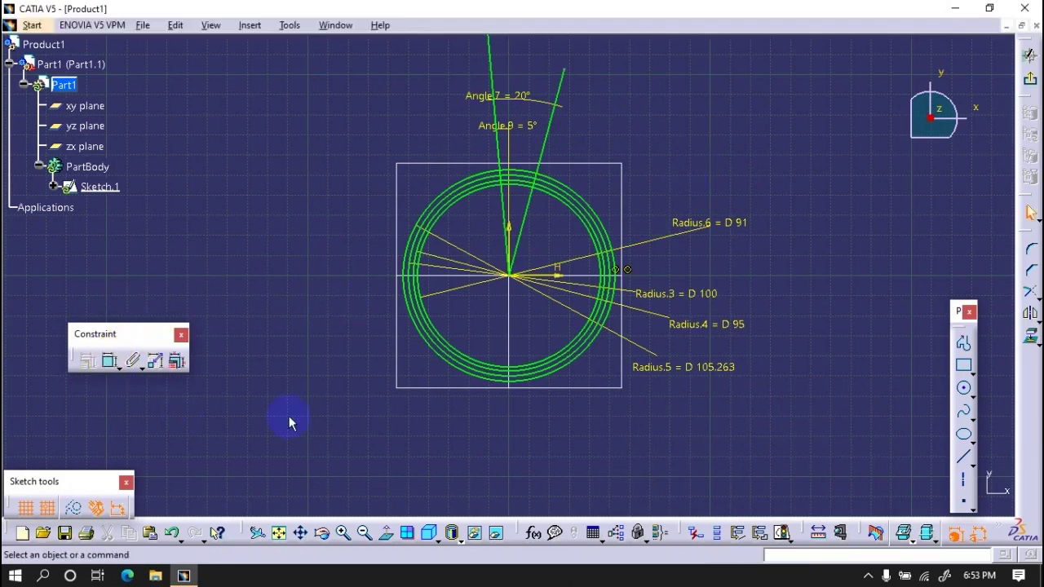
pyautogui.click(960, 393)
# Step: Draw a small circle near the ring top and mirror it about the vertical axis
pyautogui.click(534, 182)
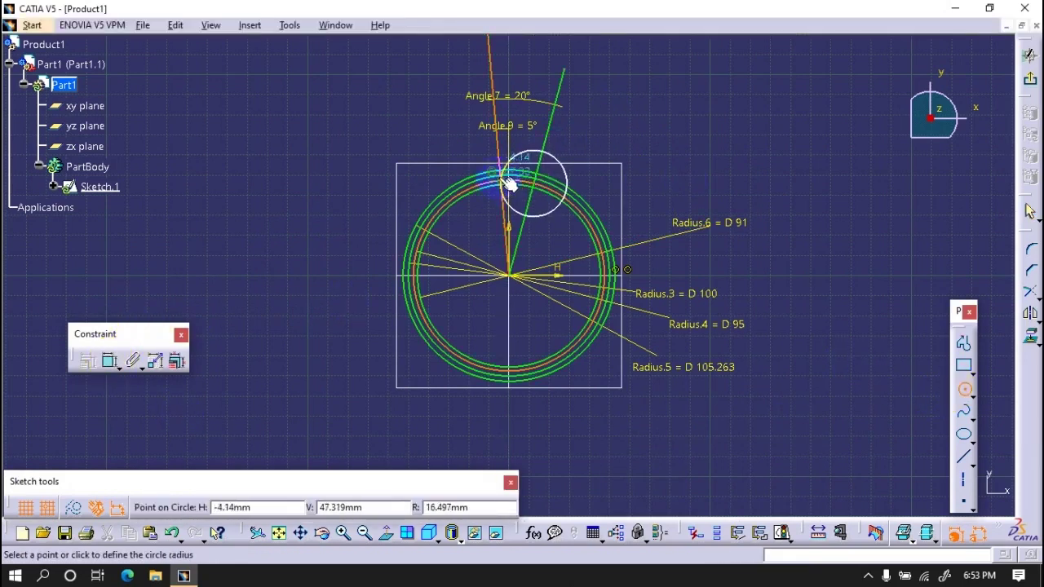
pyautogui.click(555, 174)
pyautogui.click(1029, 318)
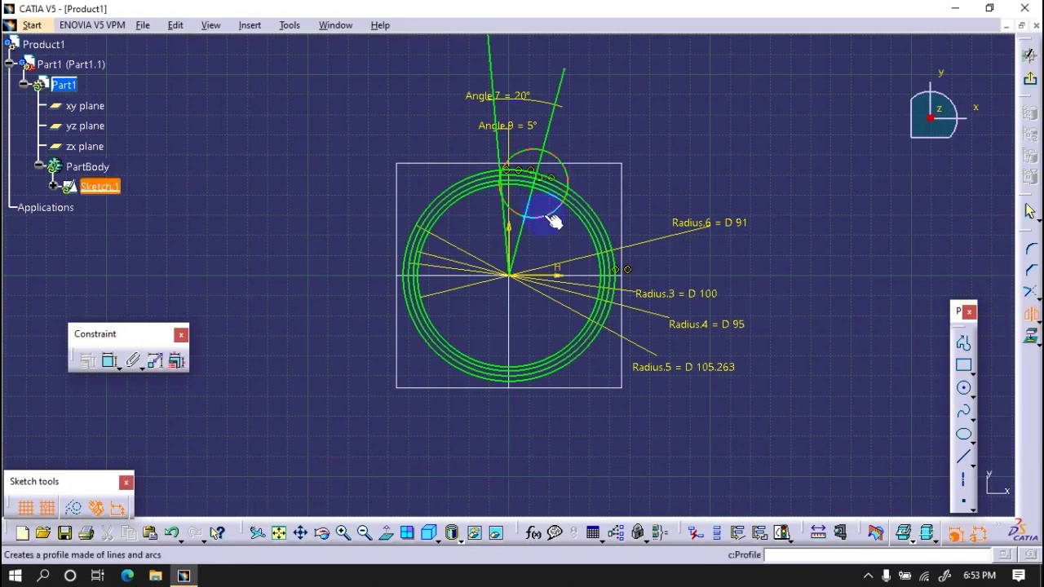
pyautogui.click(517, 238)
# Step: Delete the slanted helper line
pyautogui.rightClick(495, 75)
pyautogui.press('Escape')
pyautogui.rightClick(555, 122)
pyautogui.click(587, 329)
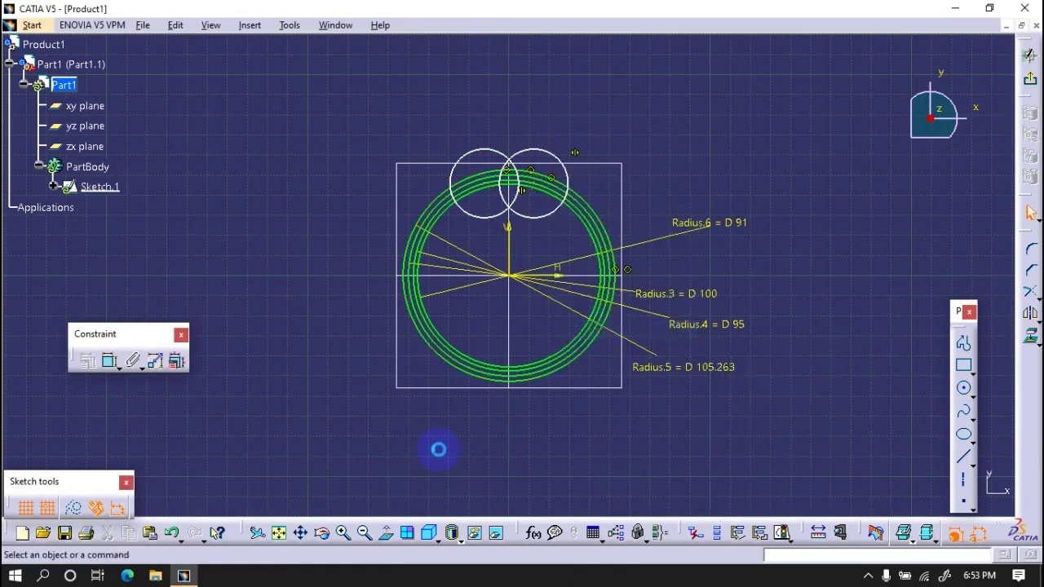
# Step: Quick Trim the two circles down to the lens-shaped tooth outline
pyautogui.click(1031, 291)
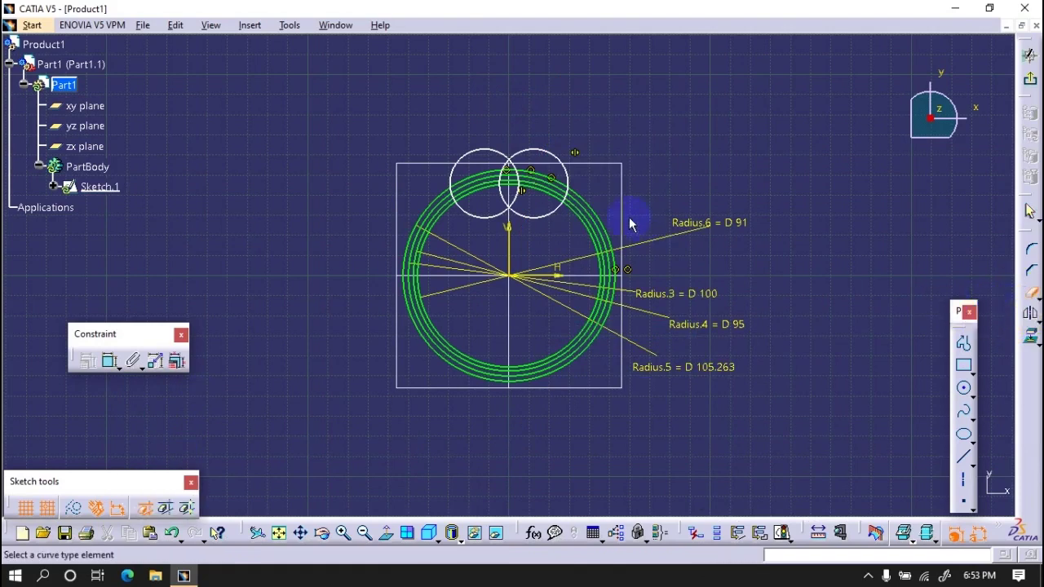
pyautogui.click(599, 230)
pyautogui.click(497, 217)
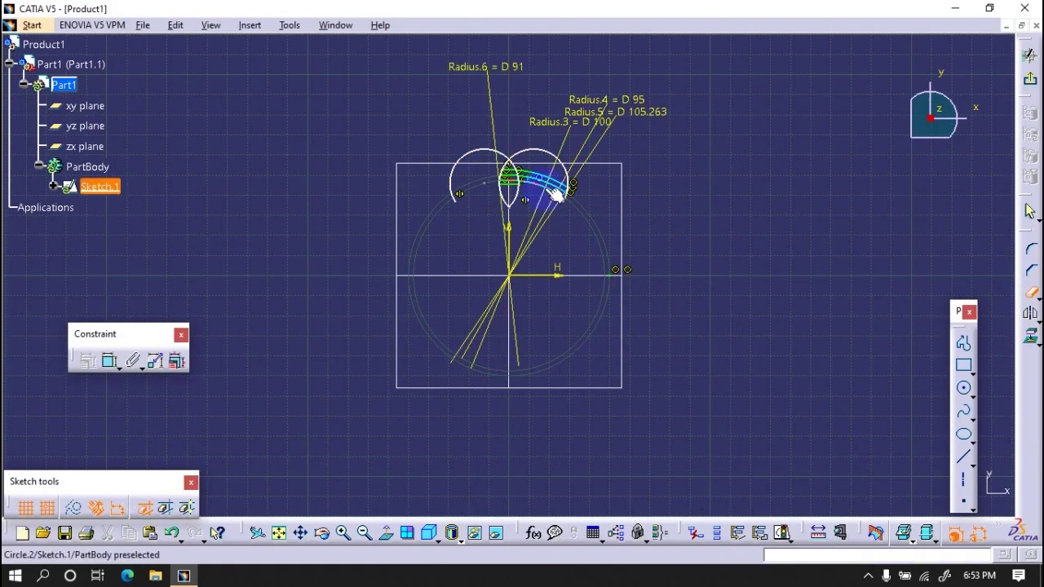
pyautogui.click(555, 193)
pyautogui.moveTo(526, 198)
pyautogui.mouseDown(button='middle')
pyautogui.moveTo(553, 152)
pyautogui.moveTo(578, 179)
pyautogui.mouseUp(button='middle')
pyautogui.click(578, 274)
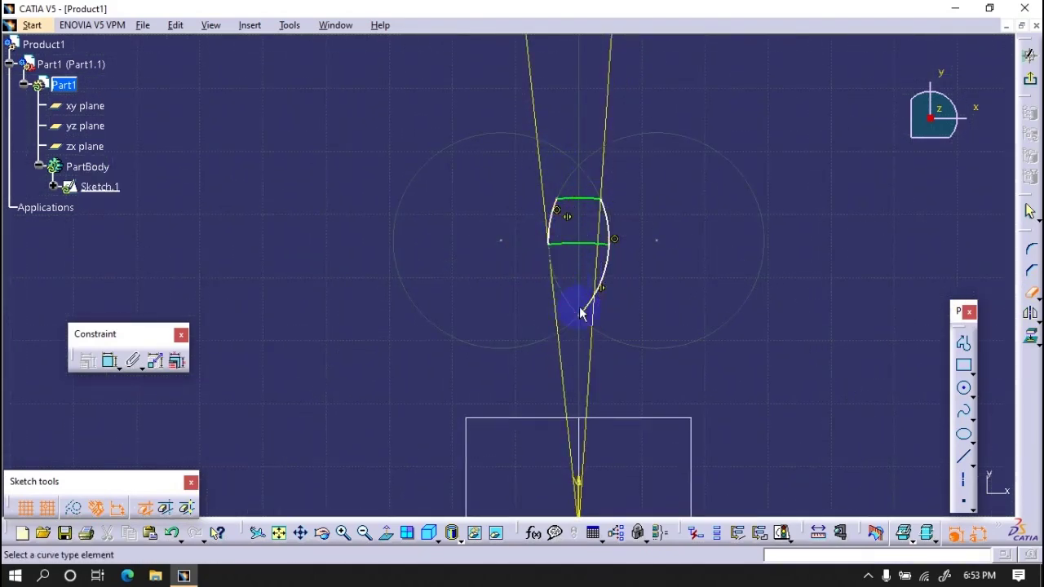
pyautogui.click(1029, 84)
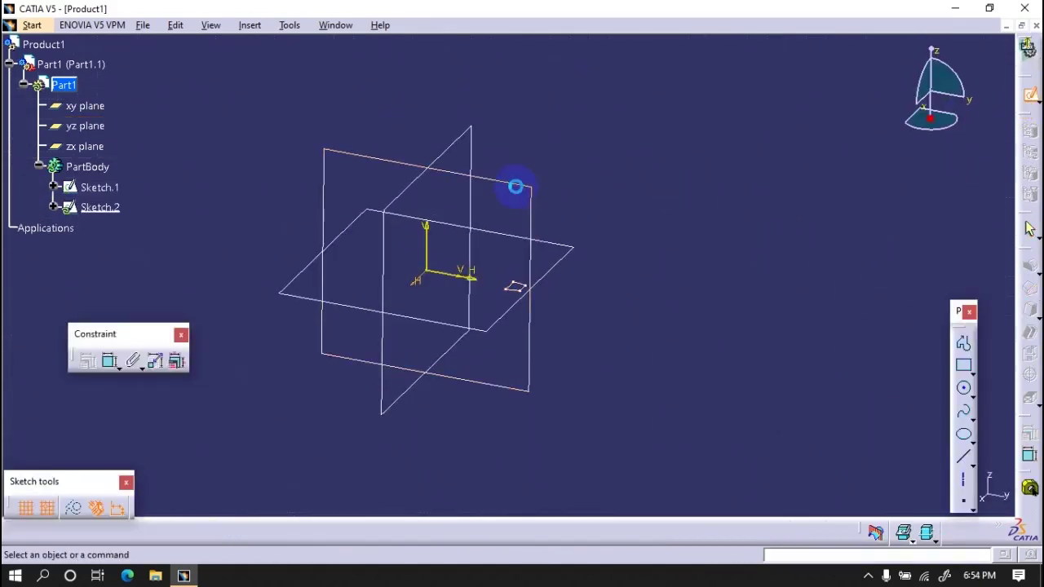
# Step: Draw a closed stepped body profile on the yz plane against the vertical axis
pyautogui.click(942, 351)
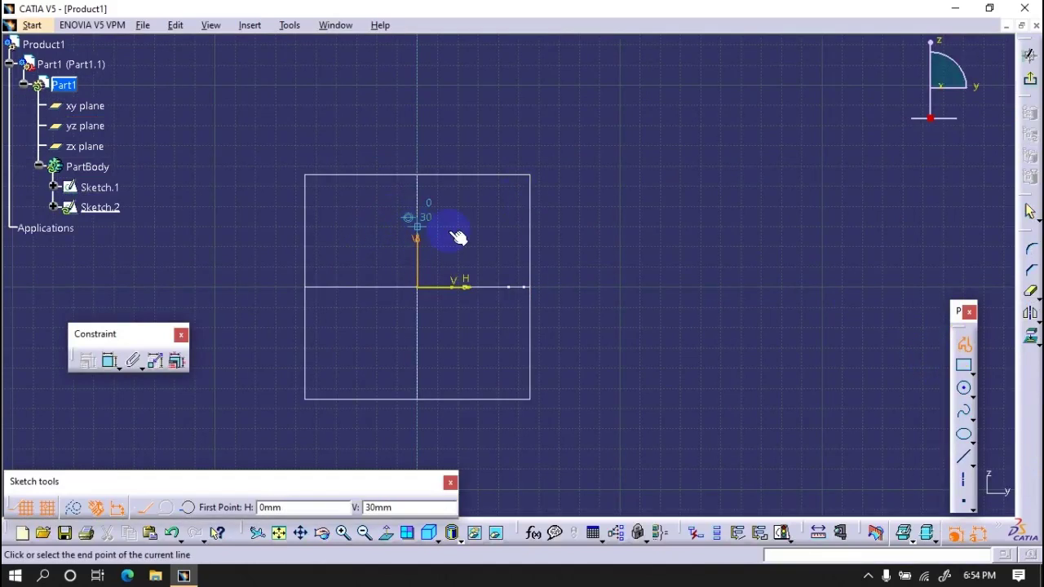
pyautogui.click(479, 222)
pyautogui.click(504, 287)
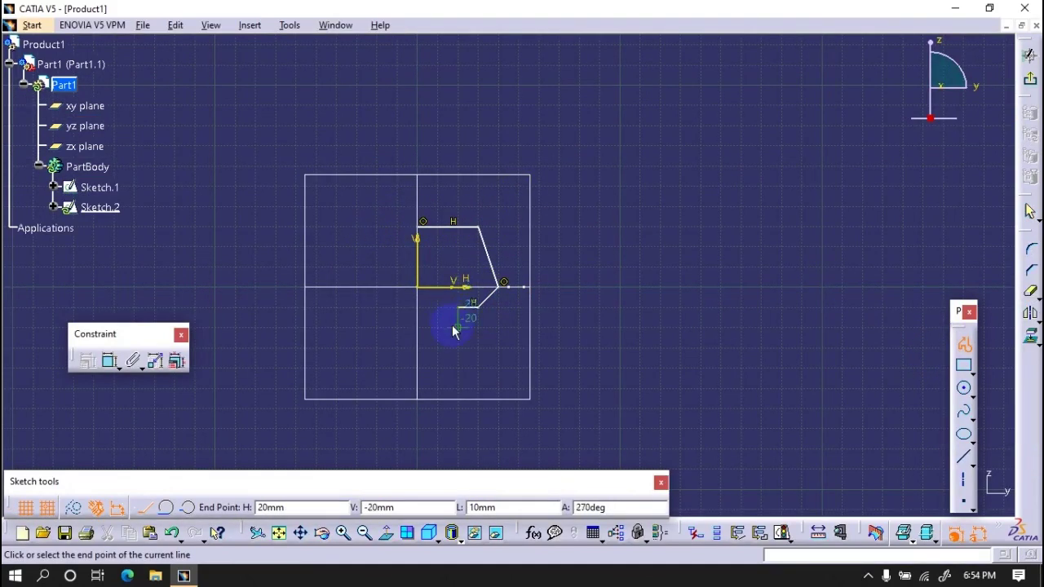
pyautogui.click(411, 236)
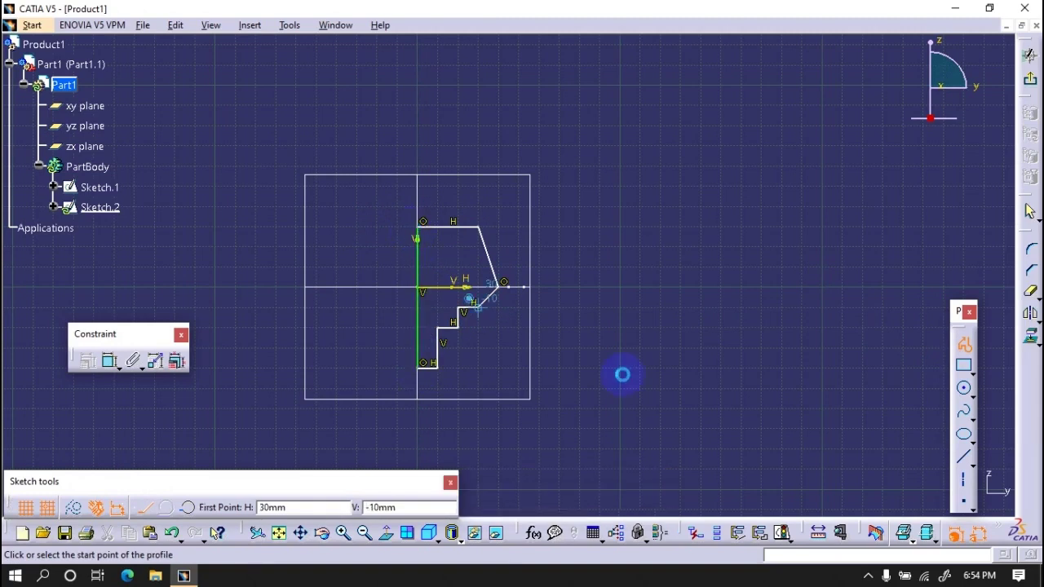
pyautogui.click(110, 361)
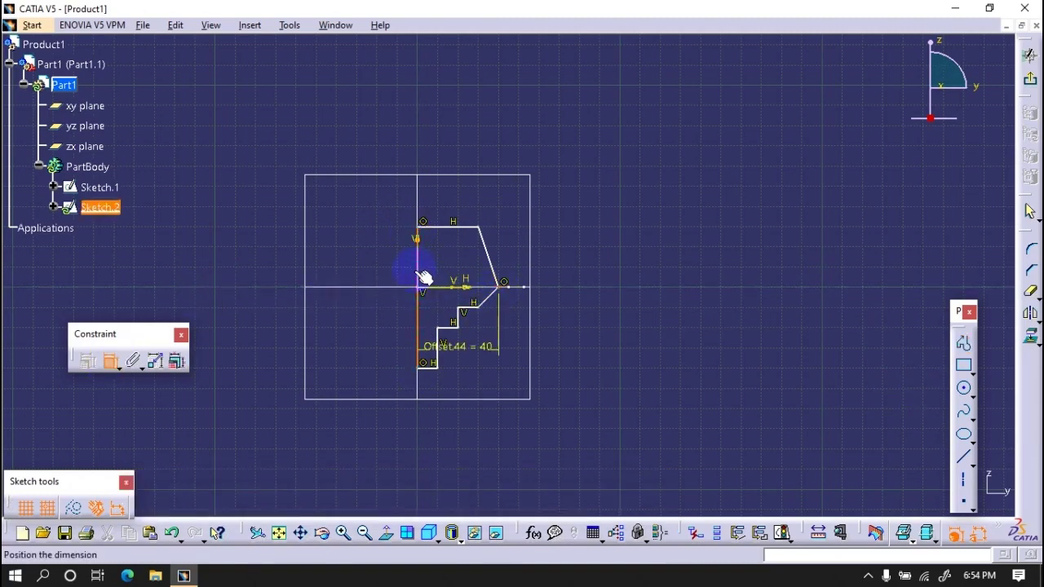
# Step: Set the profile width offset to 45.5 and the slanted edge to 45°
pyautogui.doubleClick(466, 421)
pyautogui.write('91/2')
pyautogui.press('Return')
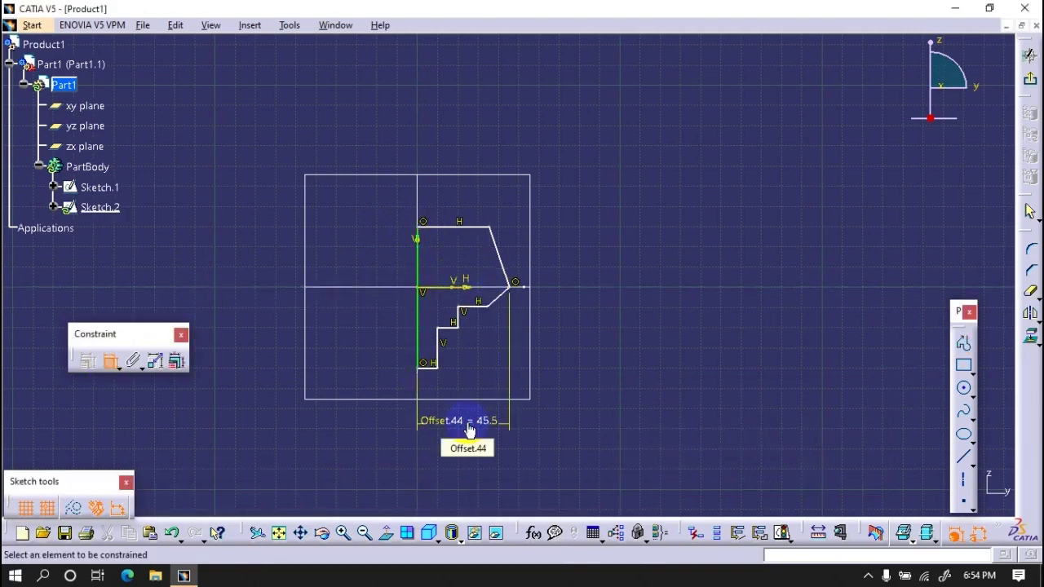
pyautogui.click(512, 275)
pyautogui.click(448, 285)
pyautogui.click(482, 268)
pyautogui.doubleClick(482, 268)
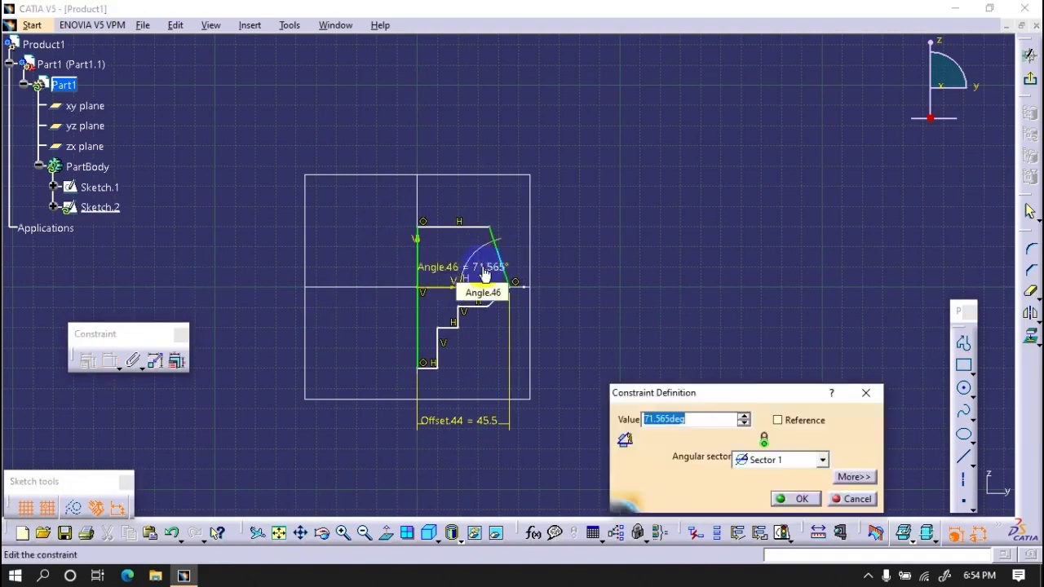
pyautogui.write('45')
pyautogui.press('Return')
# Step: Dimension the top line's offset from the horizontal axis as 20
pyautogui.click(444, 241)
pyautogui.click(459, 287)
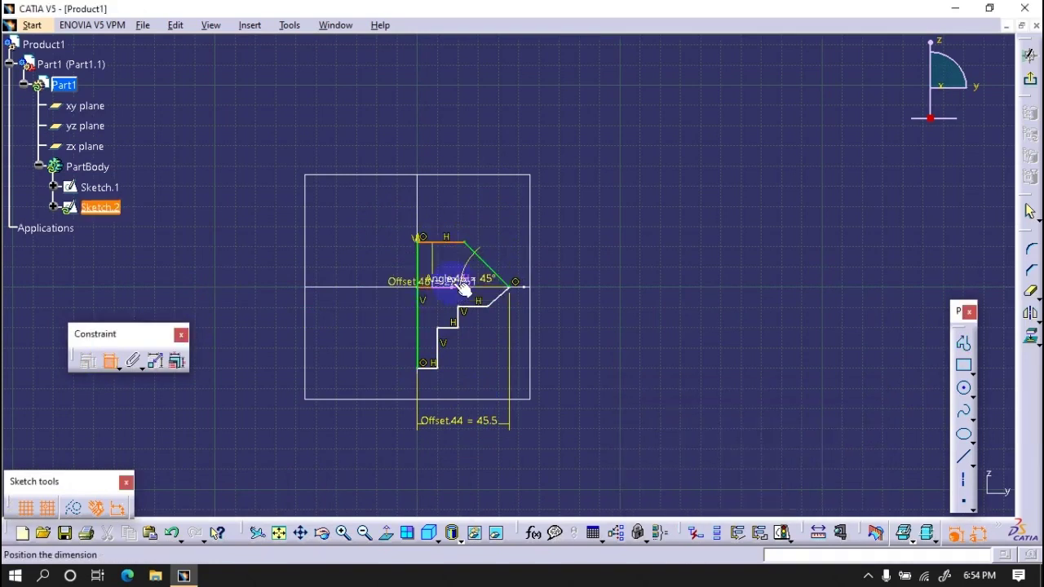
pyautogui.click(661, 266)
pyautogui.doubleClick(662, 266)
pyautogui.write('15')
pyautogui.press('Return')
pyautogui.moveTo(567, 304)
pyautogui.mouseDown(button='middle')
pyautogui.moveTo(739, 272)
pyautogui.moveTo(591, 346)
pyautogui.moveTo(628, 339)
pyautogui.mouseUp(button='middle')
pyautogui.doubleClick(739, 272)
pyautogui.write('20')
pyautogui.press('Return')
# Step: Constrain the two diagonal lines and set the lower step offset to 5
pyautogui.click(544, 313)
pyautogui.click(548, 264)
pyautogui.rightClick(526, 266)
pyautogui.click(580, 408)
pyautogui.click(489, 323)
pyautogui.click(416, 285)
pyautogui.click(676, 305)
pyautogui.doubleClick(676, 305)
pyautogui.write('5')
pyautogui.press('Return')
# Step: Give the short vertical line length 5 and the lower vertical line length 50
pyautogui.click(481, 330)
pyautogui.doubleClick(659, 329)
pyautogui.write('5')
pyautogui.press('Return')
pyautogui.click(442, 398)
pyautogui.doubleClick(649, 382)
pyautogui.write('50')
pyautogui.press('Return')
# Step: Delete the Length.55 dimension and the small bottom dimension
pyautogui.moveTo(647, 380)
pyautogui.mouseDown(button='middle')
pyautogui.moveTo(704, 278)
pyautogui.moveTo(566, 356)
pyautogui.mouseUp(button='middle')
pyautogui.rightClick(496, 403)
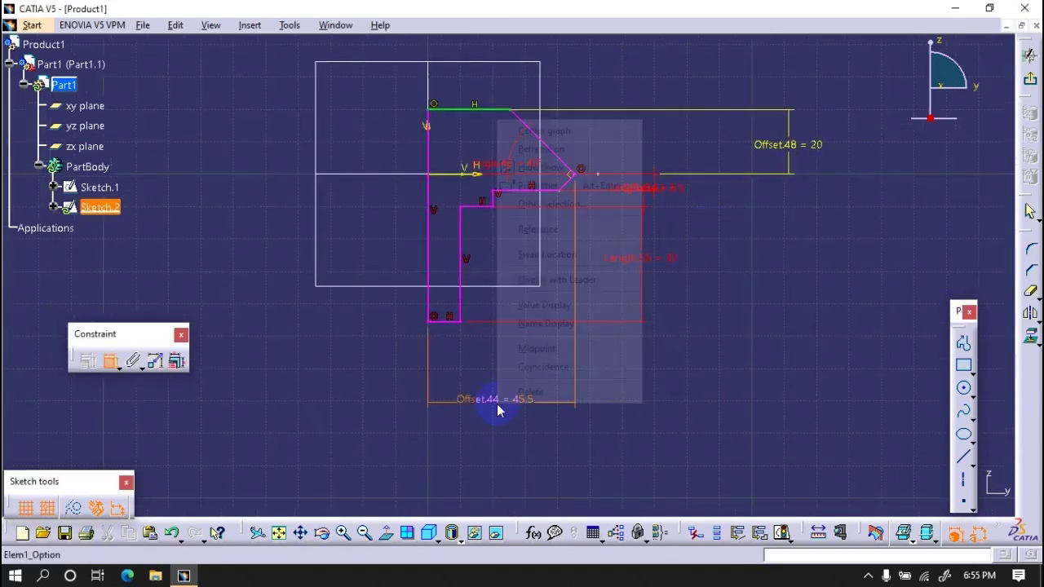
pyautogui.click(534, 389)
pyautogui.moveTo(604, 303); pyautogui.dragTo(474, 344, button='middle')
pyautogui.rightClick(654, 310)
pyautogui.click(690, 300)
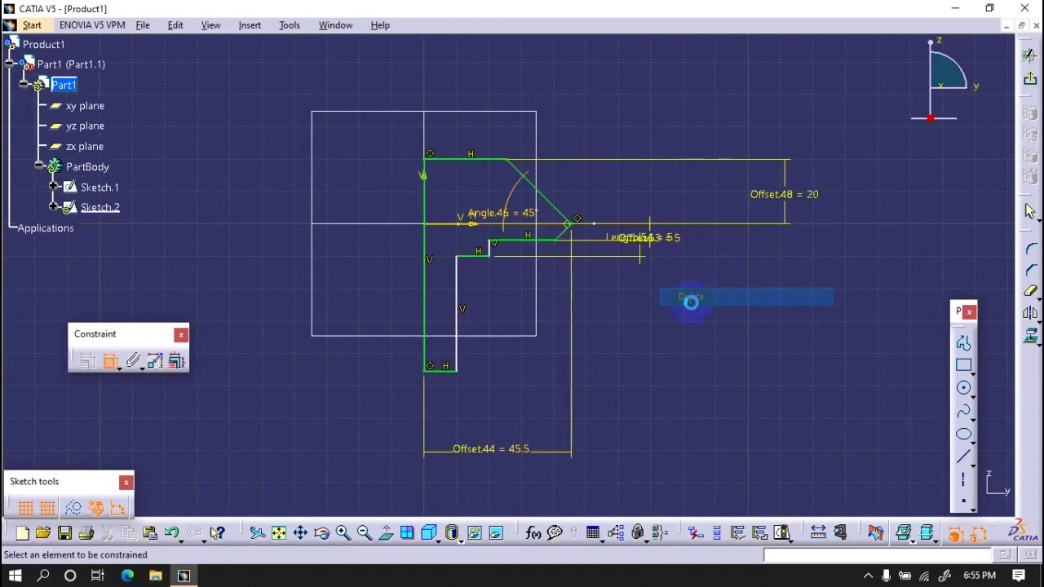
pyautogui.rightClick(440, 369)
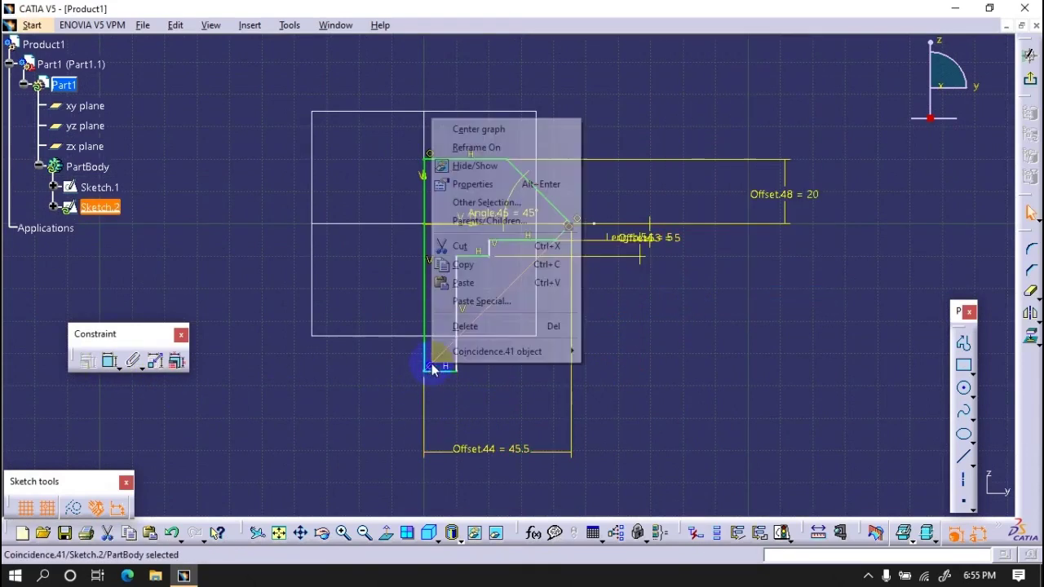
pyautogui.click(461, 327)
# Step: Re-dimension the short vertical line, ending with length 20
pyautogui.click(110, 361)
pyautogui.click(459, 351)
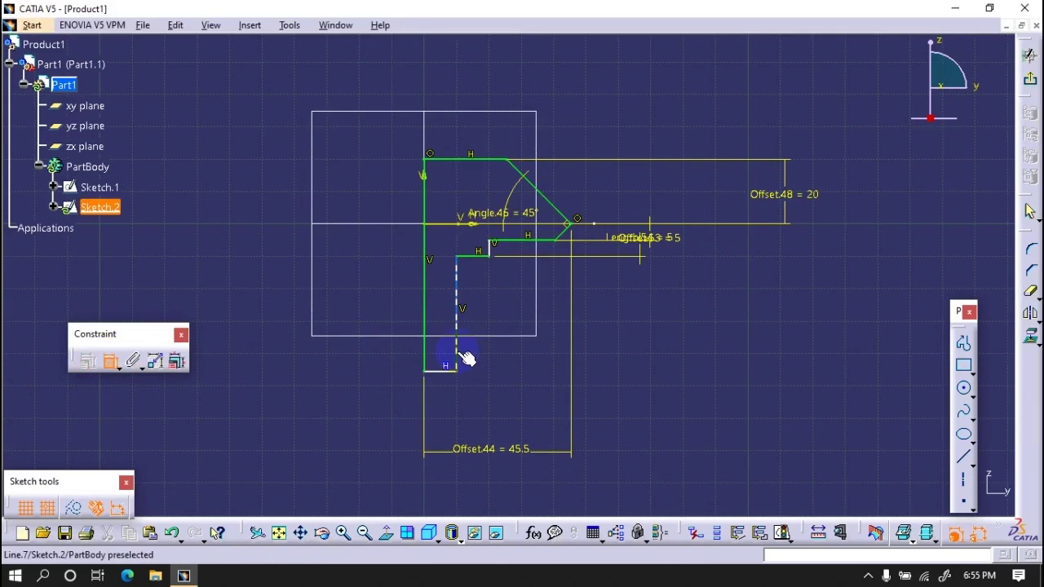
pyautogui.click(644, 343)
pyautogui.doubleClick(644, 343)
pyautogui.write('30')
pyautogui.press('Return')
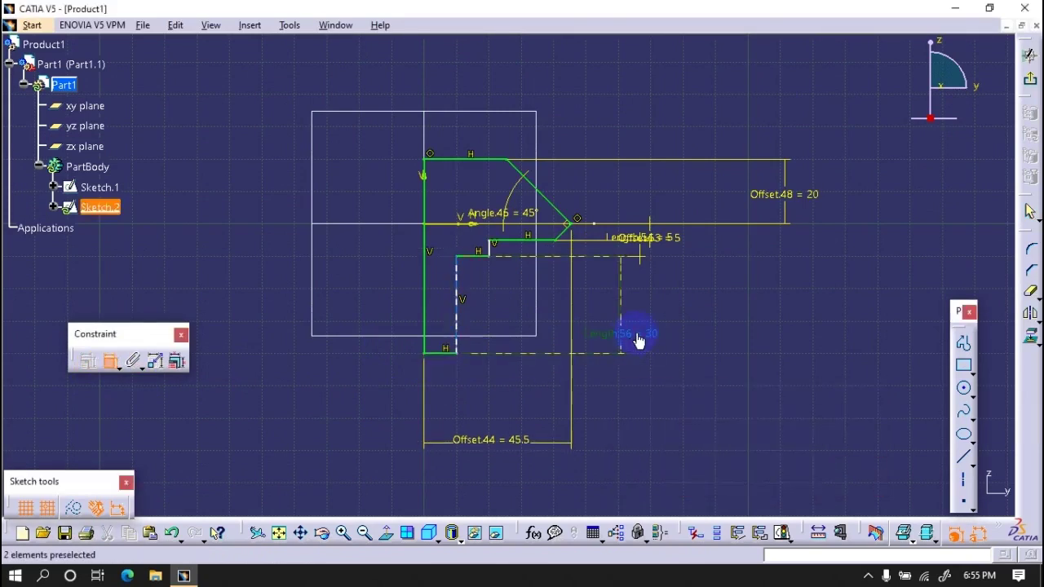
pyautogui.doubleClick(638, 341)
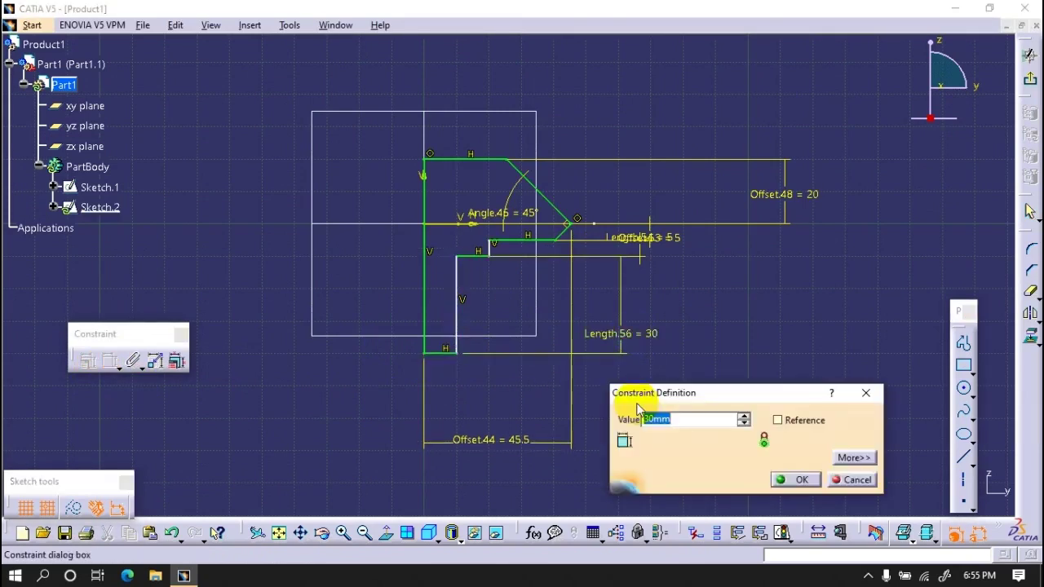
pyautogui.write('20')
pyautogui.press('Return')
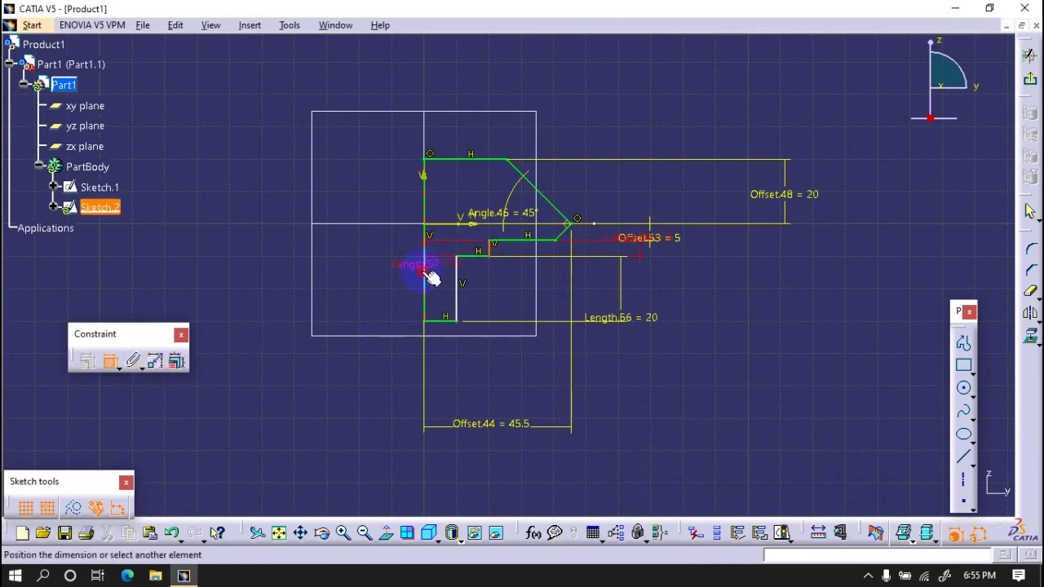
# Step: Add offsets of 30 and 20 between the vertical lines, then exit to the 3D part
pyautogui.click(430, 277)
pyautogui.doubleClick(356, 376)
pyautogui.write('30')
pyautogui.press('Return')
pyautogui.click(477, 318)
pyautogui.click(426, 289)
pyautogui.click(356, 419)
pyautogui.doubleClick(356, 420)
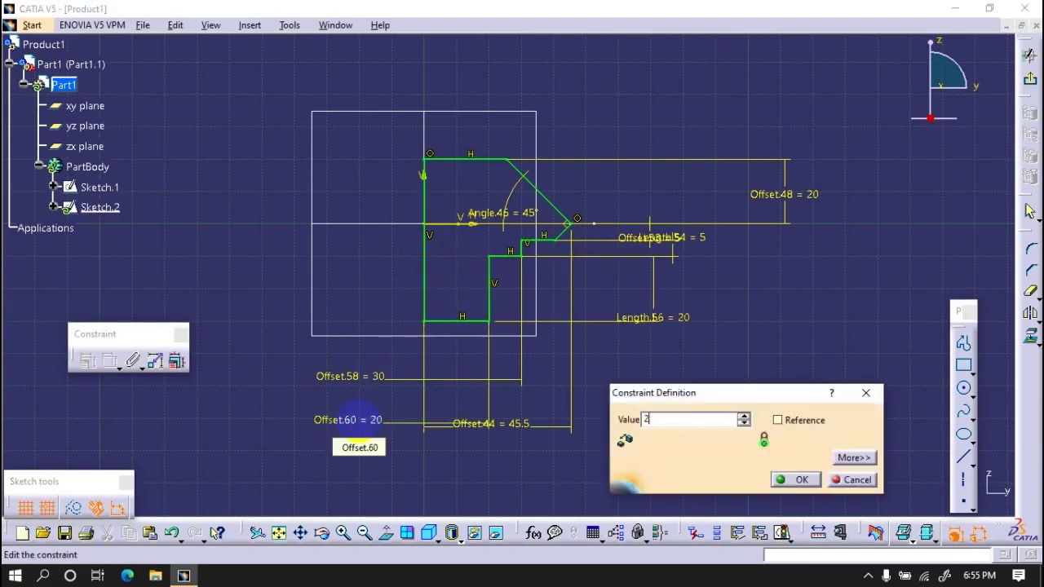
pyautogui.press('Return')
pyautogui.click(1030, 78)
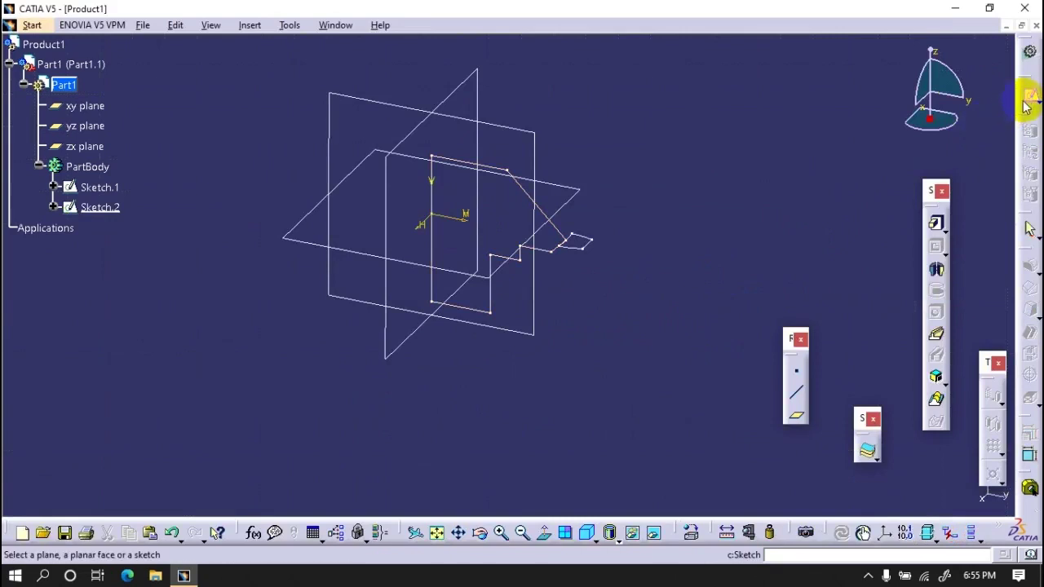
# Step: Start Sketch.3 on the yz plane and draw a horizontal line plus a 45° tooth line
pyautogui.click(537, 139)
pyautogui.click(965, 343)
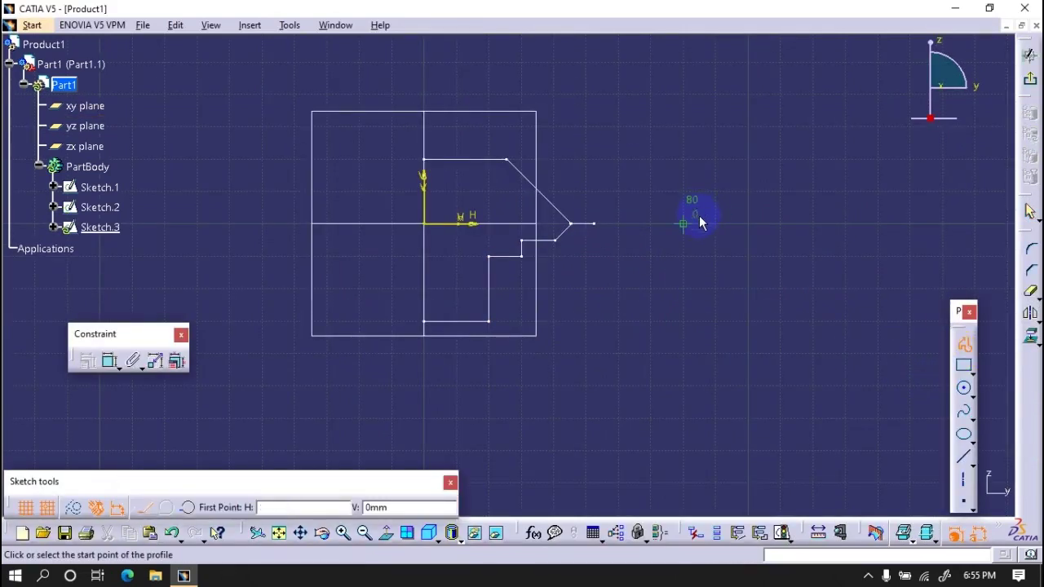
pyautogui.click(689, 219)
pyautogui.click(654, 222)
pyautogui.click(579, 145)
pyautogui.click(110, 360)
pyautogui.click(608, 180)
pyautogui.click(478, 225)
pyautogui.click(505, 194)
# Step: Constrain the 135° angle and set the tooth line offsets to 50 and 52.632
pyautogui.click(109, 360)
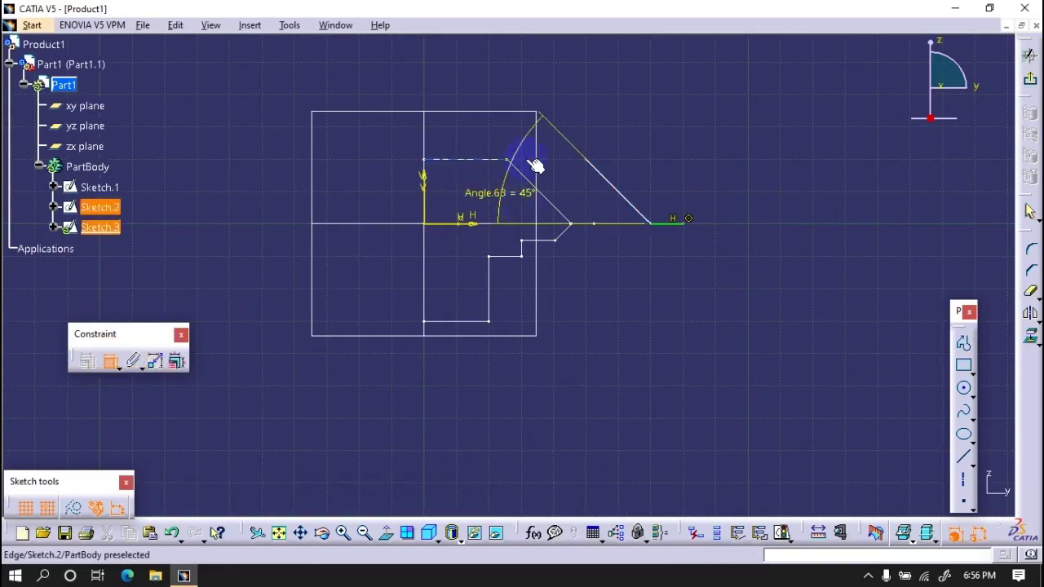
pyautogui.rightClick(724, 170)
pyautogui.click(745, 229)
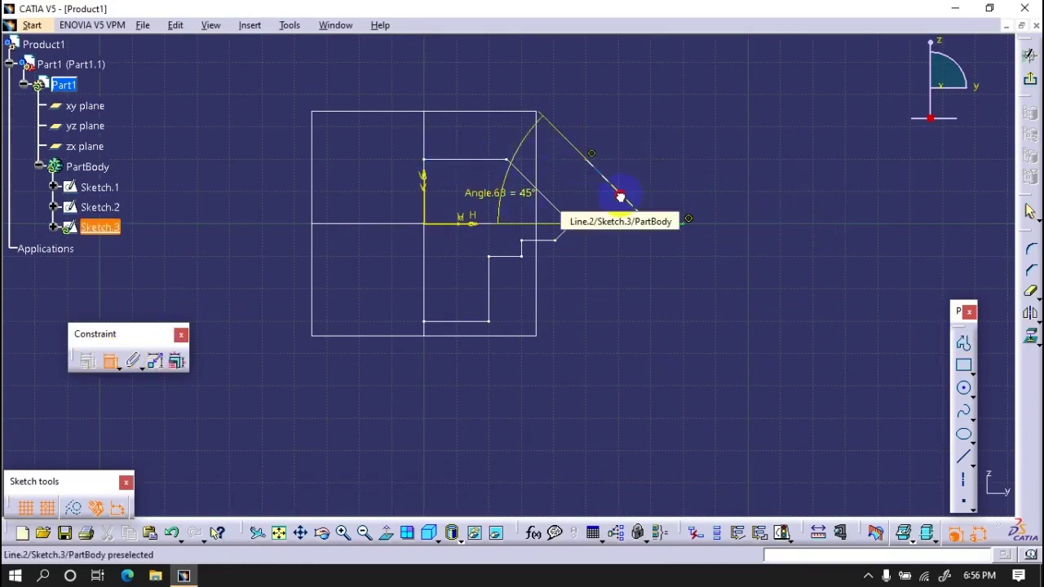
pyautogui.click(620, 191)
pyautogui.click(678, 223)
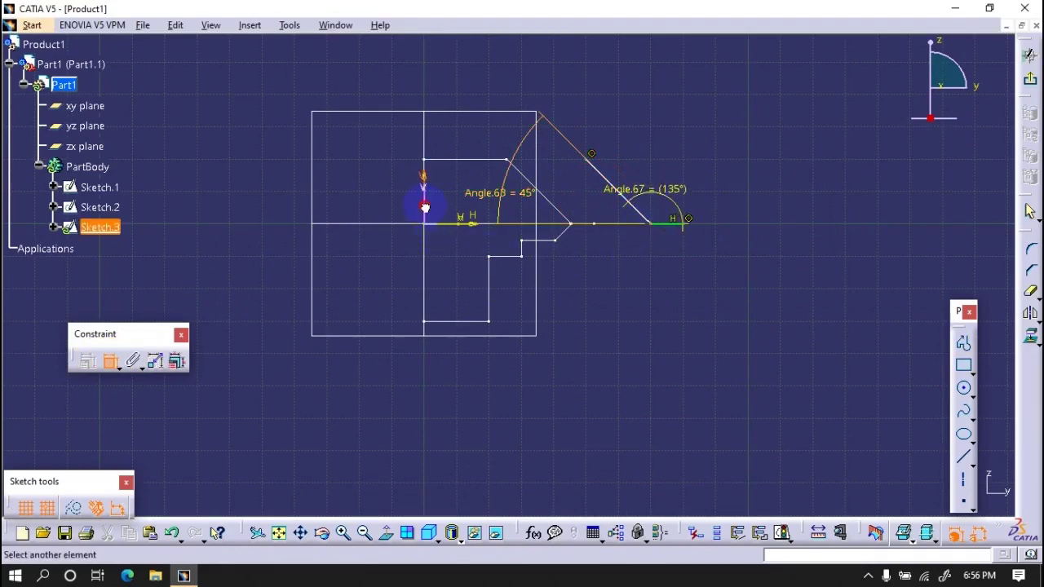
pyautogui.doubleClick(498, 368)
pyautogui.write('50')
pyautogui.press('Return')
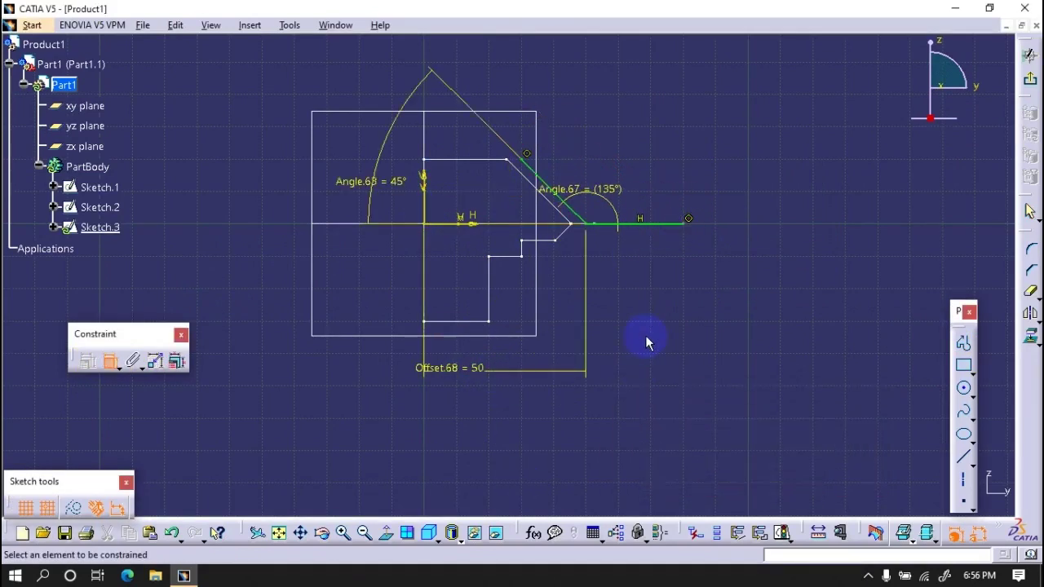
pyautogui.click(436, 216)
pyautogui.click(465, 433)
pyautogui.doubleClick(481, 425)
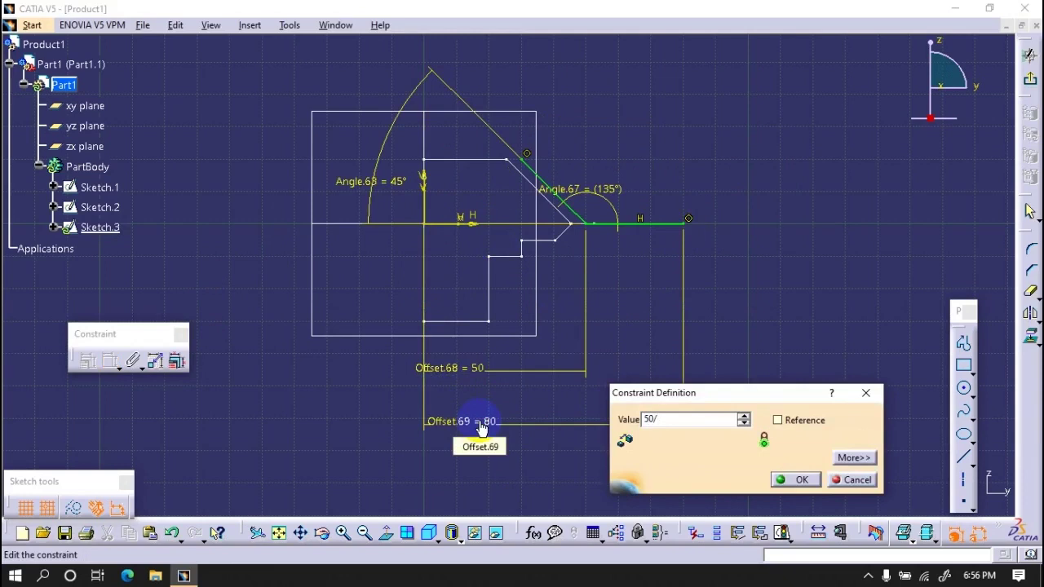
pyautogui.press('Return')
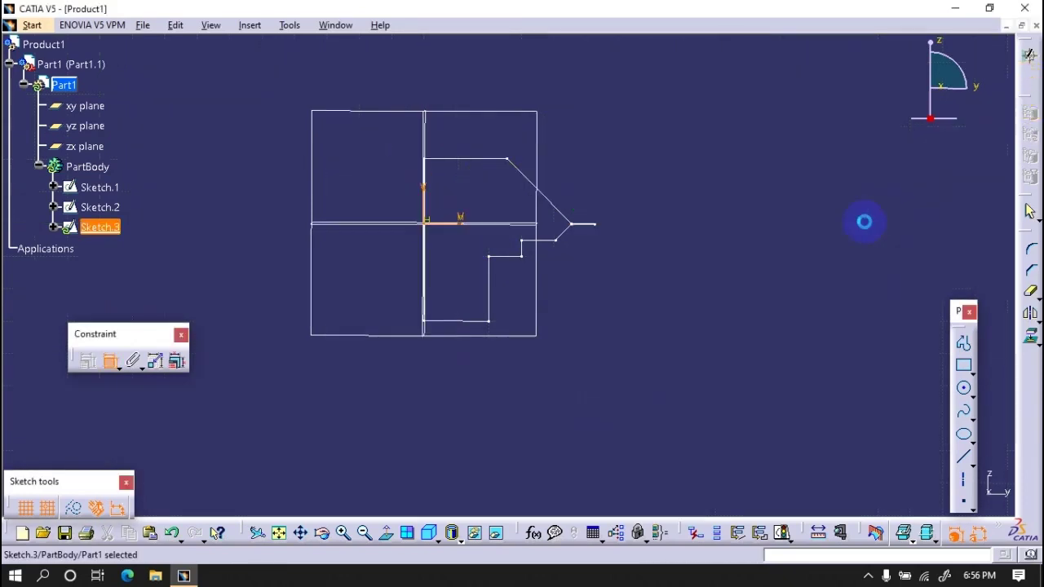
# Step: Add a line parallel to the 45° tooth line from its endpoint, then exit to 3D
pyautogui.click(605, 266)
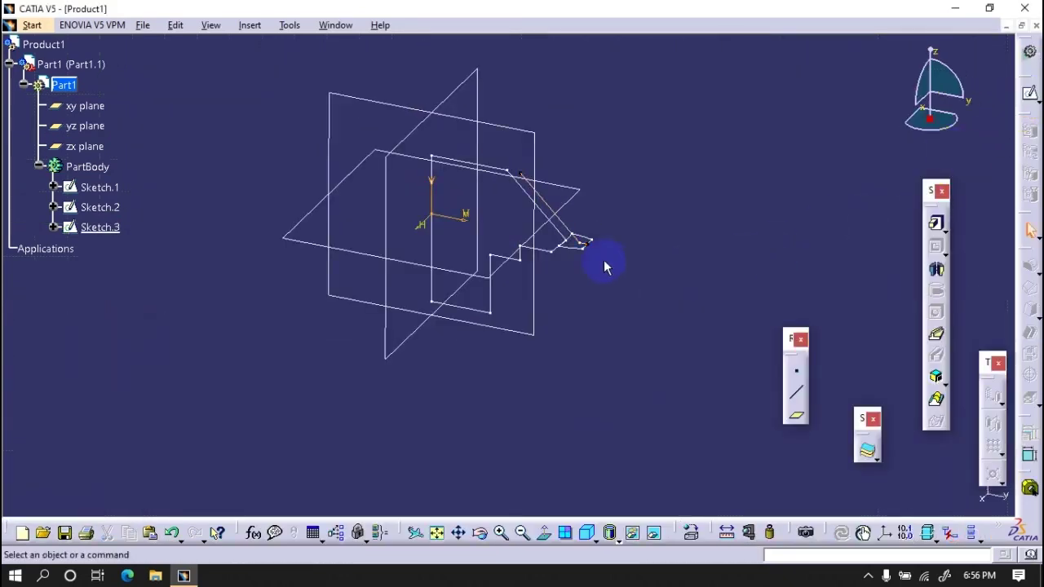
pyautogui.doubleClick(584, 243)
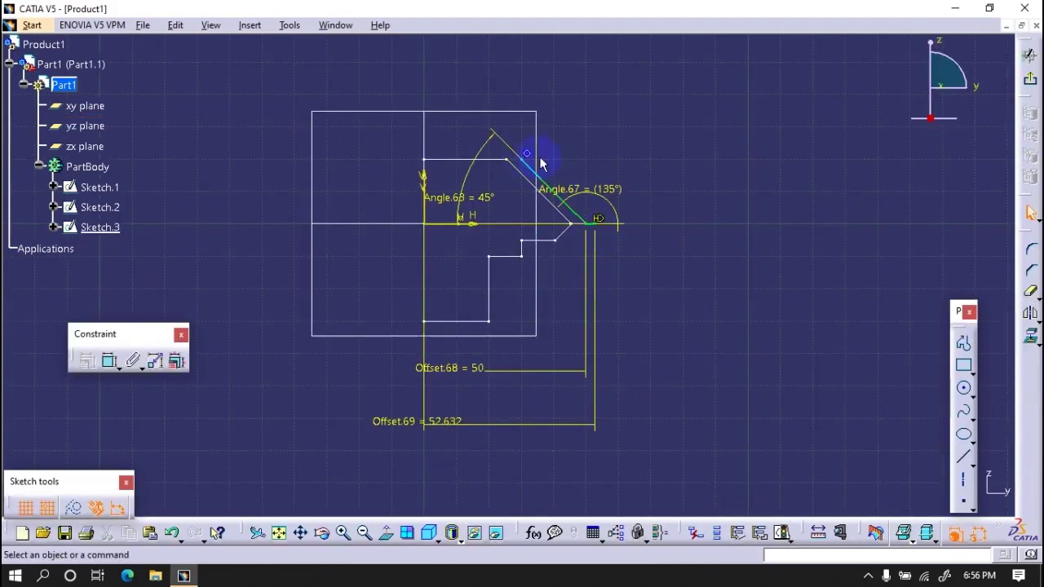
pyautogui.click(963, 342)
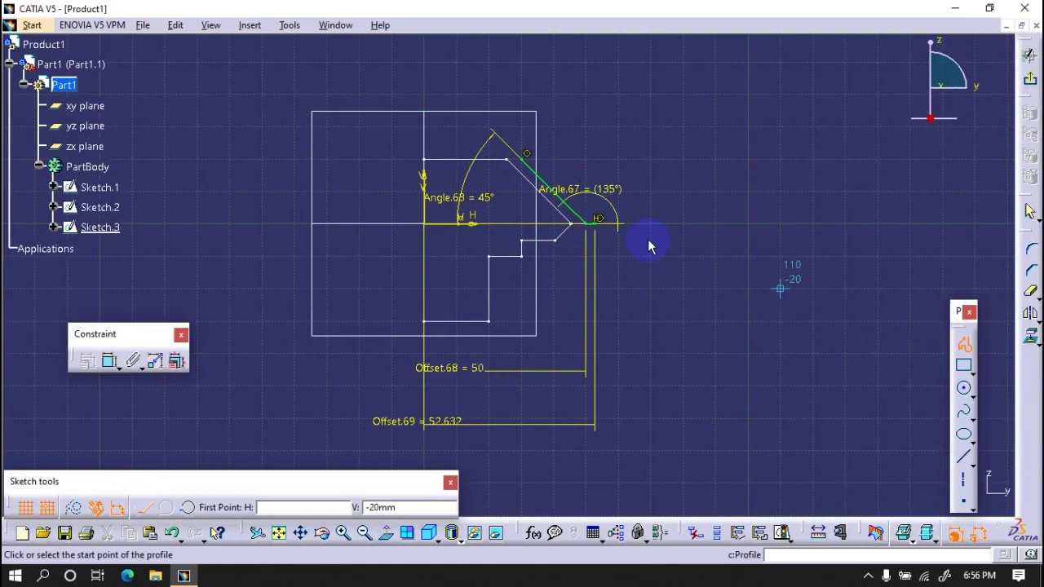
pyautogui.click(595, 232)
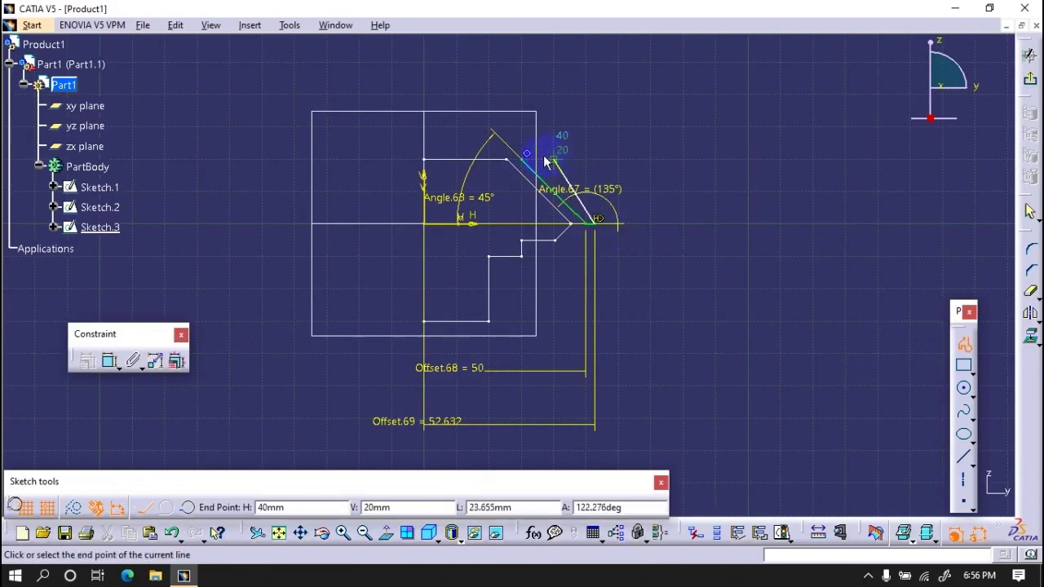
pyautogui.click(110, 360)
pyautogui.rightClick(490, 99)
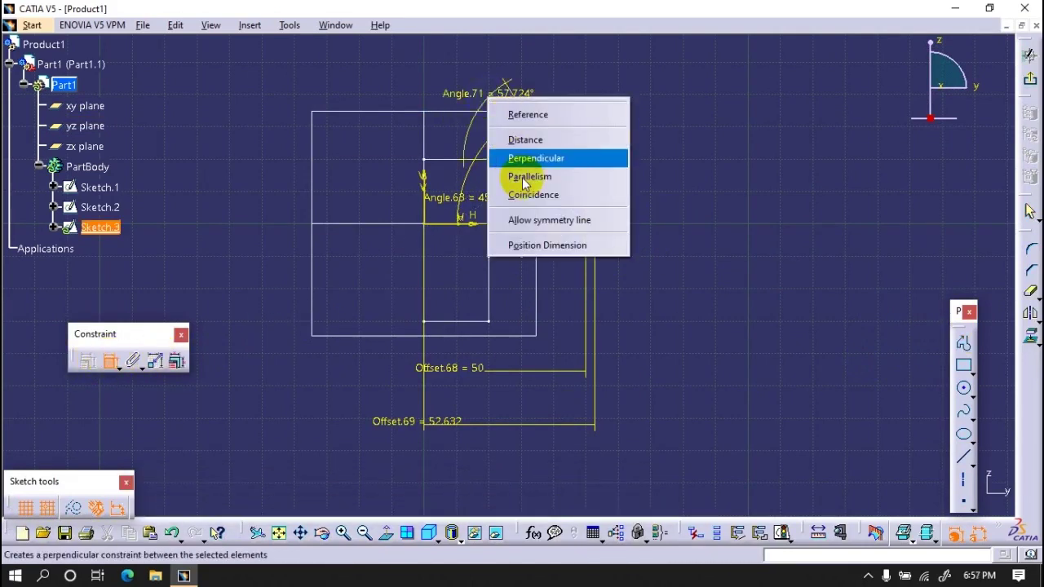
pyautogui.click(110, 361)
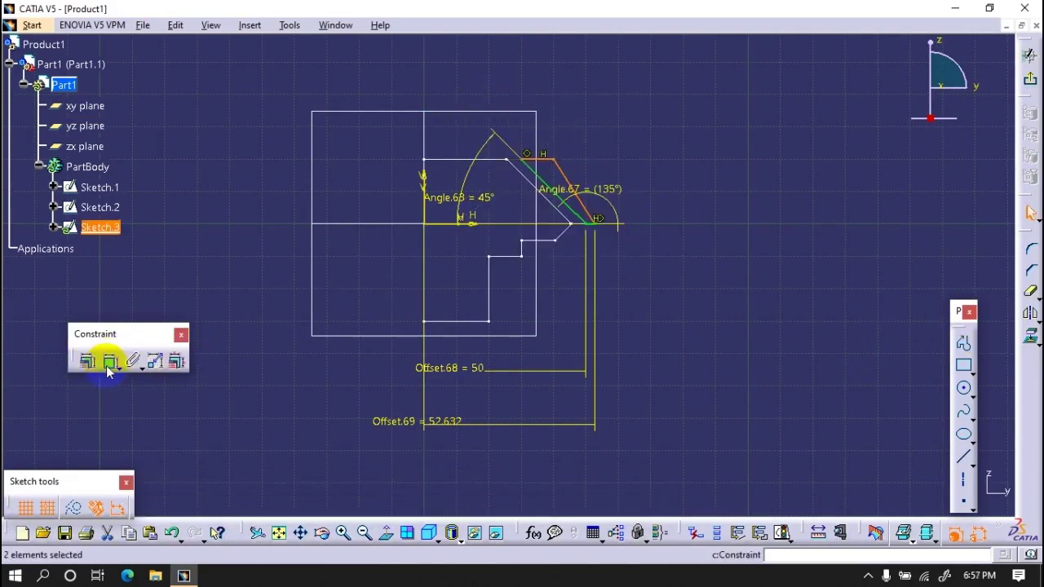
pyautogui.click(585, 204)
pyautogui.click(541, 158)
pyautogui.rightClick(526, 87)
pyautogui.click(557, 150)
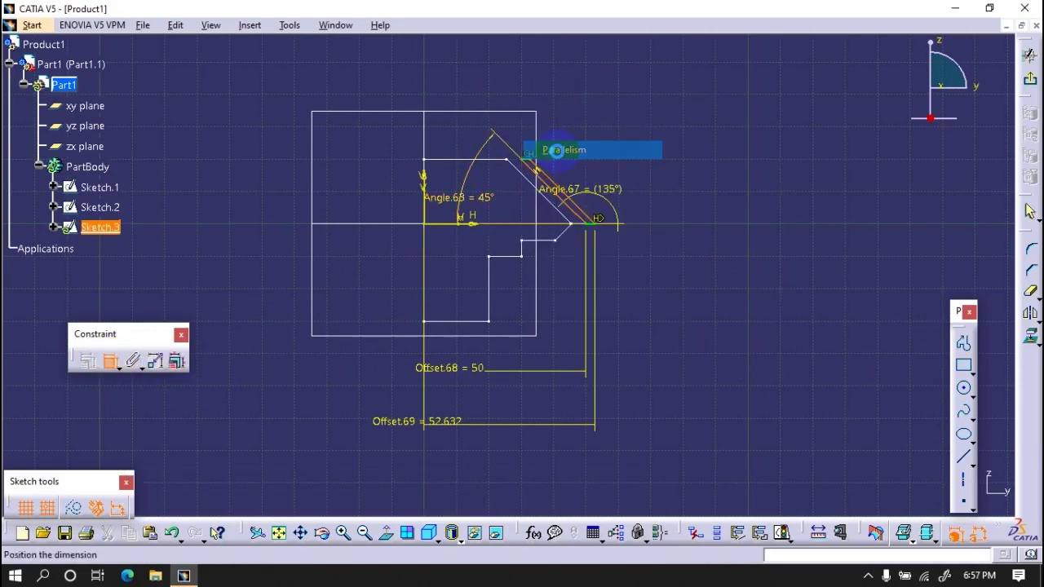
pyautogui.click(1029, 85)
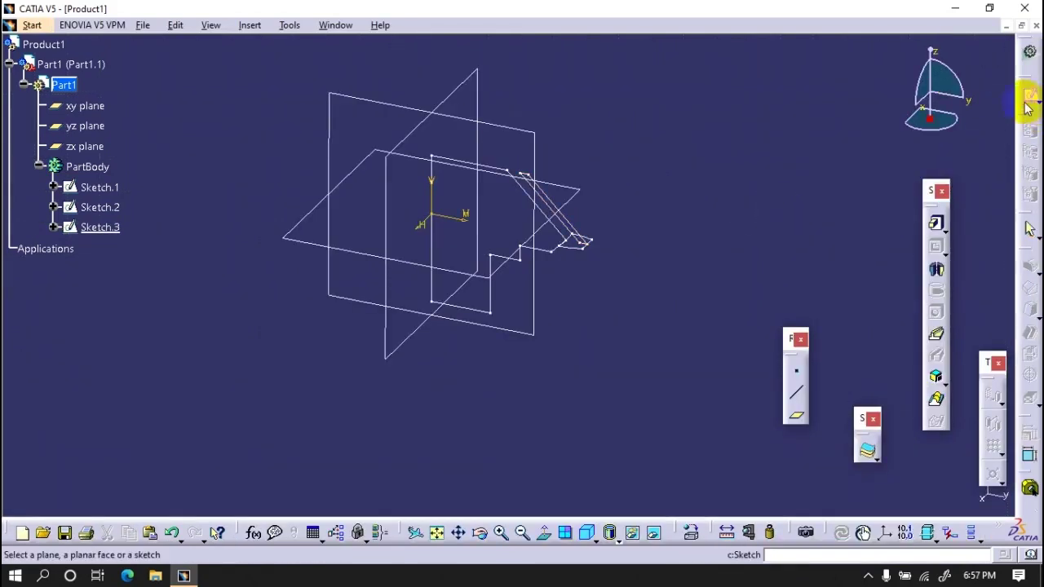
# Step: Create Plane.1 offset from the xy plane and sketch a circle centred on its origin
pyautogui.click(785, 417)
pyautogui.click(483, 280)
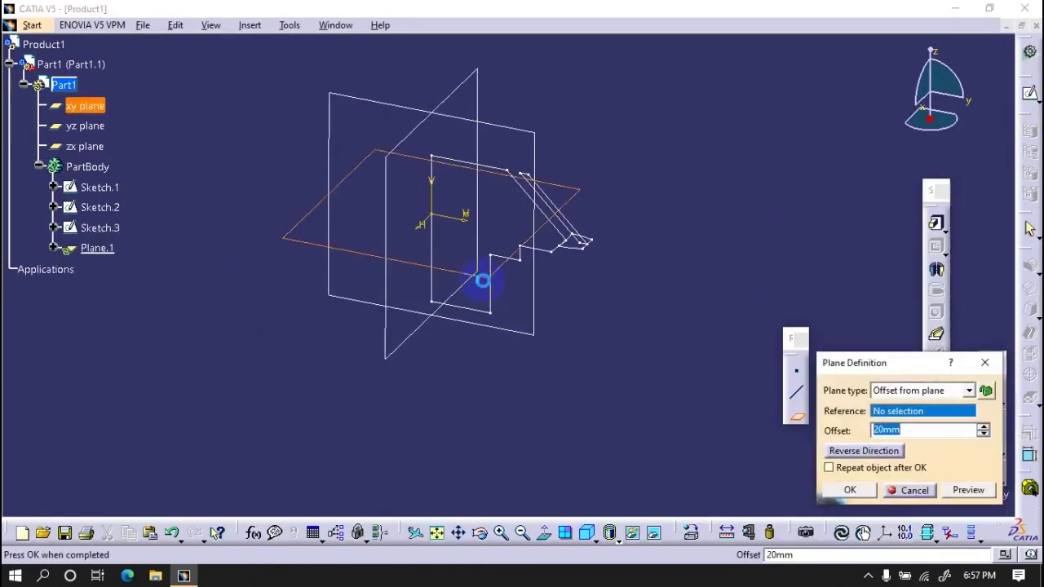
pyautogui.click(852, 490)
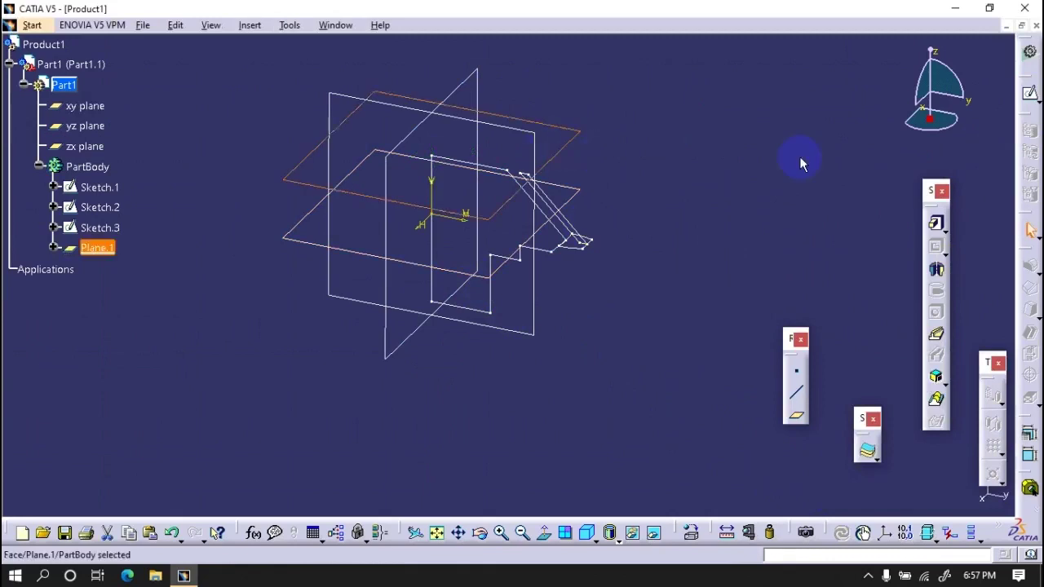
pyautogui.click(1028, 96)
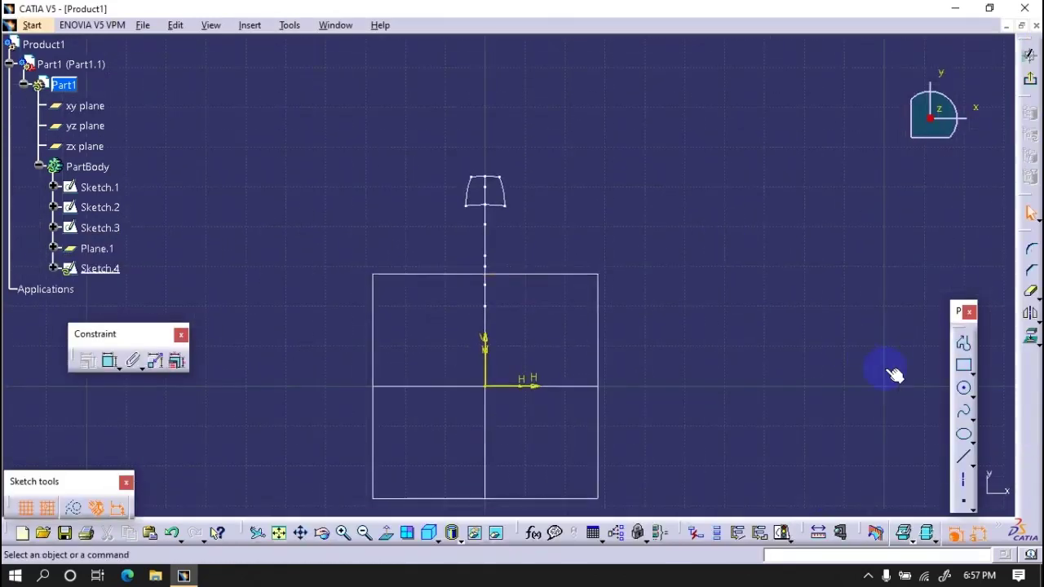
pyautogui.click(485, 385)
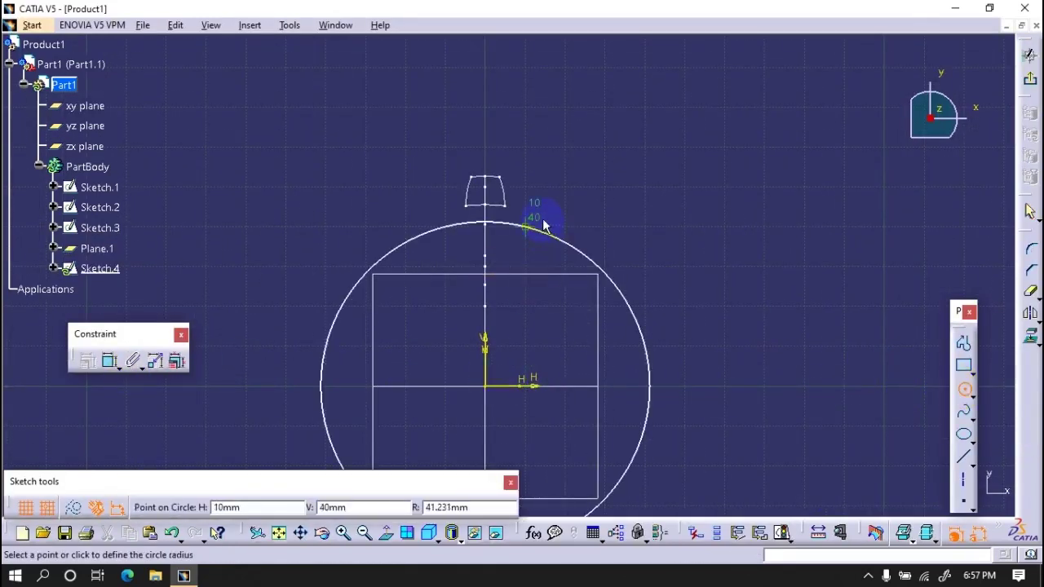
pyautogui.moveTo(545, 219); pyautogui.dragTo(460, 224, button='middle')
pyautogui.click(445, 228)
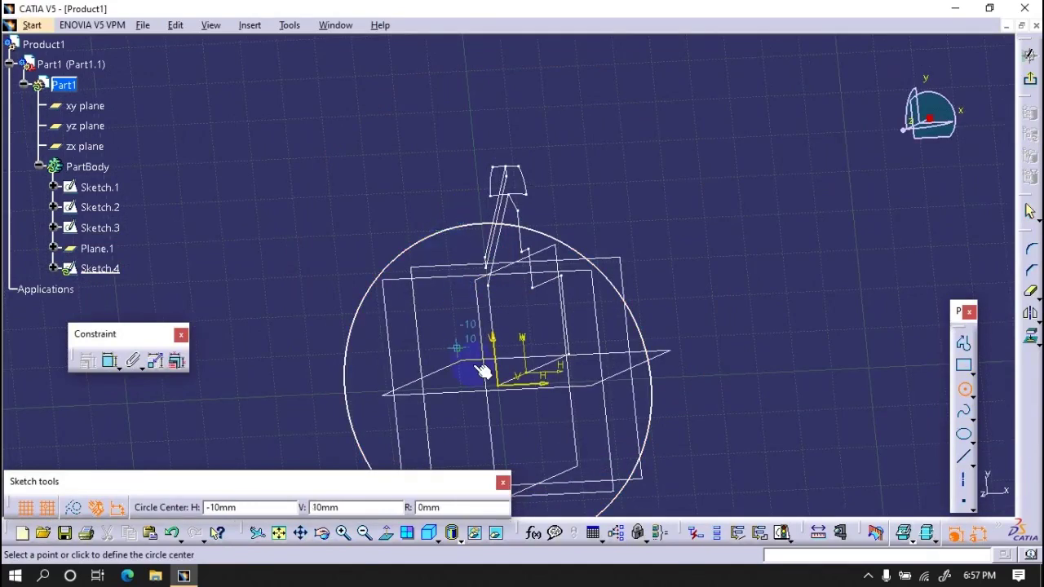
# Step: Make the circle pass through the tooth sketch's point and set its D 60 as reference
pyautogui.click(109, 360)
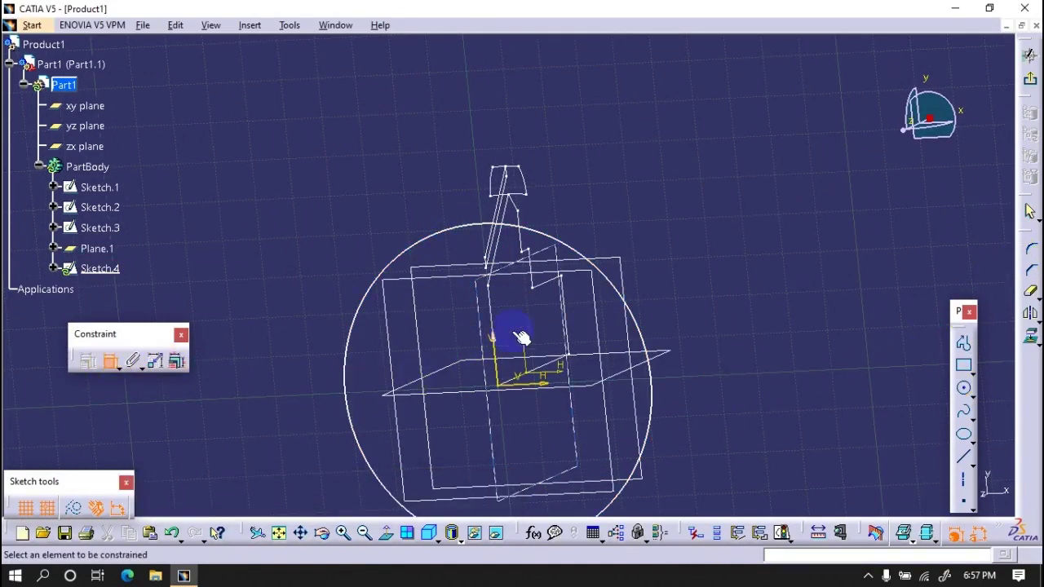
pyautogui.click(524, 227)
pyautogui.click(494, 269)
pyautogui.rightClick(642, 216)
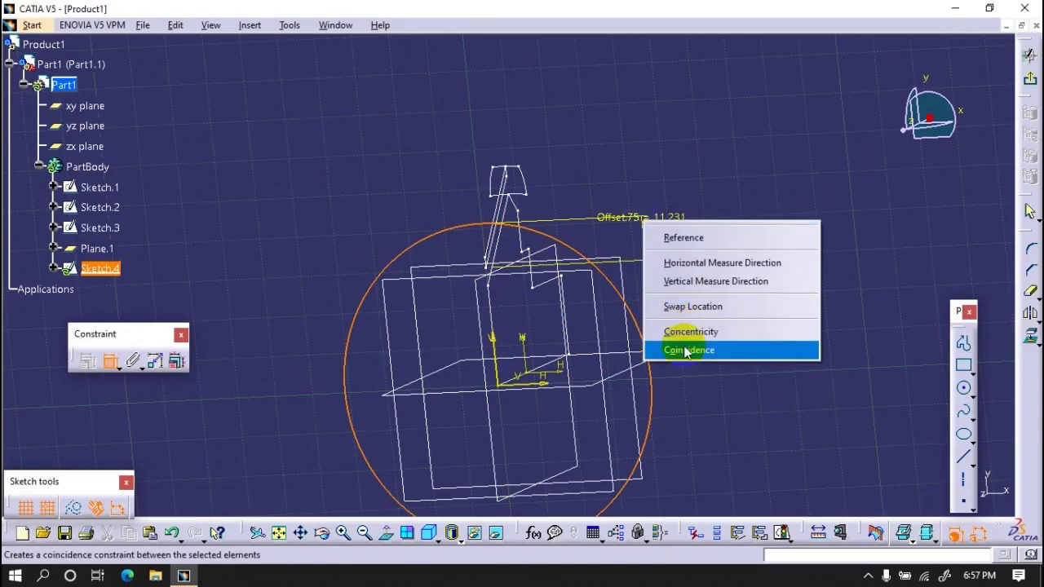
pyautogui.click(677, 349)
pyautogui.click(380, 534)
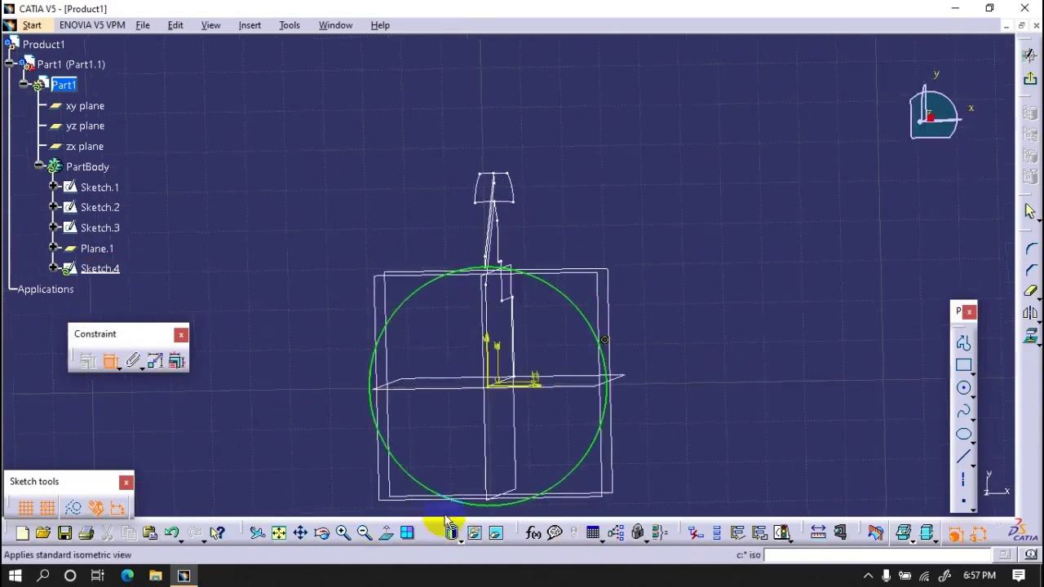
pyautogui.click(582, 309)
pyautogui.rightClick(684, 204)
pyautogui.click(714, 218)
# Step: Place the D 60 dimension and draw three more concentric circles at the origin
pyautogui.moveTo(717, 243); pyautogui.dragTo(805, 197, button='middle')
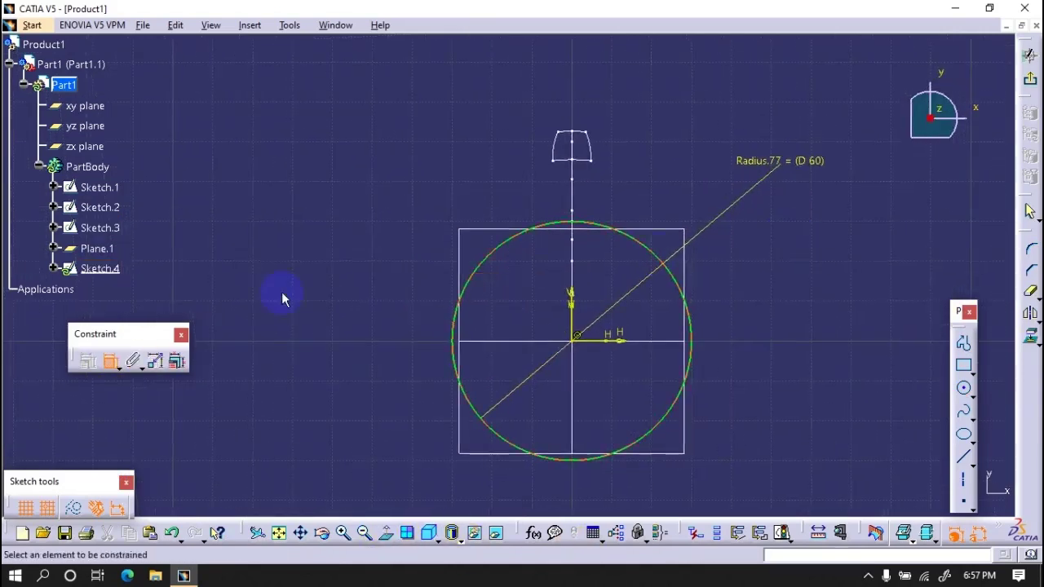
pyautogui.click(964, 388)
pyautogui.click(572, 339)
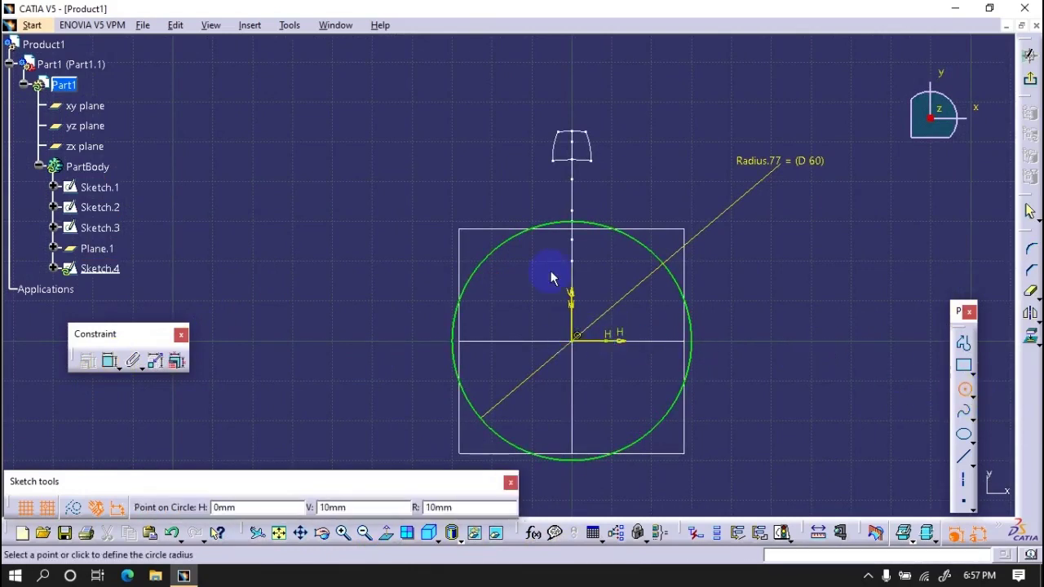
pyautogui.click(571, 180)
pyautogui.click(572, 339)
pyautogui.click(572, 259)
pyautogui.click(572, 339)
pyautogui.click(545, 296)
# Step: Constrain the two inner circles with an offset of 2
pyautogui.click(110, 360)
pyautogui.click(602, 292)
pyautogui.click(608, 267)
pyautogui.rightClick(832, 289)
pyautogui.click(803, 318)
pyautogui.doubleClick(804, 316)
pyautogui.write('2')
pyautogui.press('Return')
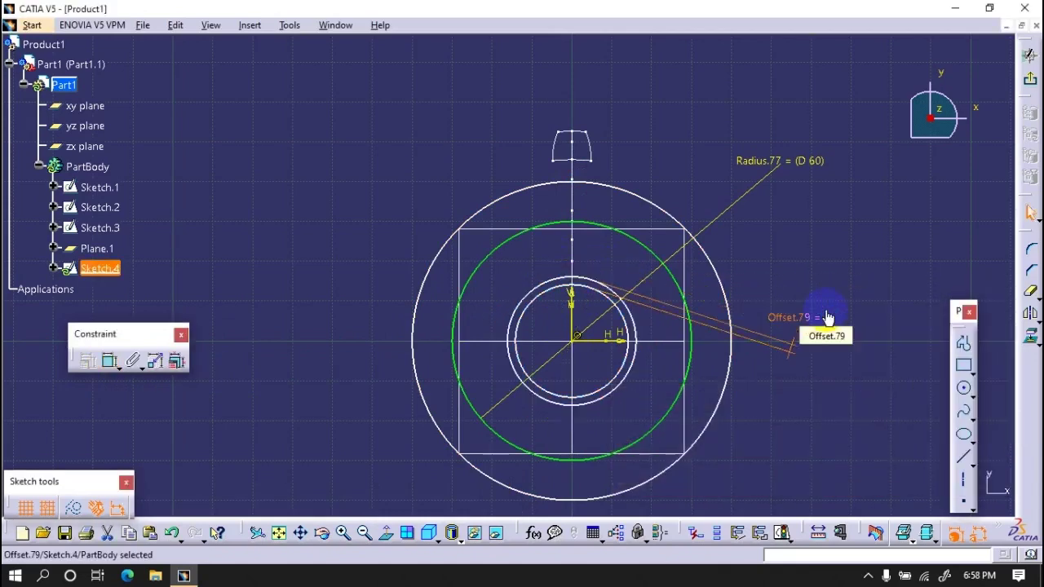
# Step: Set the circle diameters by formula to 55 and 65.263
pyautogui.click(592, 298)
pyautogui.click(109, 361)
pyautogui.click(335, 163)
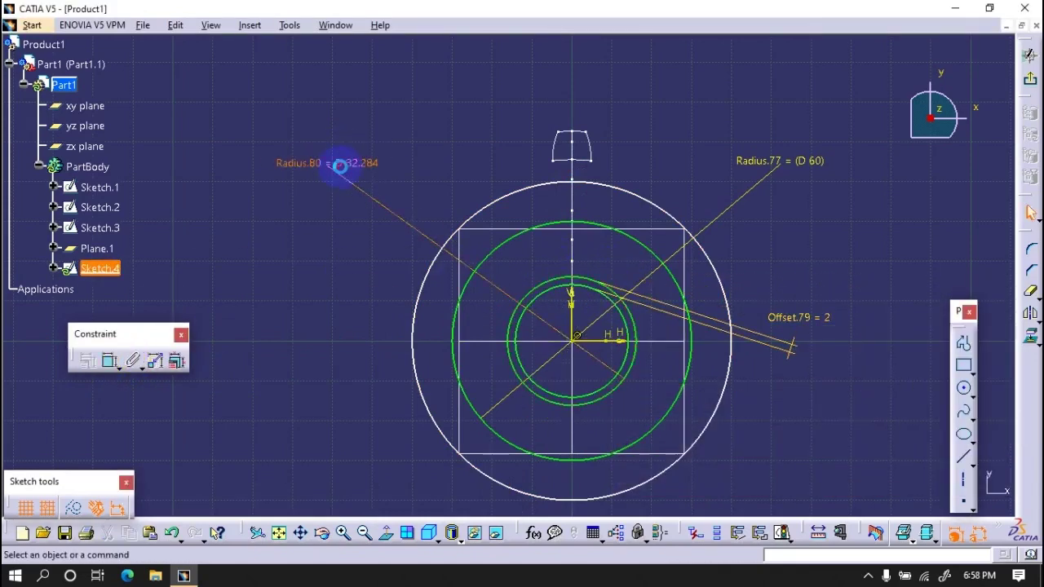
pyautogui.doubleClick(341, 169)
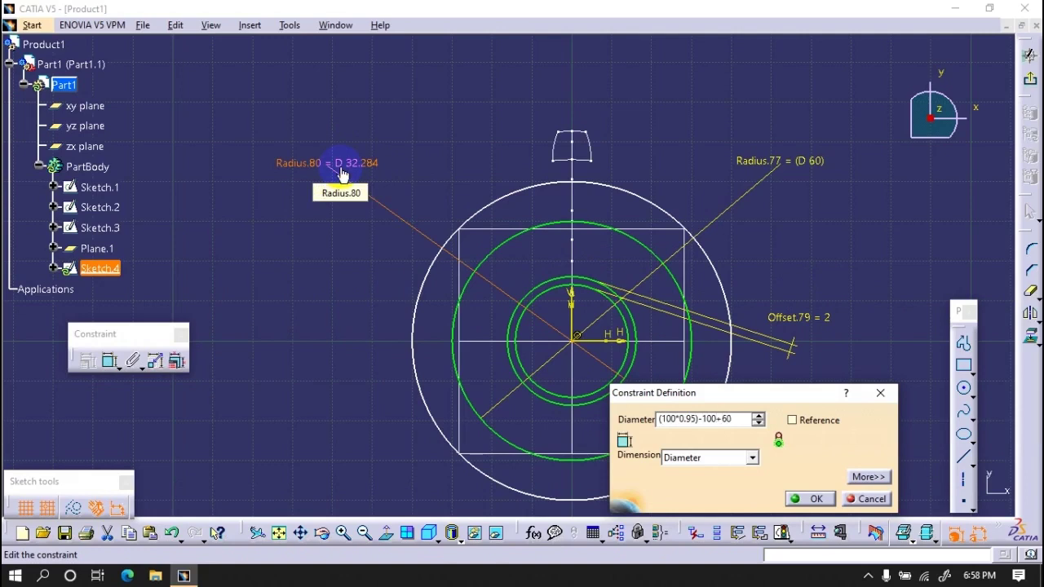
pyautogui.click(809, 498)
pyautogui.click(87, 360)
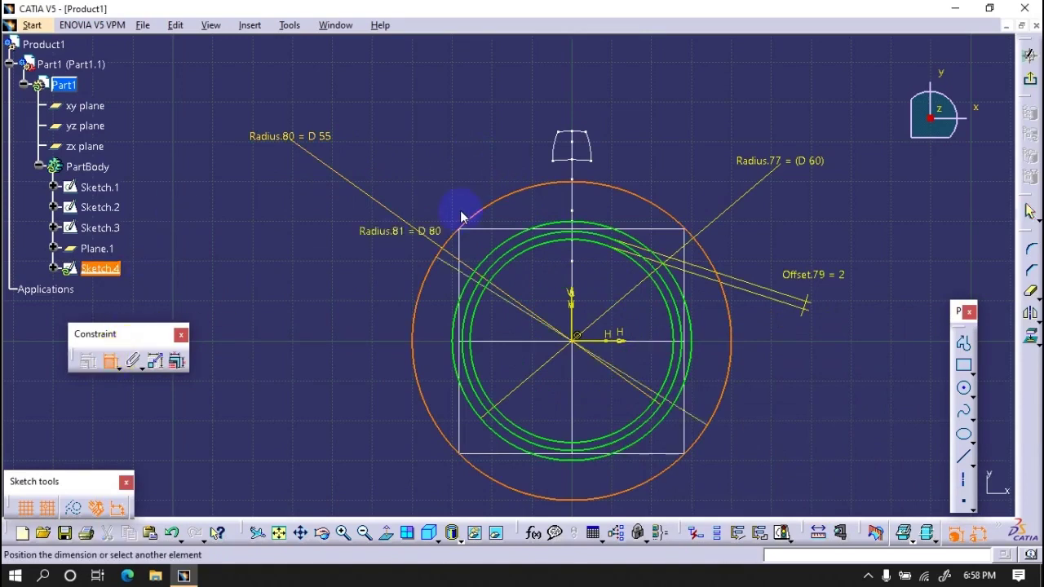
pyautogui.doubleClick(466, 153)
pyautogui.write('(100*0.95)-100+80')
pyautogui.click(725, 419)
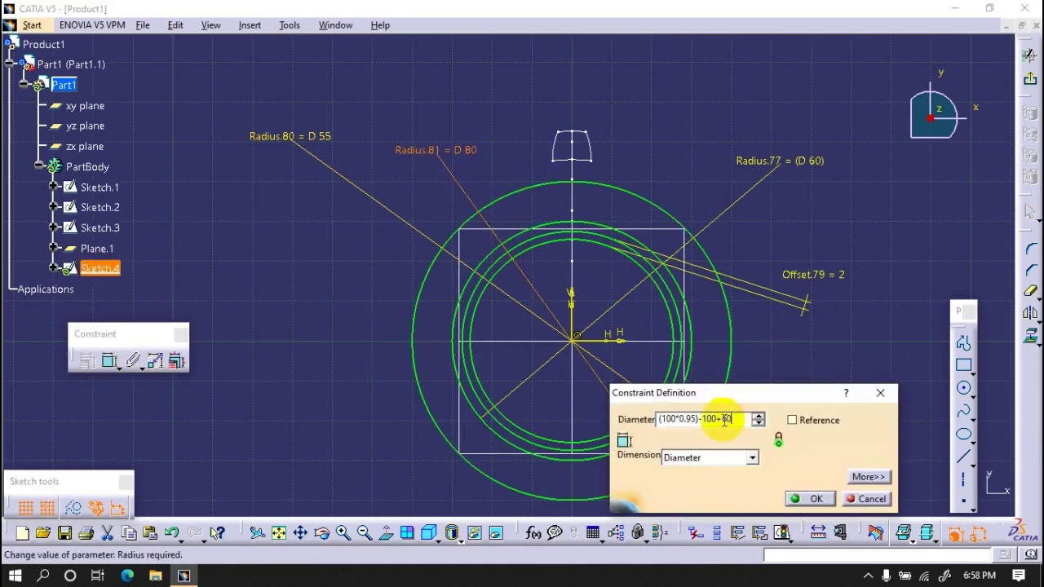
pyautogui.click(678, 419)
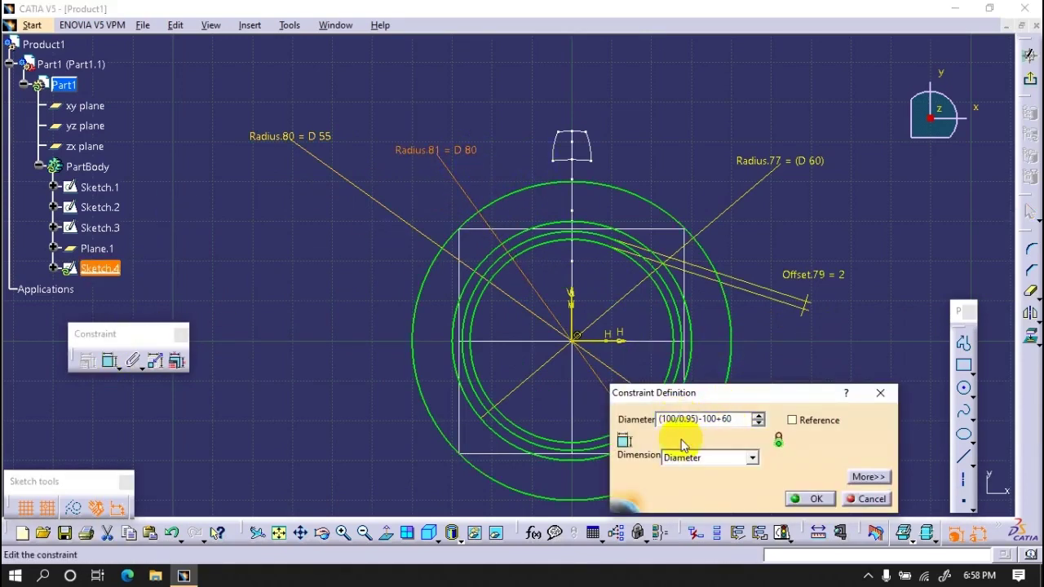
pyautogui.press('Return')
pyautogui.click(751, 404)
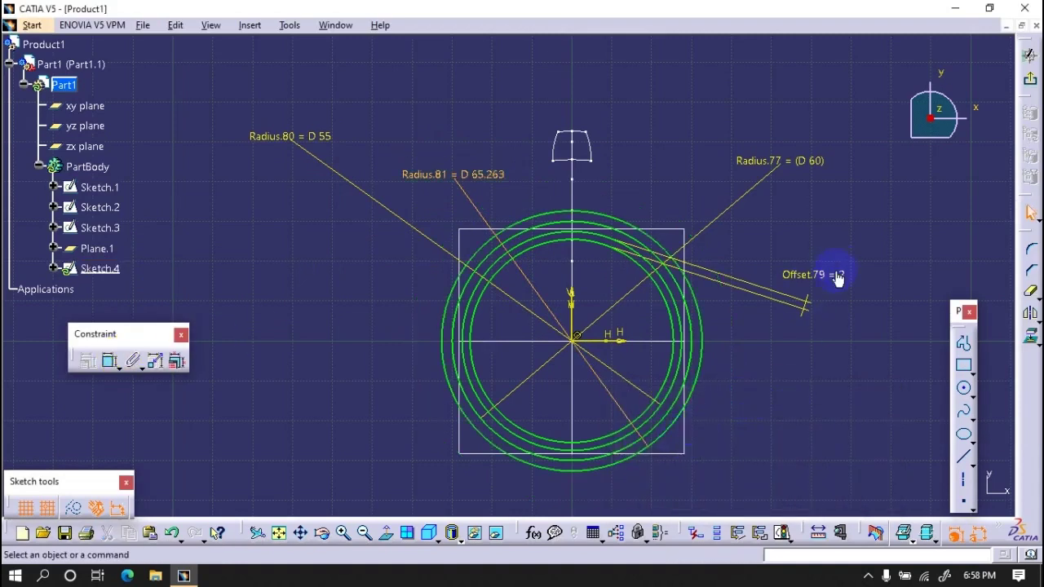
# Step: Draw two radial lines meeting at the sketch centre and dimension the angle between them
pyautogui.click(491, 143)
pyautogui.click(571, 334)
pyautogui.click(650, 142)
pyautogui.click(110, 362)
pyautogui.click(596, 108)
# Step: Constrain the radial line angles to 5° and 20°
pyautogui.click(109, 365)
pyautogui.click(562, 311)
pyautogui.click(540, 126)
pyautogui.doubleClick(540, 126)
pyautogui.write('5deg')
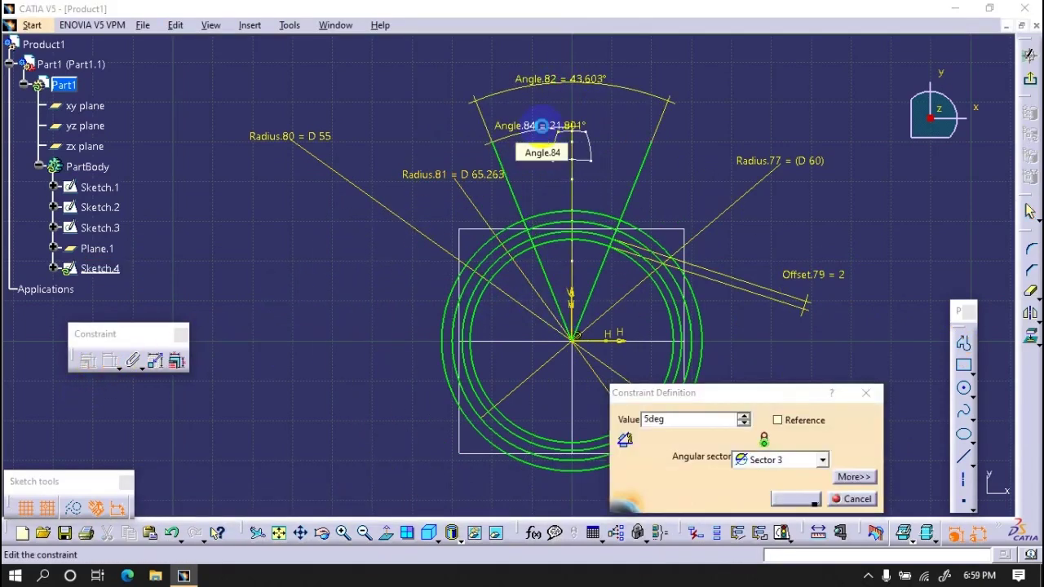
pyautogui.press('Return')
pyautogui.click(964, 388)
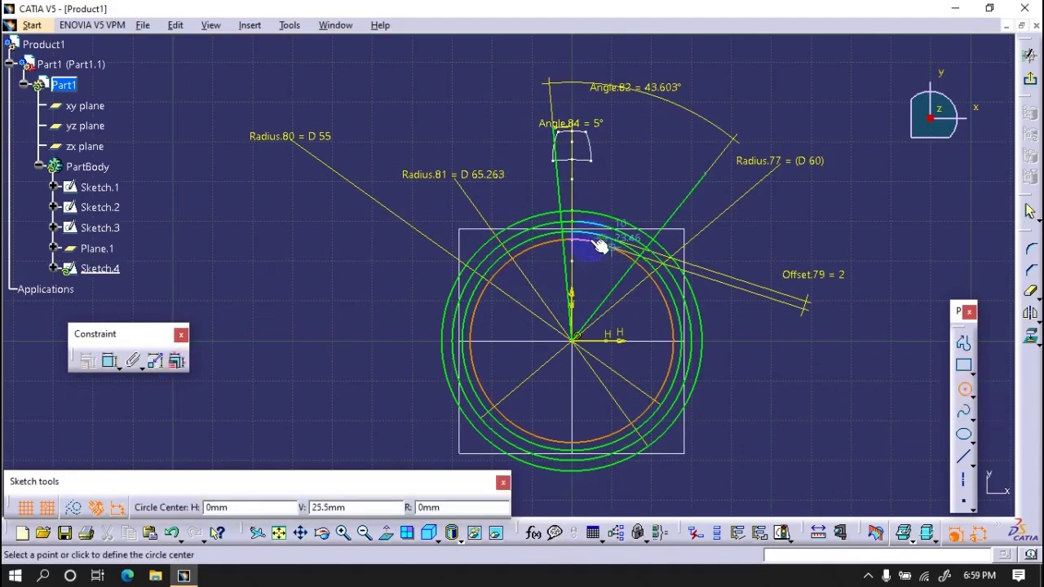
pyautogui.click(963, 395)
pyautogui.doubleClick(657, 88)
pyautogui.write('20deg')
pyautogui.press('Return')
# Step: Draw a small circle centred on the crown circles
pyautogui.click(963, 388)
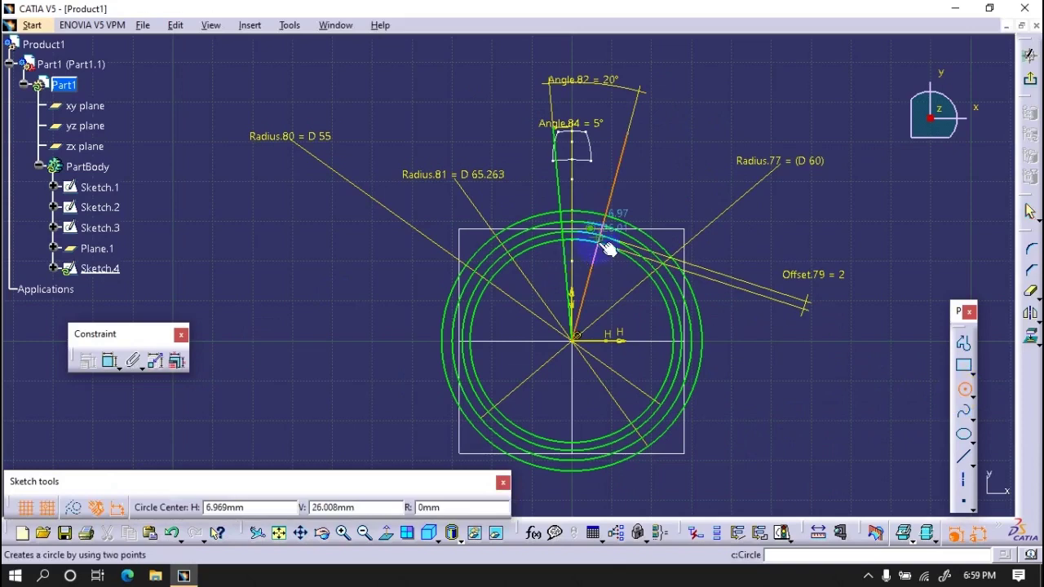
pyautogui.keyDown('ctrl'); pyautogui.moveTo(611, 331); pyautogui.dragTo(692, 334, button='middle'); pyautogui.keyUp('ctrl')
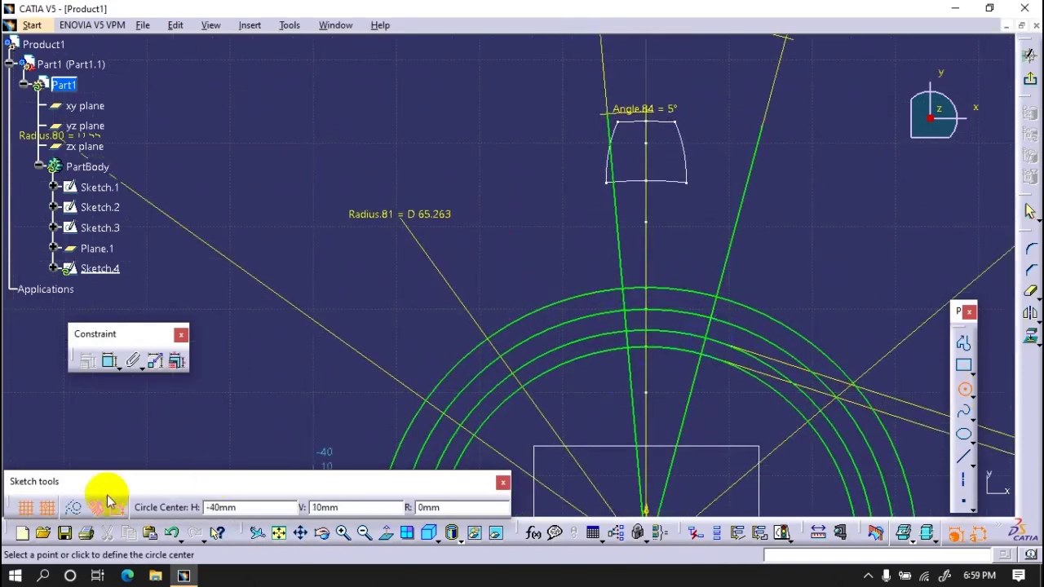
pyautogui.click(681, 341)
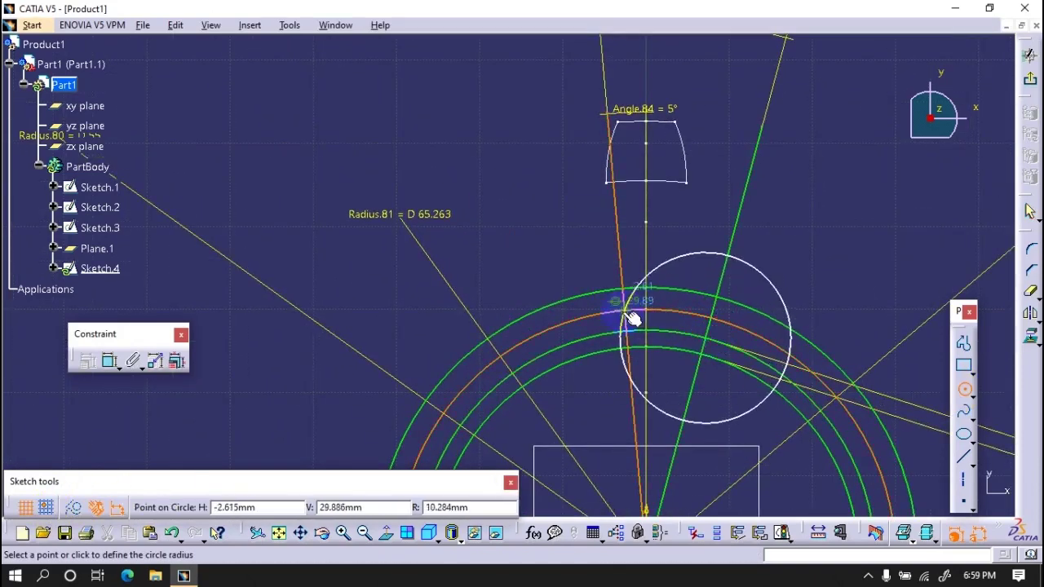
pyautogui.click(624, 314)
pyautogui.moveTo(624, 314)
pyautogui.keyDown('ctrl'); pyautogui.mouseDown(button='middle')
pyautogui.moveTo(566, 252)
pyautogui.moveTo(565, 269)
pyautogui.mouseUp(button='middle'); pyautogui.keyUp('ctrl')
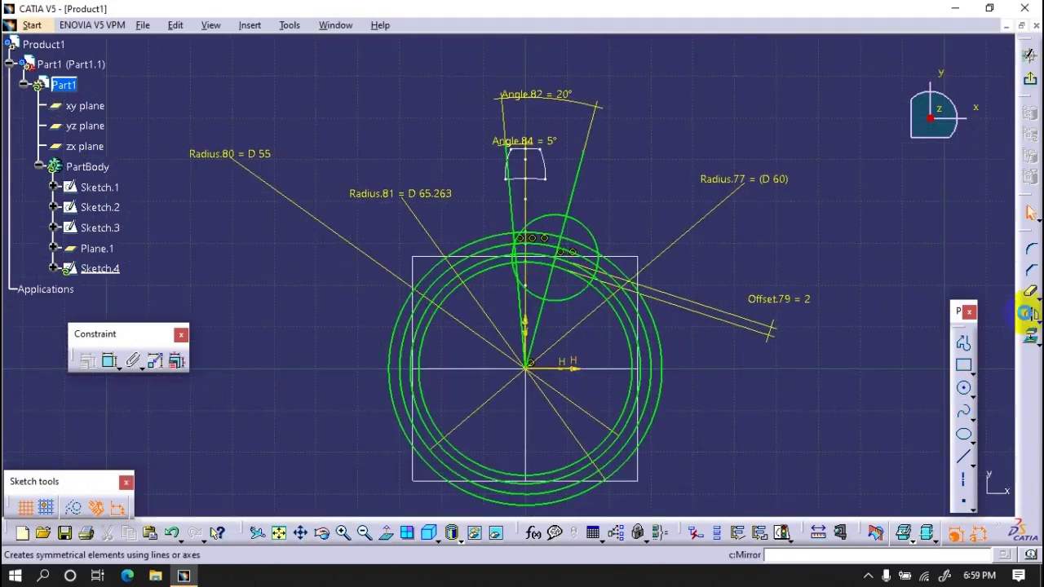
# Step: Mirror the crown circle across the vertical axis and delete the extra angled line
pyautogui.click(1030, 313)
pyautogui.click(564, 296)
pyautogui.click(538, 328)
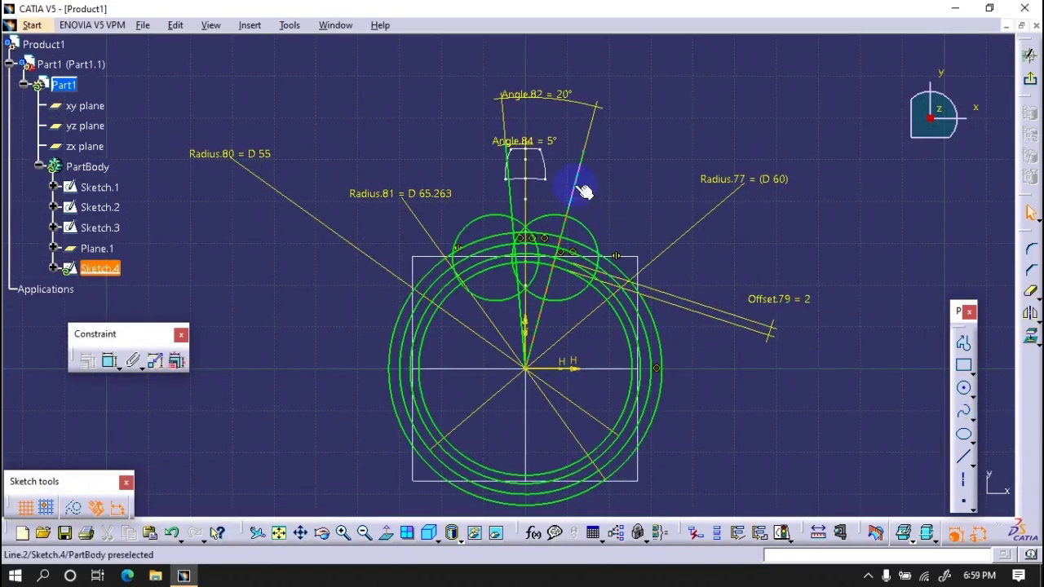
pyautogui.press('Delete')
# Step: Quick Trim the circles and lines to one tapered tooth outline, then exit to 3D
pyautogui.click(1029, 292)
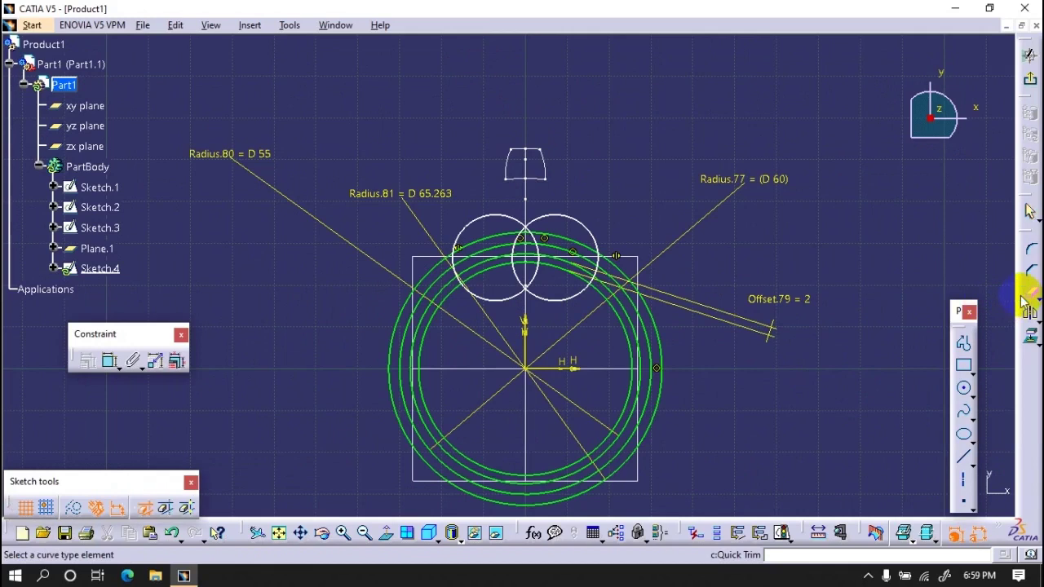
pyautogui.click(643, 414)
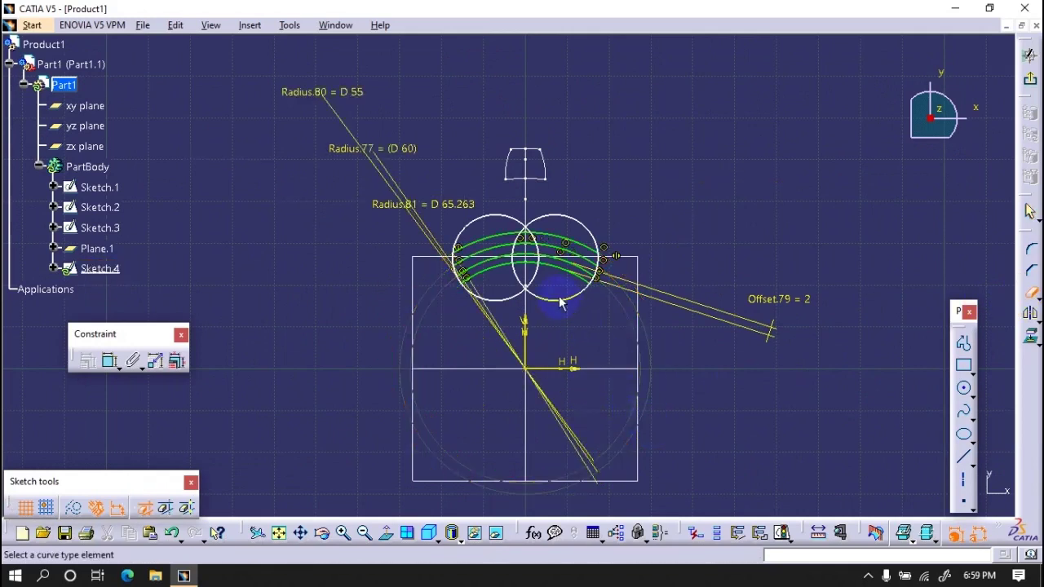
pyautogui.click(480, 267)
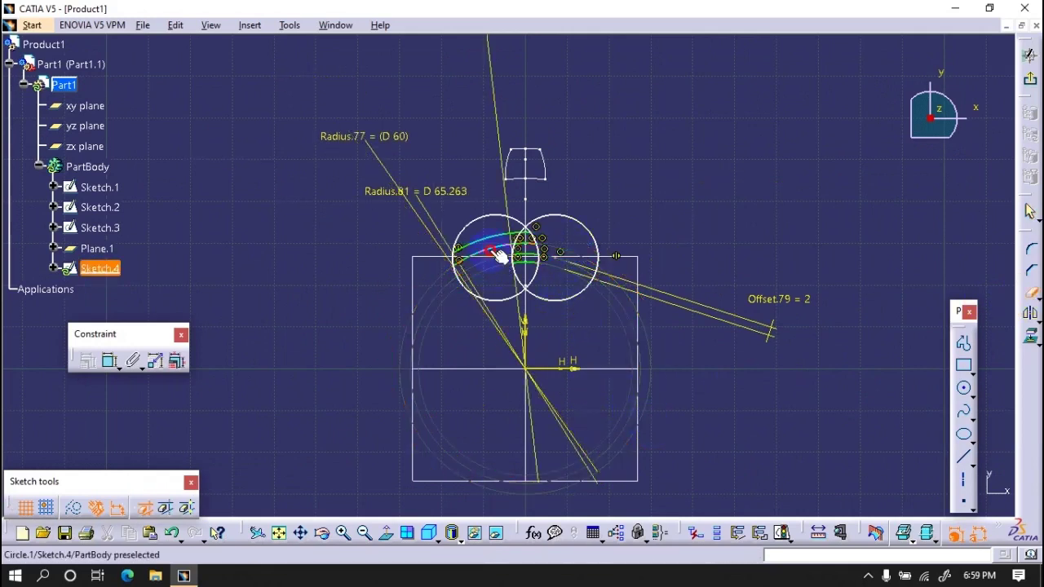
pyautogui.click(487, 241)
pyautogui.scroll(3, 604, 254)
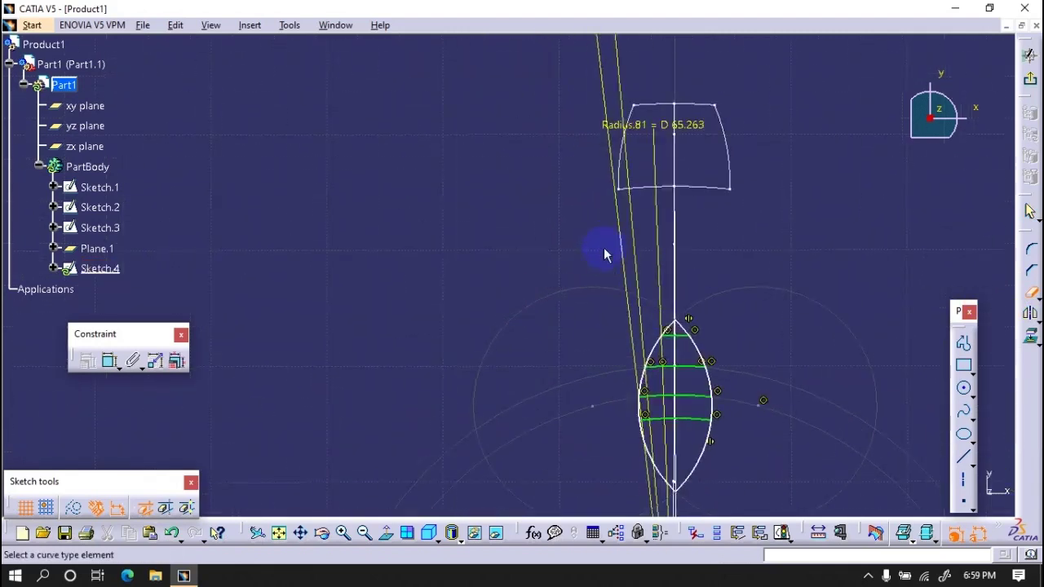
pyautogui.click(676, 365)
pyautogui.click(687, 396)
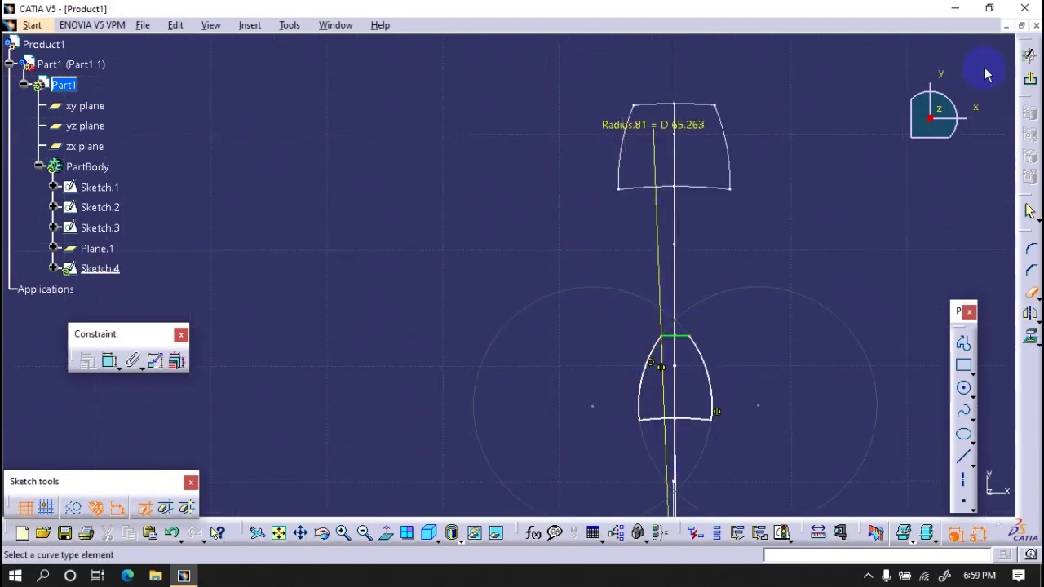
pyautogui.click(1029, 78)
pyautogui.moveTo(748, 253); pyautogui.dragTo(599, 328, button='middle')
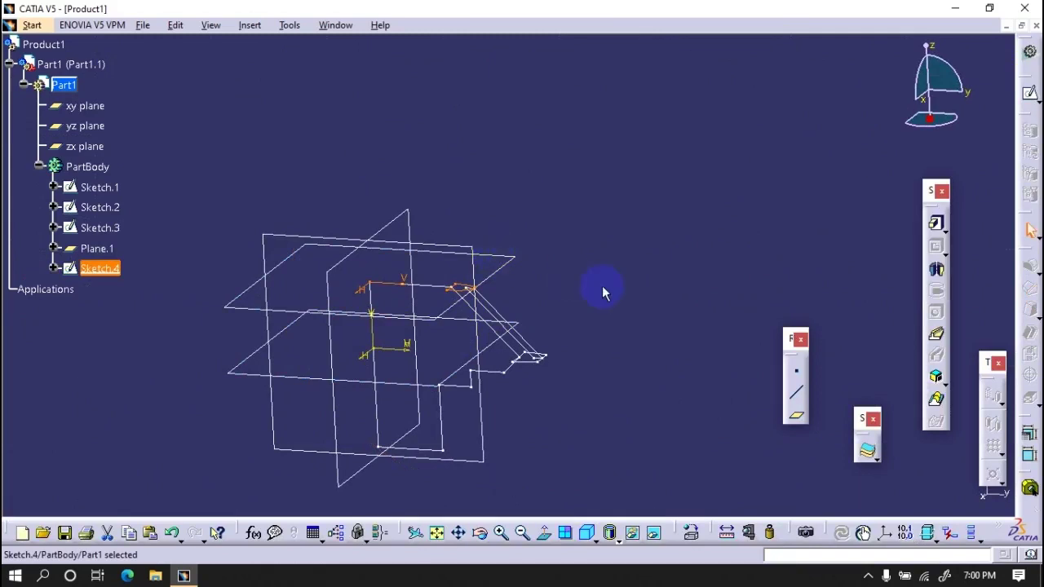
# Step: Loft the tooth as Multi-sections Solid.1 between Sketch.1 and Sketch.4
pyautogui.click(935, 399)
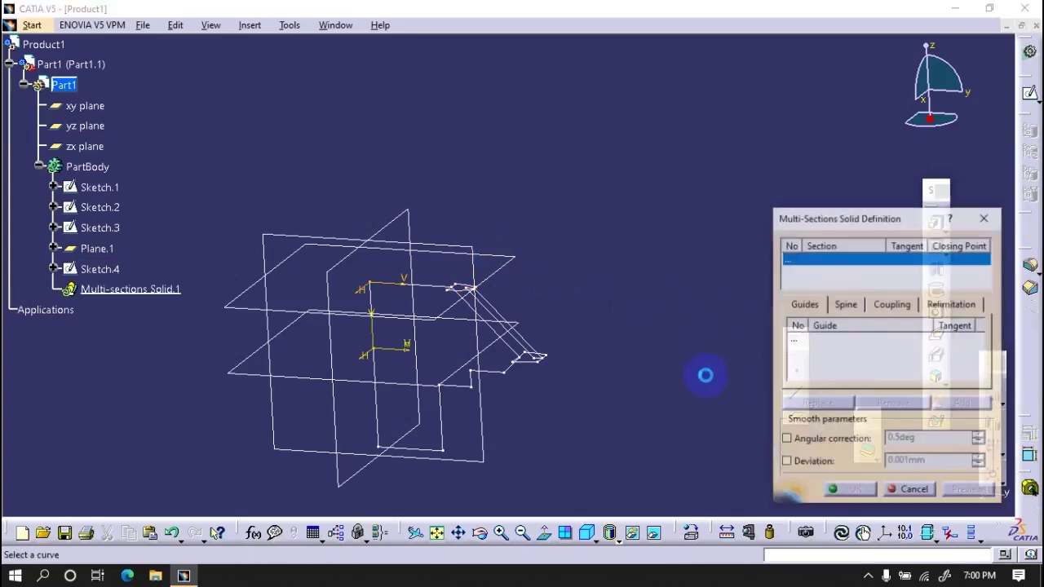
pyautogui.click(540, 365)
pyautogui.click(465, 292)
pyautogui.moveTo(466, 292)
pyautogui.mouseDown(button='middle')
pyautogui.moveTo(509, 416)
pyautogui.moveTo(517, 307)
pyautogui.mouseUp(button='middle')
pyautogui.click(848, 490)
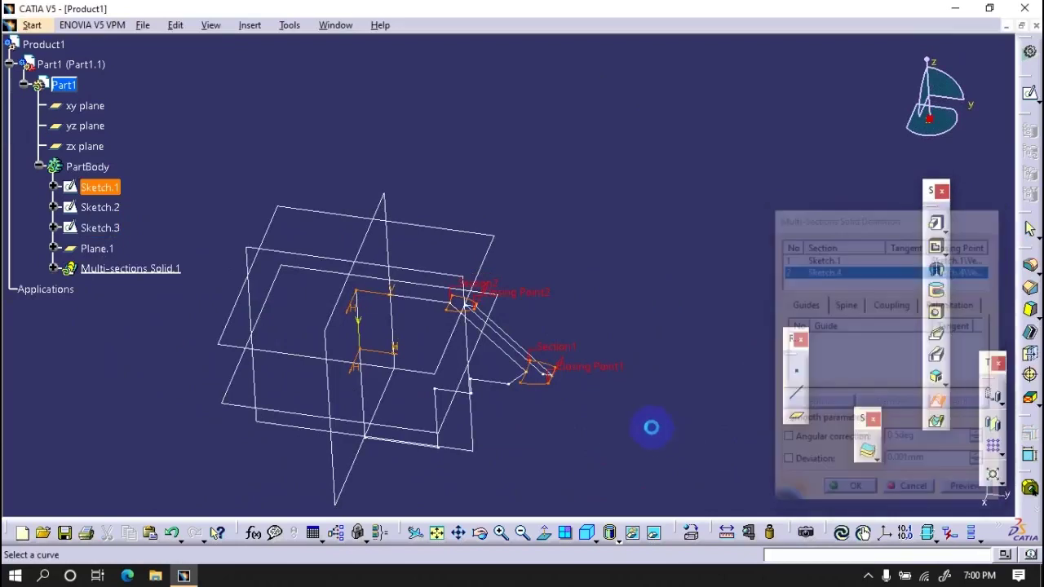
pyautogui.click(914, 490)
pyautogui.moveTo(611, 408)
pyautogui.mouseDown(button='middle')
pyautogui.moveTo(465, 385)
pyautogui.moveTo(659, 350)
pyautogui.mouseUp(button='middle')
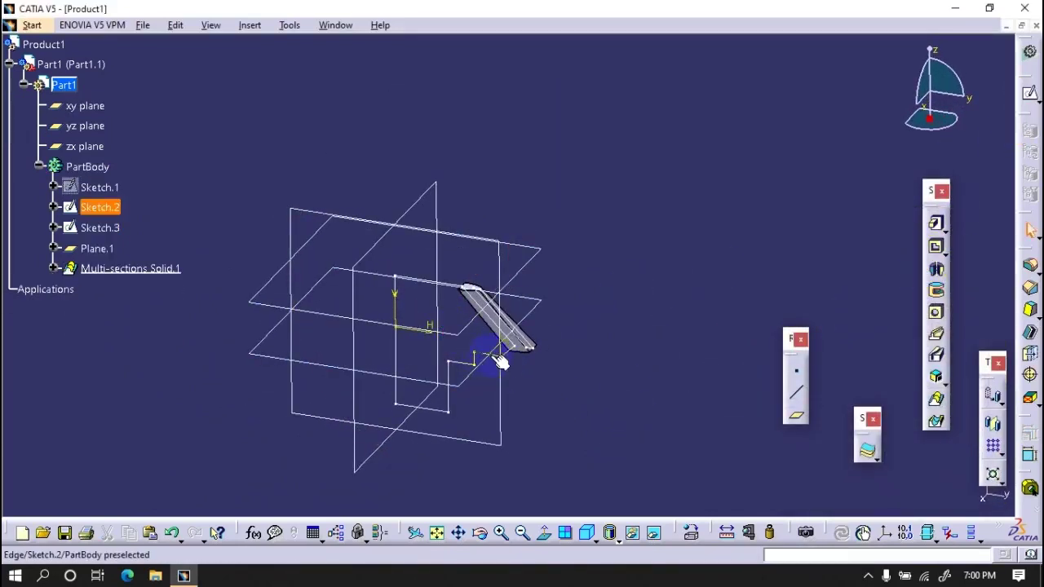
# Step: Revolve Sketch.2 about its axis edge into the Shaft.1 disc body
pyautogui.click(936, 269)
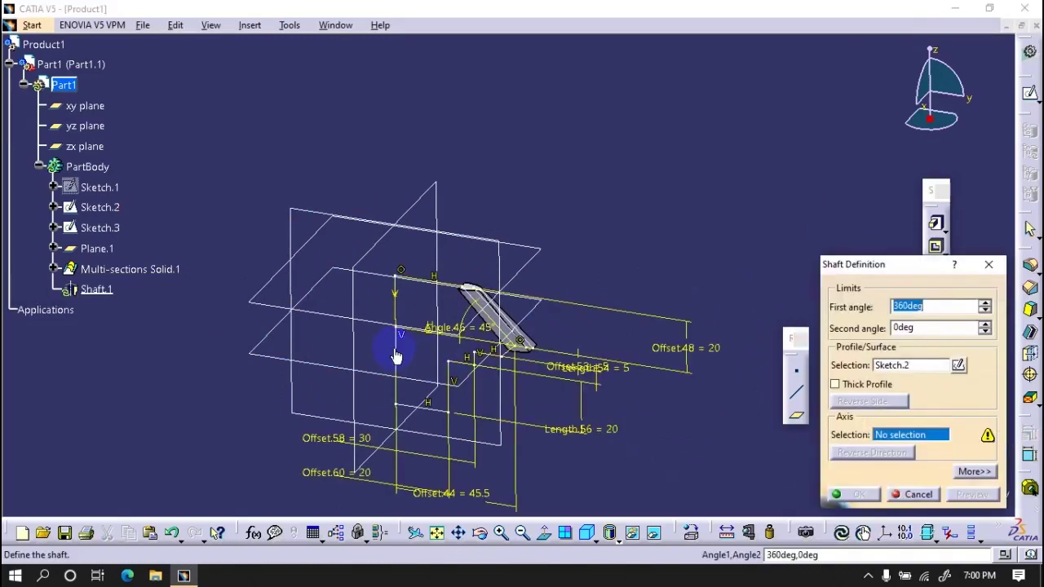
pyautogui.click(394, 293)
pyautogui.click(854, 494)
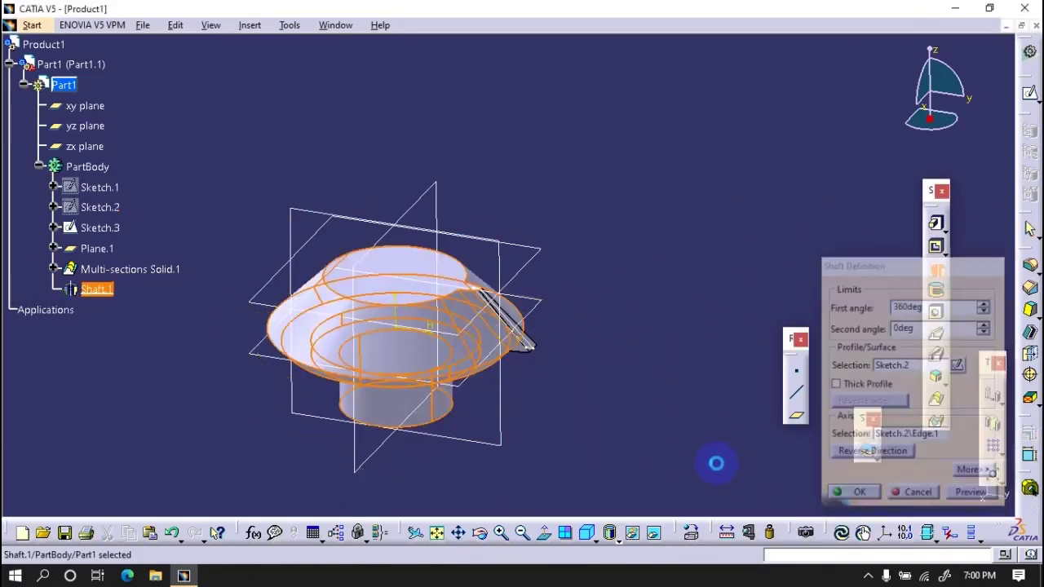
pyautogui.click(999, 452)
# Step: Circular-pattern Multi-sections Solid.1 as a complete crown of 18 instances
pyautogui.click(1003, 459)
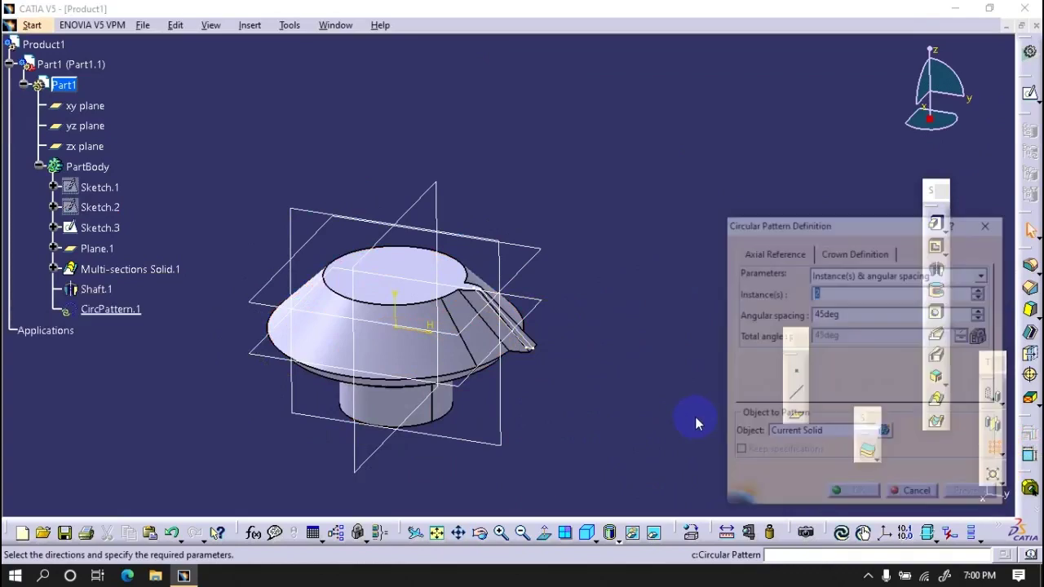
pyautogui.click(531, 341)
pyautogui.click(844, 373)
pyautogui.click(415, 291)
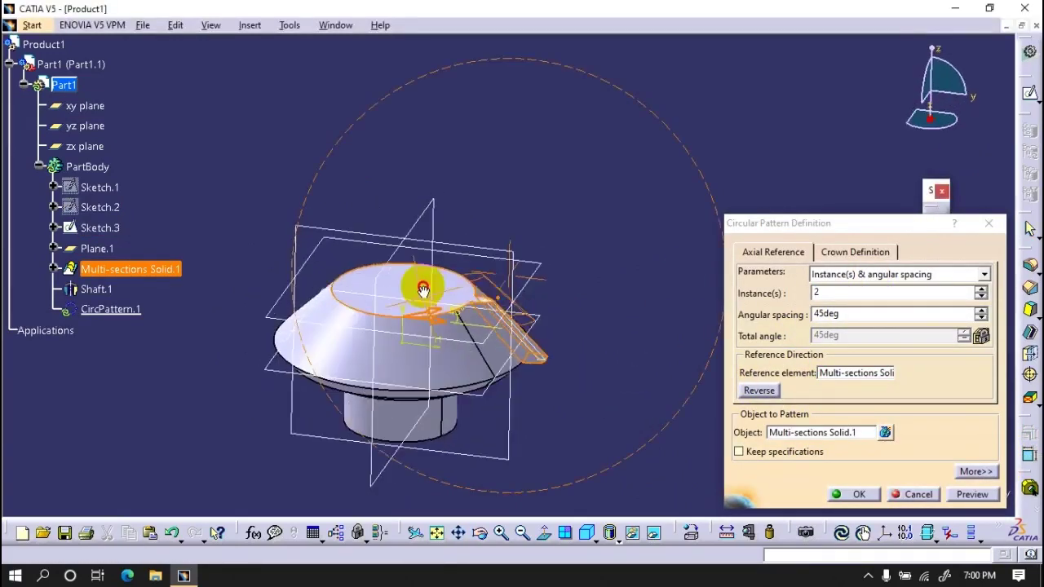
pyautogui.click(824, 274)
pyautogui.click(848, 324)
pyautogui.doubleClick(842, 293)
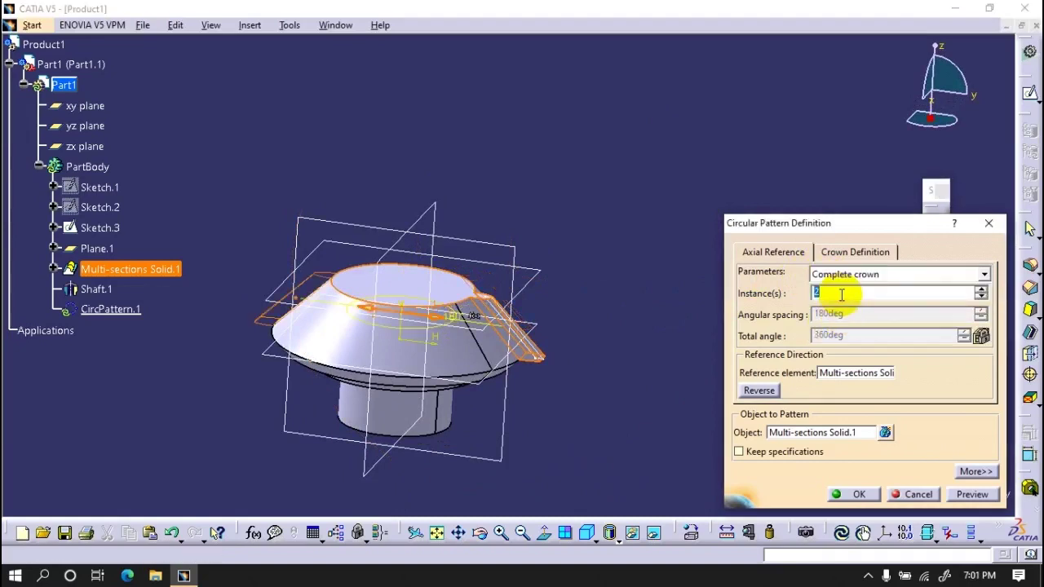
pyautogui.write('18')
pyautogui.click(851, 493)
# Step: Dismiss the reopened pattern dialog and start a new sketch on the yz plane
pyautogui.moveTo(454, 358)
pyautogui.mouseDown(button='middle')
pyautogui.moveTo(490, 393)
pyautogui.moveTo(563, 338)
pyautogui.mouseUp(button='middle')
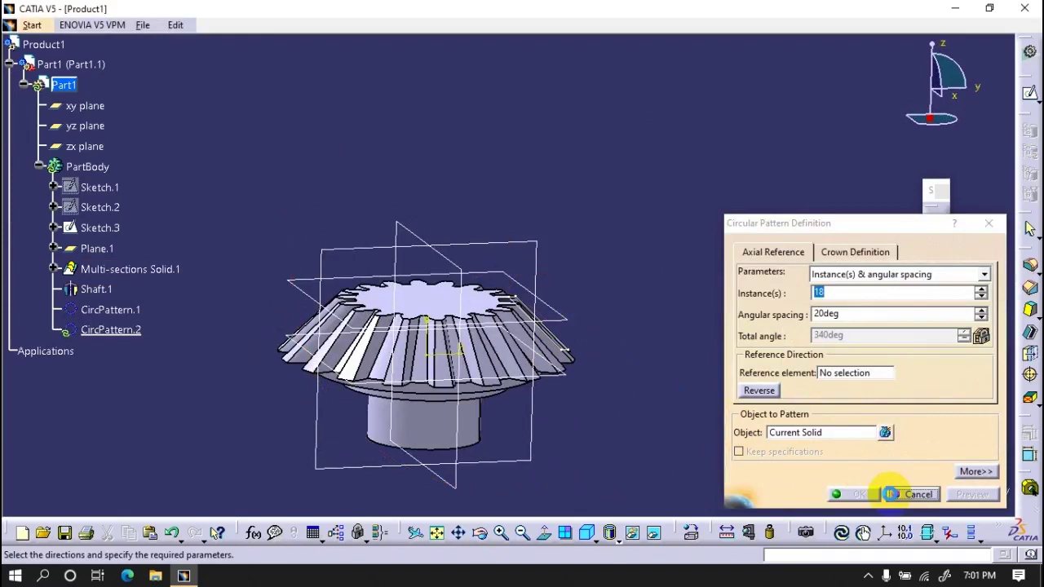
pyautogui.click(913, 493)
pyautogui.click(1030, 93)
pyautogui.click(528, 243)
# Step: Draw two closed profiles on the yz-plane gear section, one at the gear and one above it
pyautogui.rightClick(106, 207)
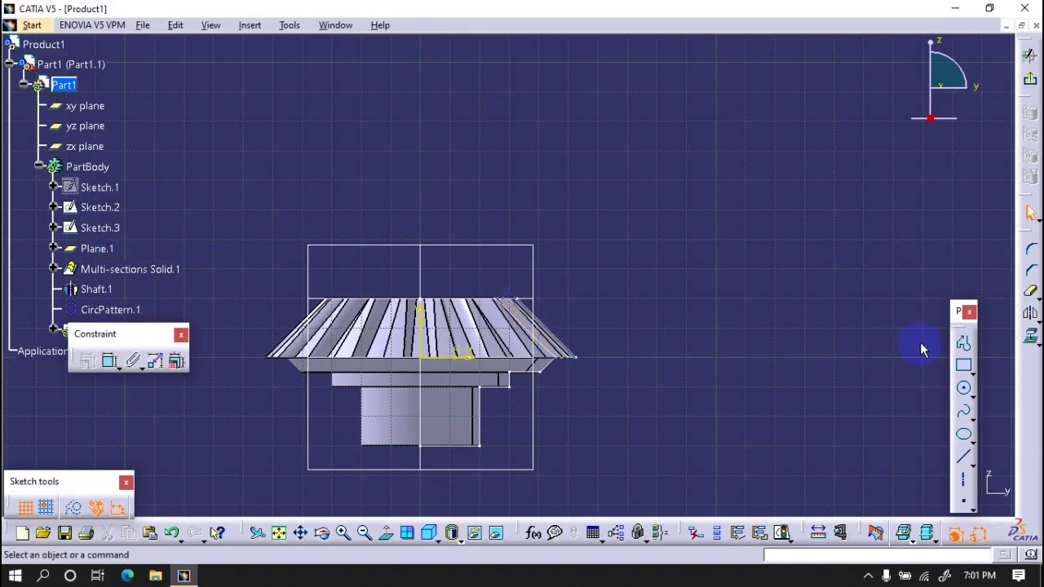
pyautogui.click(963, 343)
pyautogui.click(638, 357)
pyautogui.click(689, 339)
pyautogui.click(754, 340)
pyautogui.click(754, 357)
pyautogui.click(640, 356)
pyautogui.click(426, 187)
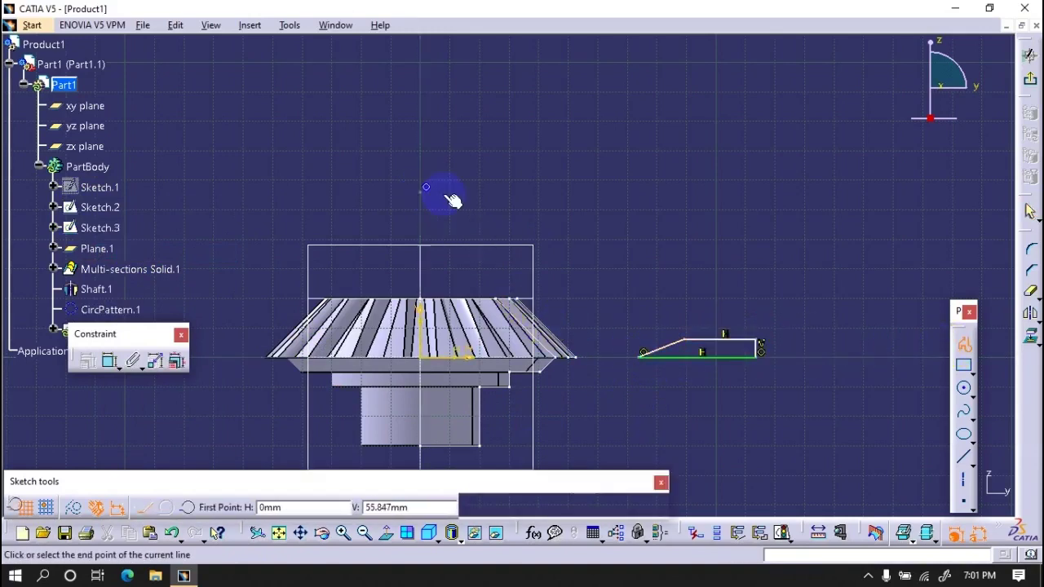
pyautogui.click(560, 189)
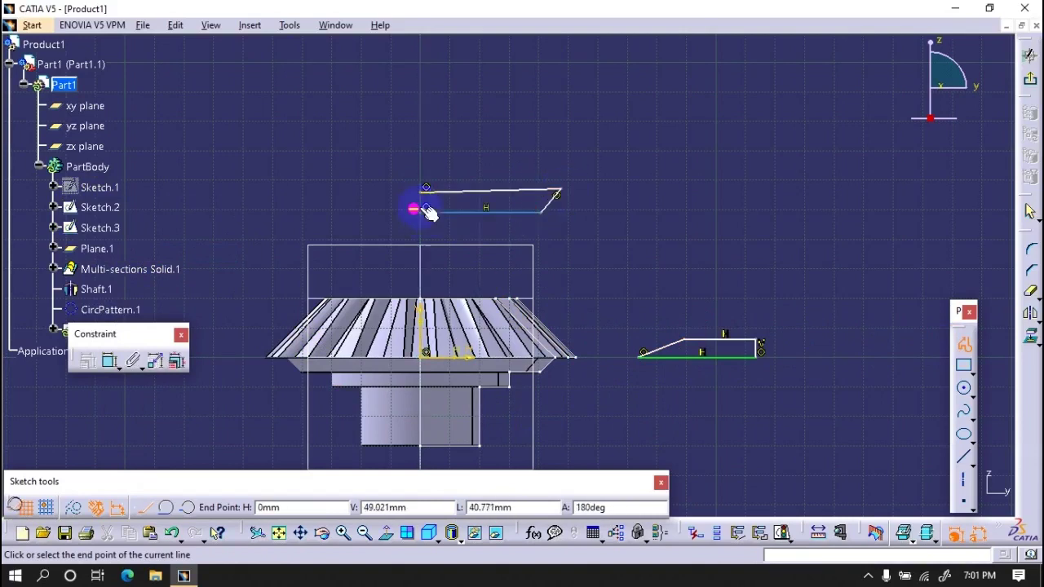
pyautogui.click(425, 209)
pyautogui.press('Escape')
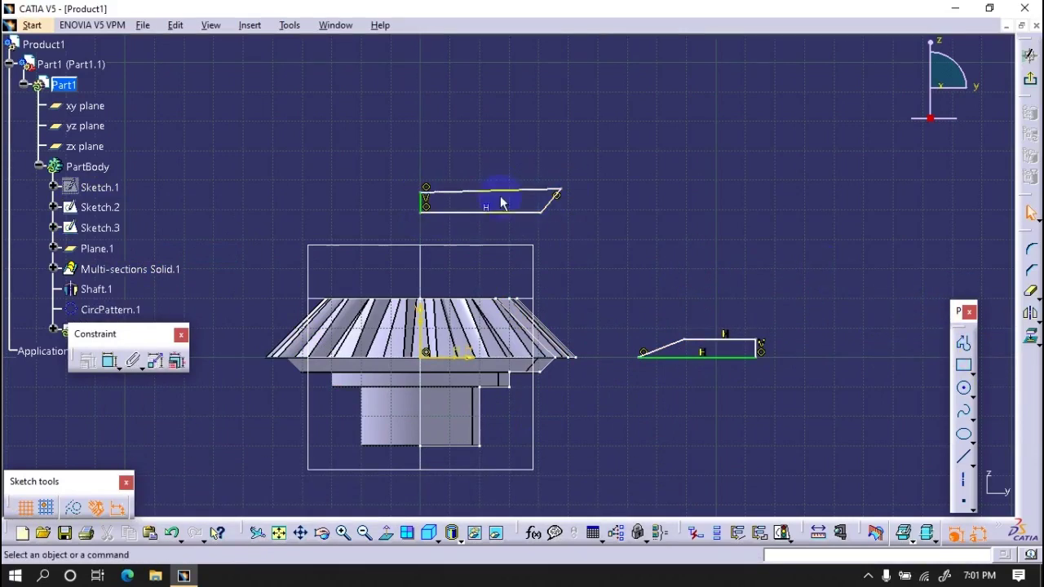
# Step: Make the upper profile's top line horizontal and make the profile coincide with the plane line and gear vertex
pyautogui.rightClick(499, 195)
pyautogui.click(692, 488)
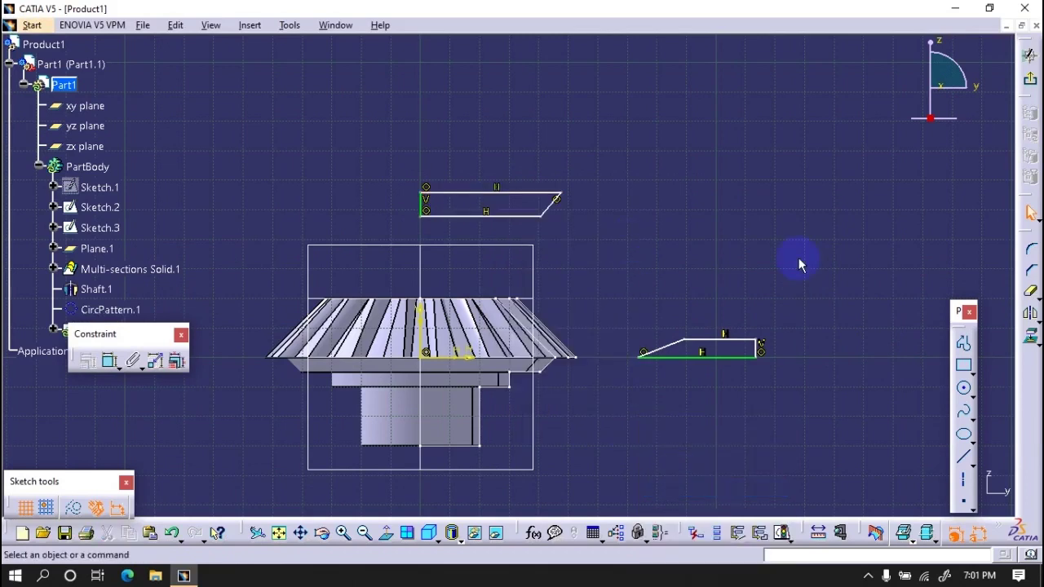
pyautogui.click(110, 359)
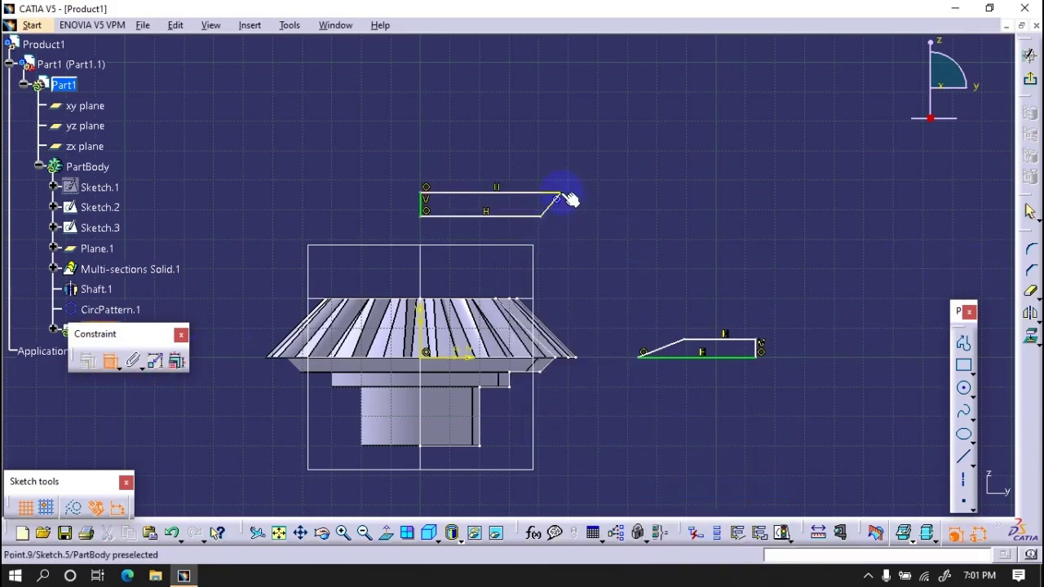
pyautogui.click(526, 305)
pyautogui.rightClick(601, 233)
pyautogui.click(640, 340)
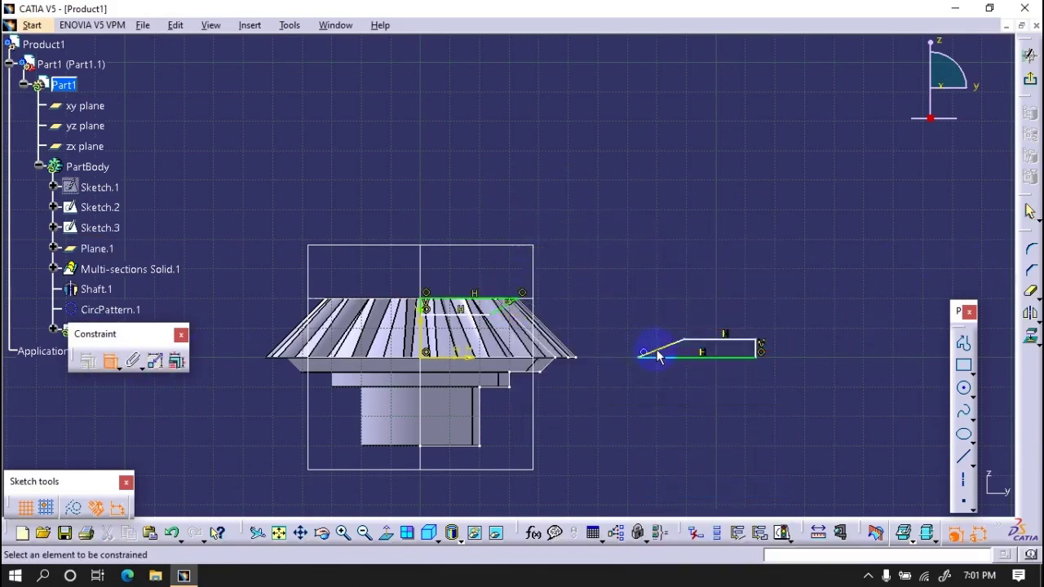
pyautogui.click(565, 363)
pyautogui.rightClick(577, 412)
pyautogui.click(612, 354)
# Step: Constrain the slanted profile with two 45° angles, including Angle.128
pyautogui.click(604, 357)
pyautogui.click(587, 346)
pyautogui.doubleClick(708, 317)
pyautogui.write('45')
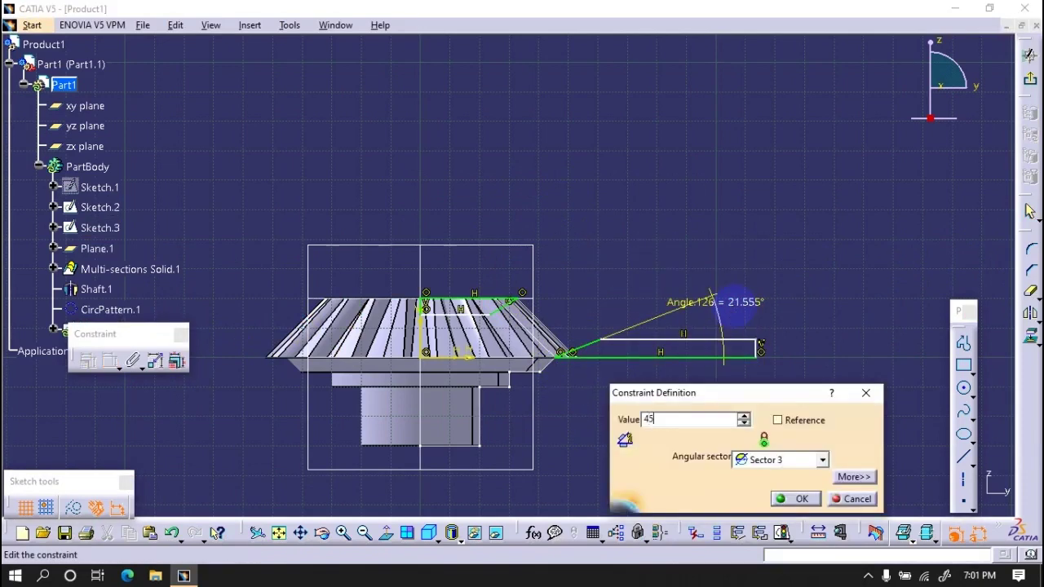
pyautogui.press('Return')
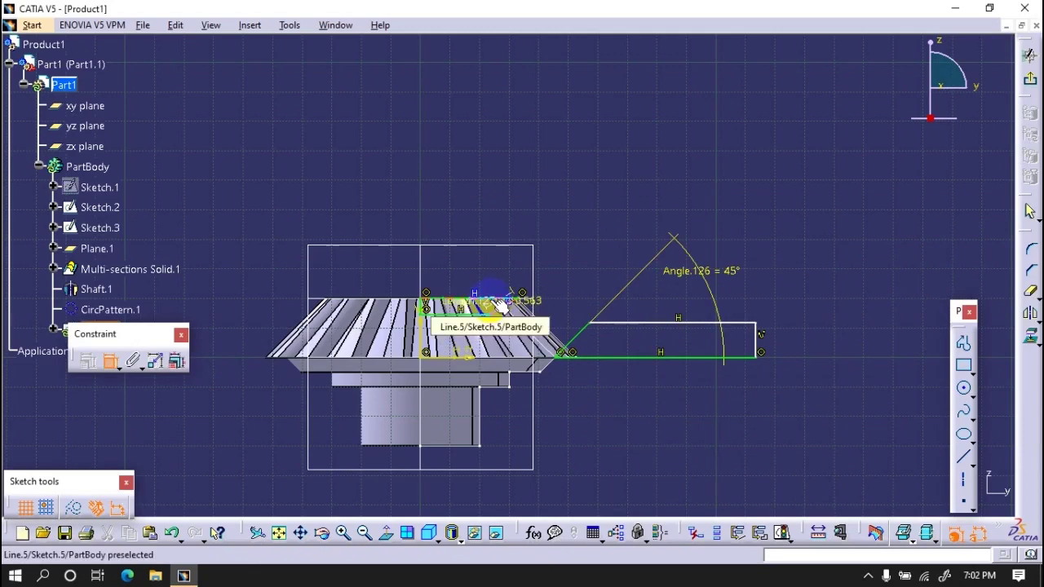
pyautogui.click(501, 303)
pyautogui.rightClick(431, 354)
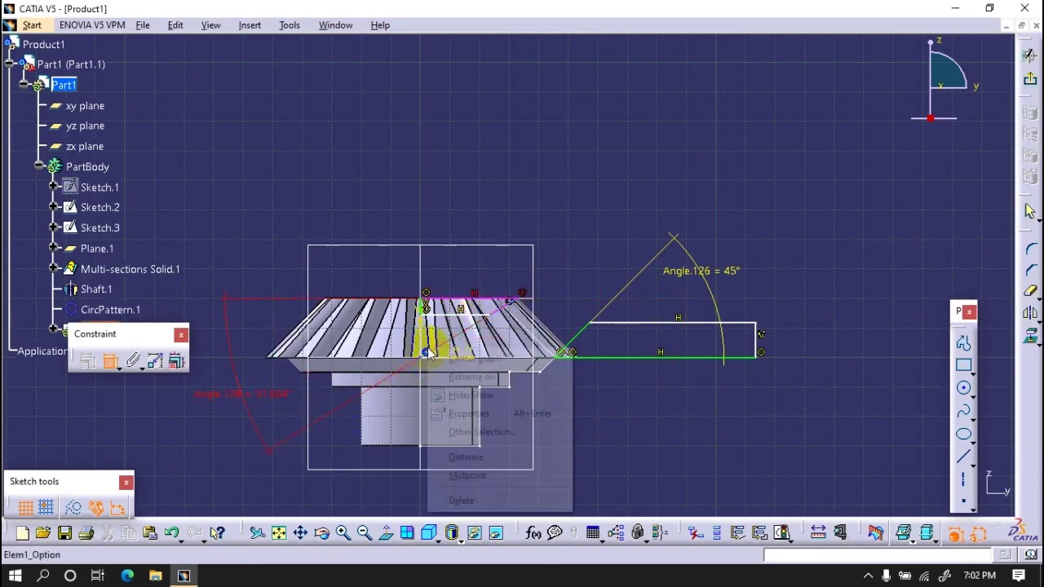
pyautogui.click(466, 498)
pyautogui.doubleClick(260, 406)
pyautogui.write('45')
pyautogui.press('Return')
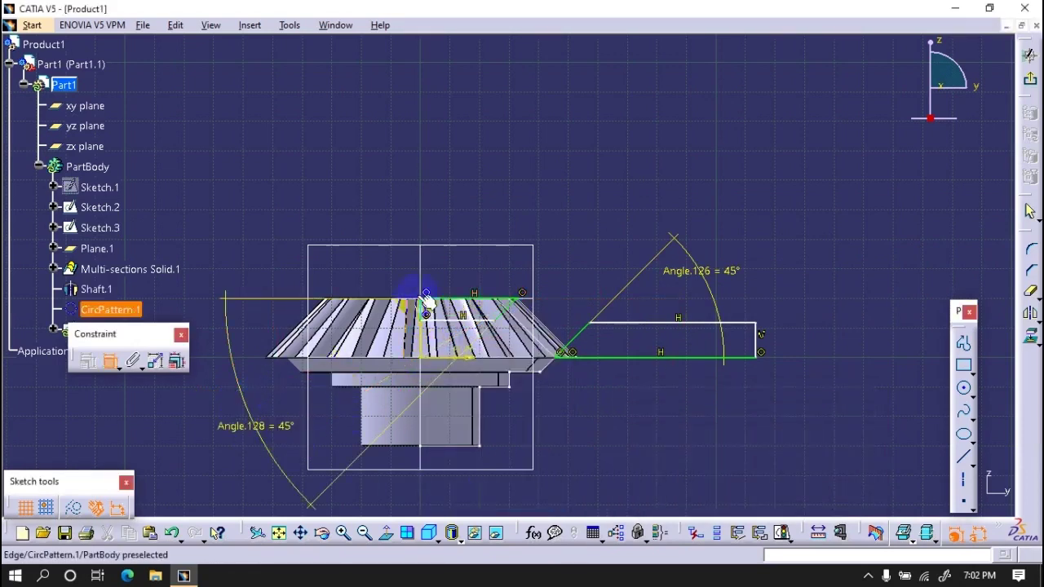
# Step: Set an offset of 5 between the top-profile lines and a length of 5 on the short end line
pyautogui.click(456, 302)
pyautogui.click(466, 294)
pyautogui.doubleClick(606, 207)
pyautogui.write('5')
pyautogui.press('Return')
pyautogui.click(760, 349)
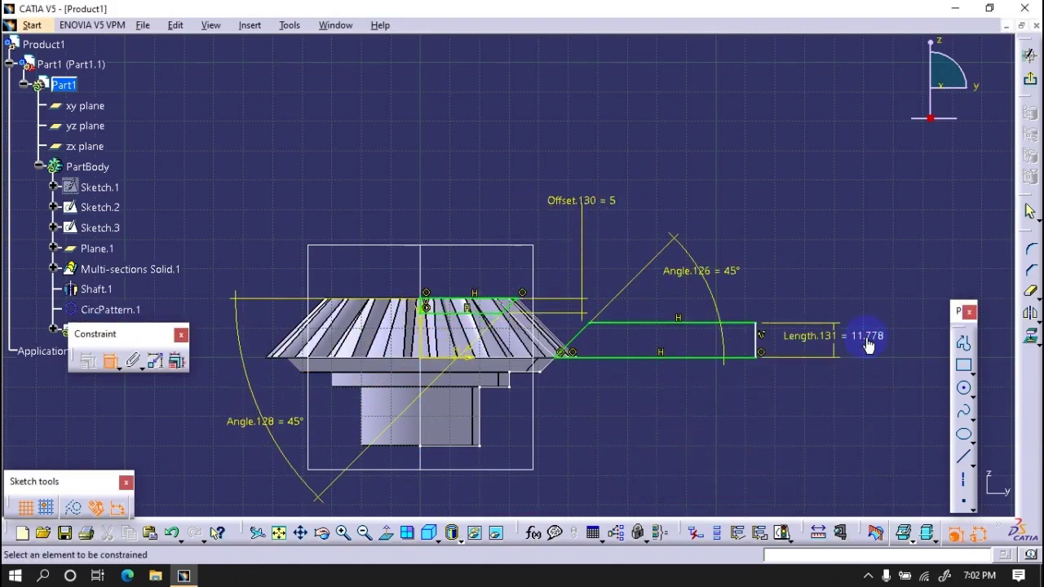
pyautogui.doubleClick(866, 335)
pyautogui.write('5')
pyautogui.press('Return')
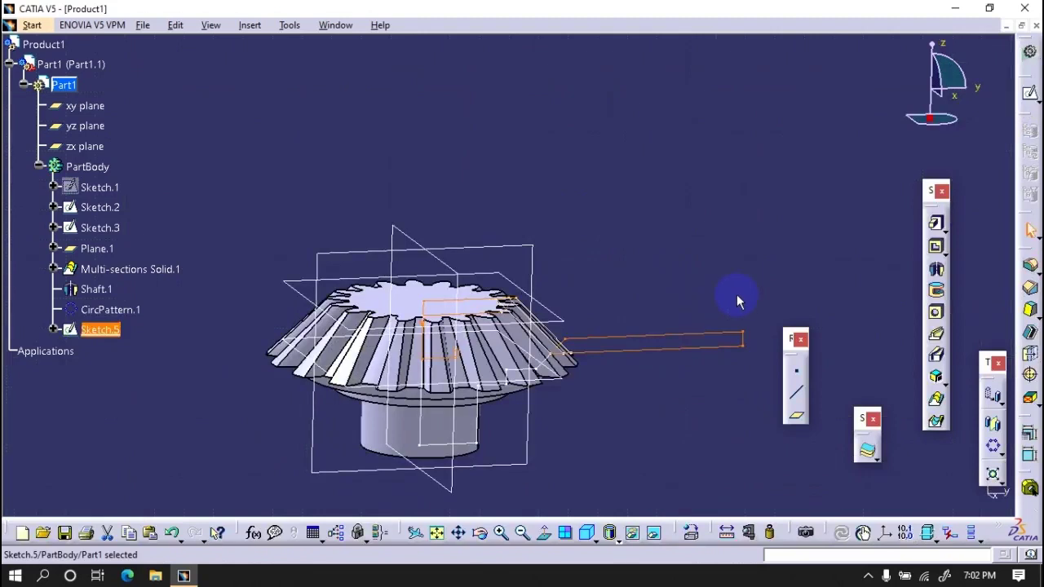
# Step: Exit the sketch and cut a Groove from Sketch.5 into the gear, then inspect it
pyautogui.click(932, 296)
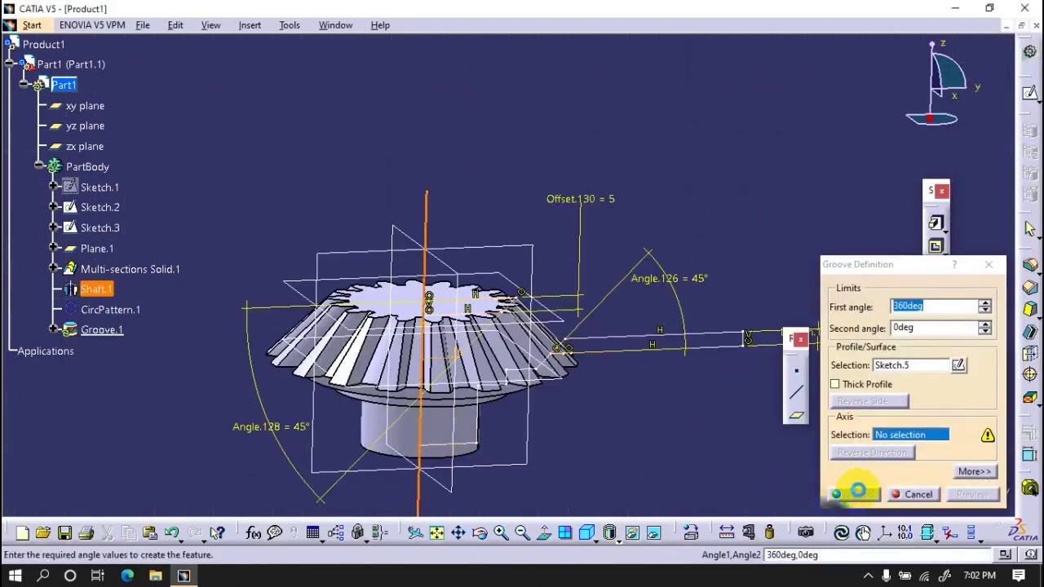
pyautogui.click(856, 493)
pyautogui.moveTo(490, 356); pyautogui.dragTo(418, 329, button='middle')
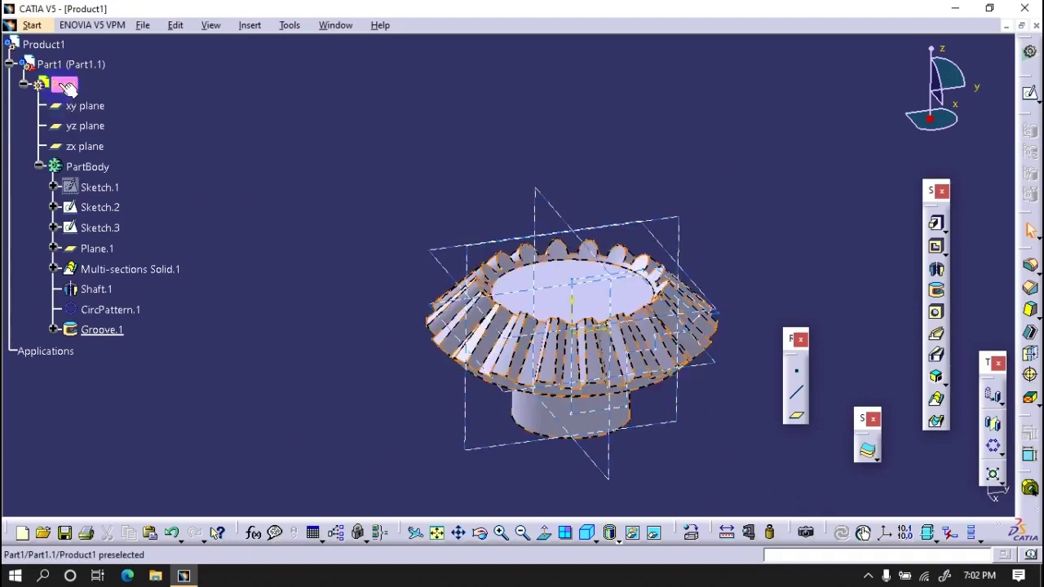
# Step: Hide Sketch.2, Sketch.3 and Plane.1
pyautogui.click(98, 248)
pyautogui.keyDown('ctrl'); pyautogui.click(100, 227); pyautogui.keyUp('ctrl')
pyautogui.keyDown('ctrl'); pyautogui.click(100, 207); pyautogui.keyUp('ctrl')
pyautogui.rightClick(97, 205)
pyautogui.click(139, 255)
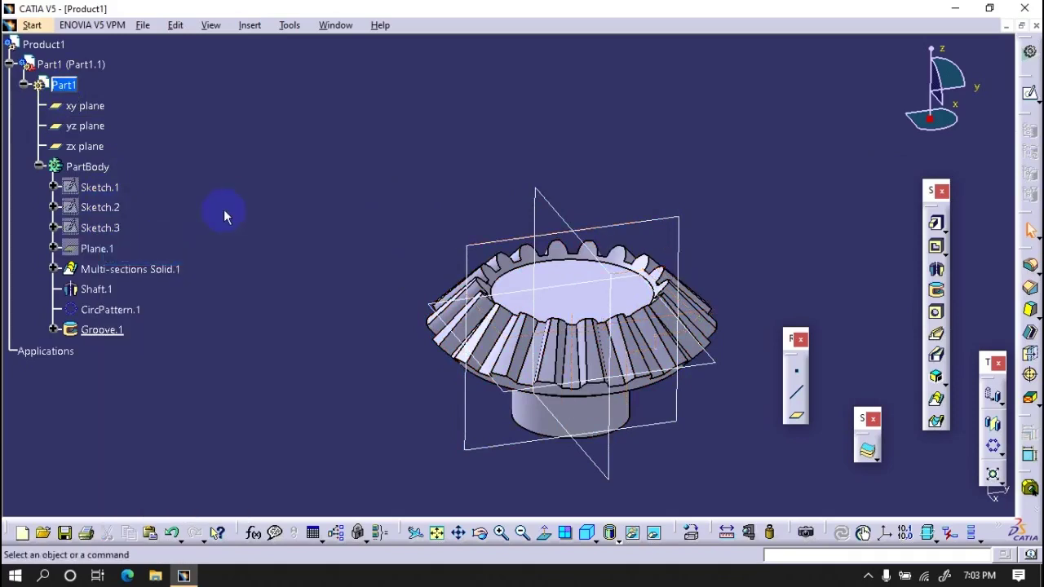
# Step: Hide the xy, yz and zx reference planes and collapse the part's feature tree
pyautogui.click(85, 146)
pyautogui.keyDown('ctrl'); pyautogui.click(85, 126); pyautogui.keyUp('ctrl')
pyautogui.keyDown('ctrl'); pyautogui.click(85, 105); pyautogui.keyUp('ctrl')
pyautogui.rightClick(85, 106)
pyautogui.click(128, 158)
pyautogui.moveTo(447, 237)
pyautogui.mouseDown(button='middle')
pyautogui.moveTo(528, 122)
pyautogui.moveTo(461, 280)
pyautogui.mouseUp(button='middle')
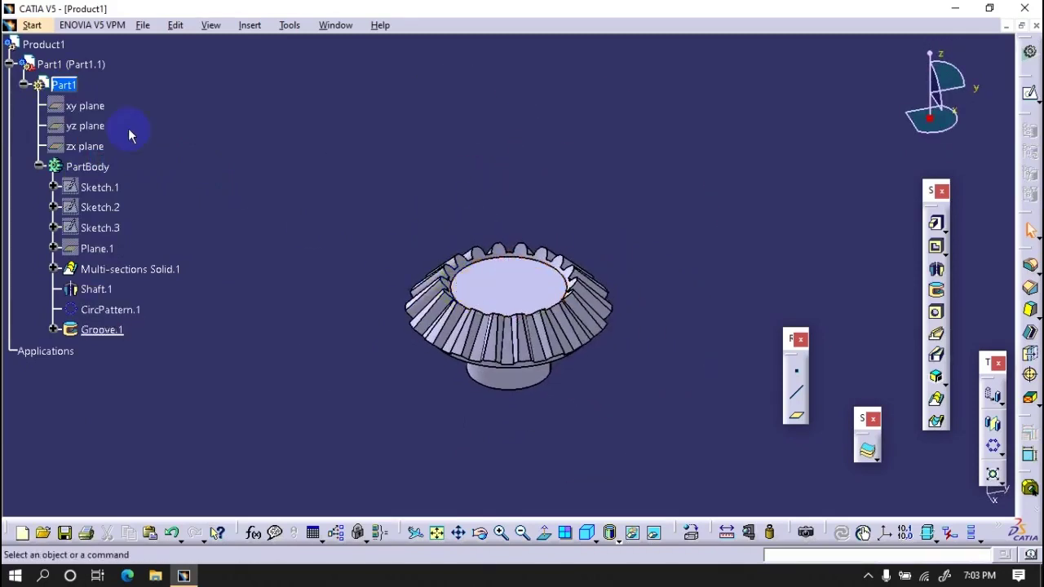
pyautogui.click(23, 84)
pyautogui.click(9, 63)
# Step: Add a new part, Part4, to Product1, answering Yes to the origin prompt
pyautogui.doubleClick(44, 44)
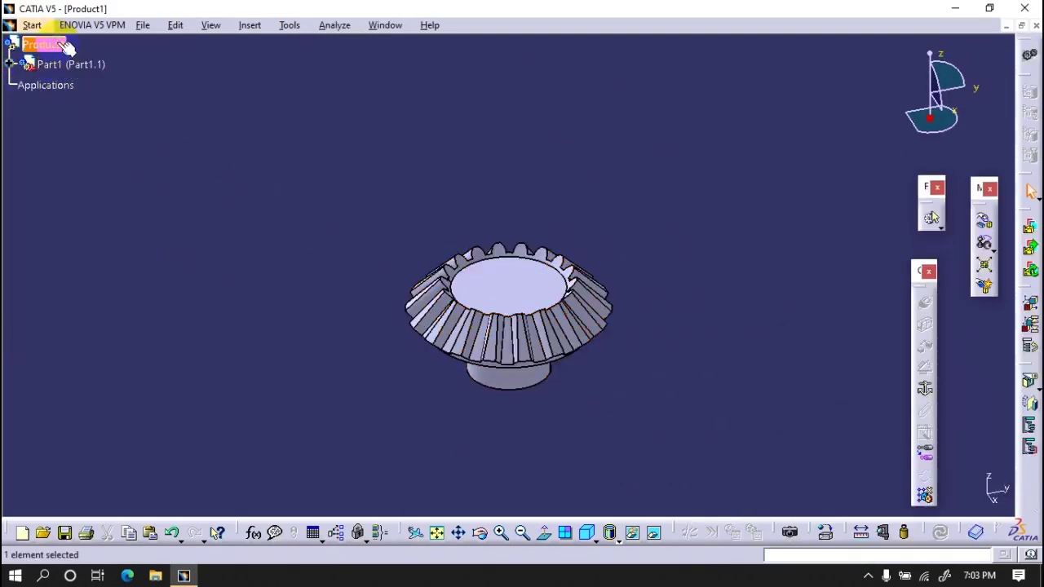
pyautogui.rightClick(68, 47)
pyautogui.click(250, 350)
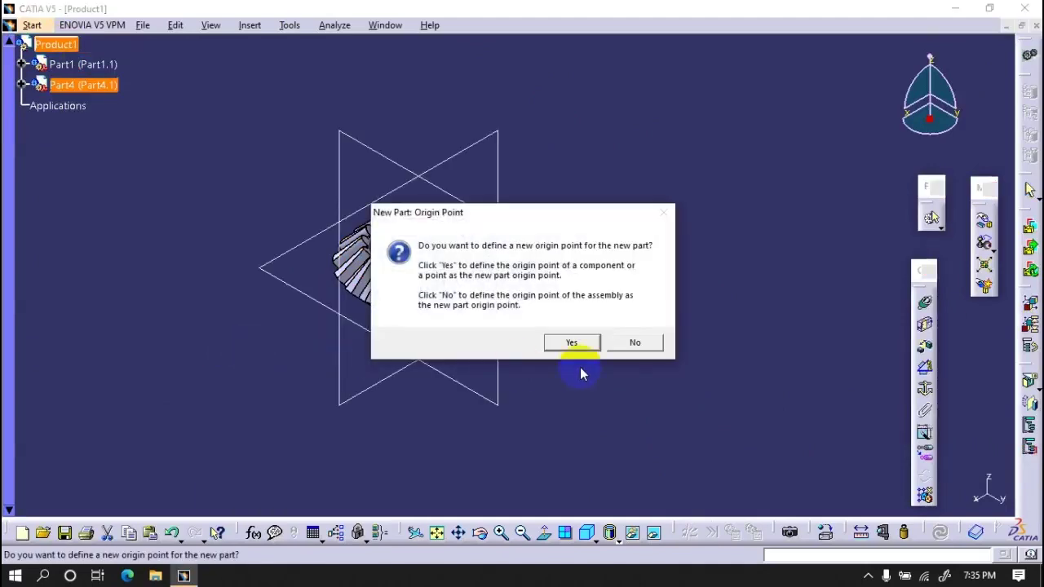
pyautogui.click(572, 342)
# Step: Hide Part1 and expand Part4 to make it the part being edited
pyautogui.rightClick(81, 64)
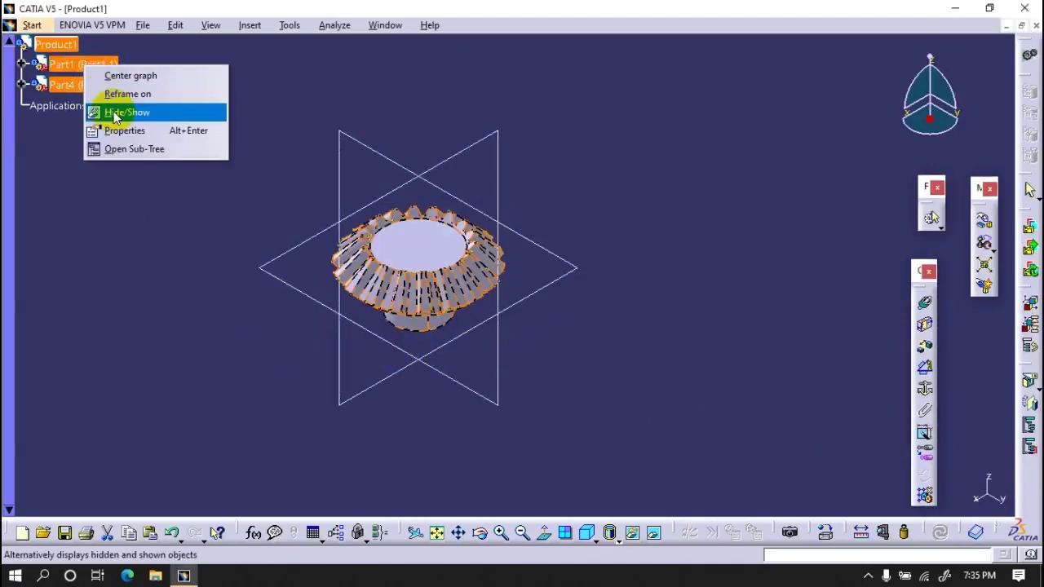
pyautogui.click(106, 109)
pyautogui.click(21, 85)
pyautogui.click(36, 106)
pyautogui.doubleClick(76, 105)
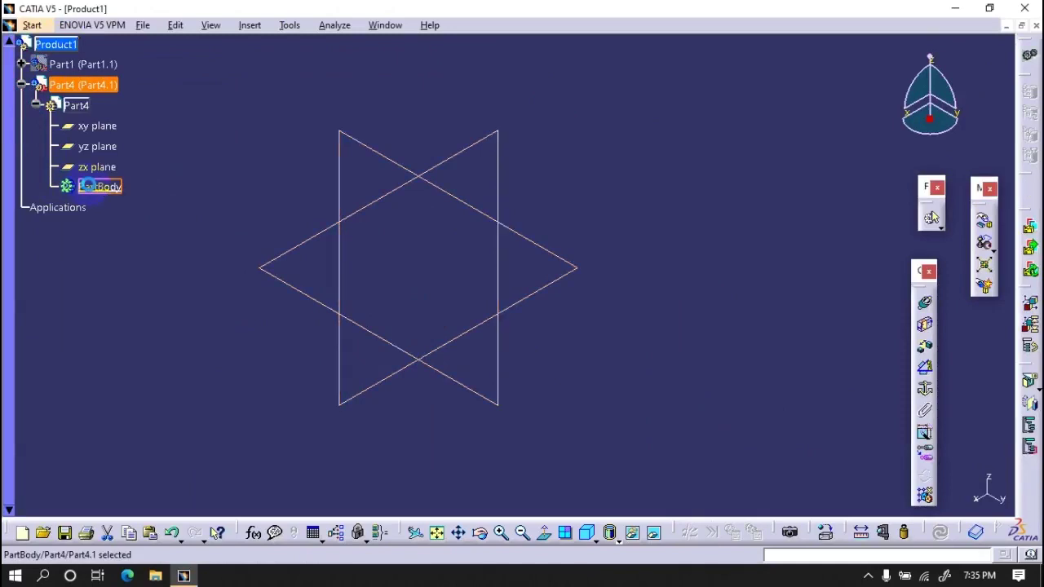
# Step: Start a sketch on Part4's yz plane and draw a sloping line
pyautogui.click(396, 165)
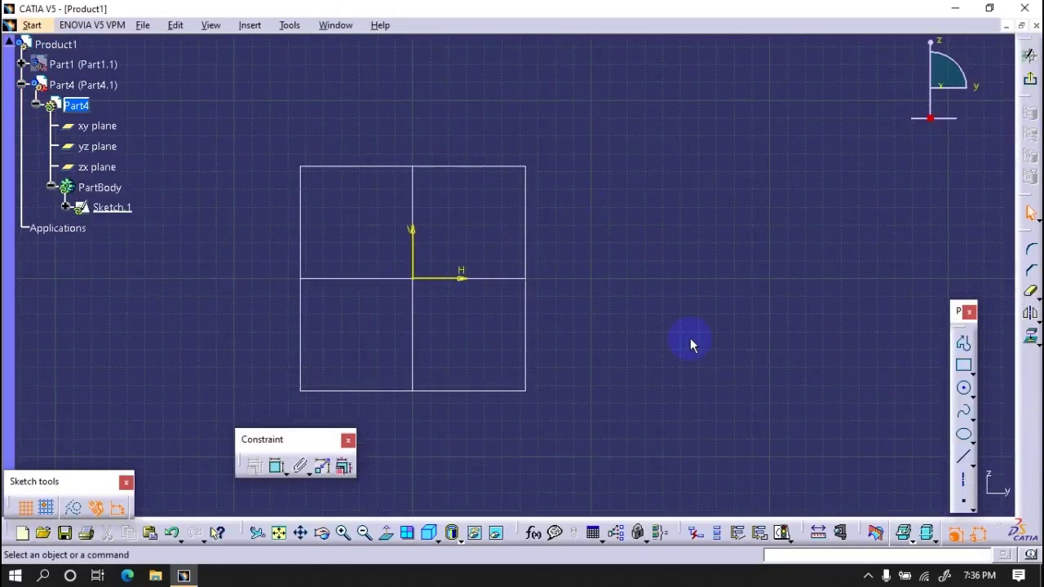
pyautogui.click(962, 347)
pyautogui.click(708, 273)
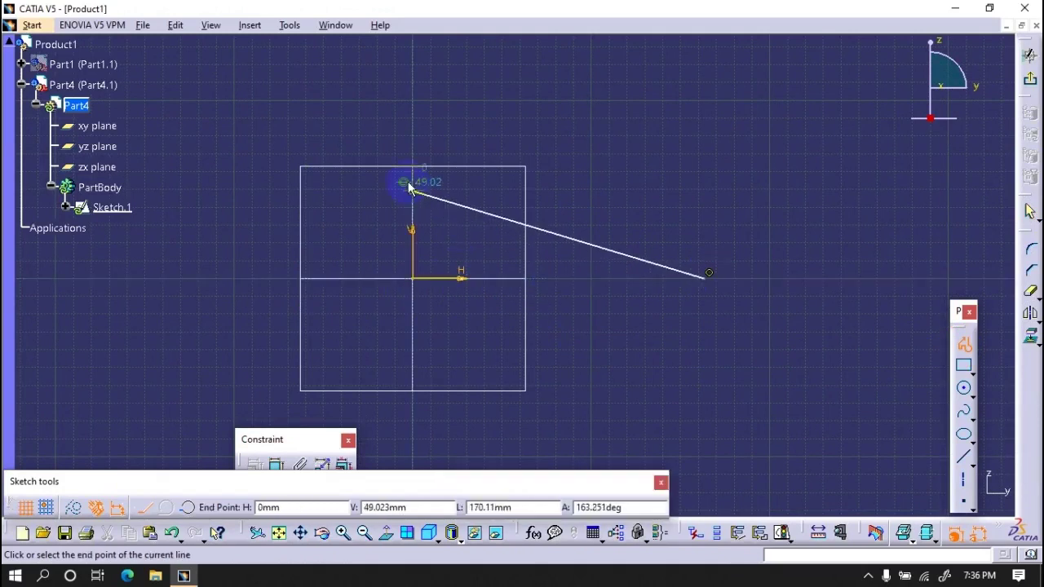
pyautogui.click(417, 146)
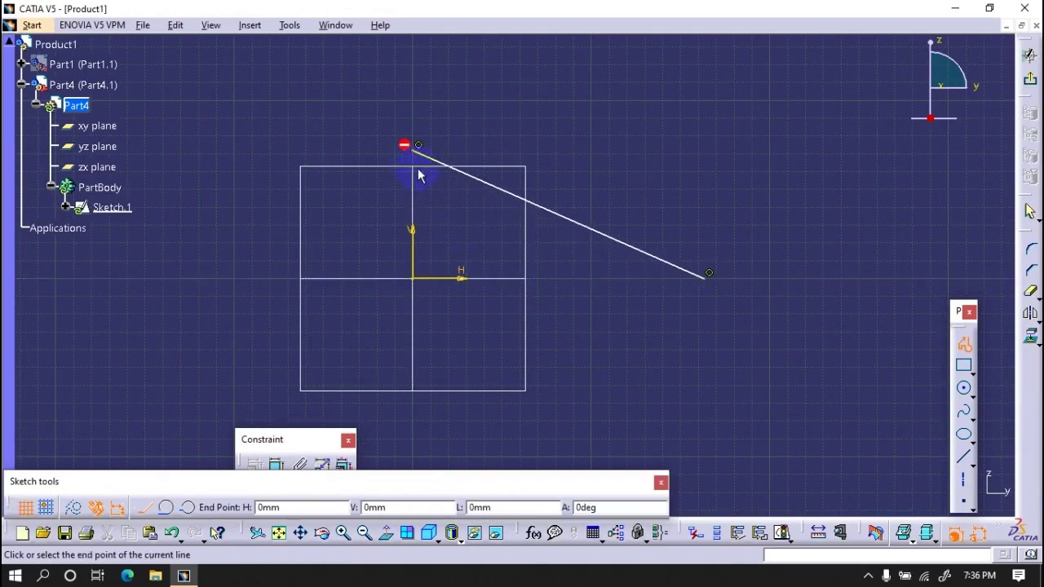
pyautogui.click(963, 345)
# Step: Constrain the sloping line at 20° to the horizontal axis with its end offset 160*0.9
pyautogui.click(636, 251)
pyautogui.click(454, 278)
pyautogui.click(484, 239)
pyautogui.doubleClick(481, 248)
pyautogui.write('30')
pyautogui.press('Return')
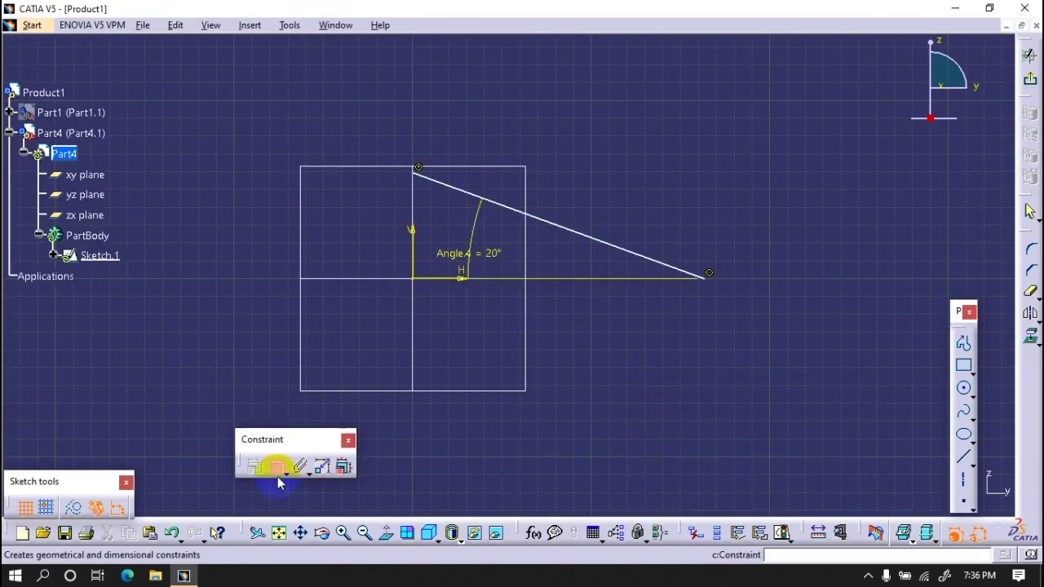
pyautogui.click(432, 257)
pyautogui.doubleClick(443, 354)
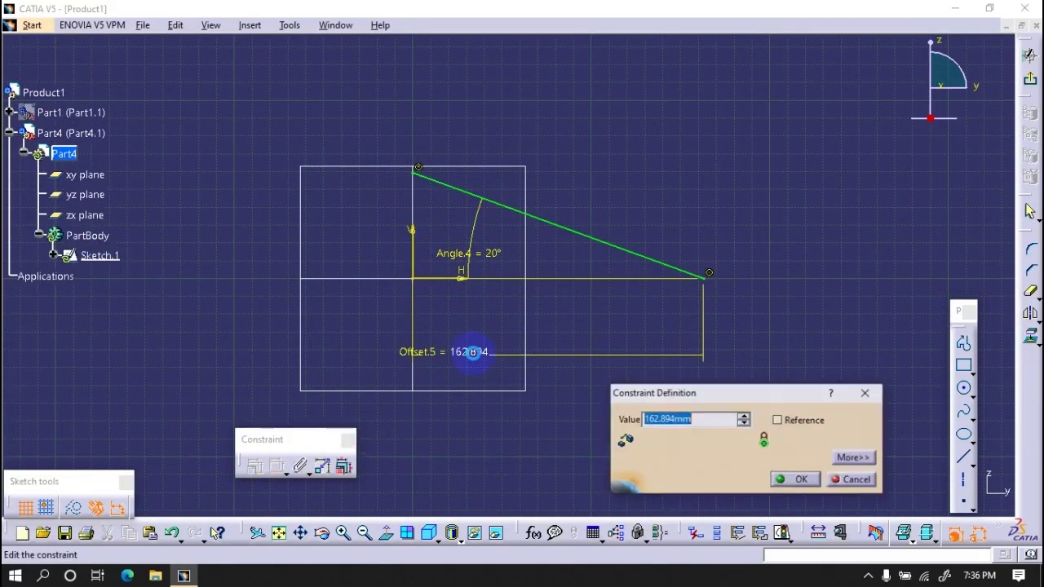
pyautogui.write('160')
pyautogui.press('Return')
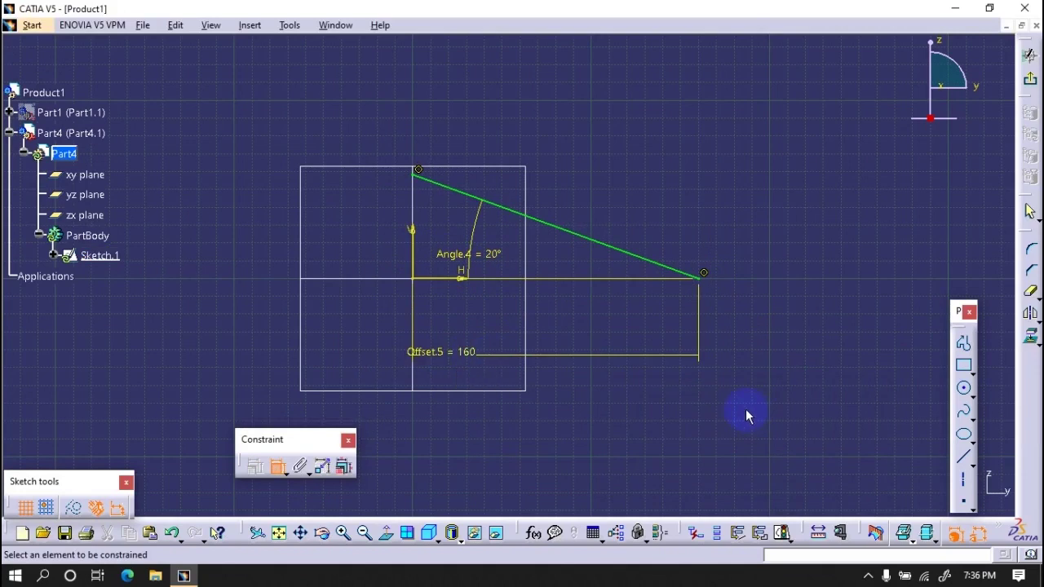
# Step: Draw three more lines running from the top vertex down to the horizontal axis
pyautogui.click(419, 170)
pyautogui.click(764, 273)
pyautogui.click(972, 341)
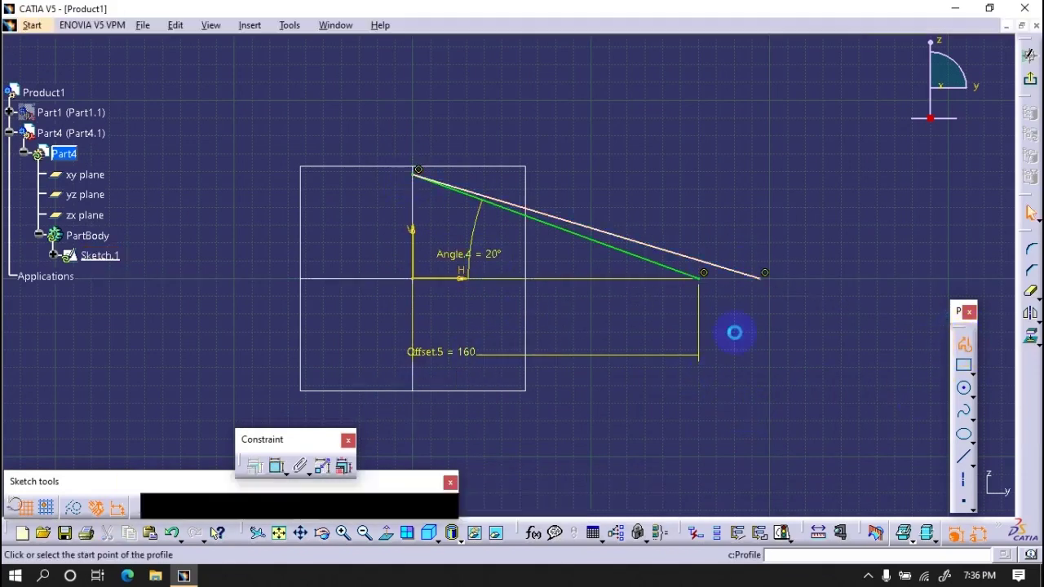
pyautogui.click(418, 169)
pyautogui.click(662, 274)
pyautogui.click(968, 341)
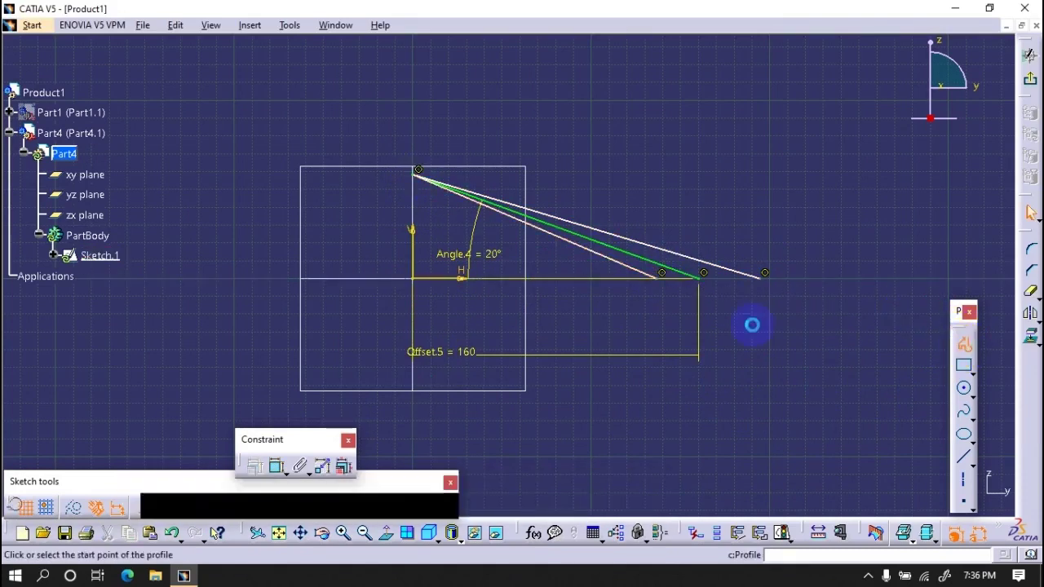
pyautogui.click(418, 170)
pyautogui.click(613, 275)
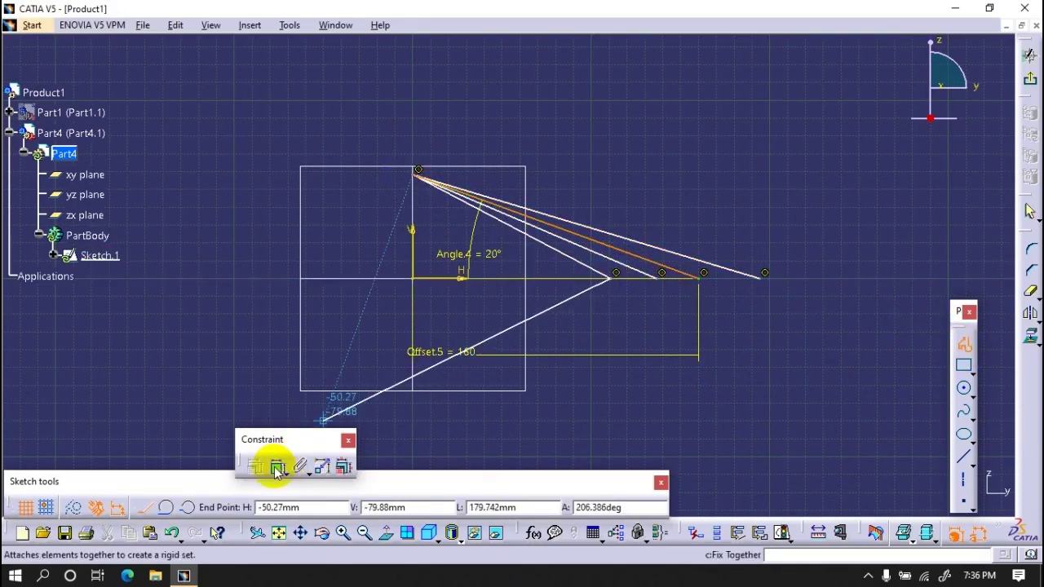
pyautogui.press('Escape')
# Step: Dimension the line ends at offsets 152 and 168.421 from the vertical axis, with a 2 gap
pyautogui.click(430, 457)
pyautogui.click(260, 471)
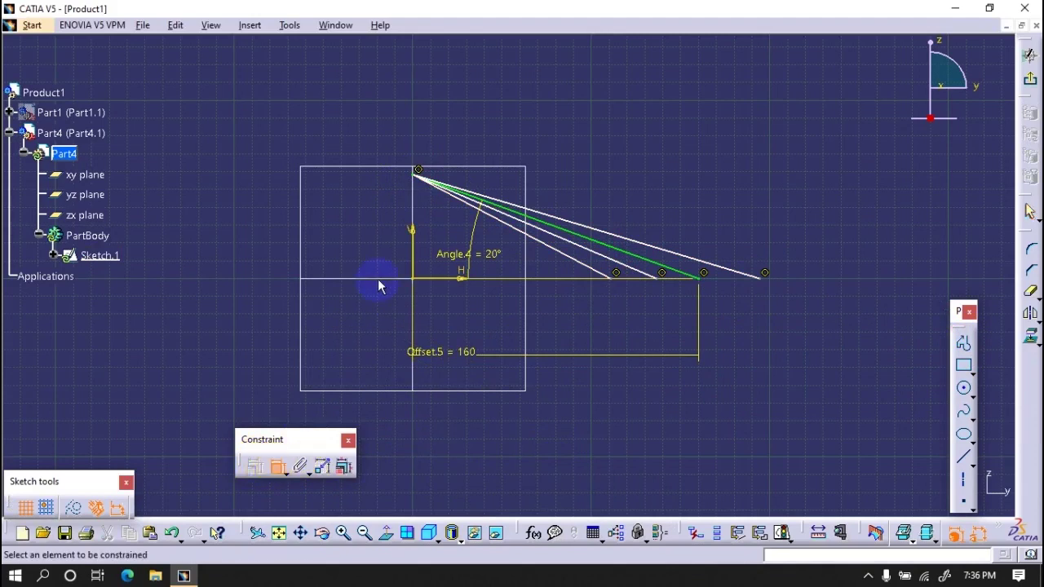
pyautogui.click(661, 284)
pyautogui.doubleClick(595, 438)
pyautogui.write('160*0.9')
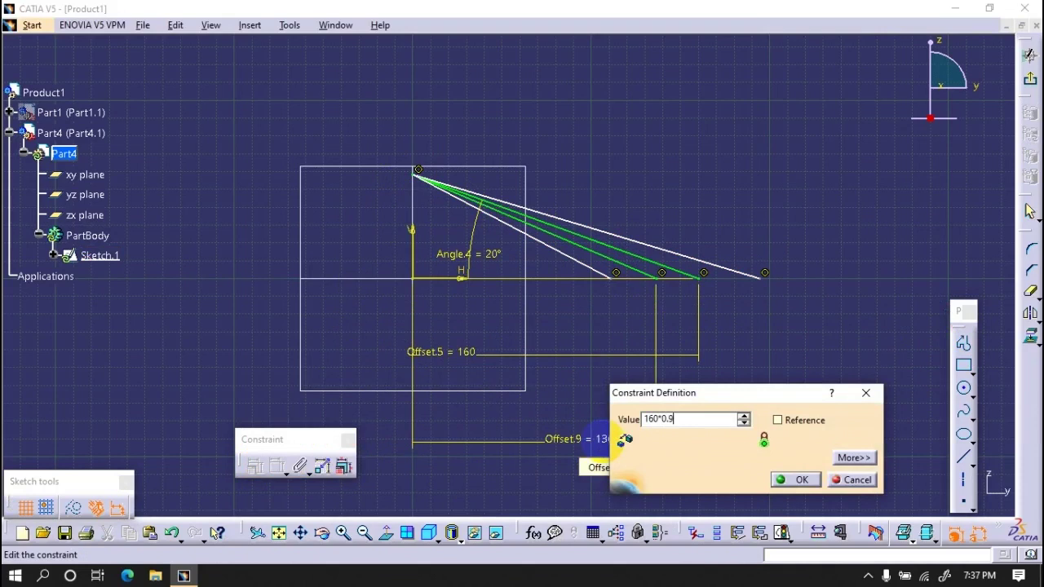
pyautogui.press('Return')
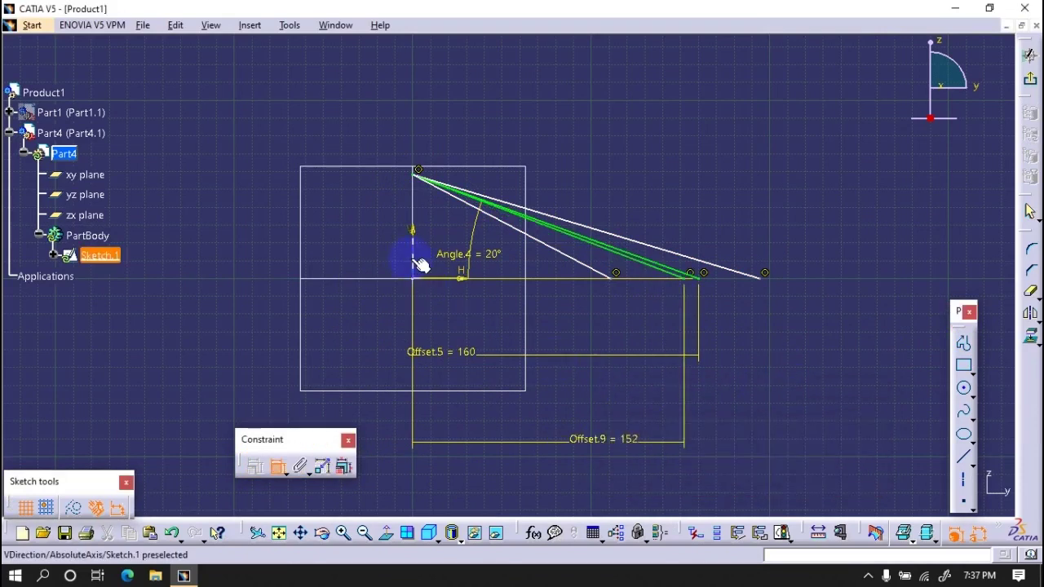
pyautogui.click(763, 281)
pyautogui.doubleClick(716, 399)
pyautogui.write('160.421')
pyautogui.press('Return')
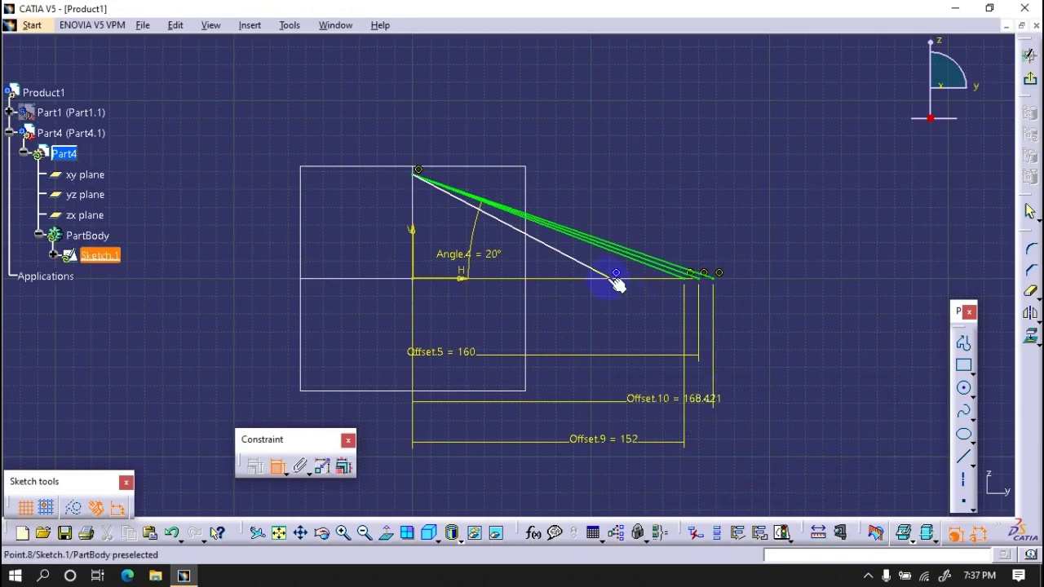
pyautogui.click(694, 281)
pyautogui.doubleClick(668, 310)
pyautogui.write('2')
pyautogui.press('Return')
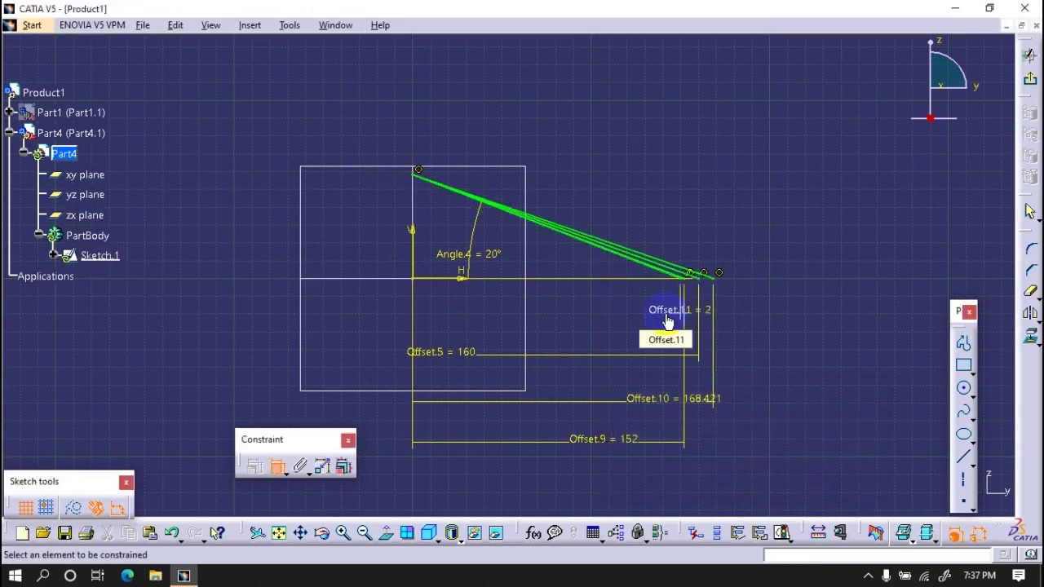
# Step: Draw a horizontal line from the vertical axis and set it 20 above the horizontal axis
pyautogui.doubleClick(659, 311)
pyautogui.click(786, 477)
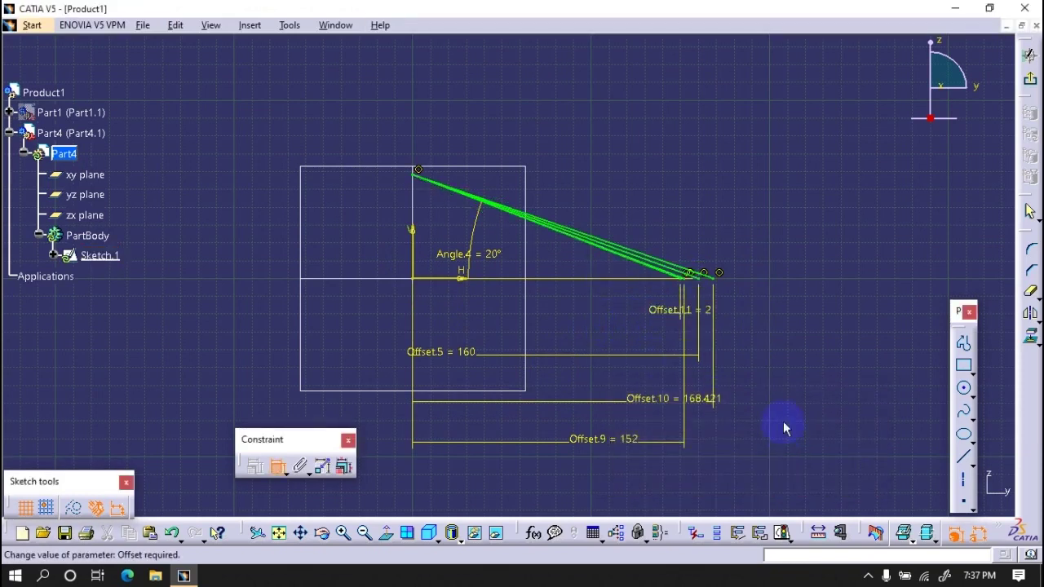
pyautogui.click(963, 346)
pyautogui.scroll(3, 733, 281)
pyautogui.click(351, 204)
pyautogui.click(701, 204)
pyautogui.click(963, 343)
pyautogui.click(277, 466)
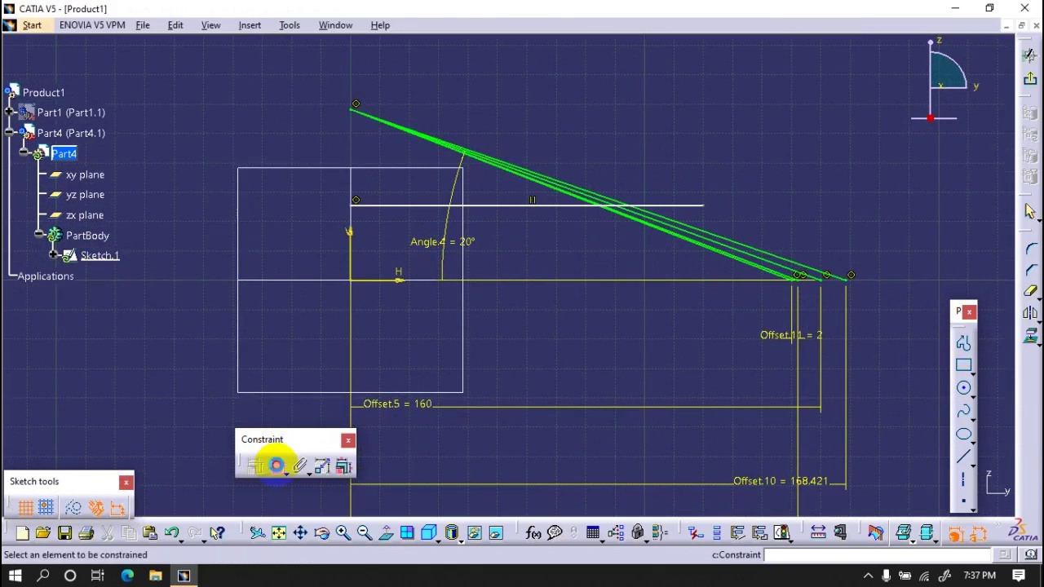
pyautogui.click(500, 205)
pyautogui.click(375, 280)
pyautogui.doubleClick(211, 237)
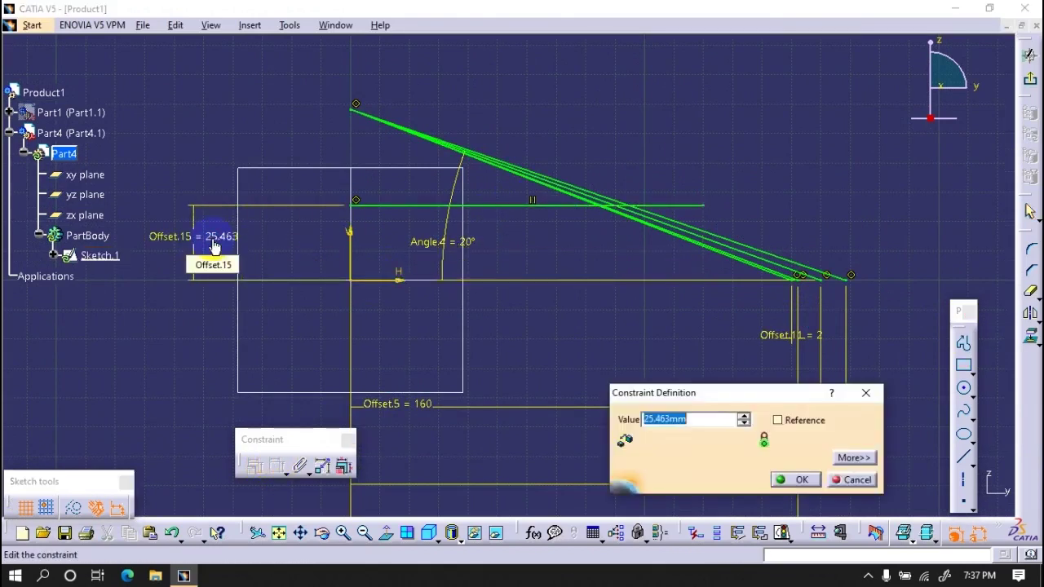
pyautogui.write('30')
pyautogui.press('Return')
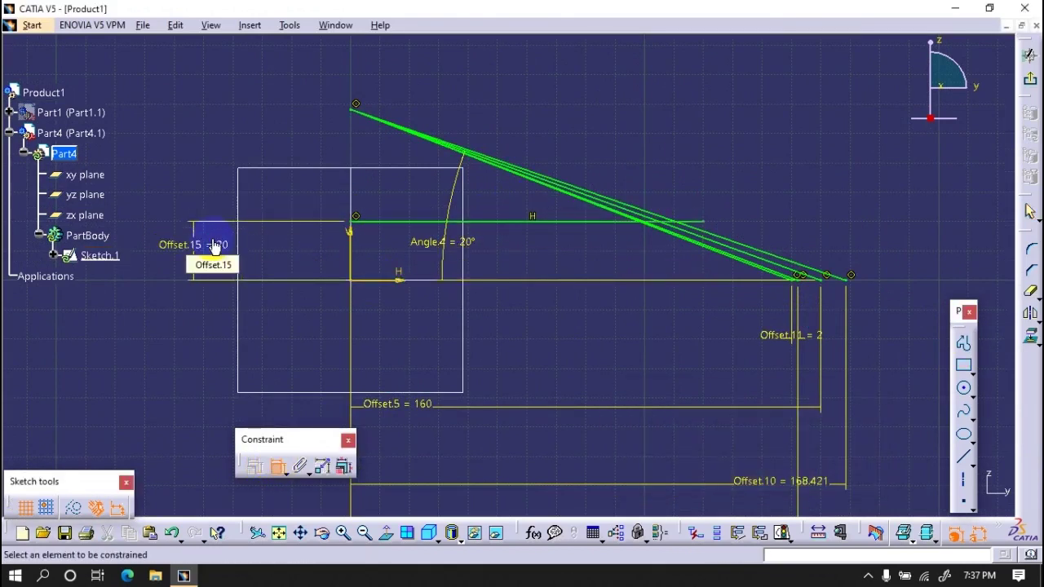
# Step: Draw two slanted lines, one from the outer tooth corner and one from the upper horizontal line
pyautogui.click(277, 466)
pyautogui.click(963, 343)
pyautogui.click(796, 280)
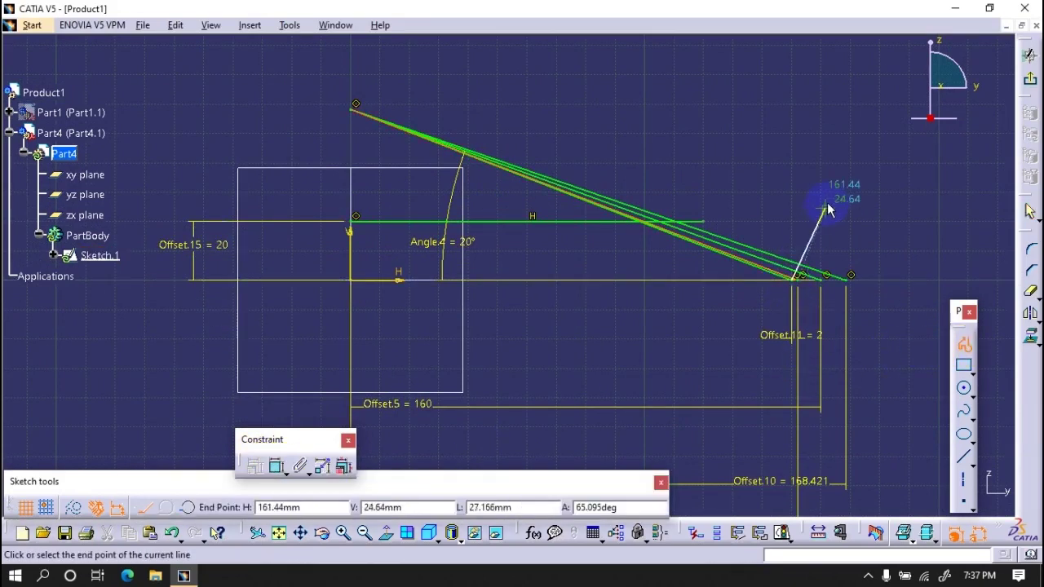
pyautogui.click(885, 193)
pyautogui.click(963, 343)
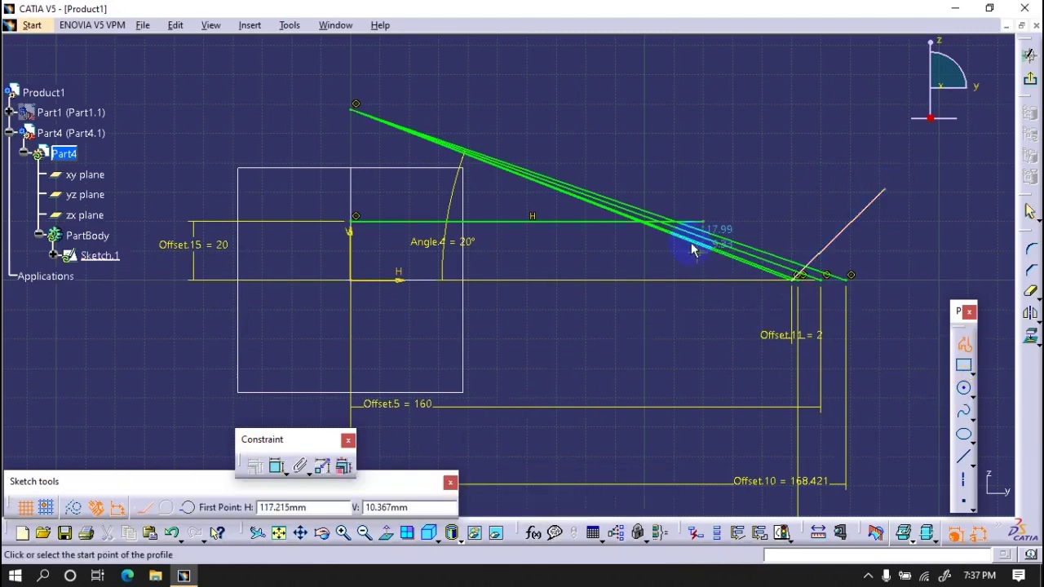
pyautogui.click(681, 218)
pyautogui.click(612, 371)
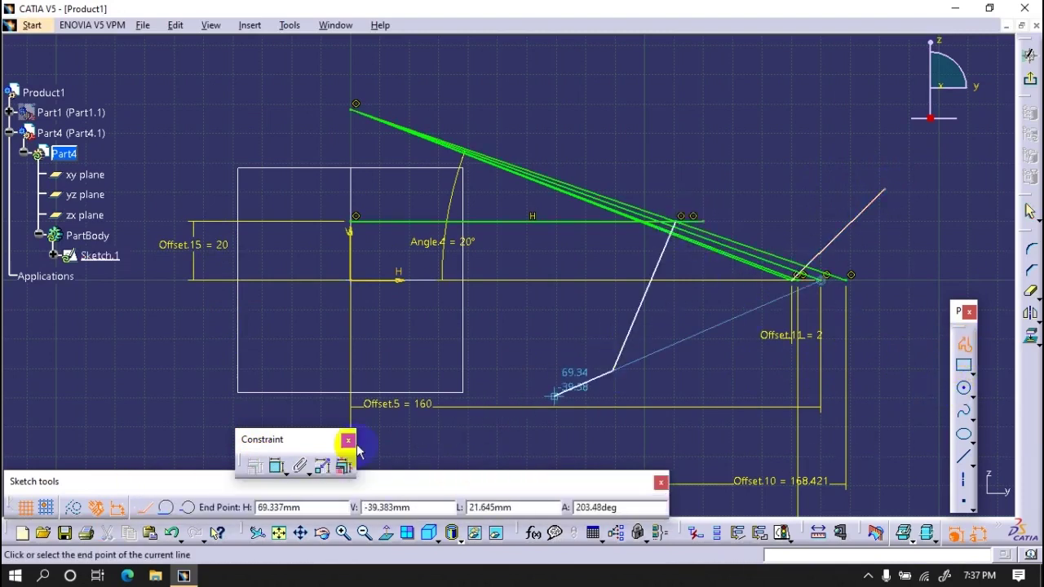
# Step: Constrain both slanted lines at 80° angles
pyautogui.click(277, 466)
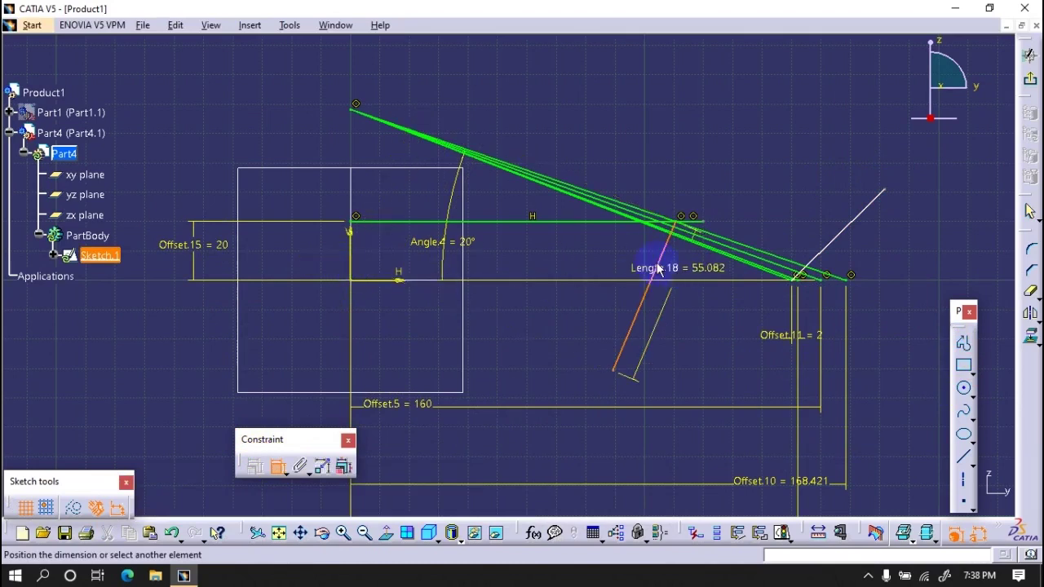
pyautogui.click(565, 220)
pyautogui.click(571, 262)
pyautogui.doubleClick(596, 259)
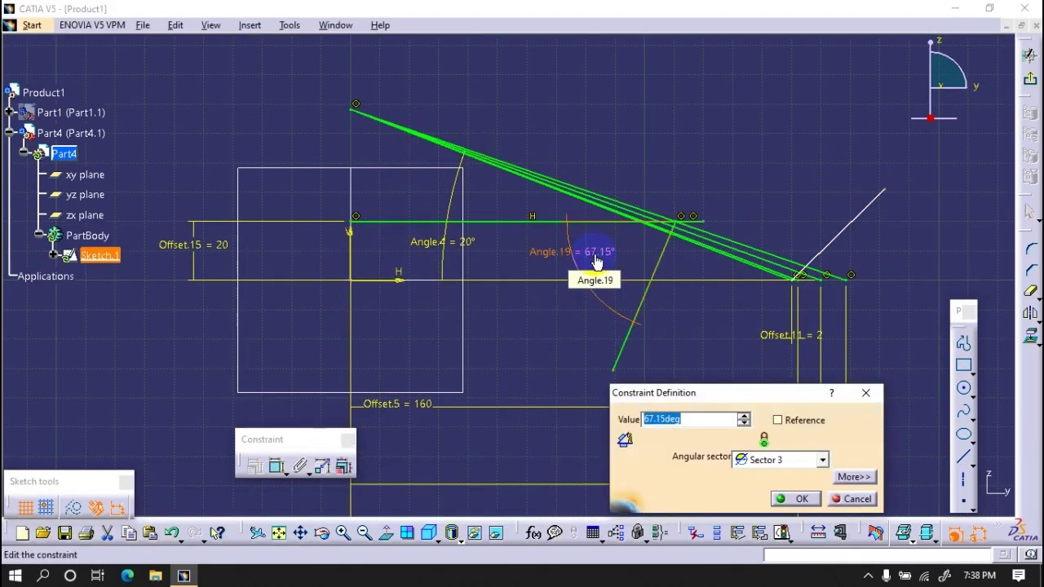
pyautogui.write('80')
pyautogui.press('Return')
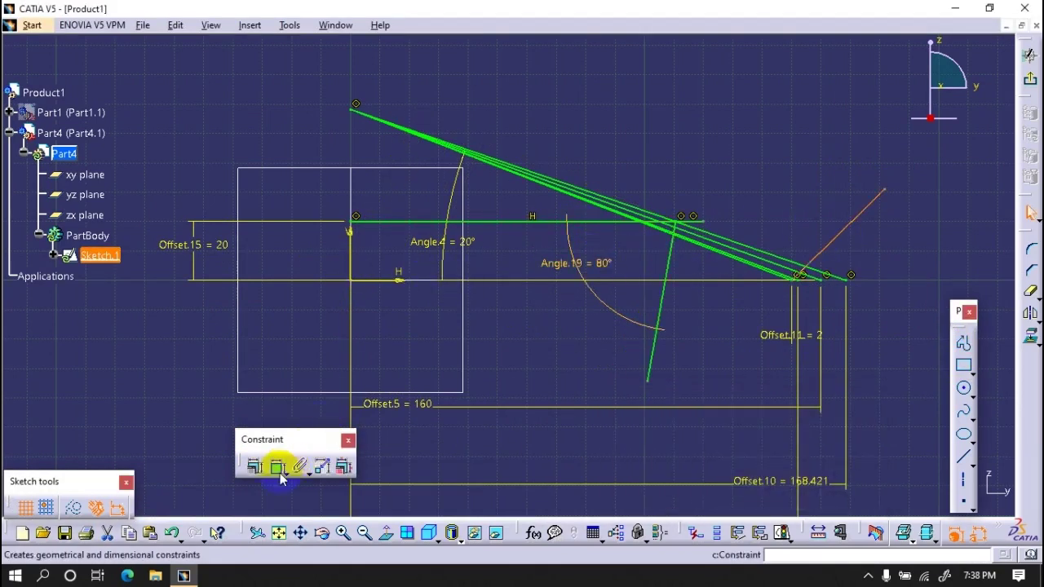
pyautogui.click(278, 466)
pyautogui.click(852, 280)
pyautogui.click(943, 244)
pyautogui.doubleClick(946, 245)
pyautogui.write('80')
pyautogui.press('Return')
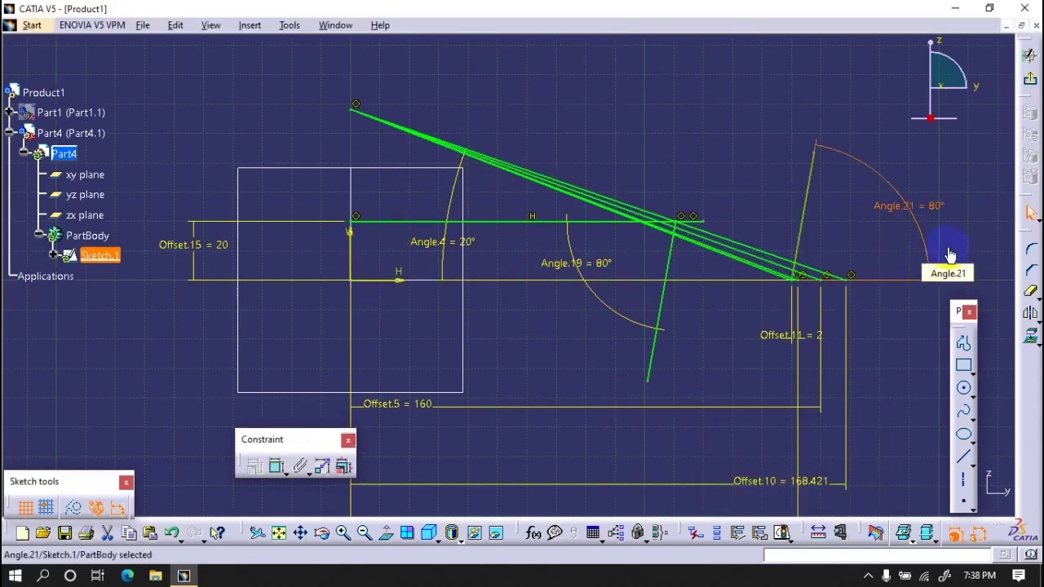
pyautogui.click(725, 316)
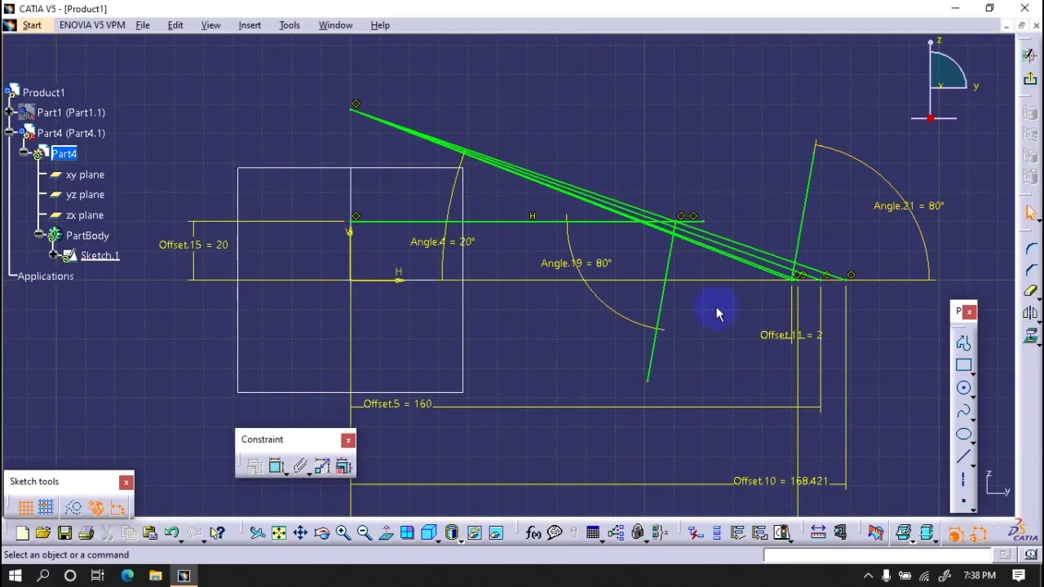
# Step: Quick Trim the extra horizontal line and the diagonal tooth-line segments past the intersection
pyautogui.click(1032, 289)
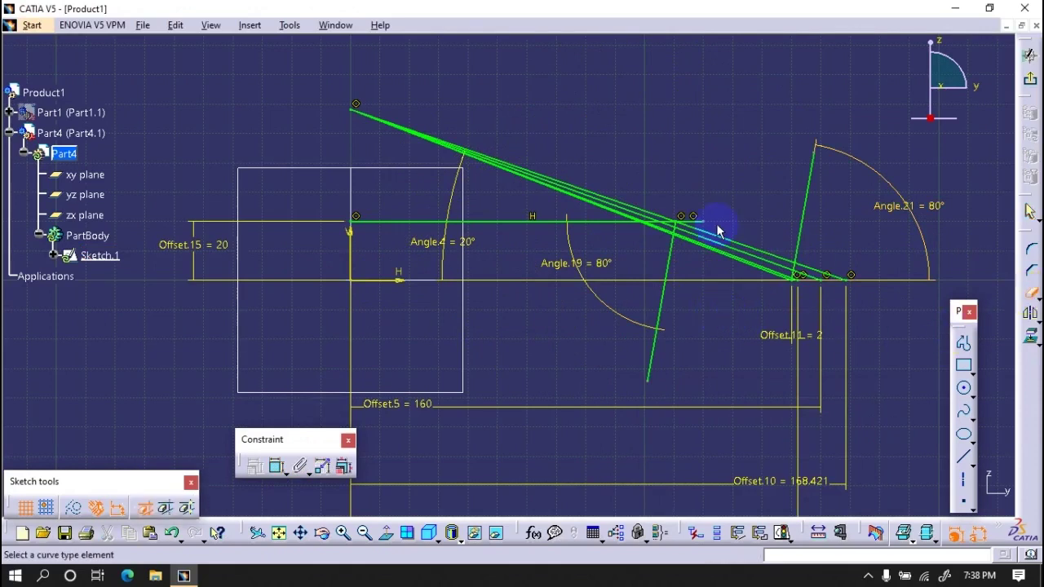
pyautogui.click(629, 221)
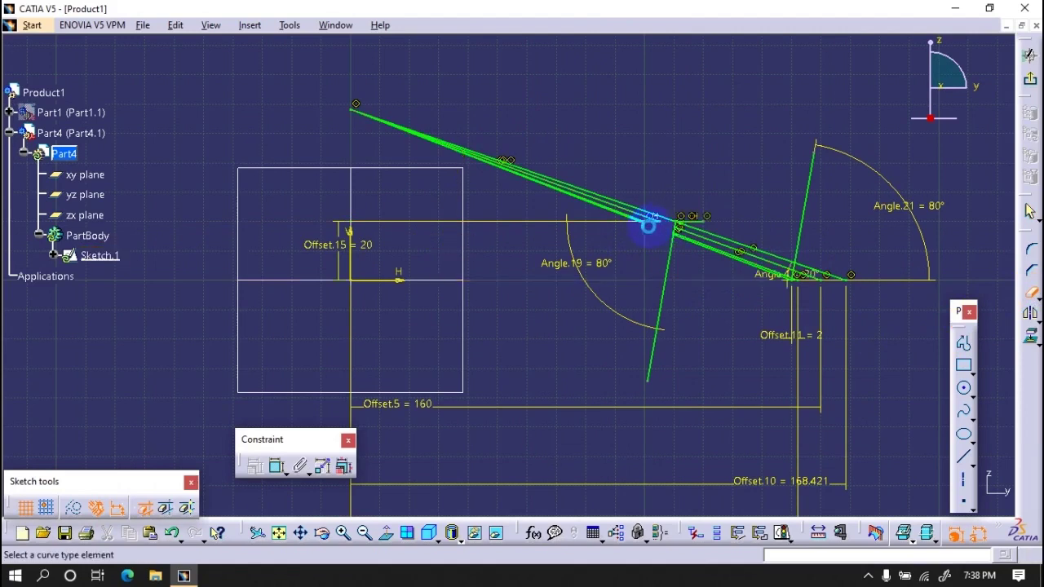
pyautogui.click(653, 222)
pyautogui.click(629, 217)
pyautogui.moveTo(689, 240)
pyautogui.mouseDown(button='middle')
pyautogui.moveTo(857, 171)
pyautogui.moveTo(499, 212)
pyautogui.mouseUp(button='middle')
pyautogui.click(760, 336)
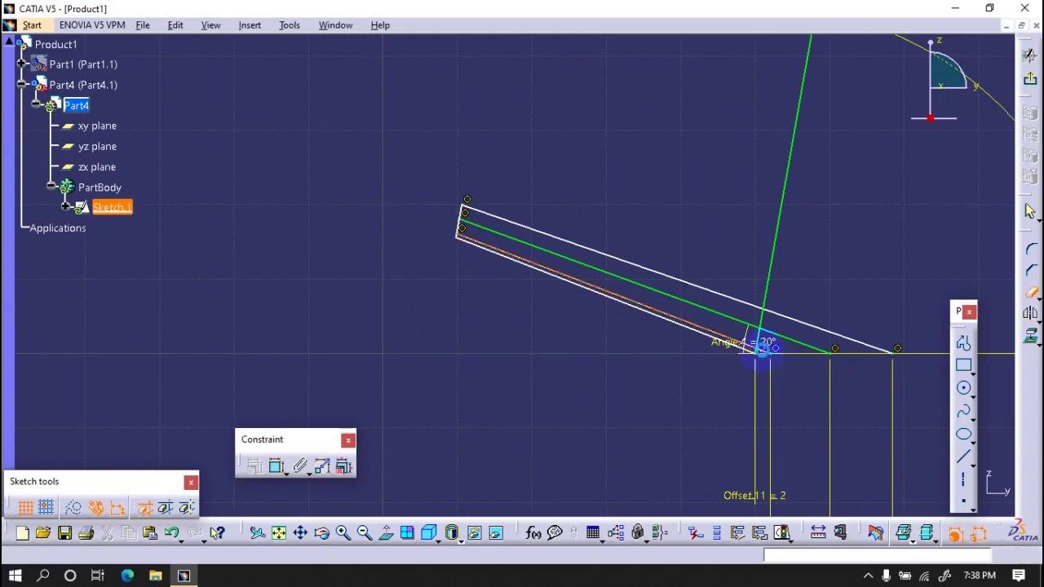
pyautogui.click(777, 287)
# Step: Trim the remaining line ends at the angled lower corner of Sketch.1
pyautogui.moveTo(792, 275); pyautogui.dragTo(830, 331, button='middle')
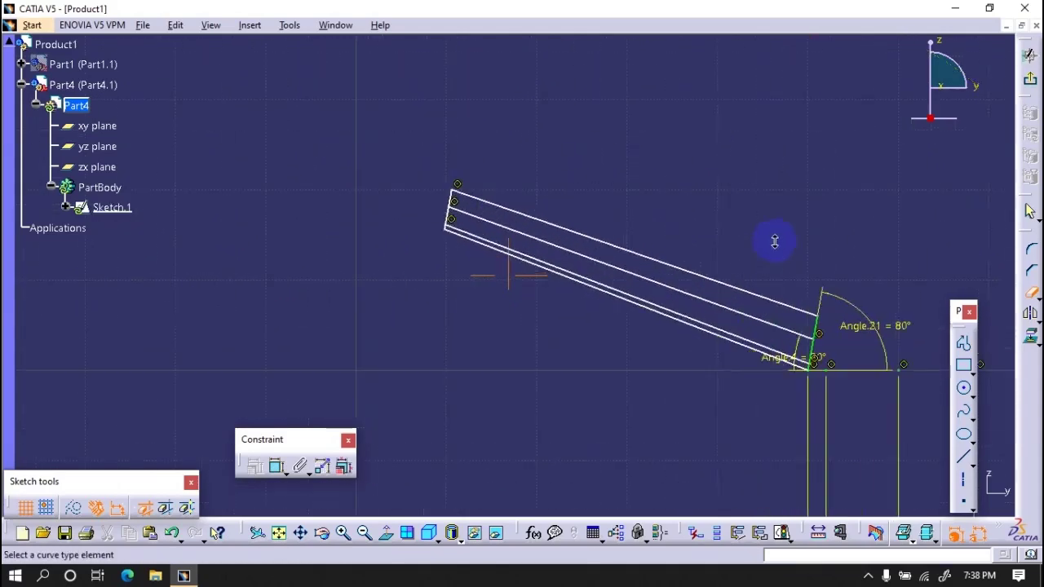
pyautogui.click(821, 330)
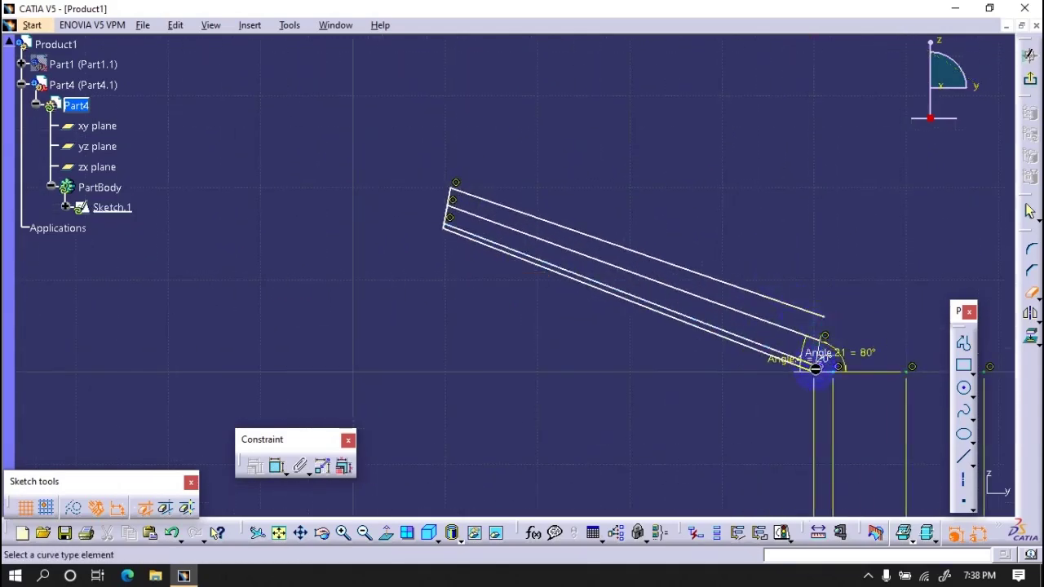
pyautogui.moveTo(815, 369); pyautogui.dragTo(590, 205, button='middle')
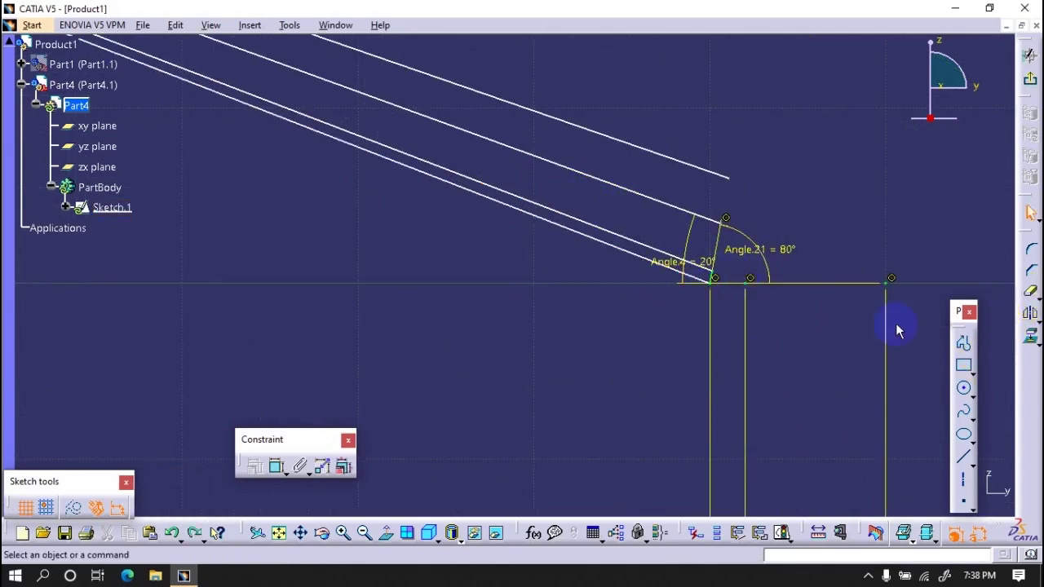
pyautogui.moveTo(791, 286); pyautogui.dragTo(695, 254, button='middle')
pyautogui.moveTo(765, 329)
pyautogui.mouseDown(button='middle')
pyautogui.moveTo(468, 302)
pyautogui.moveTo(519, 196)
pyautogui.moveTo(677, 345)
pyautogui.mouseUp(button='middle')
pyautogui.click(518, 204)
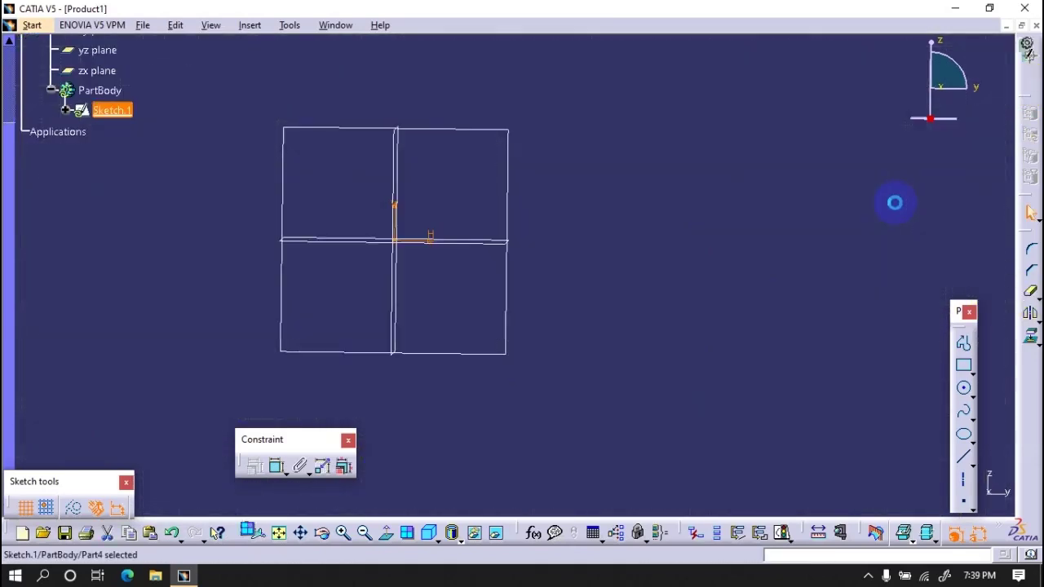
# Step: Leave Sketch.1 and draw two guide lines in a new sketch on the yz plane
pyautogui.click(1027, 44)
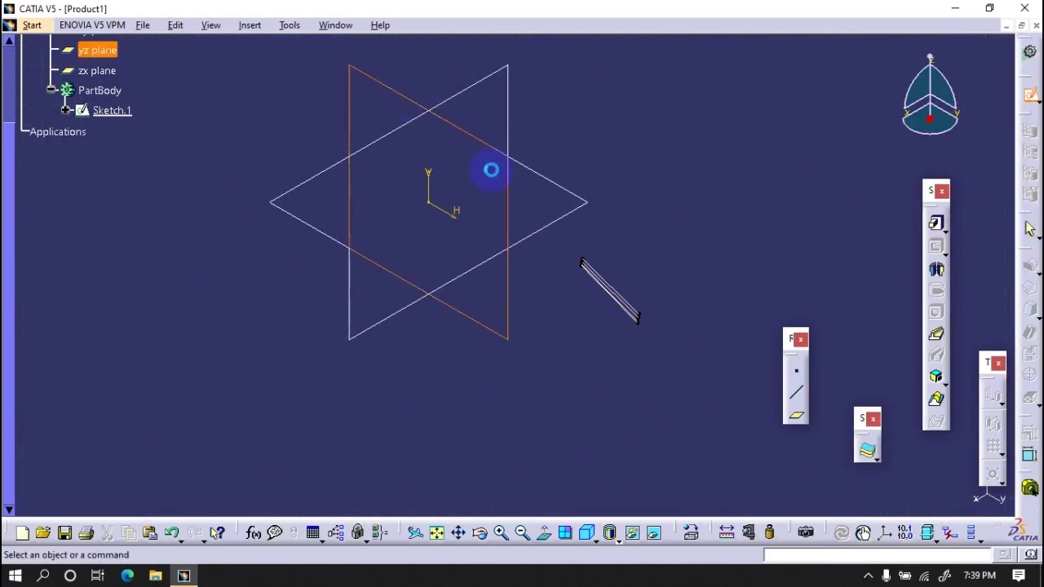
pyautogui.click(963, 342)
pyautogui.click(759, 222)
pyautogui.click(726, 300)
pyautogui.click(963, 342)
pyautogui.click(612, 159)
pyautogui.click(590, 286)
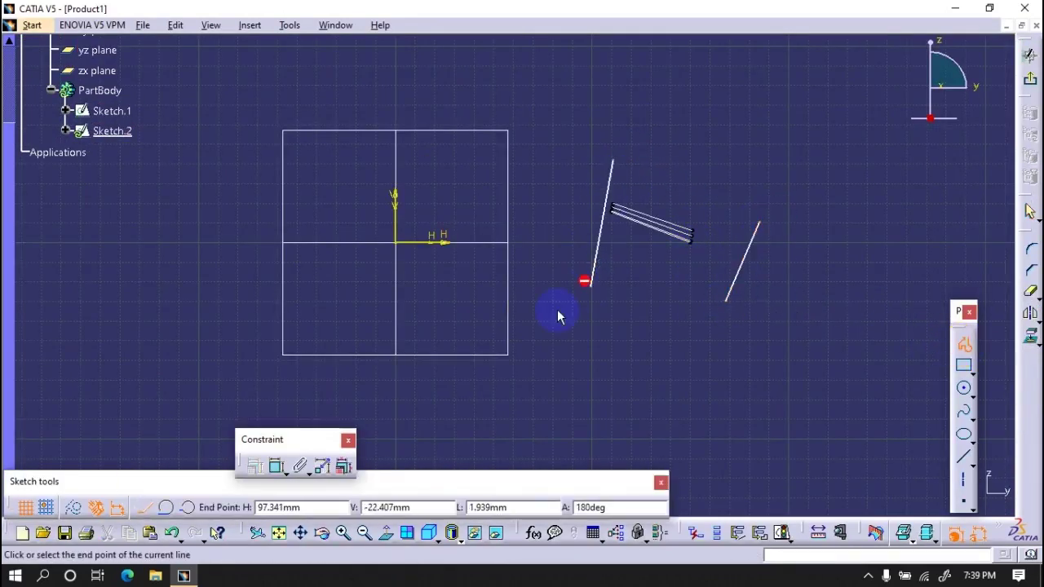
pyautogui.click(963, 342)
# Step: Make the long guide line's ends coincide with the tooth-line corners
pyautogui.moveTo(408, 325)
pyautogui.mouseDown(button='middle')
pyautogui.moveTo(534, 228)
pyautogui.moveTo(400, 210)
pyautogui.mouseUp(button='middle')
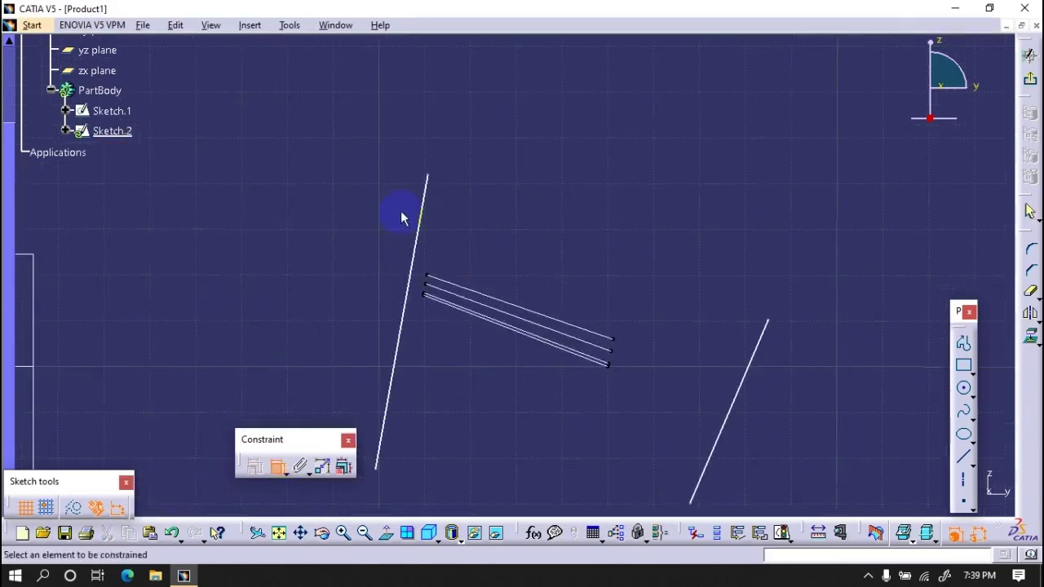
pyautogui.rightClick(483, 191)
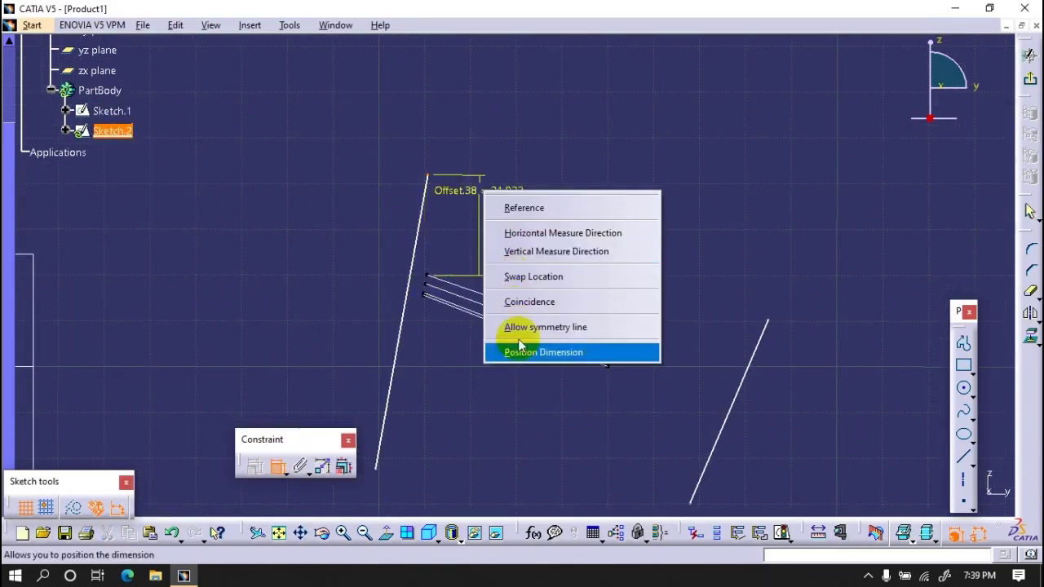
pyautogui.click(517, 349)
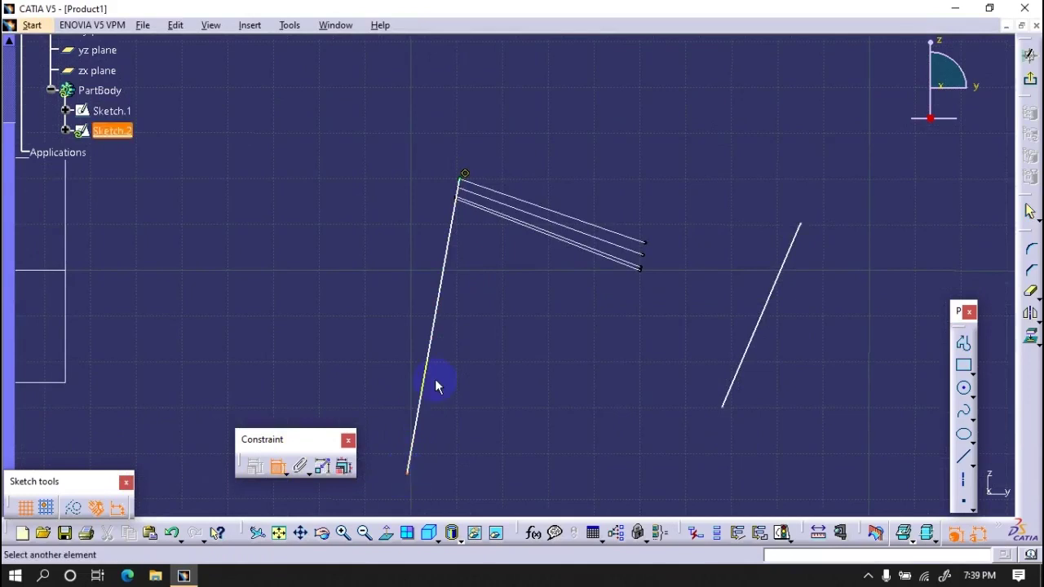
pyautogui.click(465, 207)
pyautogui.rightClick(369, 220)
pyautogui.click(413, 332)
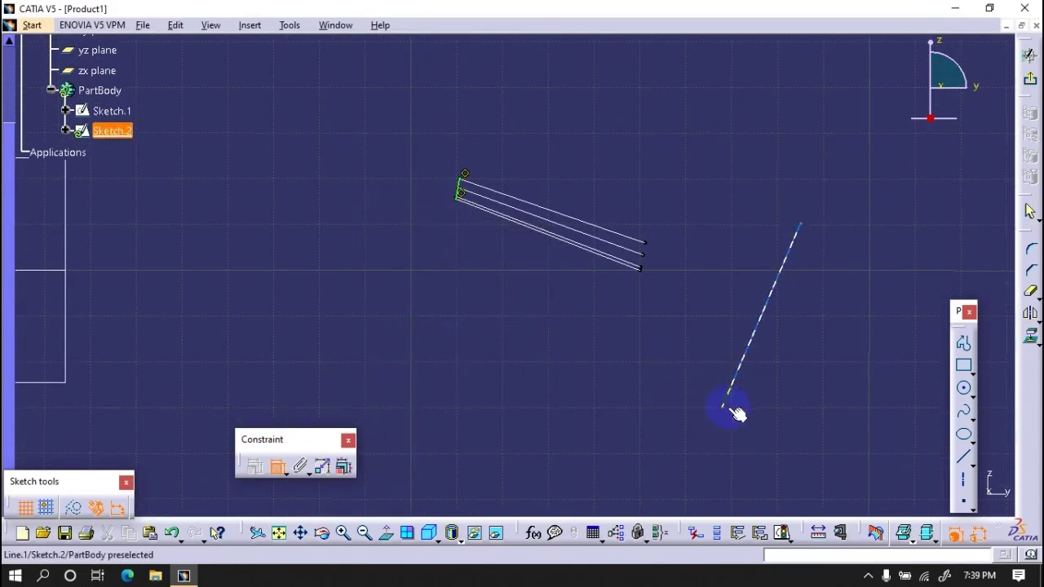
# Step: Make both ends of the right guide line coincide with the tooth-line vertices, then exit Sketch.2
pyautogui.click(641, 272)
pyautogui.rightClick(645, 337)
pyautogui.click(689, 450)
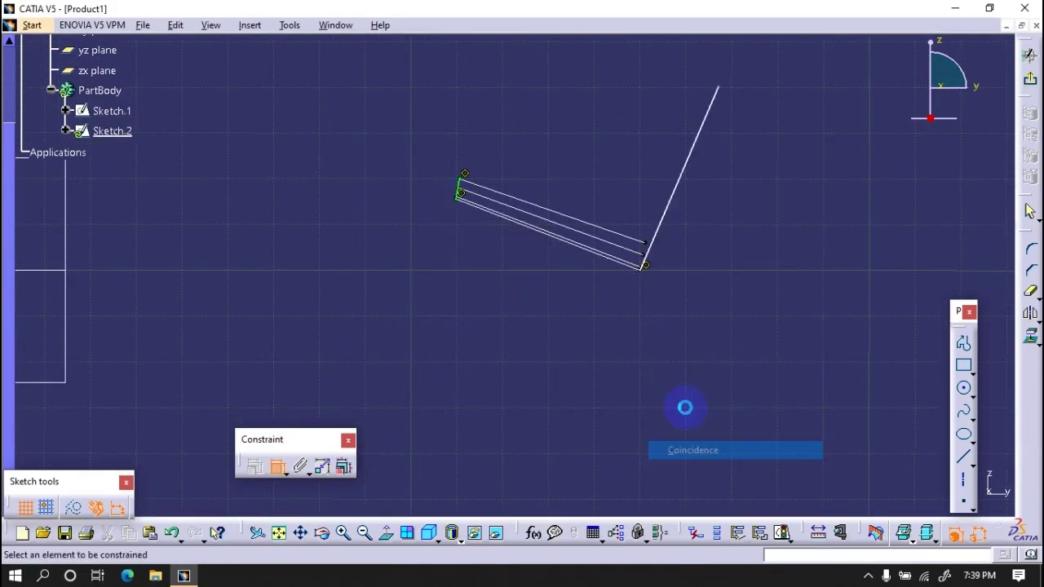
pyautogui.click(728, 92)
pyautogui.rightClick(757, 181)
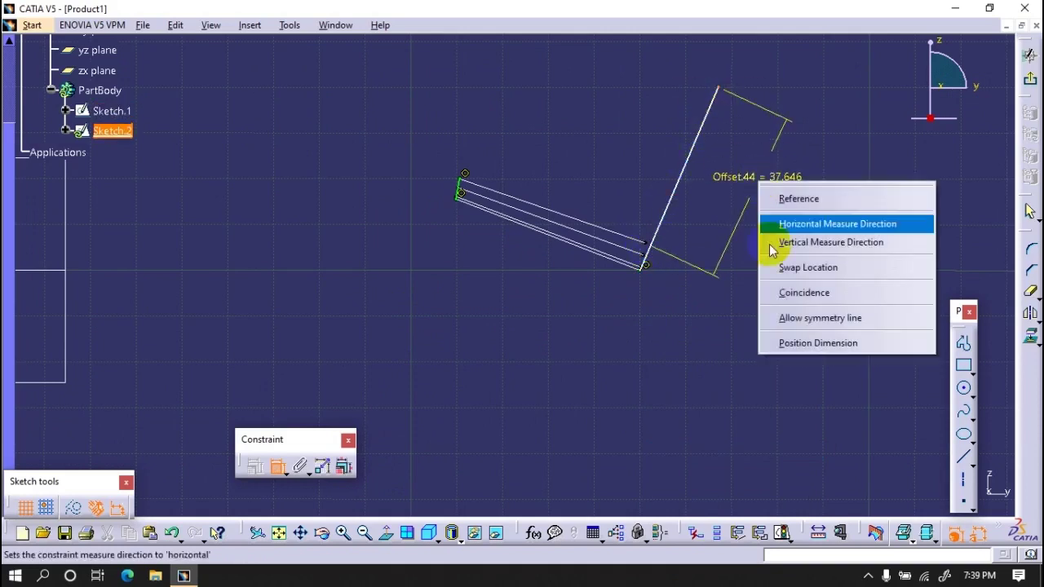
pyautogui.click(777, 292)
pyautogui.click(1030, 80)
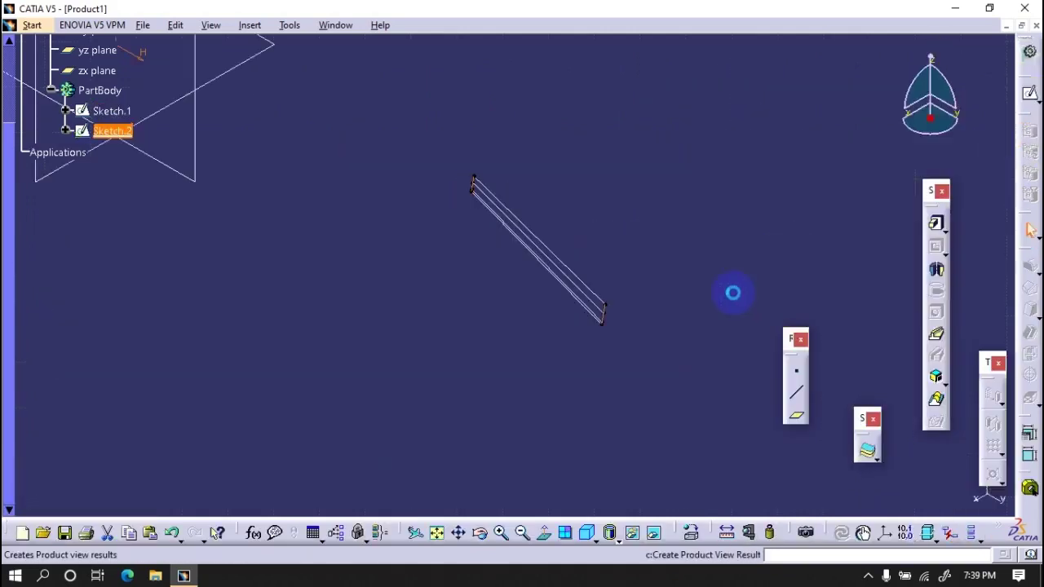
# Step: Extrude Sketch.2 20 mm along the yz plane into Extrude.1, accepting the Multi-Result choice
pyautogui.moveTo(678, 336)
pyautogui.mouseDown(button='middle')
pyautogui.moveTo(741, 299)
pyautogui.moveTo(558, 183)
pyautogui.mouseUp(button='middle')
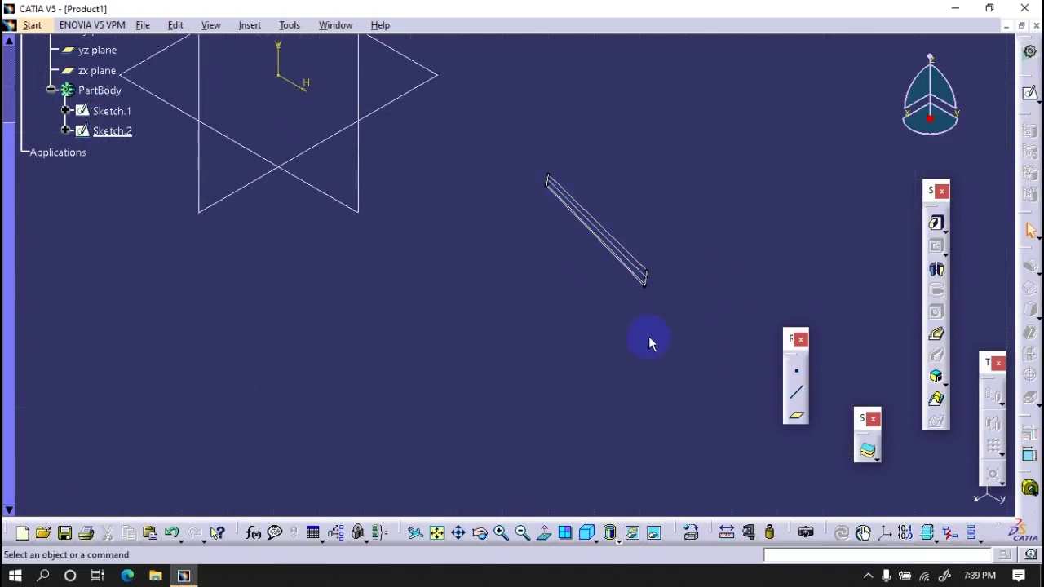
pyautogui.click(810, 553)
pyautogui.write('c:extrude')
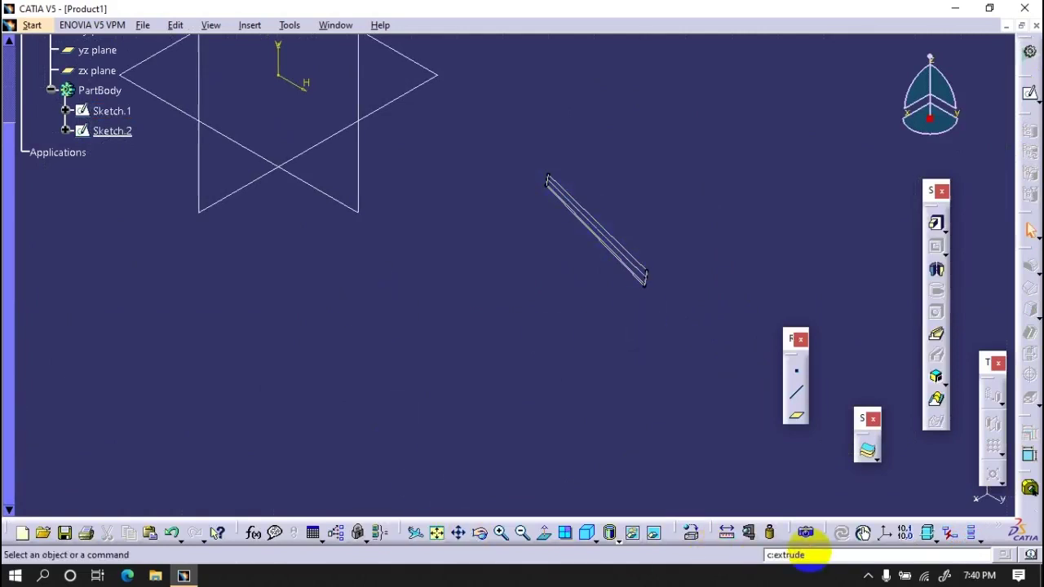
pyautogui.press('Return')
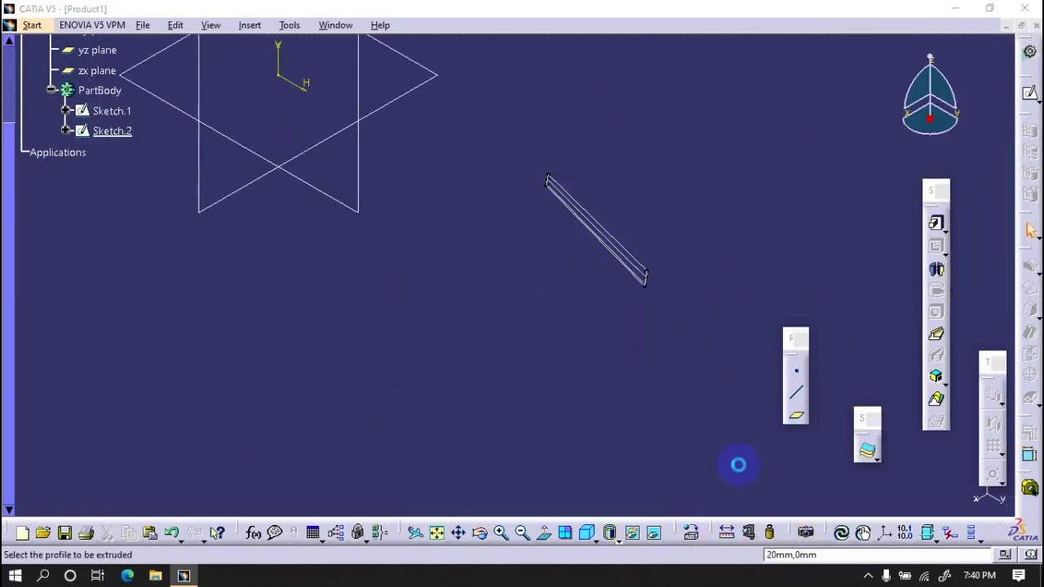
pyautogui.click(124, 130)
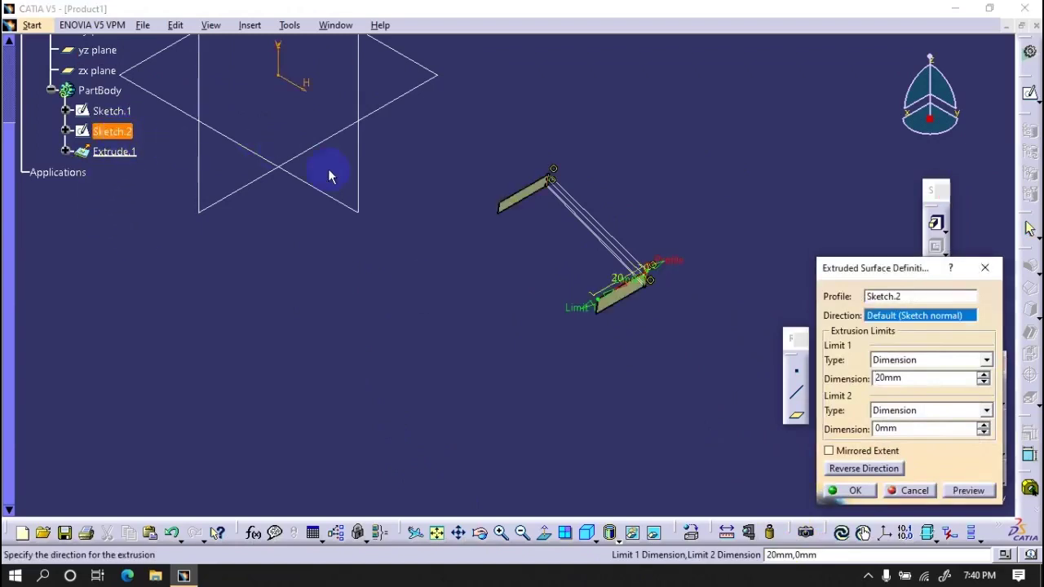
pyautogui.click(357, 187)
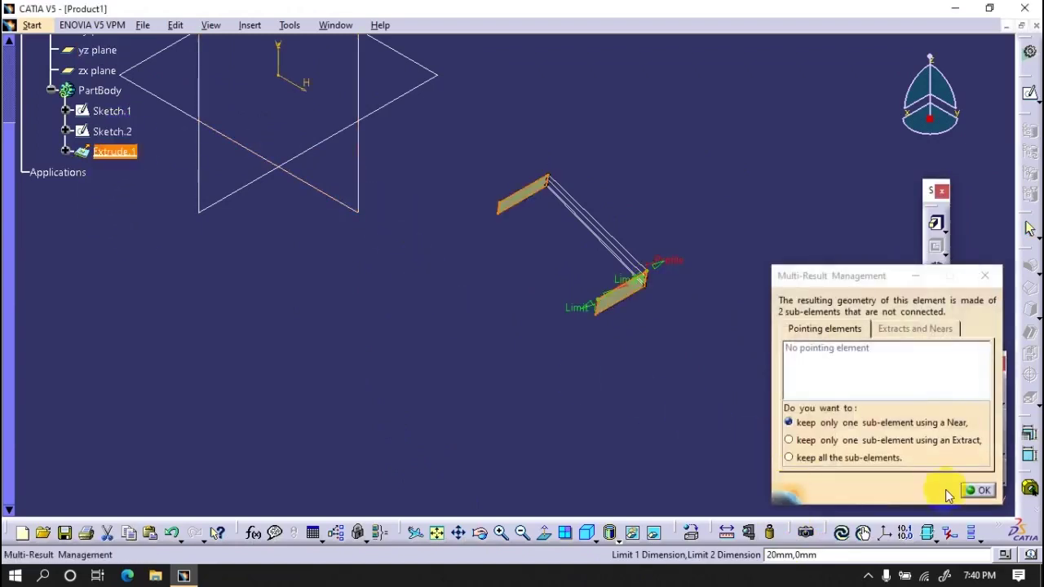
pyautogui.click(974, 490)
pyautogui.click(904, 490)
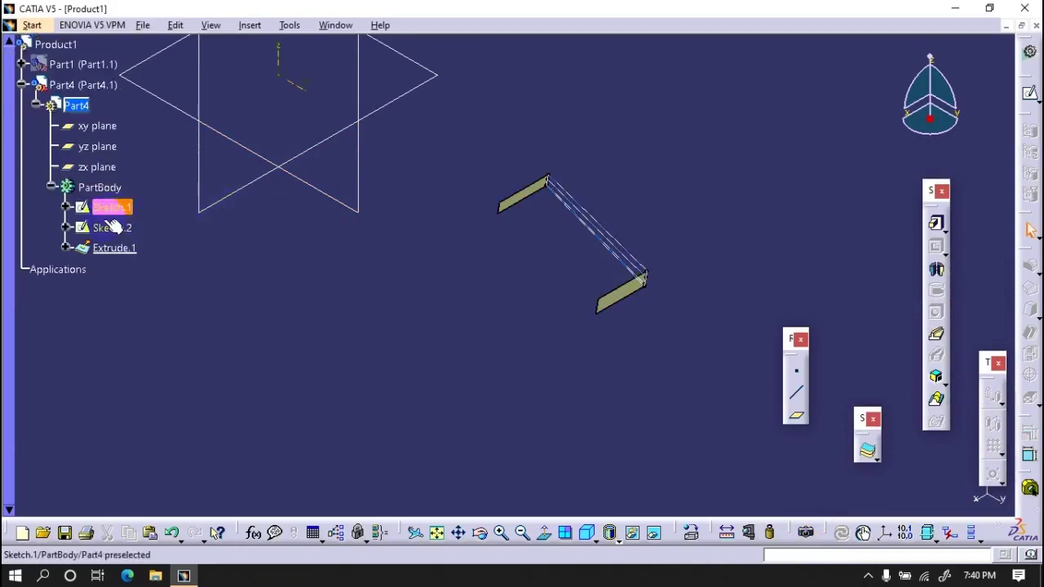
pyautogui.click(1030, 93)
pyautogui.moveTo(637, 231); pyautogui.dragTo(598, 206, button='middle')
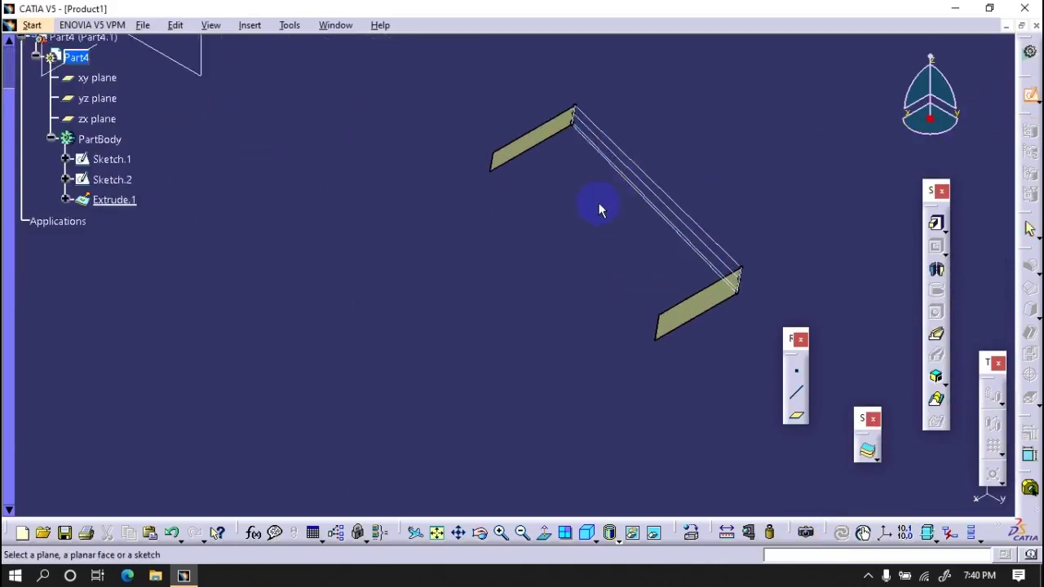
# Step: Open a sketch on the extruded surface face and draw three concentric circles in Normal View
pyautogui.click(685, 300)
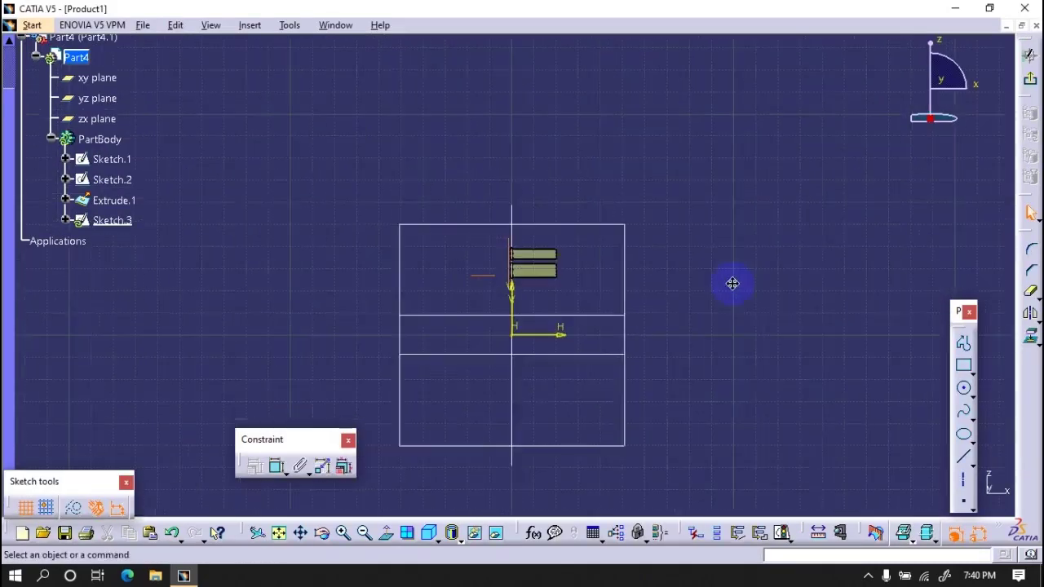
pyautogui.moveTo(589, 304); pyautogui.dragTo(587, 419, button='middle')
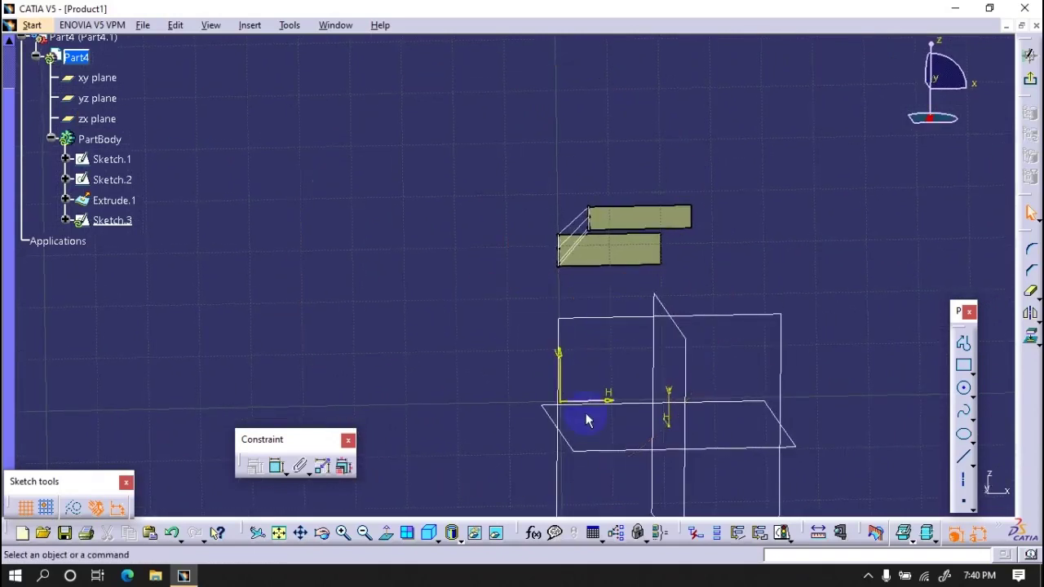
pyautogui.click(388, 535)
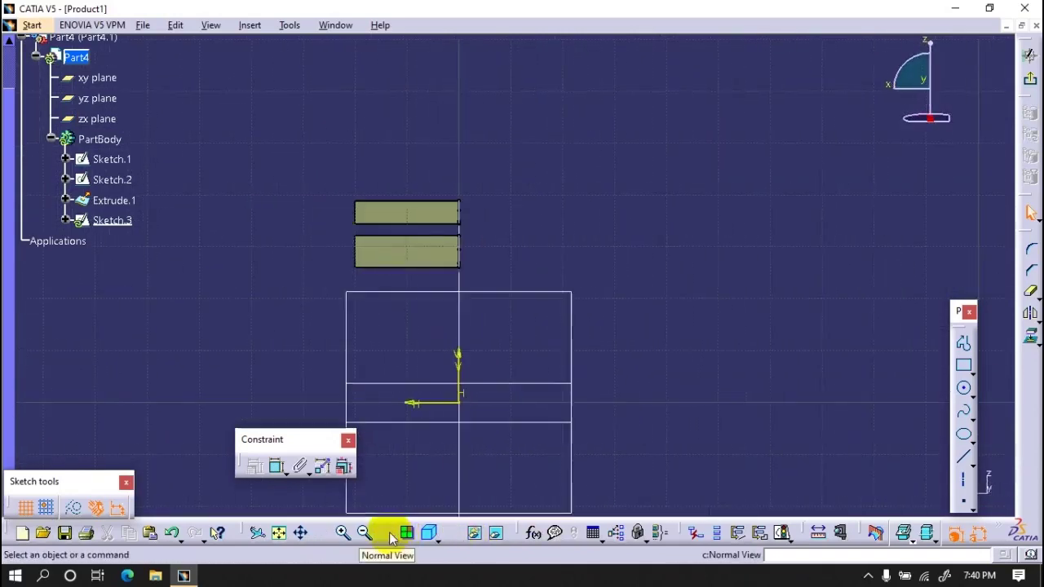
pyautogui.click(965, 394)
pyautogui.click(516, 375)
pyautogui.click(540, 373)
pyautogui.click(515, 375)
pyautogui.click(552, 375)
pyautogui.click(516, 375)
pyautogui.click(566, 375)
pyautogui.click(965, 390)
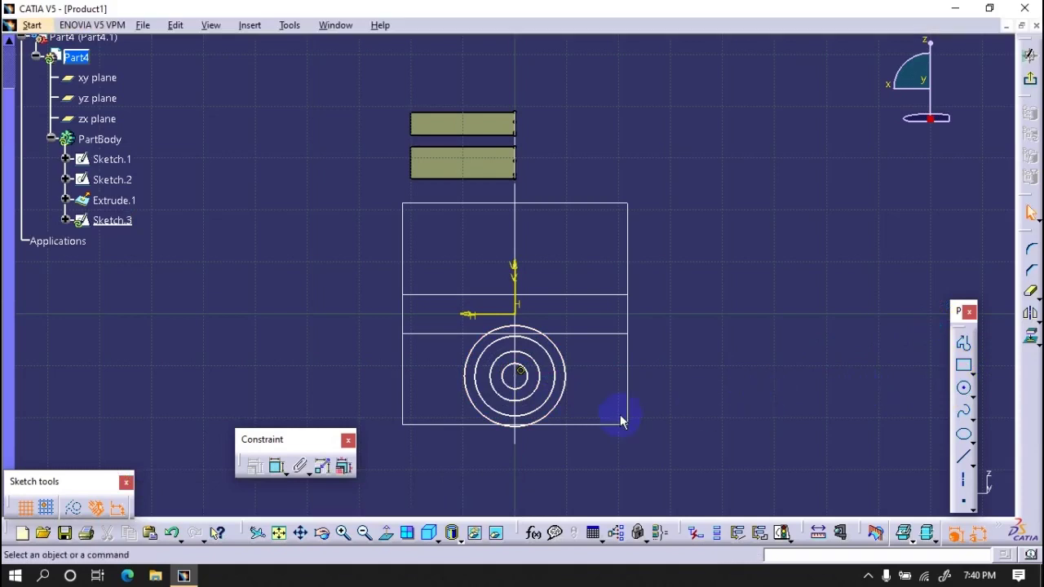
# Step: Make the outer circle pass through the surface corner and constrain the circles concentric
pyautogui.click(276, 465)
pyautogui.click(531, 329)
pyautogui.click(522, 177)
pyautogui.rightClick(591, 183)
pyautogui.click(644, 312)
pyautogui.click(559, 369)
pyautogui.click(522, 163)
pyautogui.rightClick(738, 172)
pyautogui.click(776, 281)
pyautogui.click(539, 371)
pyautogui.moveTo(571, 167)
pyautogui.mouseDown(button='middle')
pyautogui.moveTo(615, 200)
pyautogui.moveTo(600, 118)
pyautogui.mouseUp(button='middle')
# Step: Dismiss an unwanted dimension and make the small circle coincide with the surface edge
pyautogui.click(552, 117)
pyautogui.rightClick(723, 122)
pyautogui.click(671, 253)
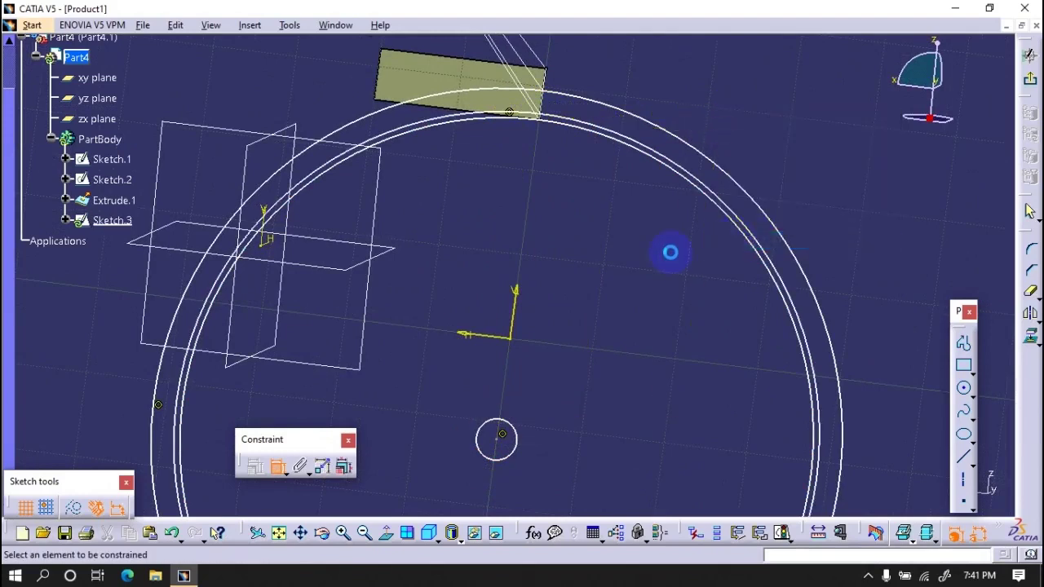
pyautogui.click(504, 421)
pyautogui.click(545, 69)
pyautogui.rightClick(647, 67)
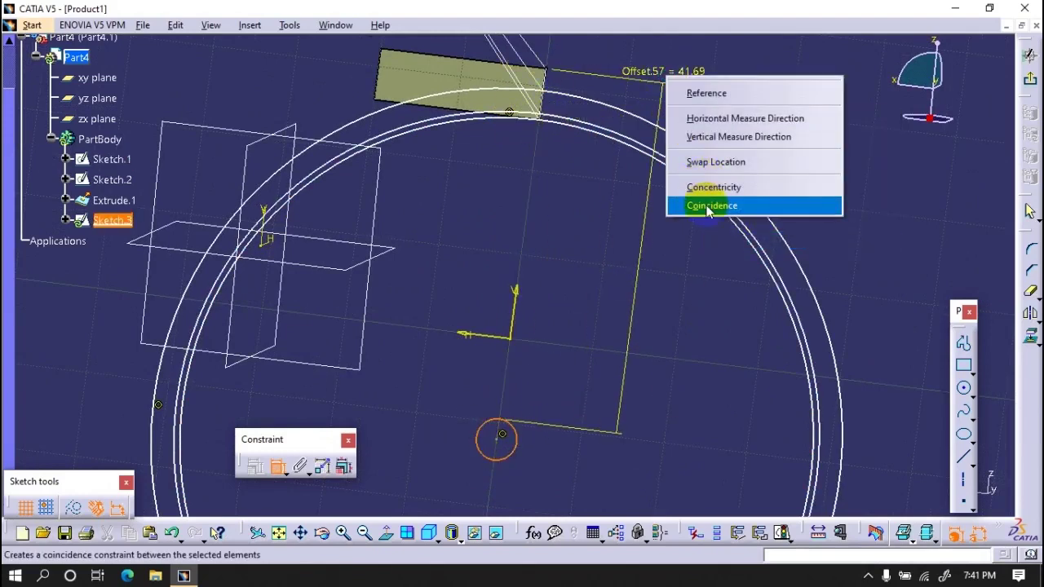
pyautogui.click(702, 202)
# Step: Add an offset dimension at the vertex and a 160 diameter dimension on the circle
pyautogui.moveTo(575, 203); pyautogui.dragTo(512, 345, button='middle')
pyautogui.click(531, 204)
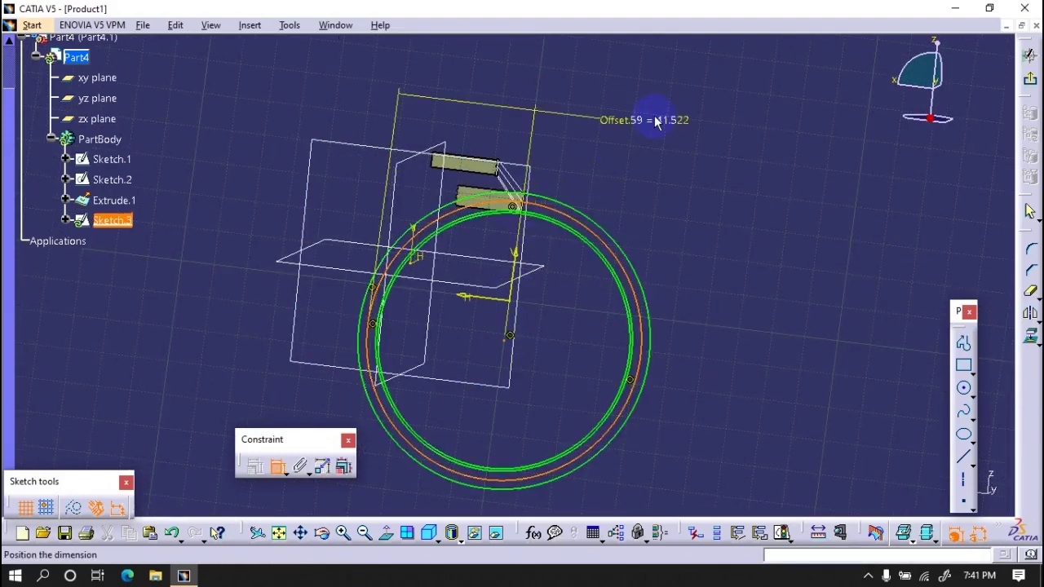
pyautogui.click(285, 457)
pyautogui.click(299, 466)
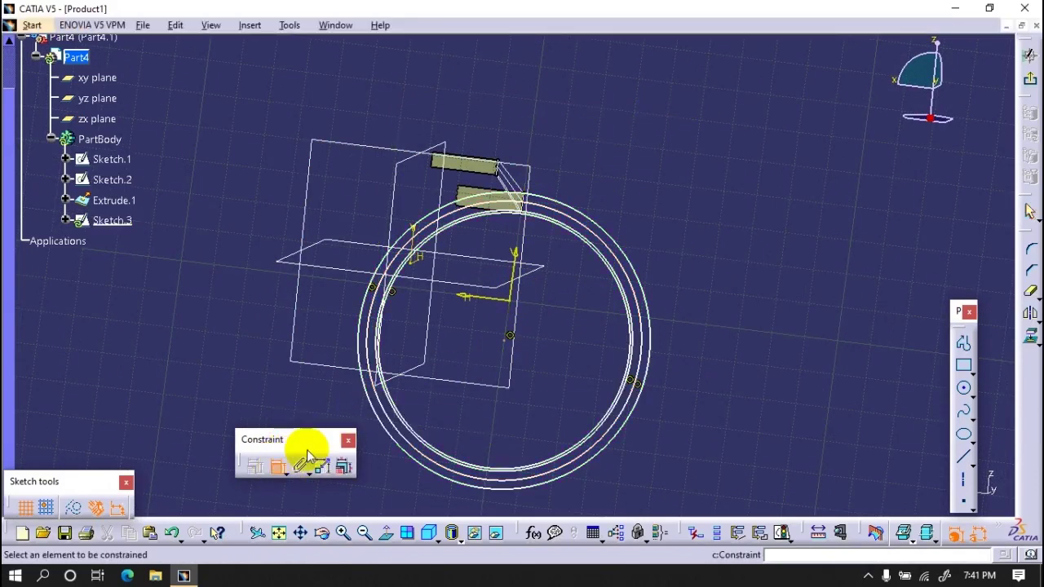
pyautogui.click(586, 226)
pyautogui.doubleClick(693, 168)
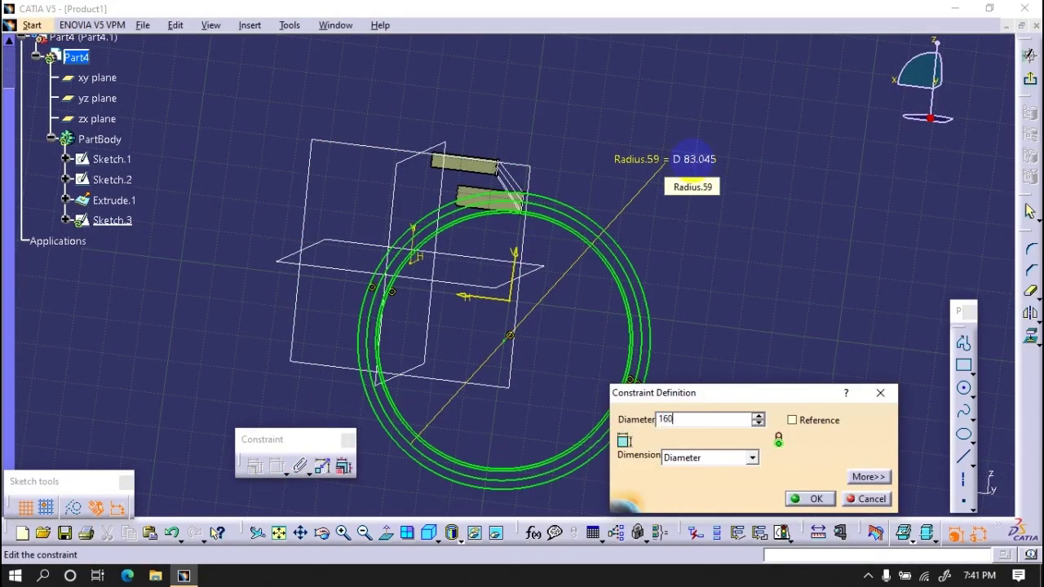
pyautogui.press('Return')
# Step: Change the large circle's diameter to 320 mm
pyautogui.moveTo(666, 150); pyautogui.dragTo(576, 257, button='middle')
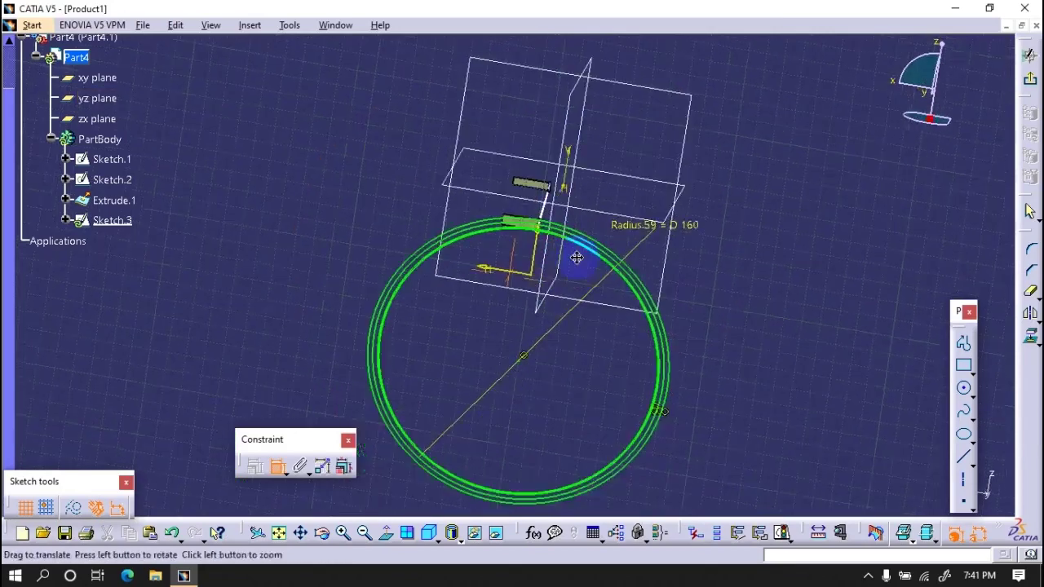
pyautogui.click(386, 533)
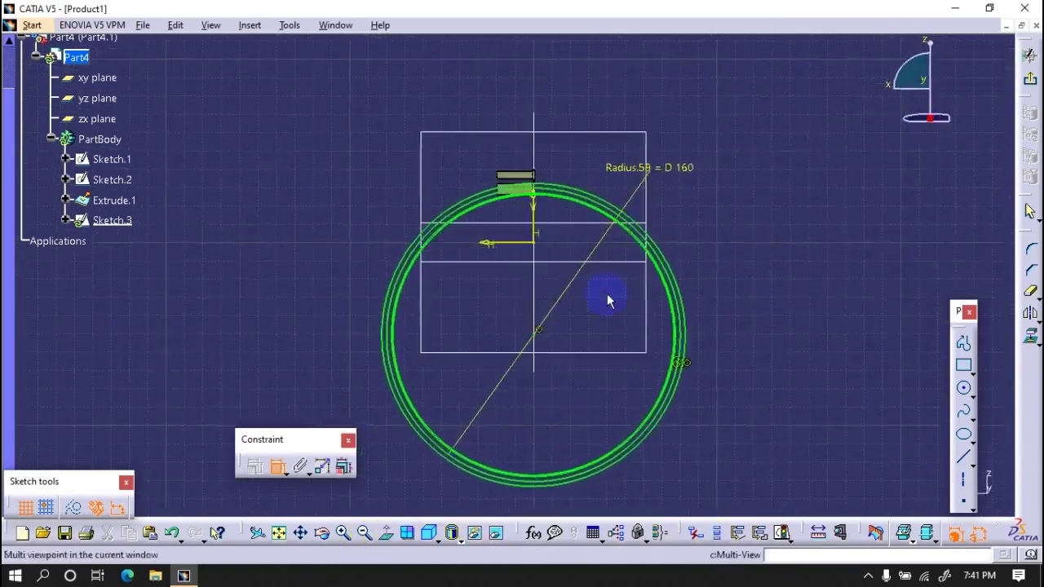
pyautogui.doubleClick(689, 153)
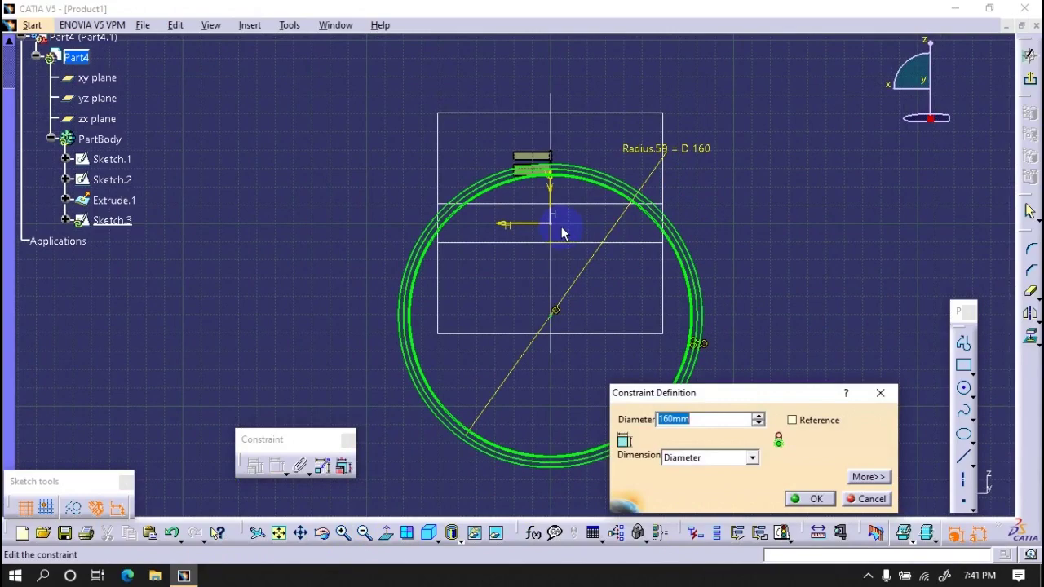
pyautogui.write('320')
pyautogui.press('Return')
# Step: Set the other circle's diameter dimension to 160 mm
pyautogui.moveTo(574, 213)
pyautogui.mouseDown(button='middle')
pyautogui.moveTo(506, 262)
pyautogui.moveTo(559, 209)
pyautogui.mouseUp(button='middle')
pyautogui.doubleClick(710, 145)
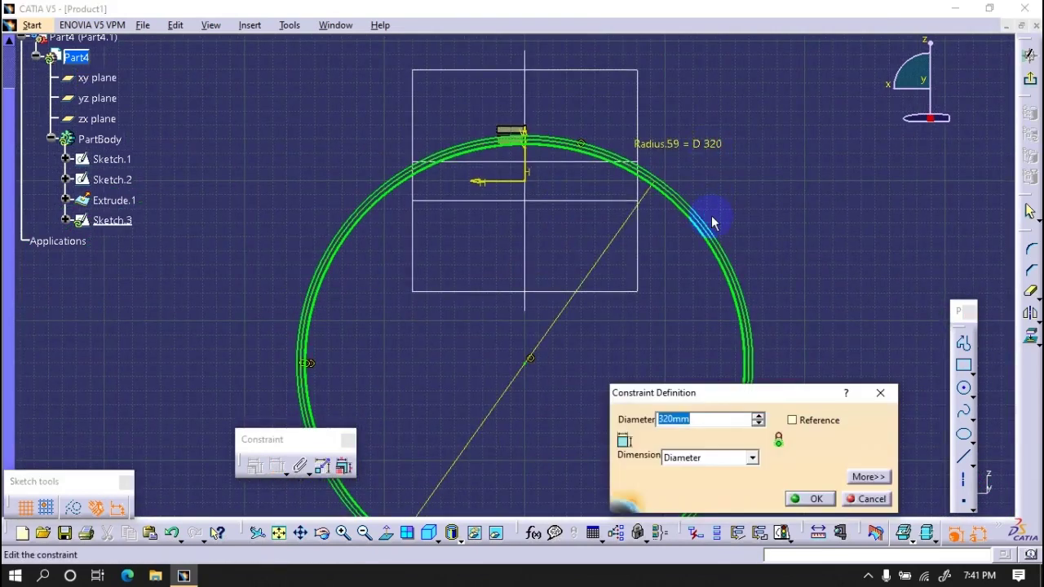
pyautogui.write('160')
pyautogui.press('Return')
pyautogui.moveTo(711, 216)
pyautogui.mouseDown(button='middle')
pyautogui.moveTo(561, 98)
pyautogui.moveTo(538, 196)
pyautogui.moveTo(572, 201)
pyautogui.mouseUp(button='middle')
# Step: Recheck the 320 mm diameter and return to Normal View of the whole circle
pyautogui.click(278, 467)
pyautogui.moveTo(524, 236)
pyautogui.mouseDown(button='middle')
pyautogui.moveTo(531, 226)
pyautogui.moveTo(443, 233)
pyautogui.moveTo(637, 278)
pyautogui.moveTo(642, 367)
pyautogui.moveTo(627, 303)
pyautogui.mouseUp(button='middle')
pyautogui.doubleClick(667, 103)
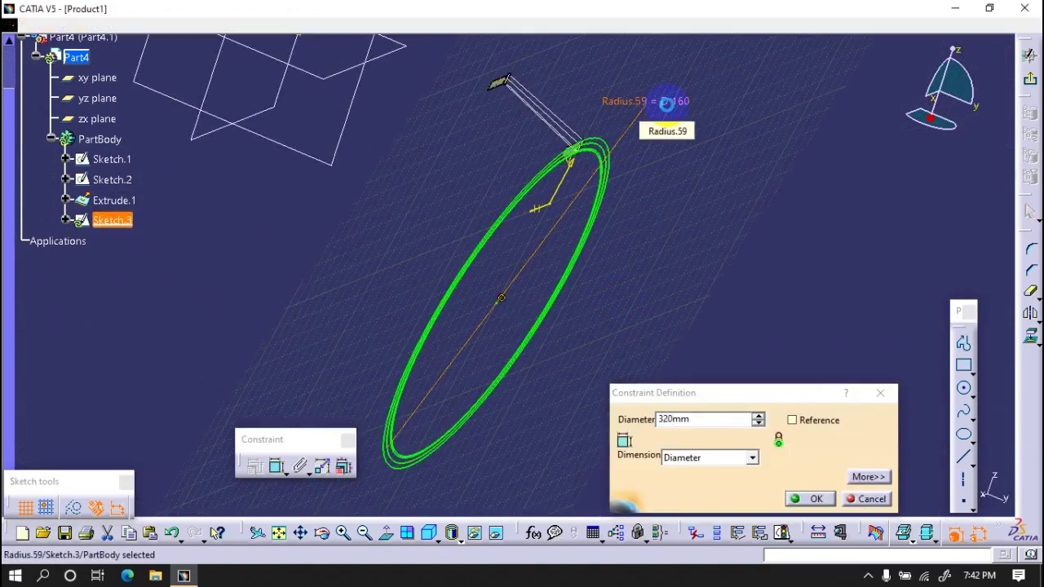
pyautogui.press('Return')
pyautogui.click(392, 531)
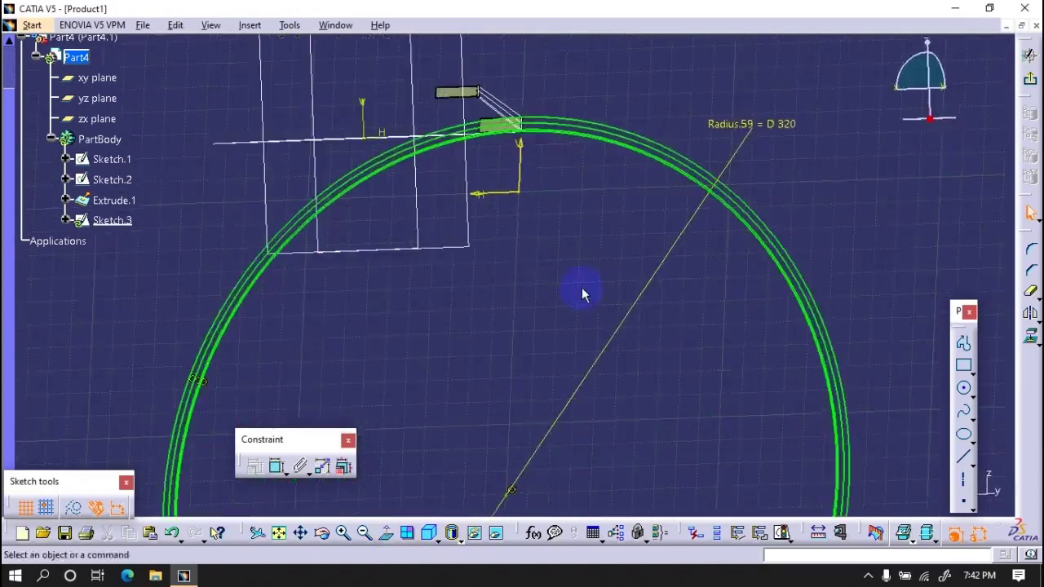
pyautogui.moveTo(581, 293); pyautogui.dragTo(617, 182, button='middle')
# Step: Draw a V-shaped two-line profile across the top of the big circle
pyautogui.click(963, 345)
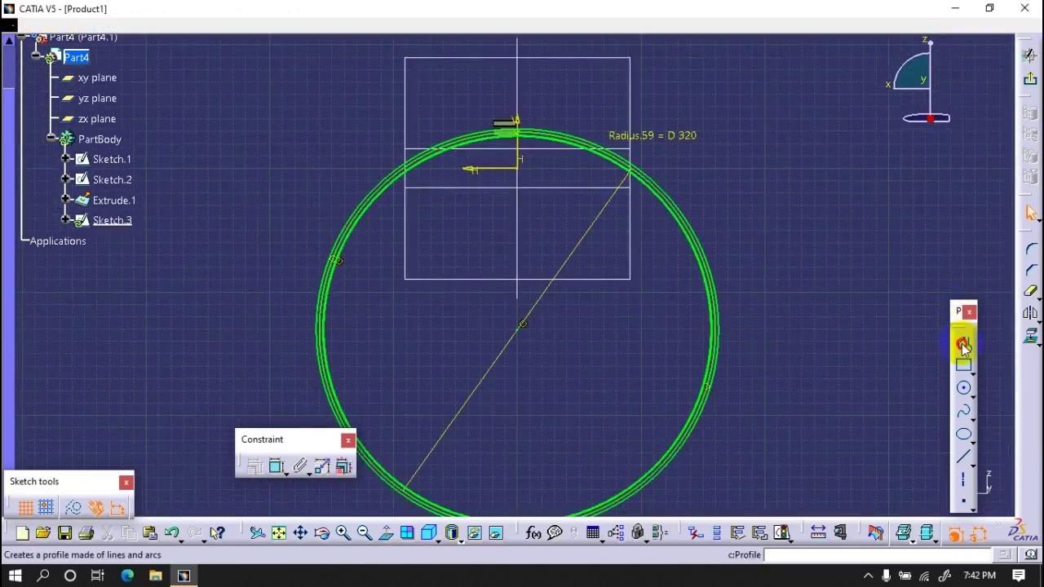
pyautogui.click(406, 72)
pyautogui.click(516, 330)
pyautogui.click(576, 79)
# Step: Dimension the V profile's angles to 2.5° and 20°
pyautogui.click(276, 466)
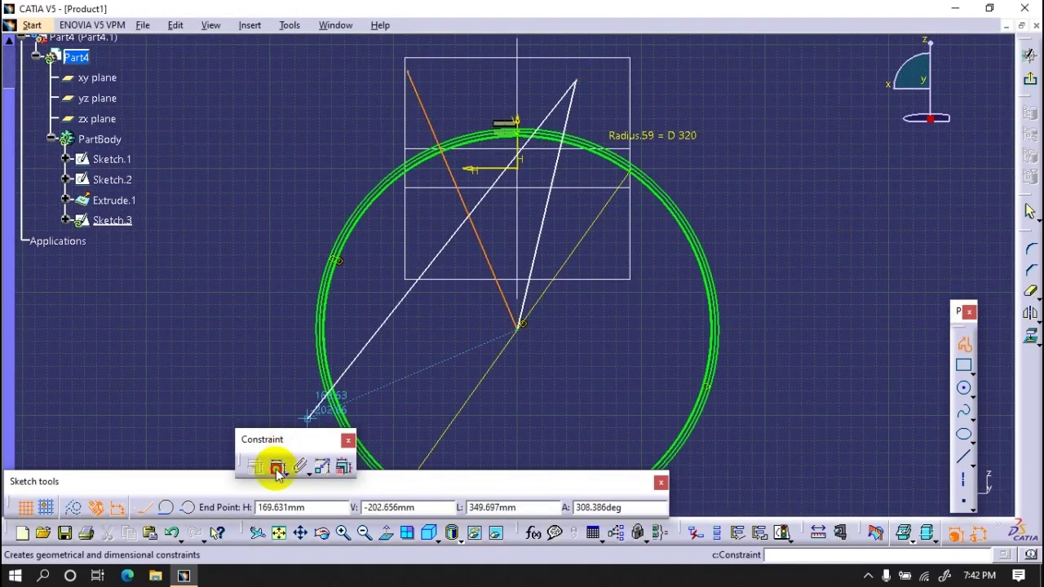
pyautogui.click(469, 221)
pyautogui.click(546, 204)
pyautogui.click(470, 109)
pyautogui.doubleClick(483, 108)
pyautogui.write('90/36')
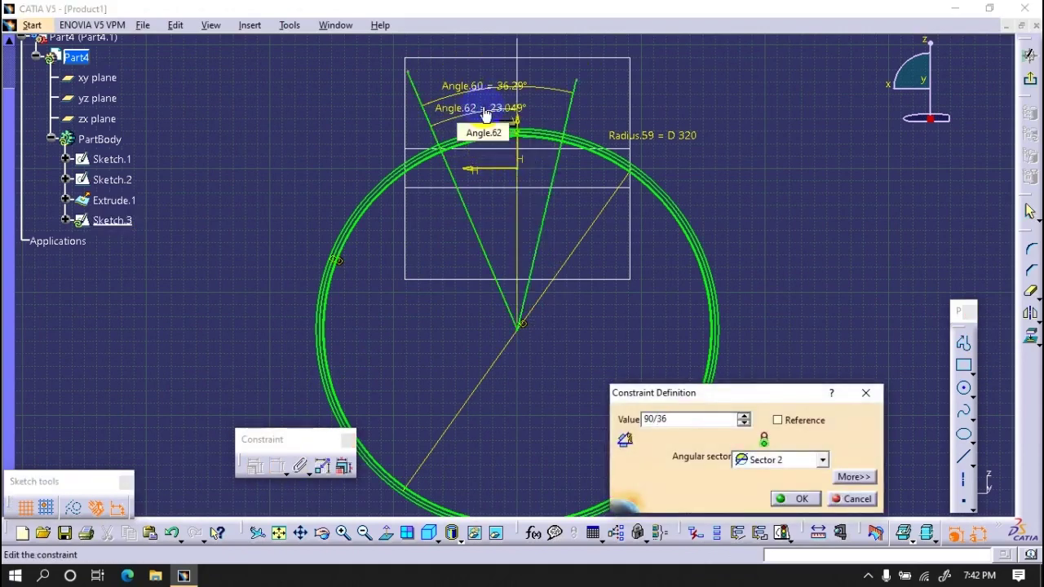
pyautogui.press('Return')
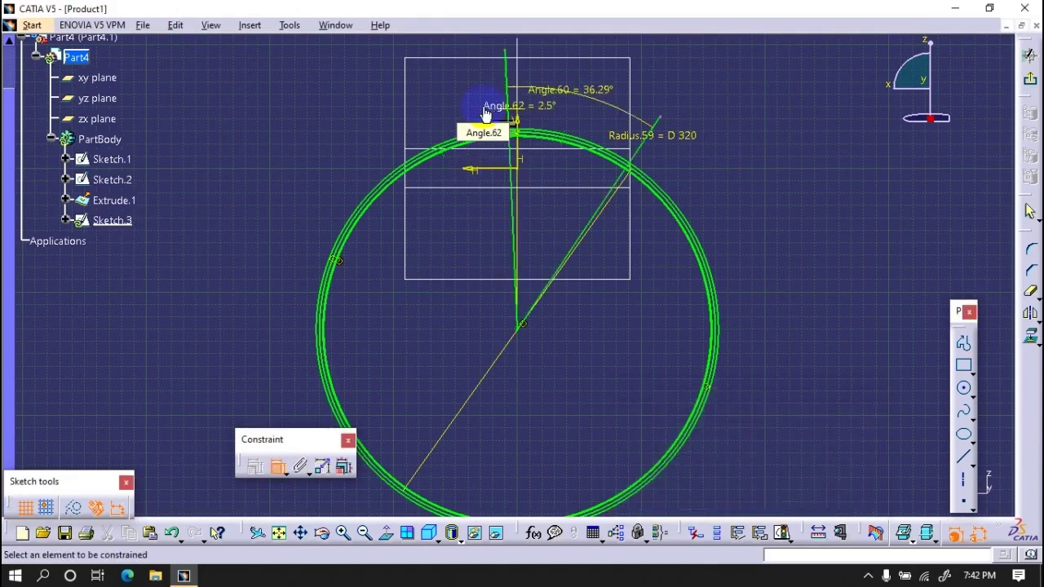
pyautogui.doubleClick(575, 91)
pyautogui.write('20')
pyautogui.press('Return')
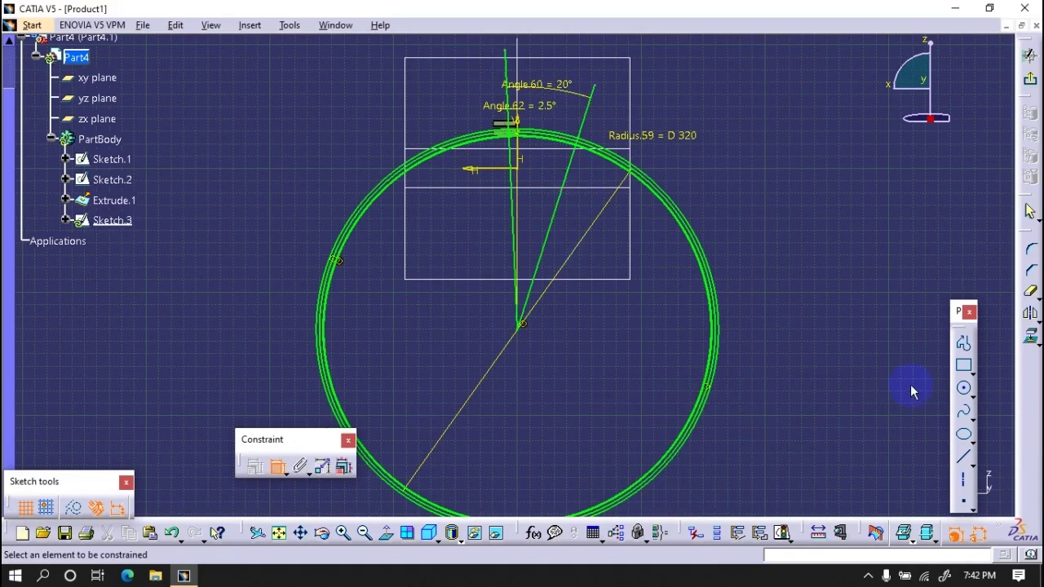
# Step: Add a small circle centred at the line-arc intersection
pyautogui.click(966, 390)
pyautogui.moveTo(601, 263); pyautogui.dragTo(592, 171, button='middle')
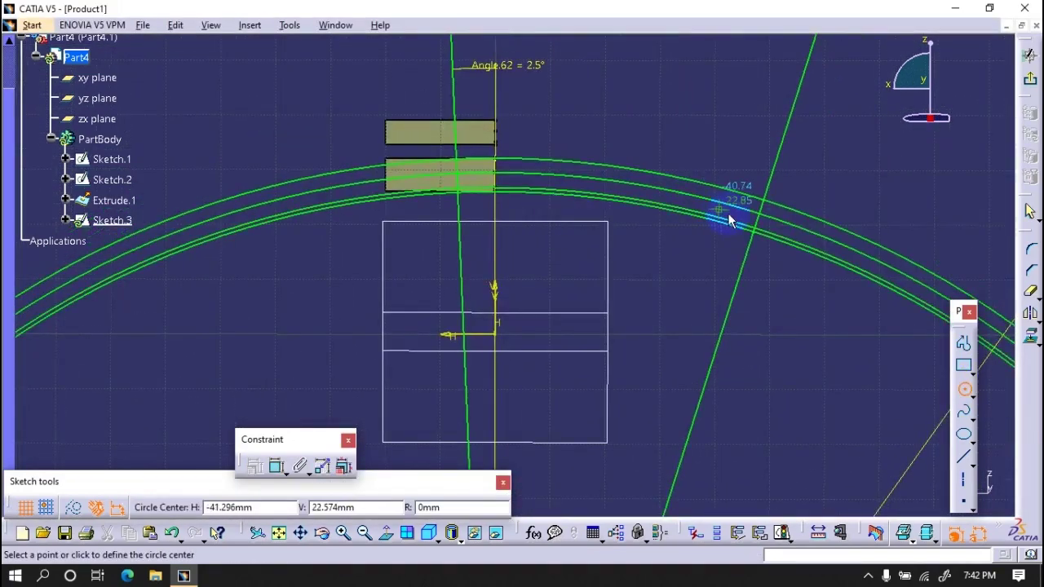
pyautogui.click(765, 229)
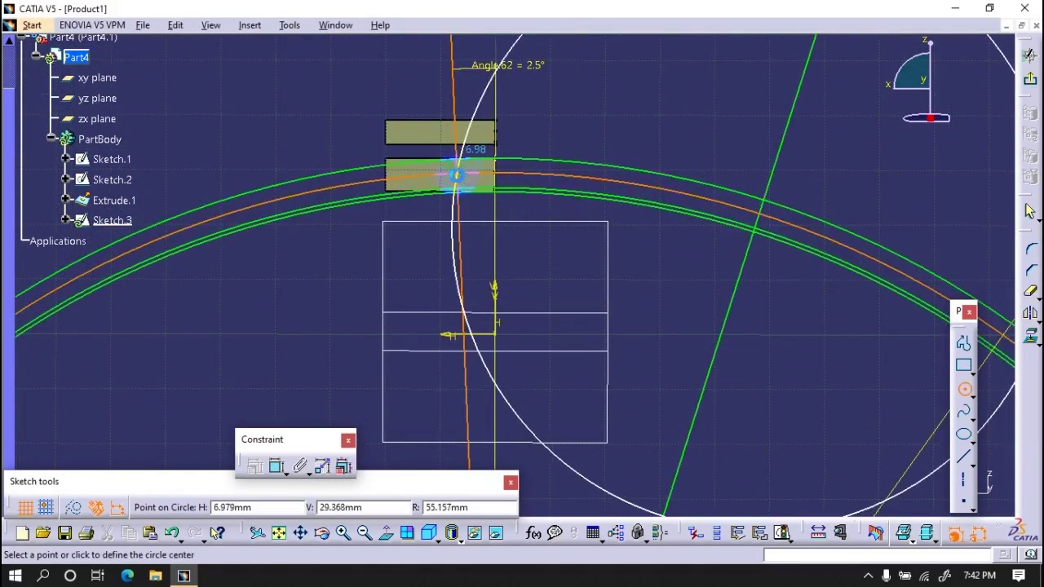
pyautogui.click(456, 174)
pyautogui.scroll(-3, 571, 354)
pyautogui.scroll(-2, 582, 275)
pyautogui.click(965, 390)
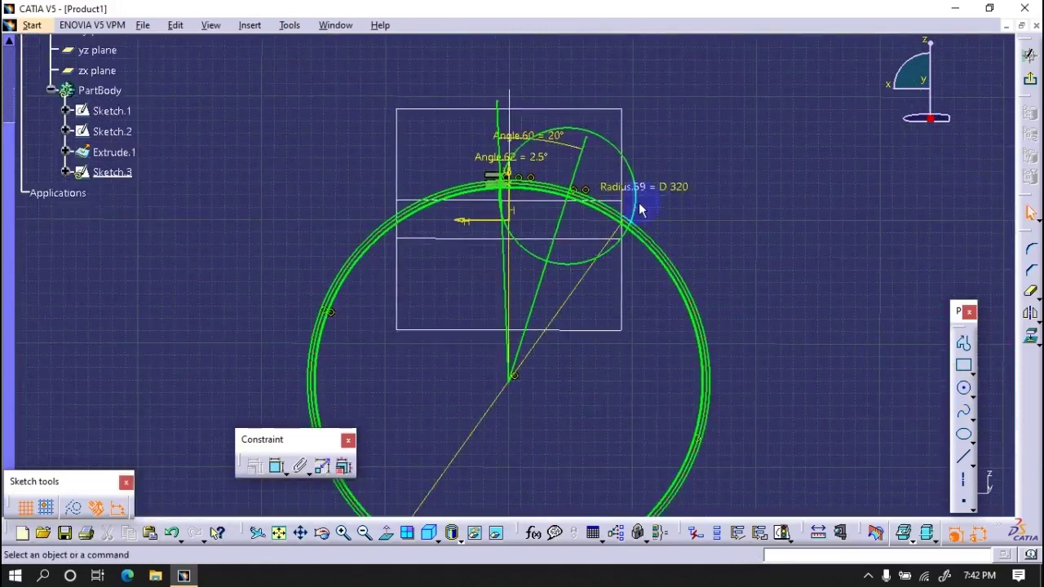
# Step: Mirror the small circle about the vertical axis and delete the sloped construction line
pyautogui.click(639, 210)
pyautogui.click(1028, 316)
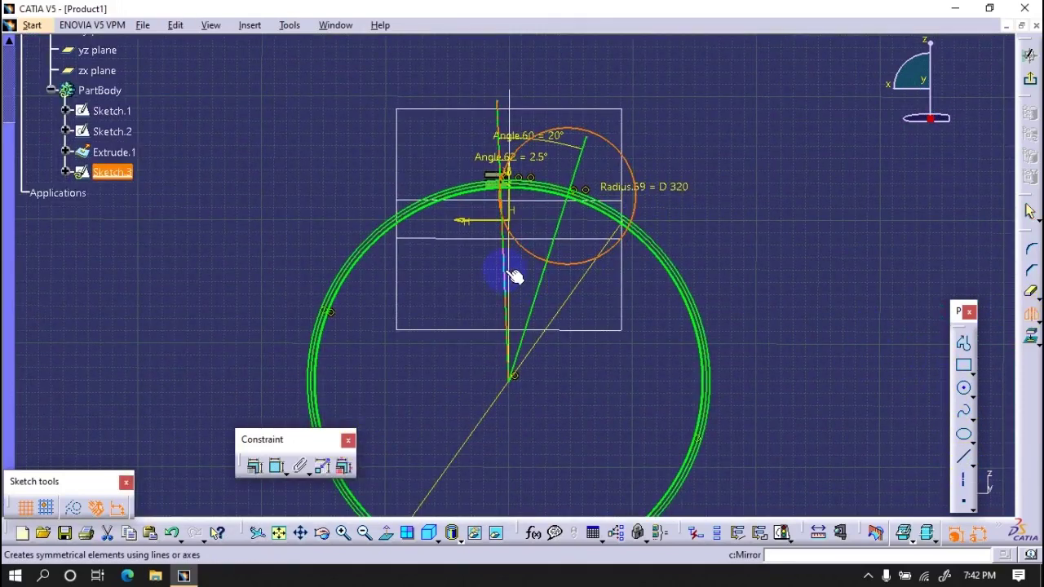
pyautogui.click(507, 274)
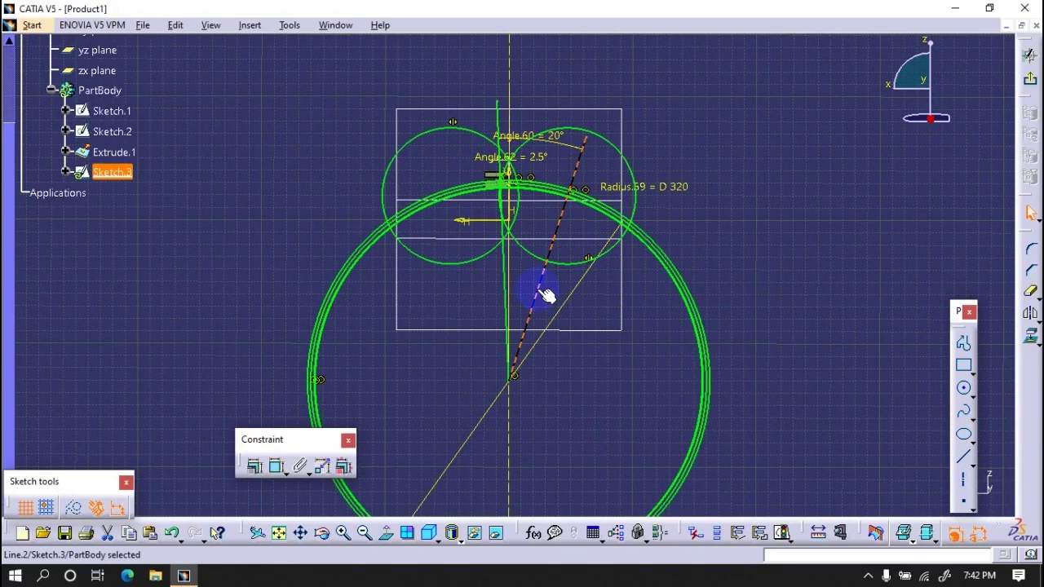
pyautogui.press('Delete')
# Step: Quick Trim away the 320 mm circle's arcs on both sides
pyautogui.click(1030, 295)
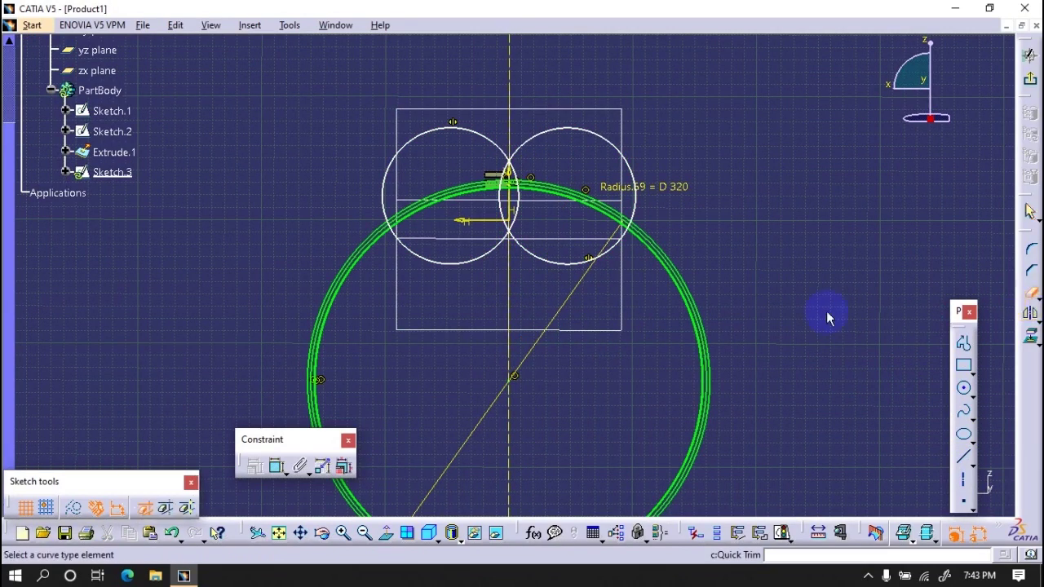
pyautogui.click(676, 268)
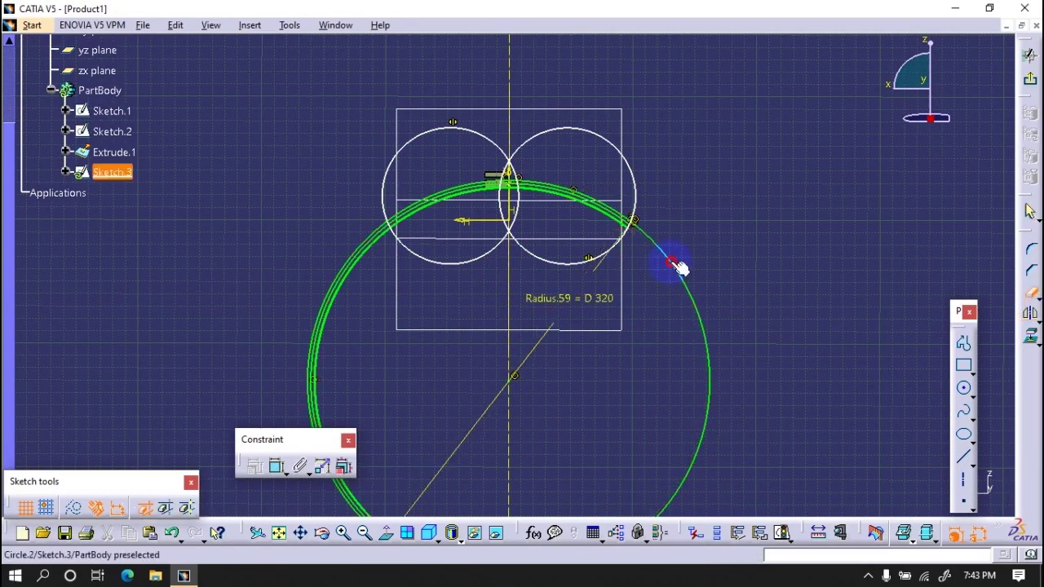
pyautogui.click(582, 197)
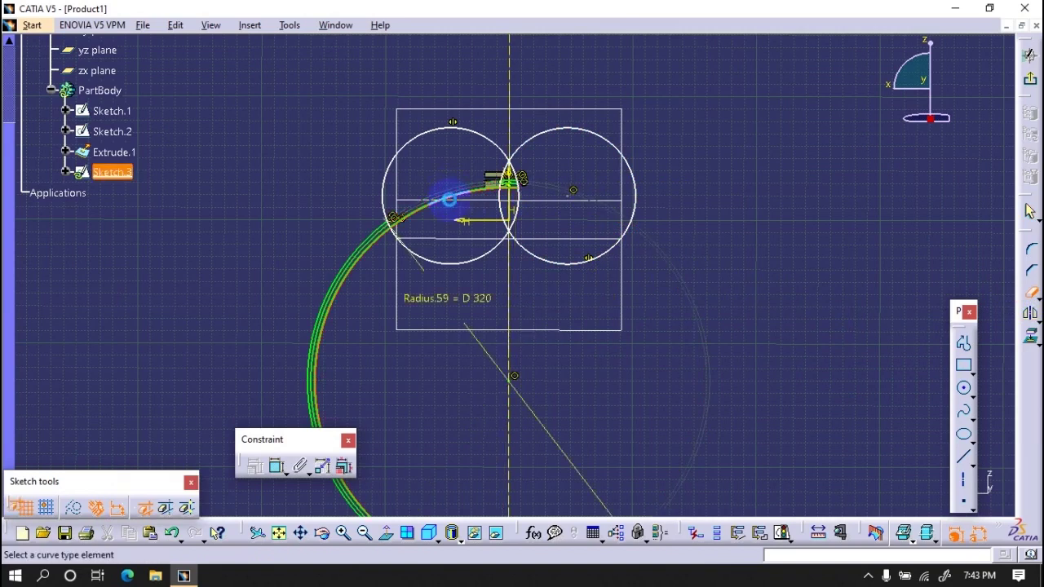
pyautogui.click(371, 249)
# Step: Trim the remaining big-circle and lens arcs to the small tooth section and exit Sketch.3
pyautogui.click(529, 140)
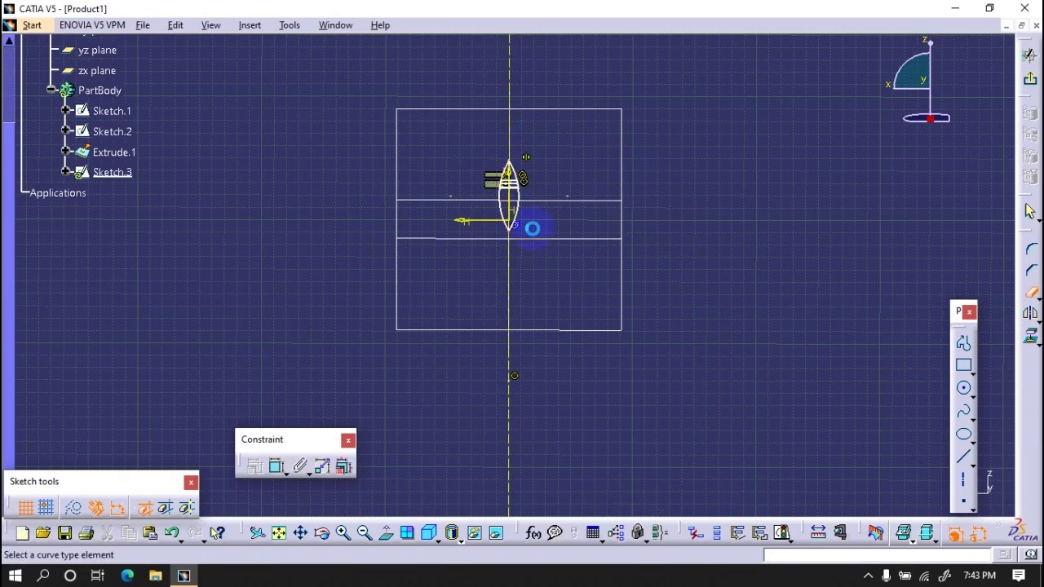
pyautogui.moveTo(525, 234); pyautogui.dragTo(488, 149, button='middle')
pyautogui.click(488, 149)
pyautogui.click(555, 161)
pyautogui.click(473, 318)
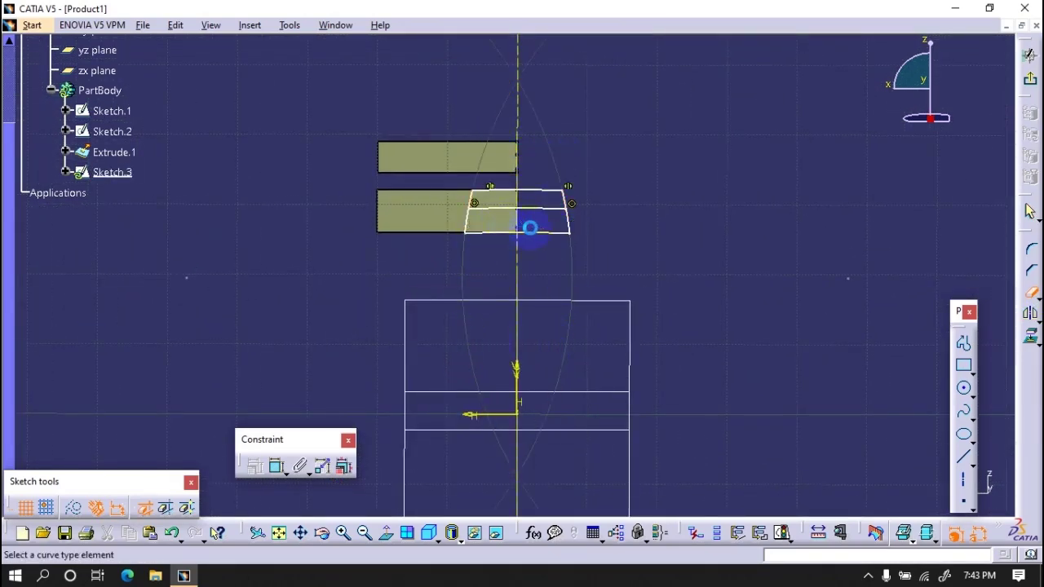
pyautogui.moveTo(533, 209); pyautogui.dragTo(598, 289, button='middle')
pyautogui.click(1029, 78)
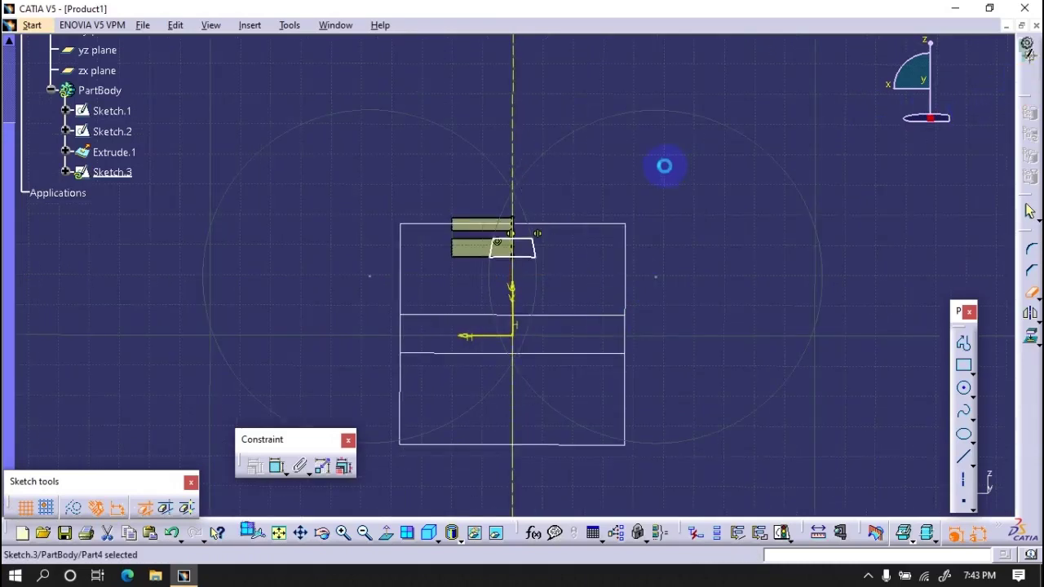
# Step: Start Sketch.4 on a face of Extrude.1
pyautogui.moveTo(666, 275); pyautogui.dragTo(446, 226, button='middle')
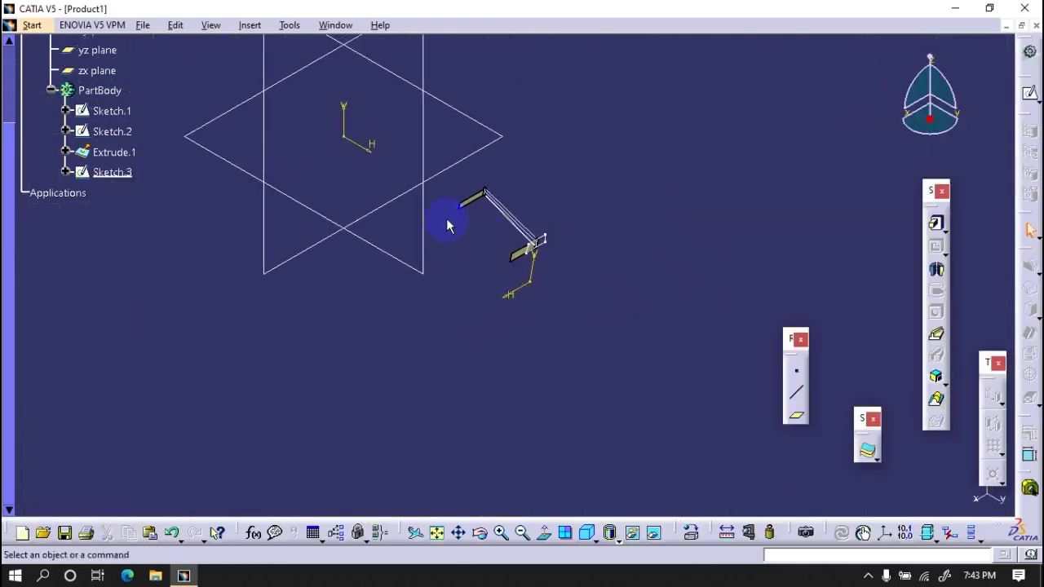
pyautogui.moveTo(552, 367); pyautogui.dragTo(433, 179, button='middle')
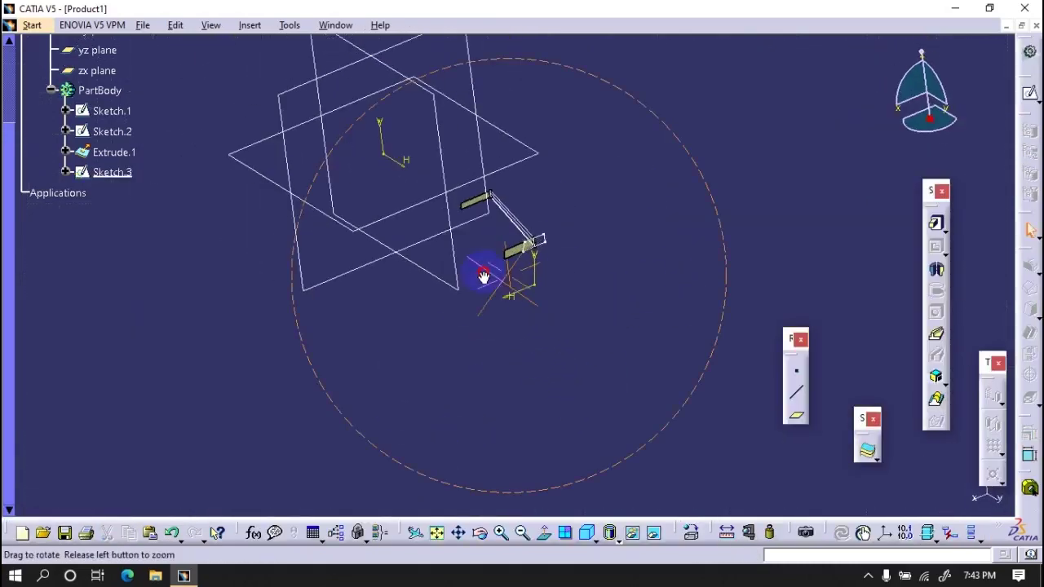
pyautogui.moveTo(430, 273); pyautogui.dragTo(394, 345, button='middle')
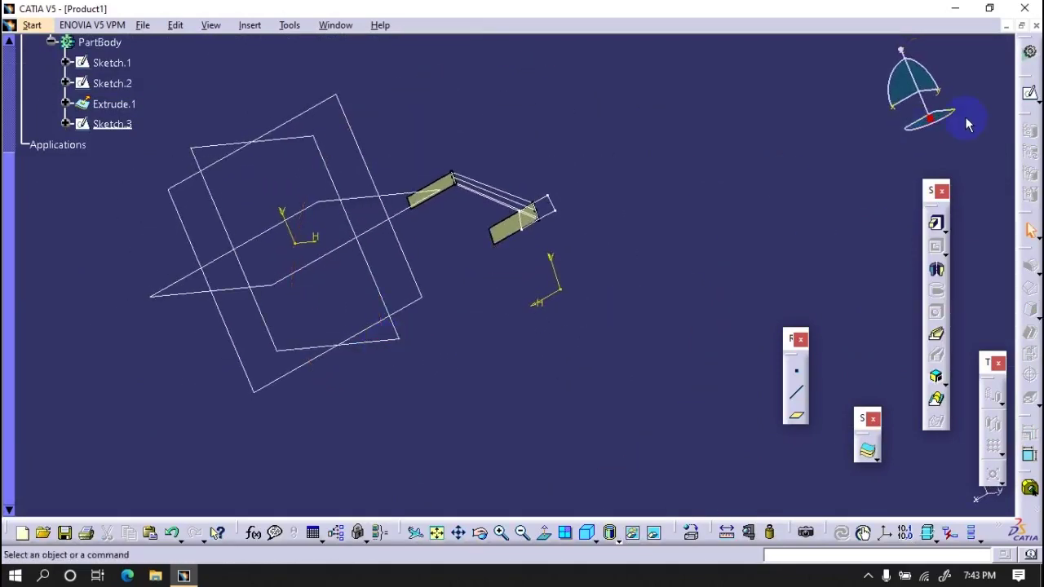
pyautogui.click(1030, 92)
pyautogui.click(431, 187)
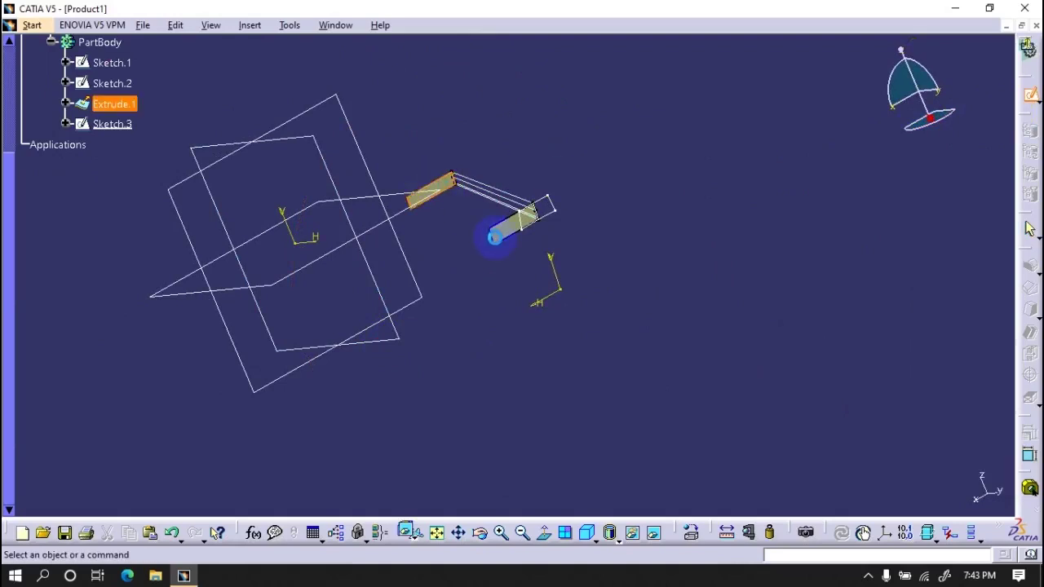
pyautogui.moveTo(524, 236); pyautogui.dragTo(564, 239, button='middle')
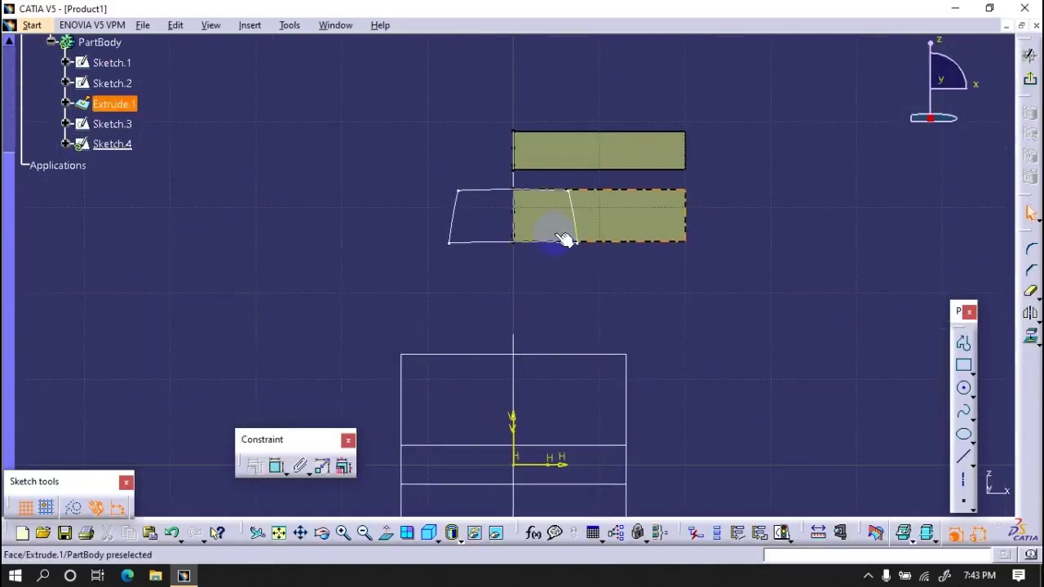
# Step: Discard the empty Sketch.4 and open Sketch.1 for editing
pyautogui.click(1030, 55)
pyautogui.moveTo(536, 302); pyautogui.dragTo(587, 261, button='middle')
pyautogui.doubleClick(594, 168)
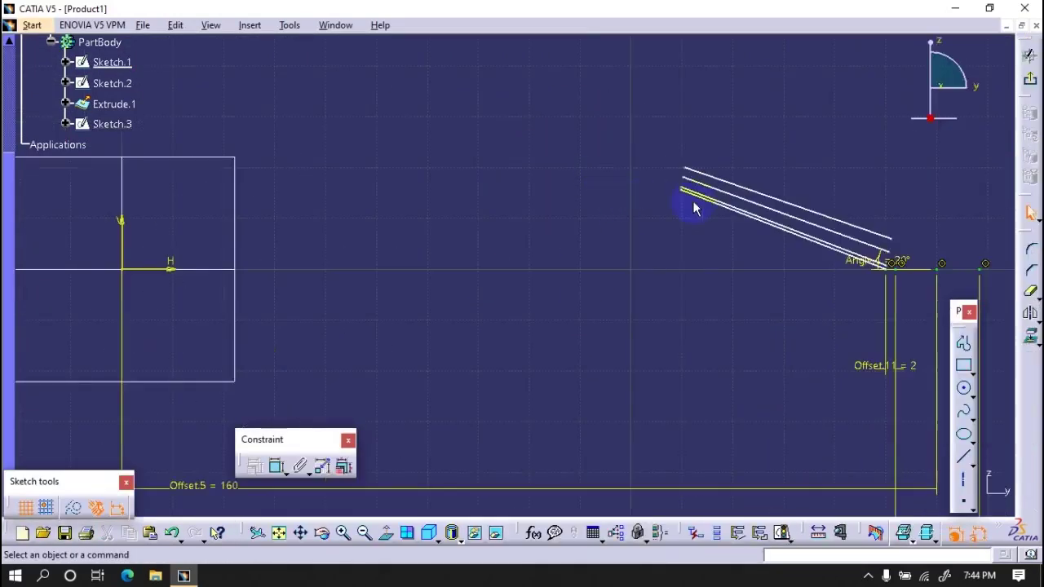
# Step: Dimension the sloped line's end 110.246 from the V axis (Offset.98), then exit Sketch.1
pyautogui.click(277, 466)
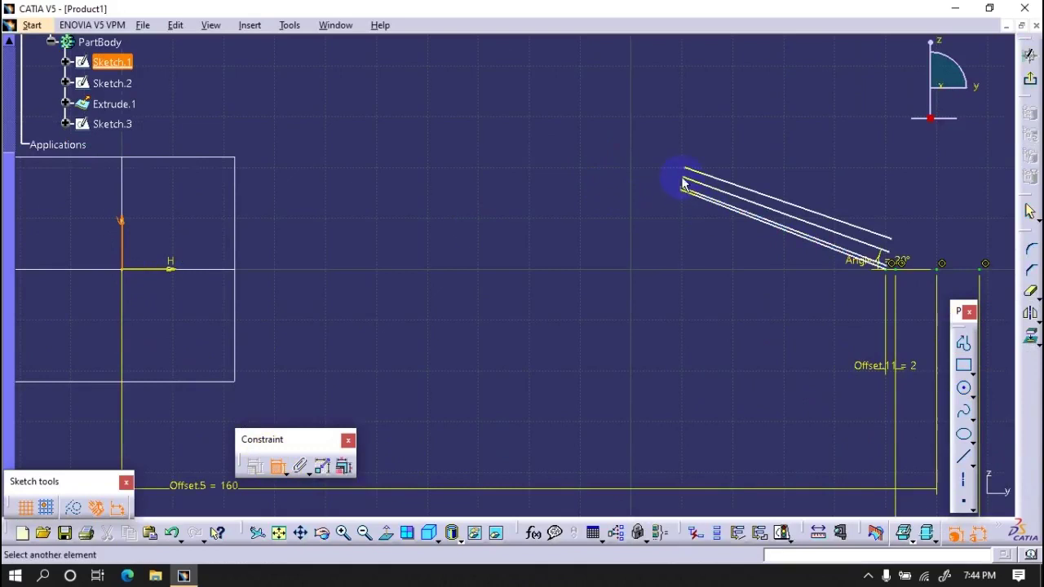
pyautogui.click(121, 163)
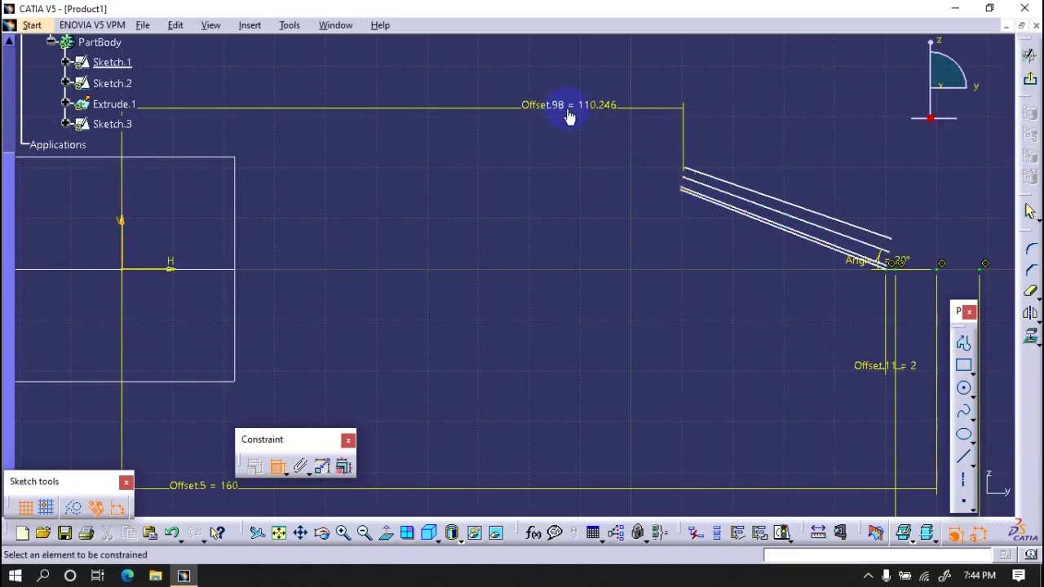
pyautogui.doubleClick(596, 105)
pyautogui.click(791, 480)
pyautogui.click(1030, 54)
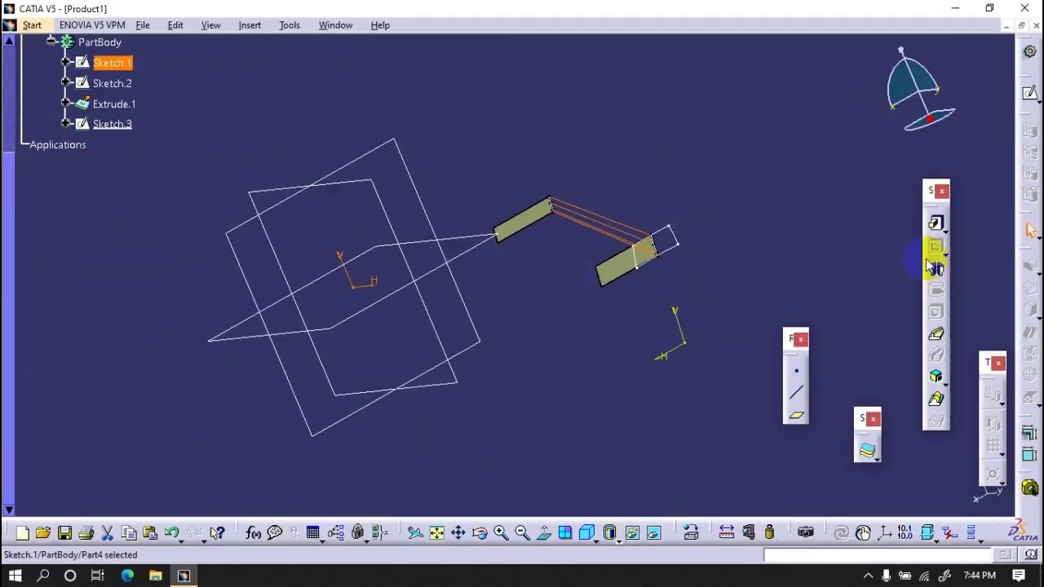
pyautogui.click(1025, 94)
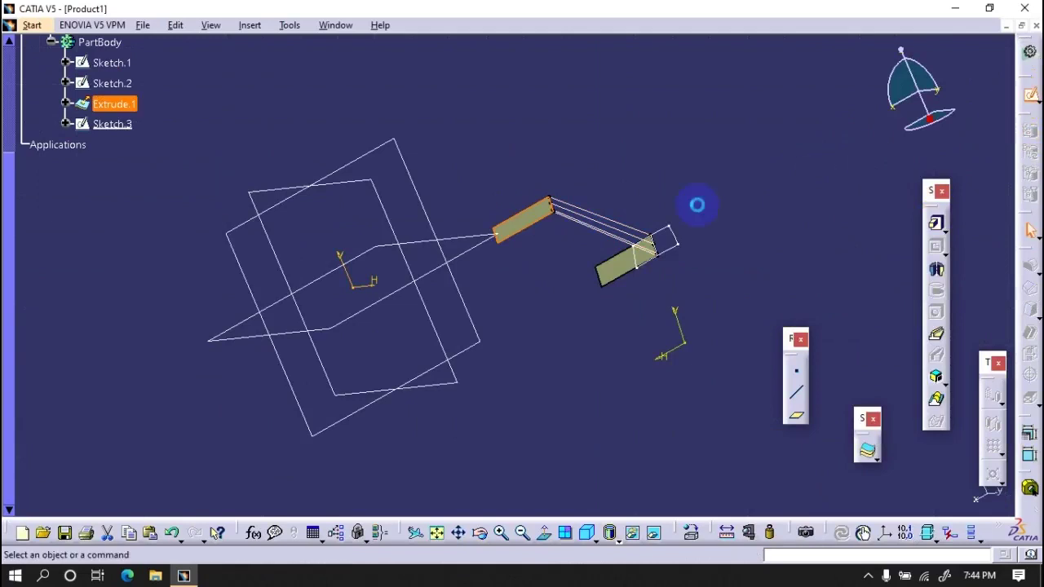
# Step: Start Sketch.5 and draw four concentric circles centred on the vertical axis
pyautogui.click(698, 204)
pyautogui.click(954, 392)
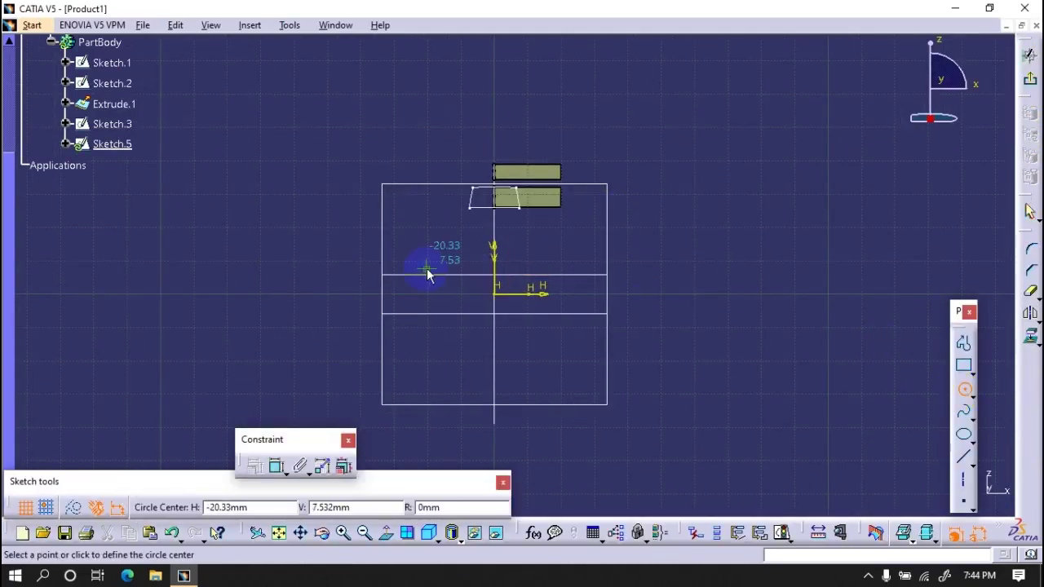
pyautogui.moveTo(475, 194); pyautogui.dragTo(492, 274, button='middle')
pyautogui.click(511, 286)
pyautogui.click(519, 287)
pyautogui.click(516, 288)
pyautogui.click(523, 248)
pyautogui.click(516, 288)
pyautogui.click(520, 246)
pyautogui.click(516, 288)
pyautogui.click(524, 250)
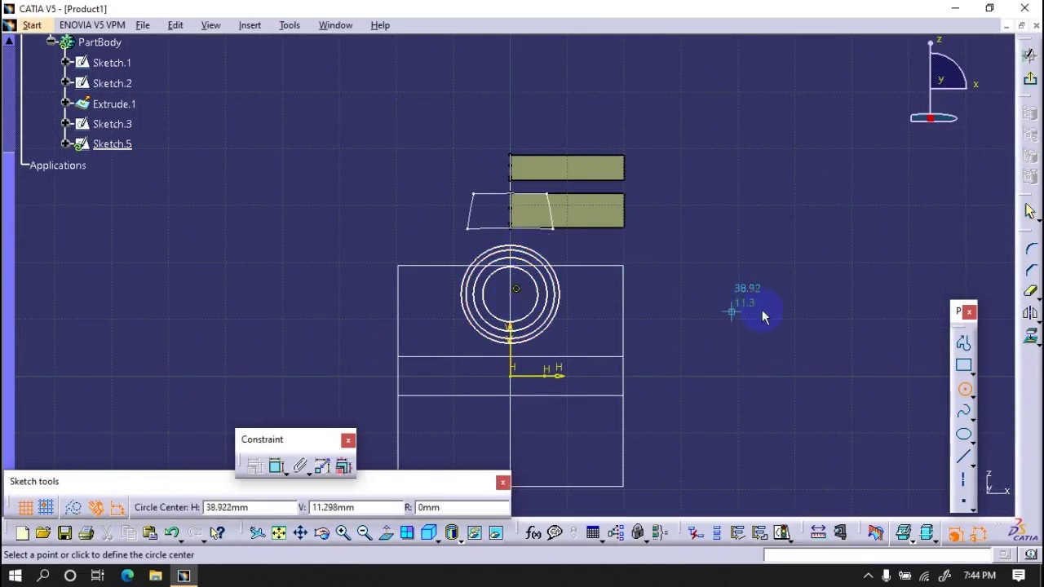
# Step: Make the circles coincident with the Extrude.1 edge
pyautogui.click(277, 465)
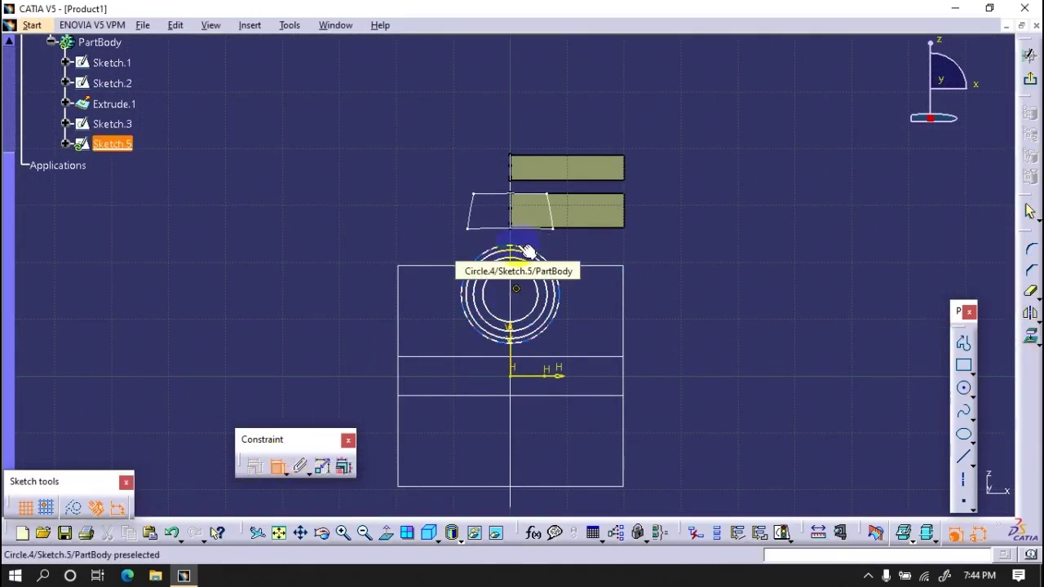
pyautogui.click(528, 251)
pyautogui.moveTo(529, 250); pyautogui.dragTo(531, 184, button='middle')
pyautogui.click(552, 139)
pyautogui.rightClick(592, 191)
pyautogui.click(628, 319)
pyautogui.click(547, 133)
pyautogui.rightClick(759, 206)
pyautogui.click(632, 261)
pyautogui.click(550, 104)
pyautogui.rightClick(769, 233)
pyautogui.click(808, 363)
pyautogui.click(552, 94)
pyautogui.rightClick(790, 189)
pyautogui.click(839, 327)
# Step: Dimension the large circle's diameter to 220.492 mm and view the sketch plane normally
pyautogui.click(683, 182)
pyautogui.click(821, 159)
pyautogui.doubleClick(821, 159)
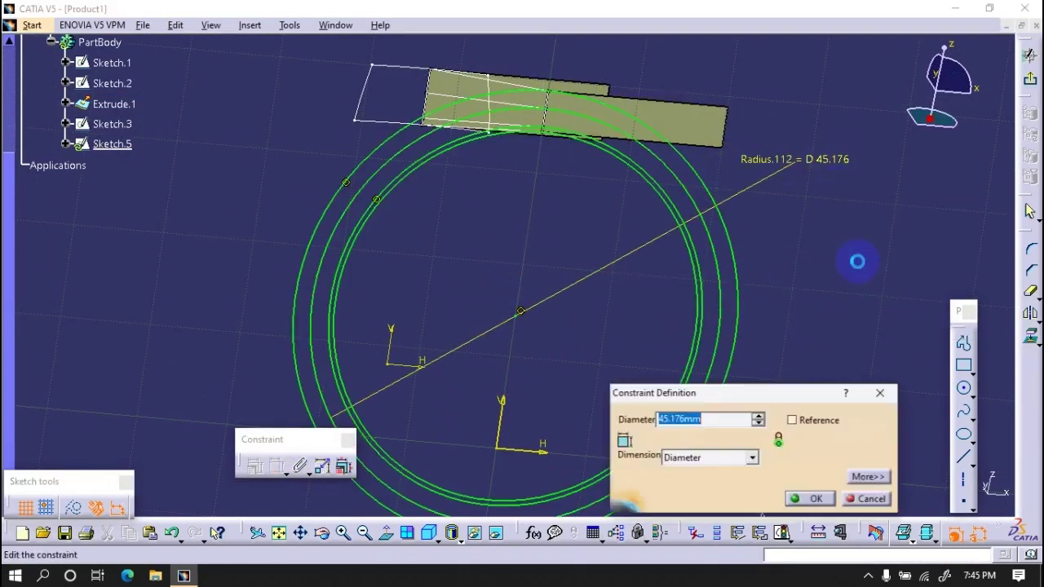
pyautogui.press('Return')
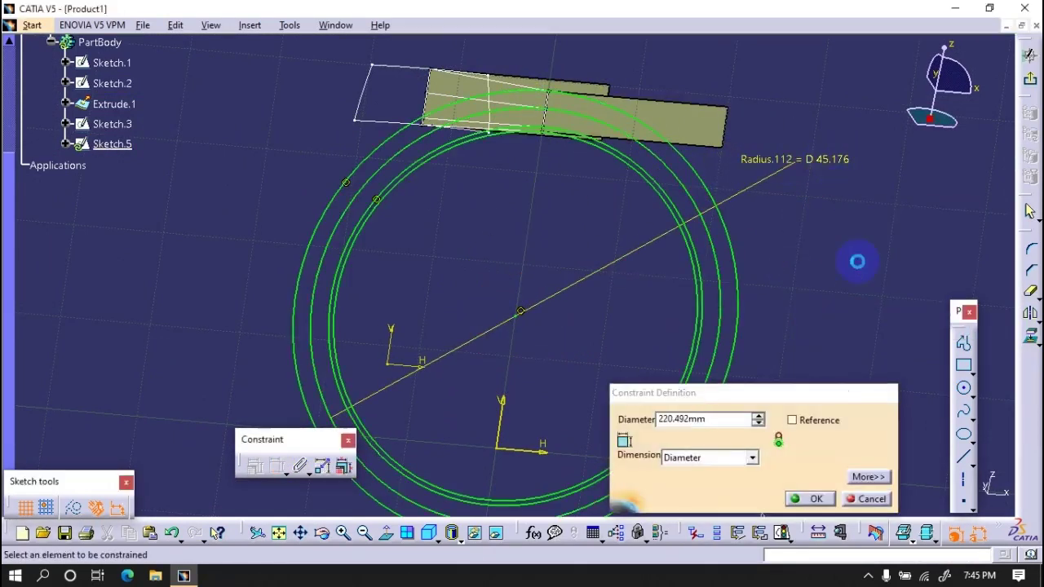
pyautogui.moveTo(857, 261); pyautogui.dragTo(610, 416, button='middle')
pyautogui.click(388, 536)
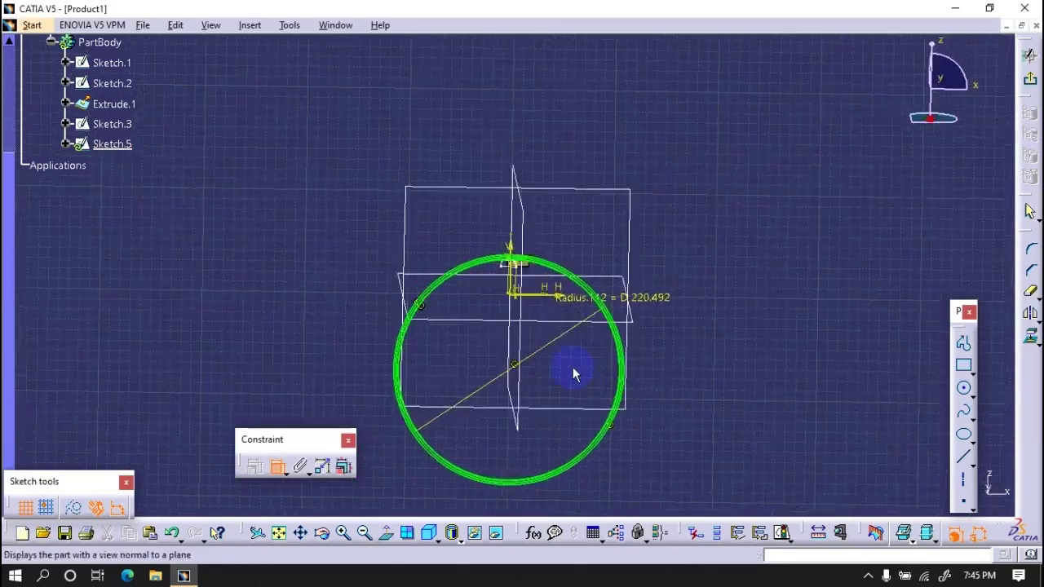
# Step: Draw two lines from the circle centre and dimension the angle between them
pyautogui.click(964, 342)
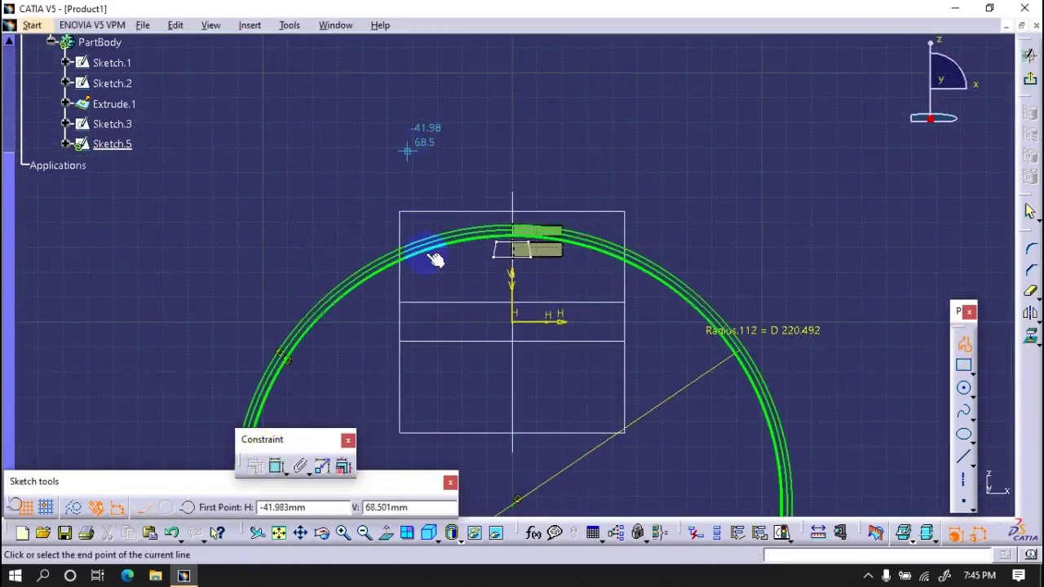
pyautogui.click(516, 499)
pyautogui.doubleClick(636, 144)
pyautogui.click(274, 465)
pyautogui.click(462, 327)
pyautogui.click(575, 327)
pyautogui.click(479, 140)
# Step: Set the left line to 90/36 (2.5°) from the V axis and the other angle to 20°
pyautogui.click(277, 466)
pyautogui.click(440, 286)
pyautogui.click(512, 191)
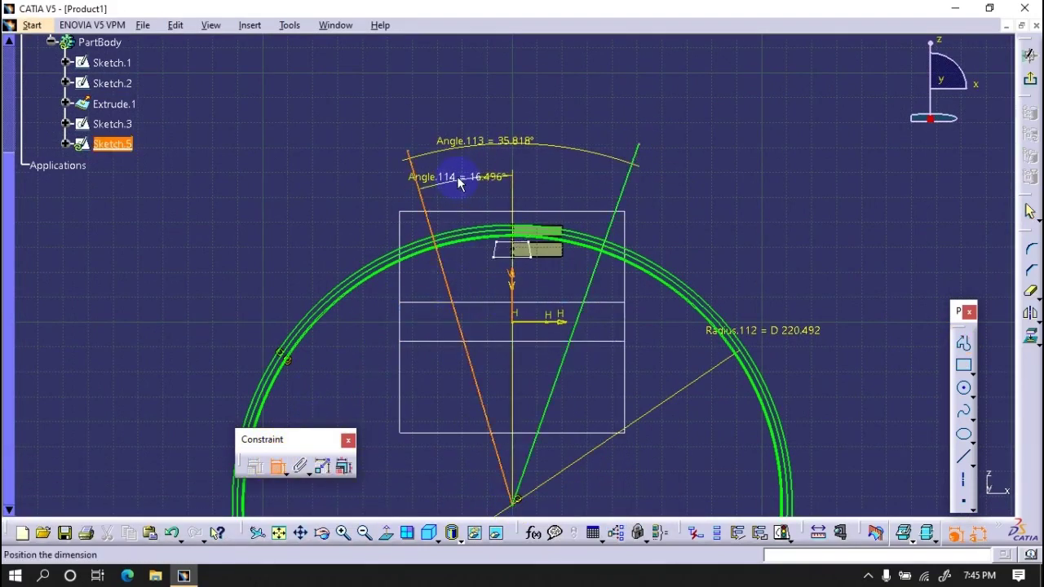
pyautogui.click(465, 173)
pyautogui.doubleClick(466, 173)
pyautogui.write('90/36')
pyautogui.press('Return')
pyautogui.doubleClick(603, 143)
pyautogui.write('20')
pyautogui.press('Return')
# Step: Add a circle centred on the 20° line and mirror it to the other side
pyautogui.click(963, 388)
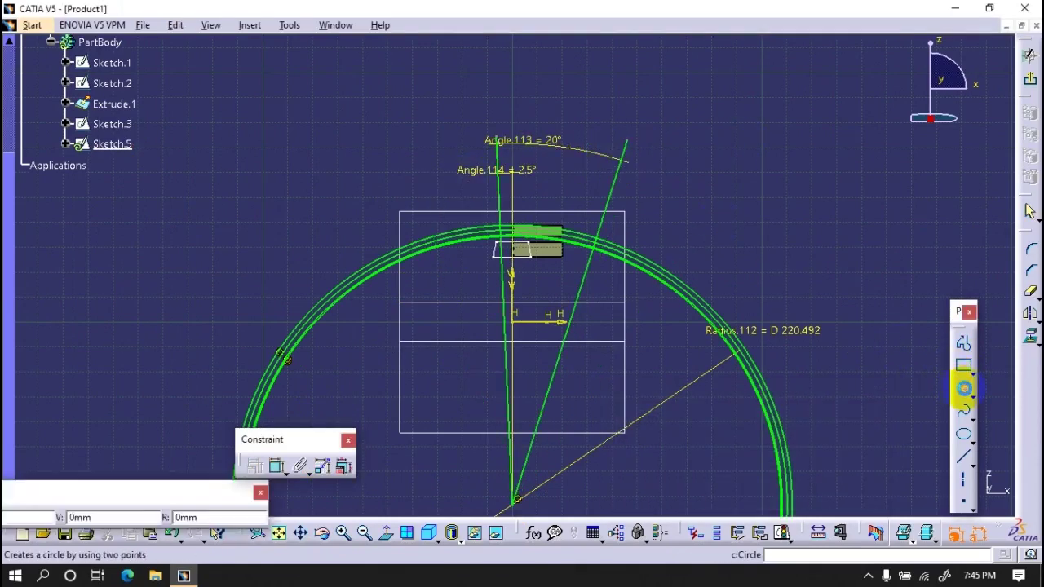
pyautogui.keyDown('ctrl'); pyautogui.moveTo(571, 163); pyautogui.dragTo(565, 103, button='middle'); pyautogui.keyUp('ctrl')
pyautogui.click(757, 192)
pyautogui.click(489, 143)
pyautogui.keyDown('ctrl'); pyautogui.moveTo(431, 221); pyautogui.dragTo(453, 343, button='middle'); pyautogui.keyUp('ctrl')
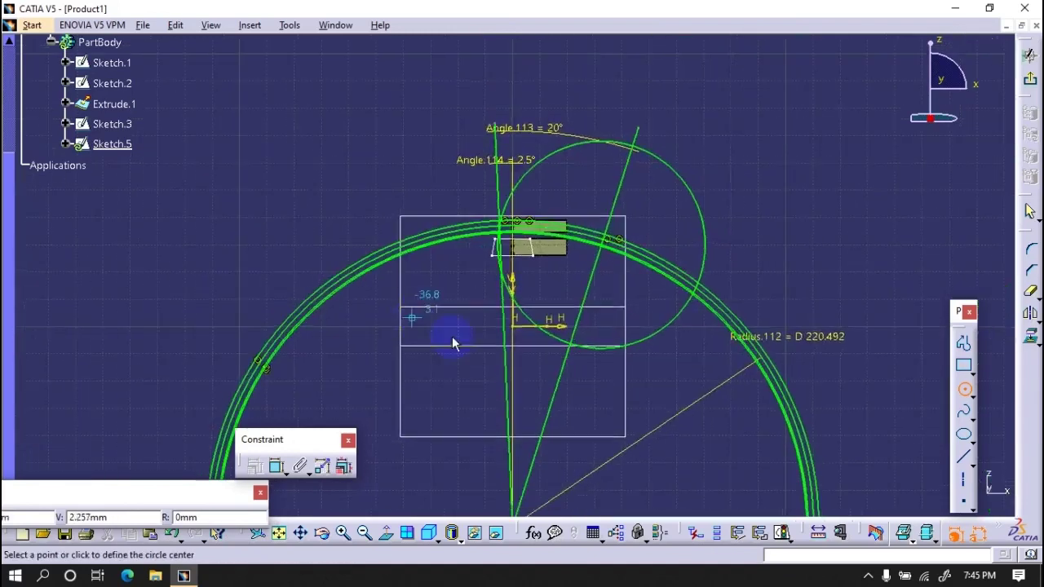
pyautogui.click(1030, 313)
pyautogui.click(523, 328)
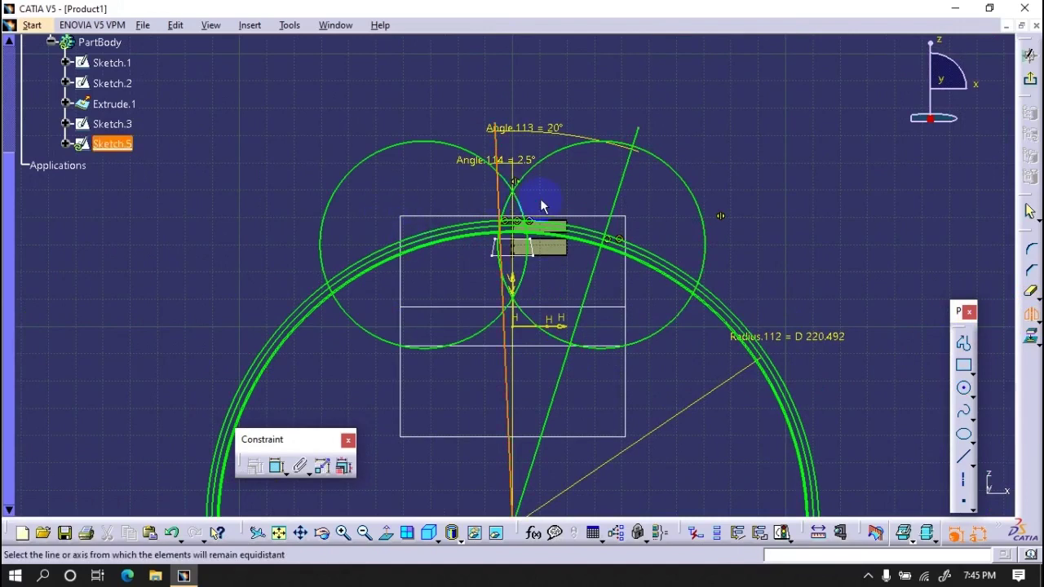
pyautogui.press('Escape')
# Step: Delete the construction lines and Quick Trim the arcs down to the lens-shaped tooth section
pyautogui.click(612, 196)
pyautogui.click(496, 182)
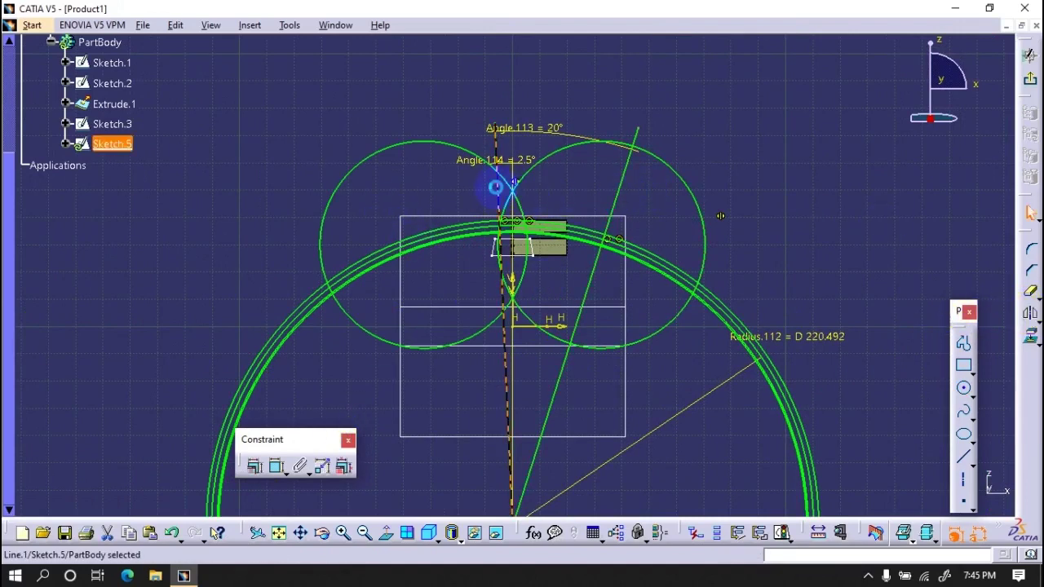
pyautogui.press('Delete')
pyautogui.click(1030, 291)
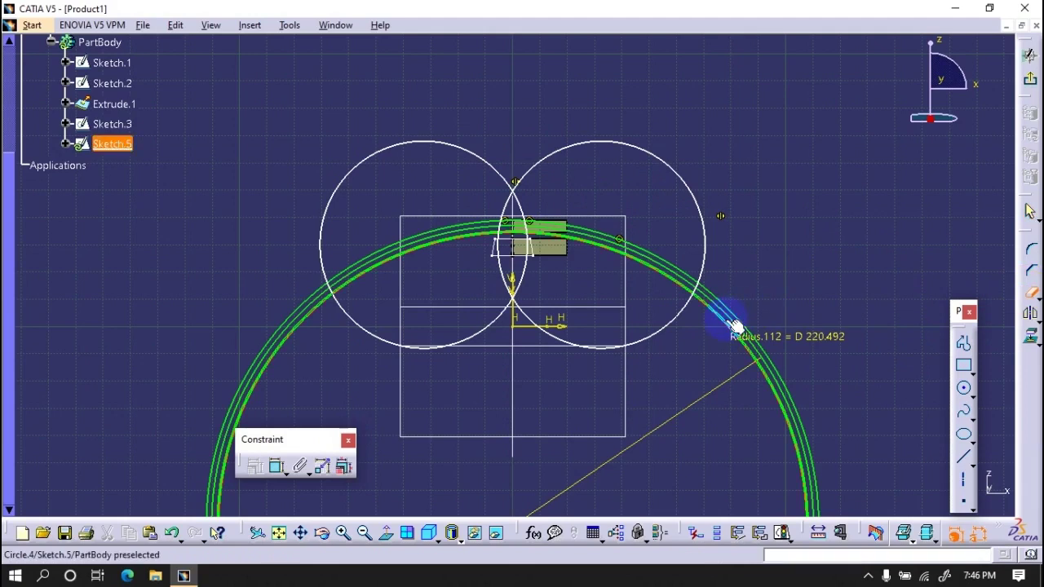
pyautogui.click(726, 325)
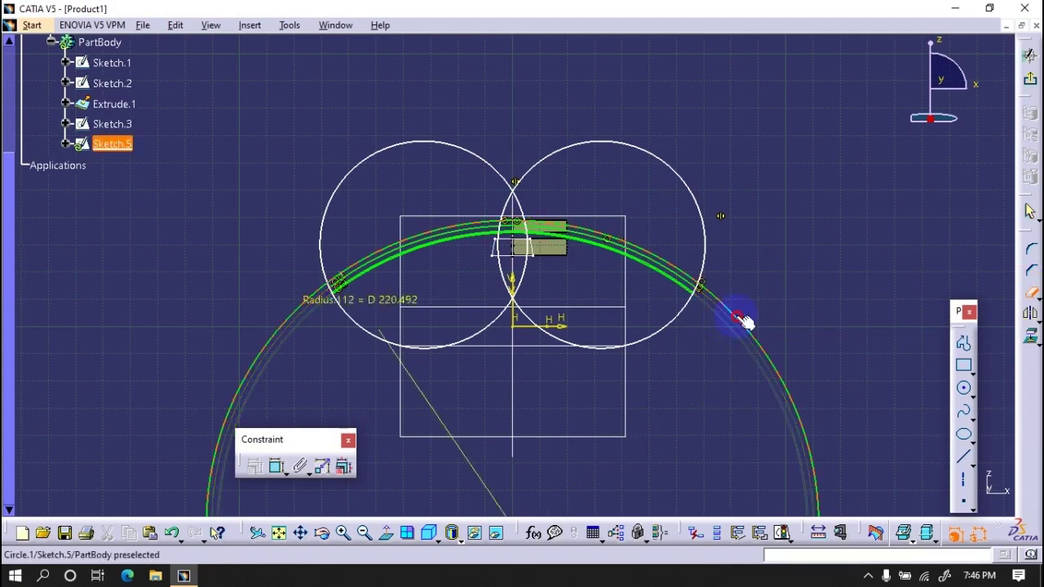
pyautogui.click(461, 241)
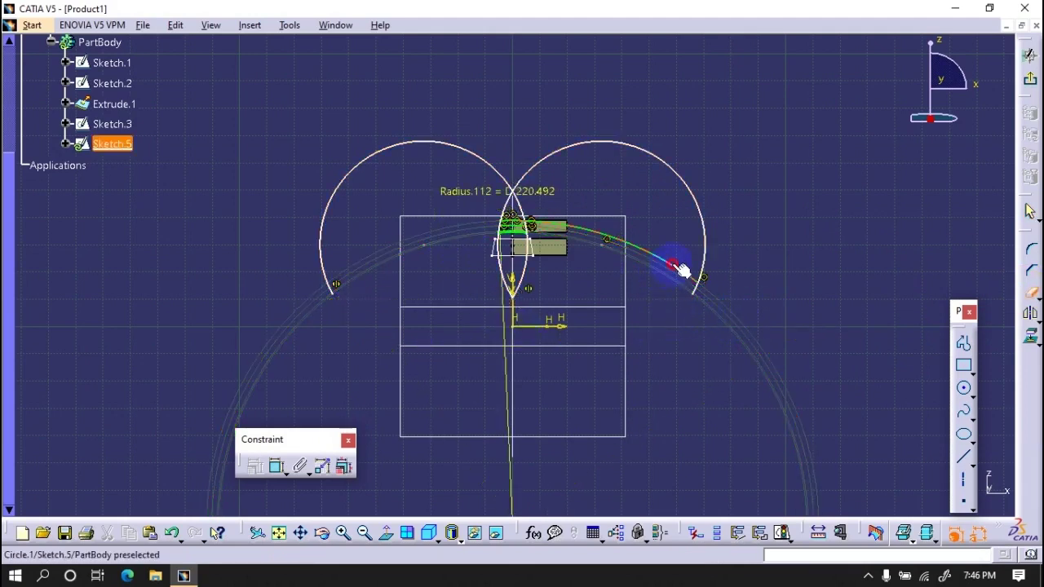
pyautogui.click(507, 181)
pyautogui.keyDown('ctrl'); pyautogui.moveTo(507, 181); pyautogui.dragTo(522, 158, button='middle'); pyautogui.keyUp('ctrl')
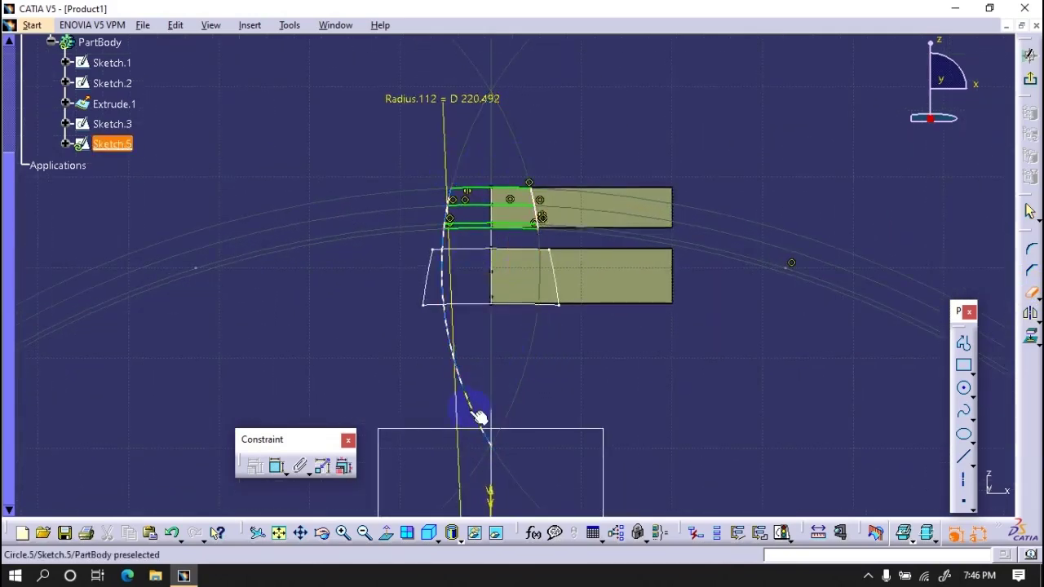
pyautogui.click(480, 214)
pyautogui.keyDown('ctrl'); pyautogui.moveTo(559, 275); pyautogui.dragTo(669, 326, button='middle'); pyautogui.keyUp('ctrl')
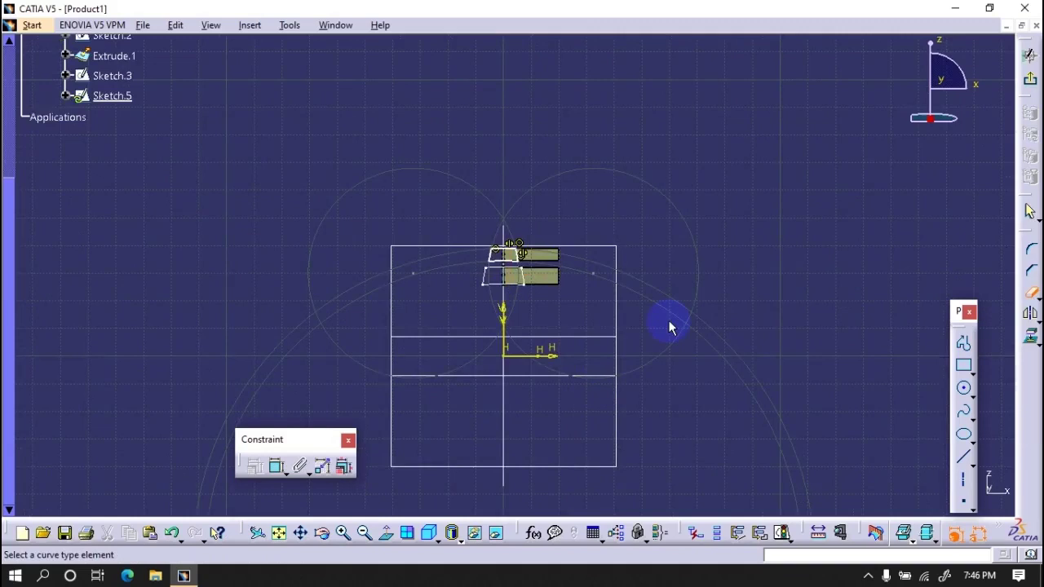
# Step: Exit Sketch.5 and start a new sketch
pyautogui.click(1033, 91)
pyautogui.moveTo(617, 289); pyautogui.dragTo(592, 361, button='middle')
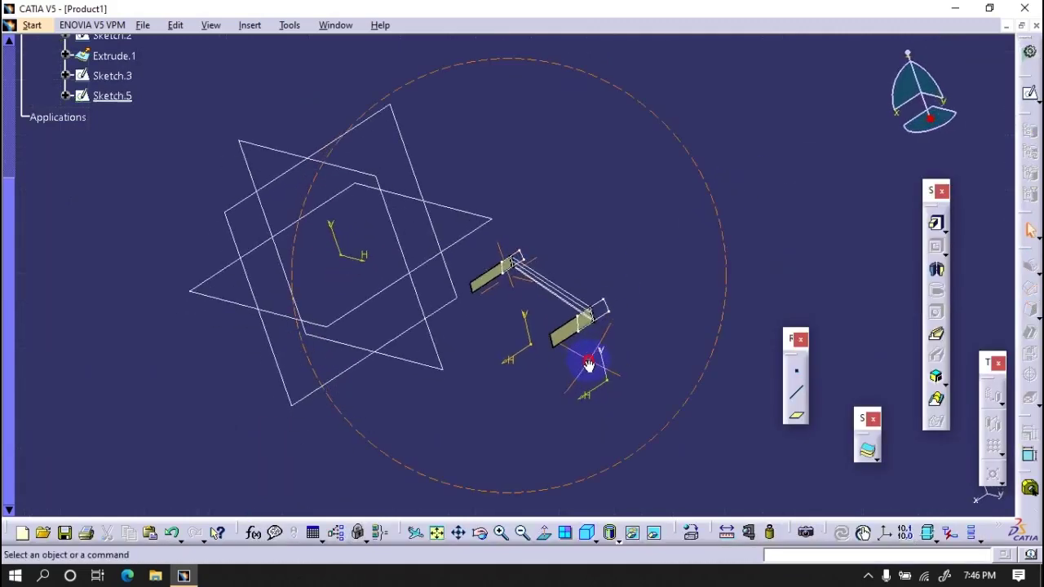
pyautogui.click(1030, 92)
# Step: Place Sketch.6 on the yz plane and draw the stepped cross-section profile
pyautogui.click(366, 187)
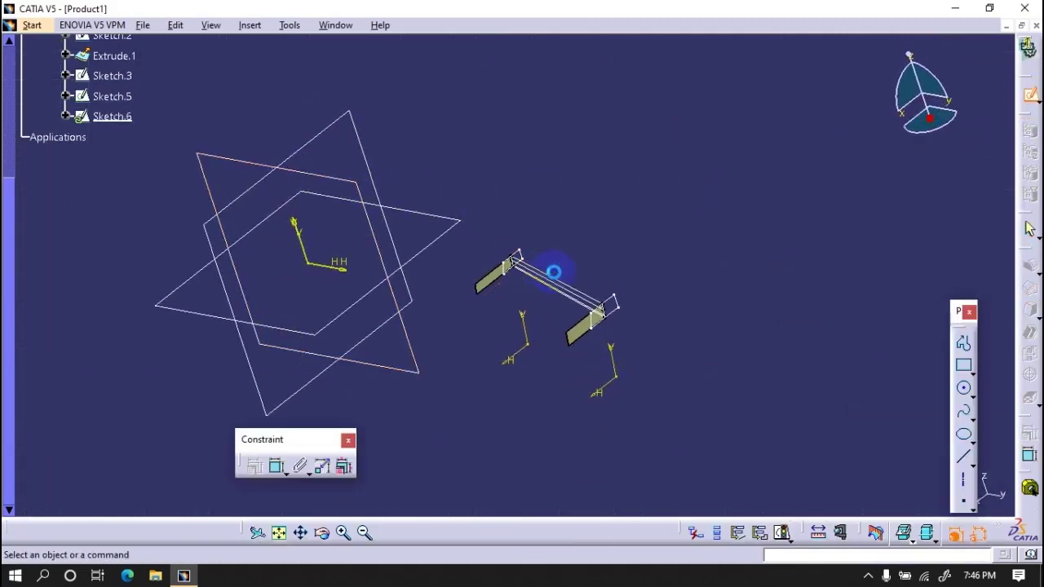
pyautogui.click(964, 344)
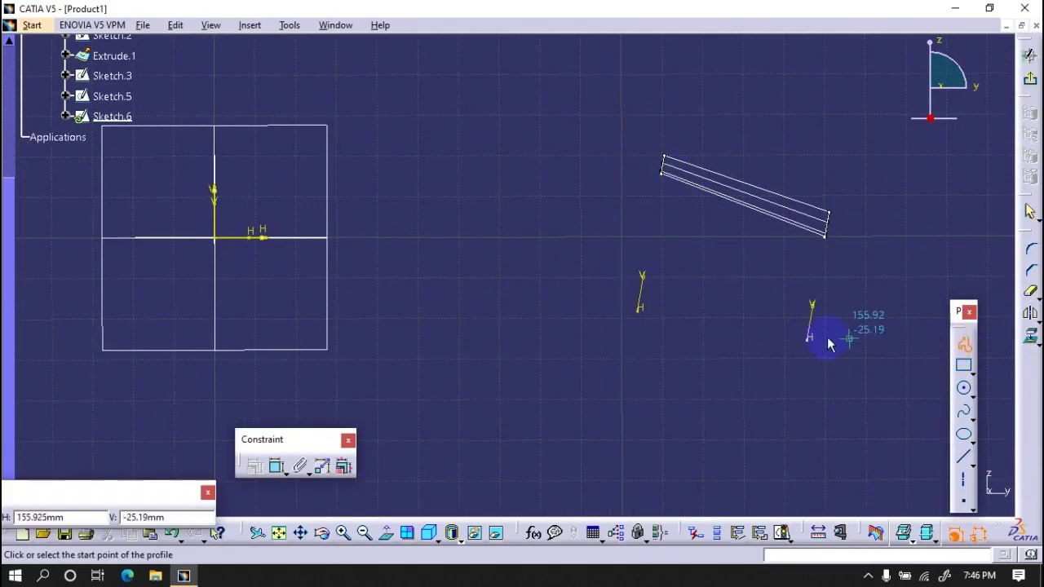
pyautogui.click(215, 157)
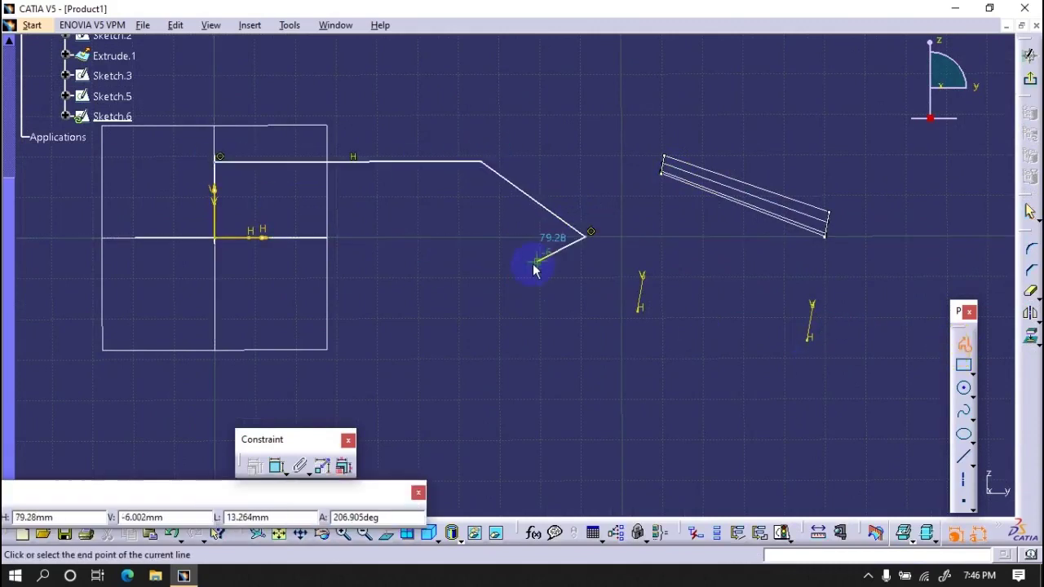
pyautogui.click(311, 395)
pyautogui.click(322, 164)
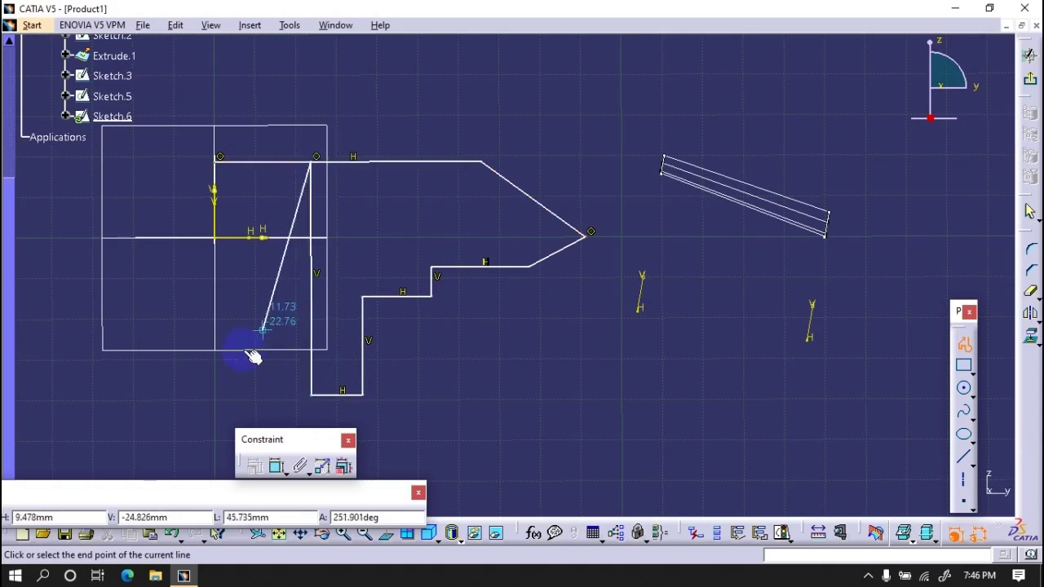
# Step: Make the profile's slanted tip coincident with the extruded block's corner
pyautogui.click(1030, 292)
pyautogui.moveTo(522, 298); pyautogui.dragTo(671, 273, button='middle')
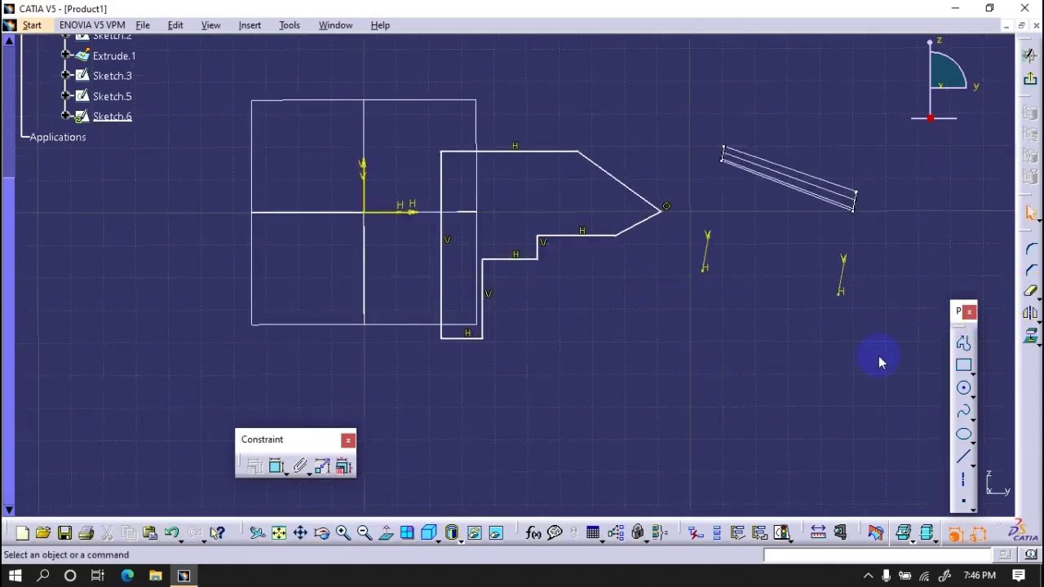
pyautogui.moveTo(880, 226); pyautogui.dragTo(663, 232, button='middle')
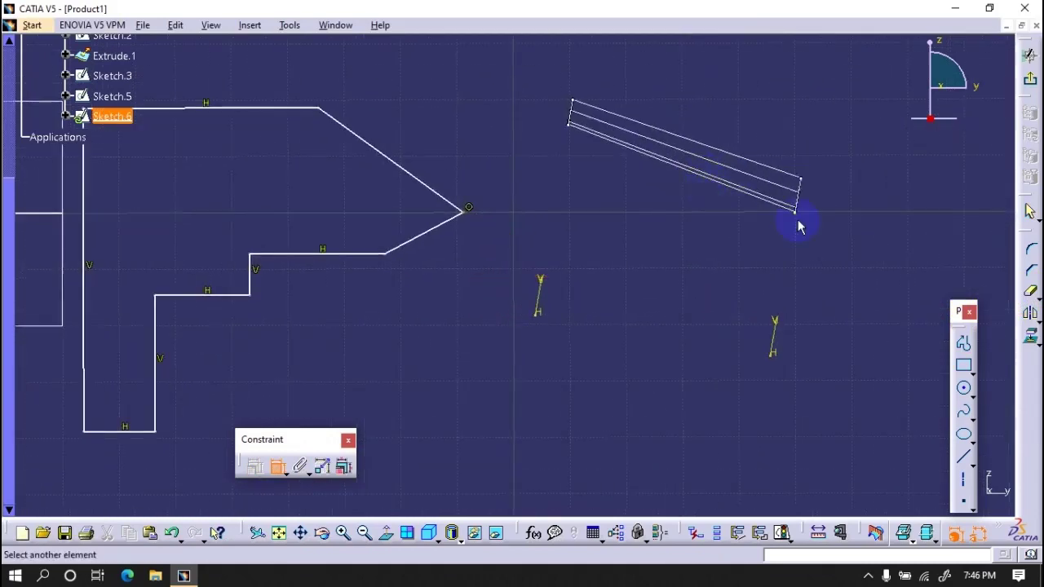
pyautogui.click(683, 227)
pyautogui.rightClick(645, 319)
pyautogui.click(677, 431)
pyautogui.moveTo(710, 301); pyautogui.dragTo(532, 149, button='middle')
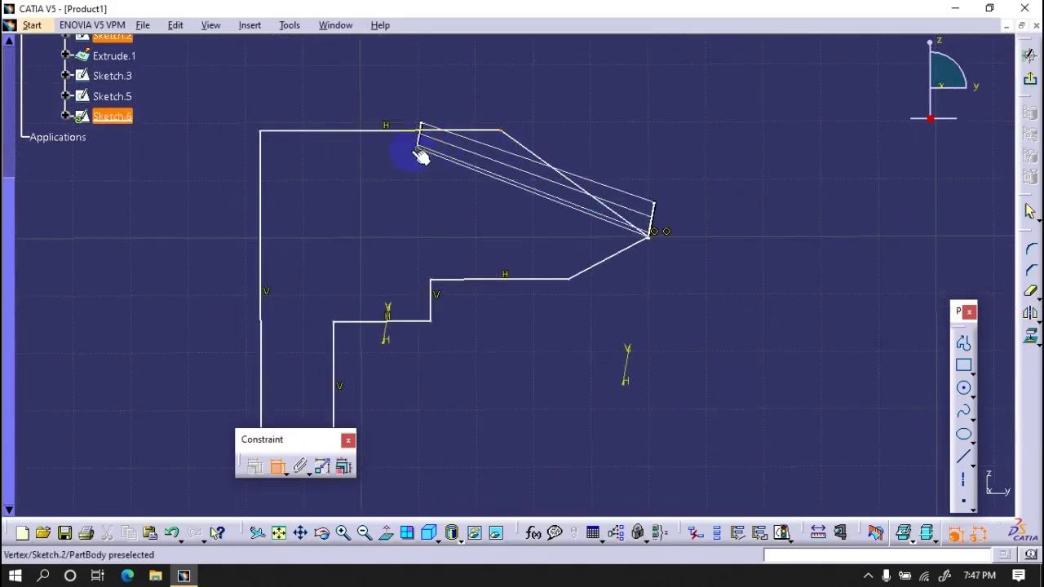
# Step: Hide Sketch.5, Sketch.3 and Extrude.1
pyautogui.scroll(2, 114, 122)
pyautogui.rightClick(111, 145)
pyautogui.click(139, 191)
pyautogui.rightClick(112, 124)
pyautogui.click(139, 168)
pyautogui.rightClick(113, 104)
pyautogui.click(139, 148)
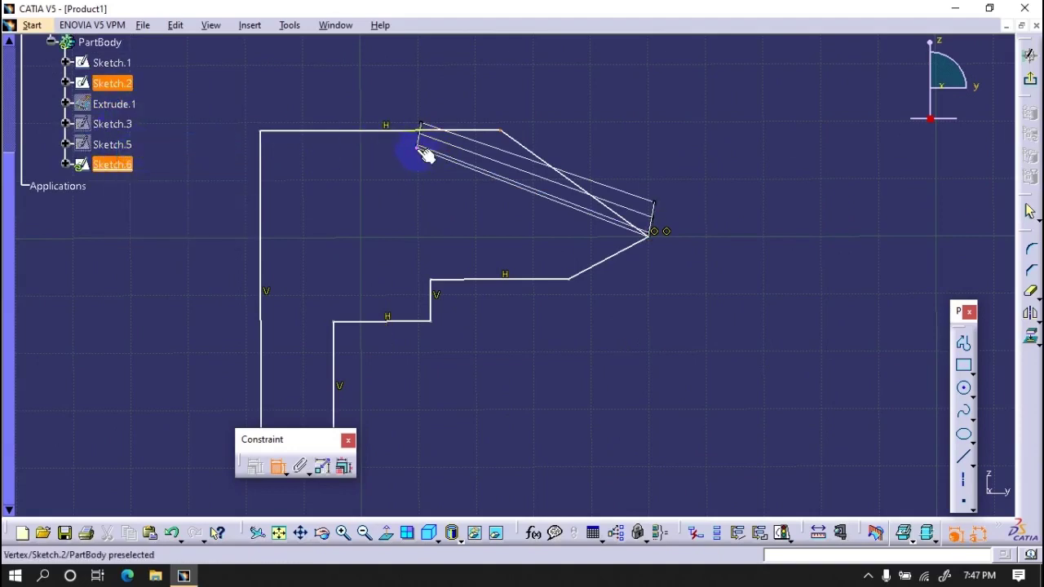
pyautogui.moveTo(450, 62); pyautogui.dragTo(401, 482, button='middle')
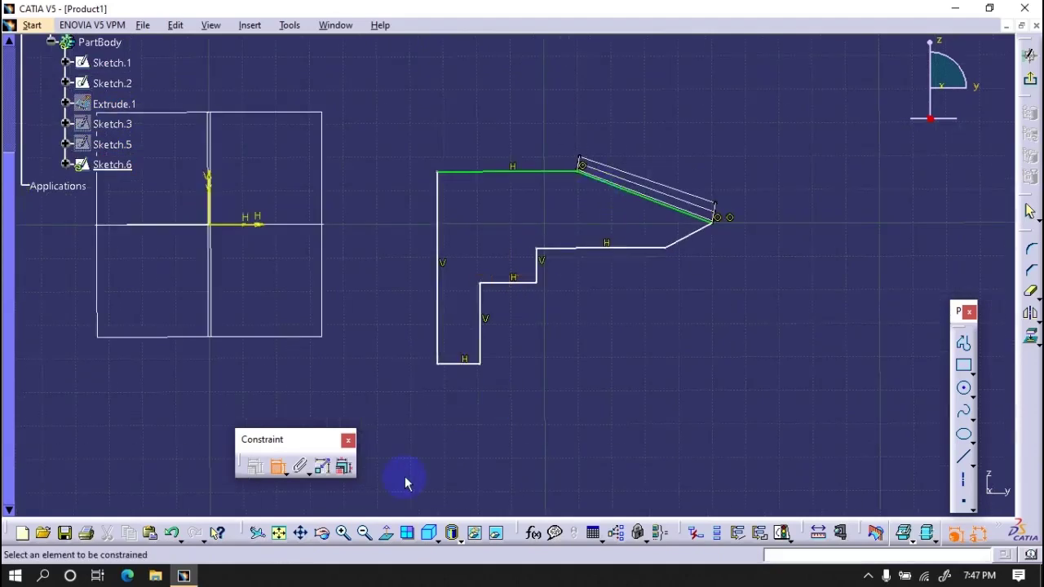
# Step: Dimension the profile's left edge 20 mm from the vertical axis
pyautogui.moveTo(485, 366); pyautogui.dragTo(652, 232, button='middle')
pyautogui.click(551, 189)
pyautogui.click(313, 134)
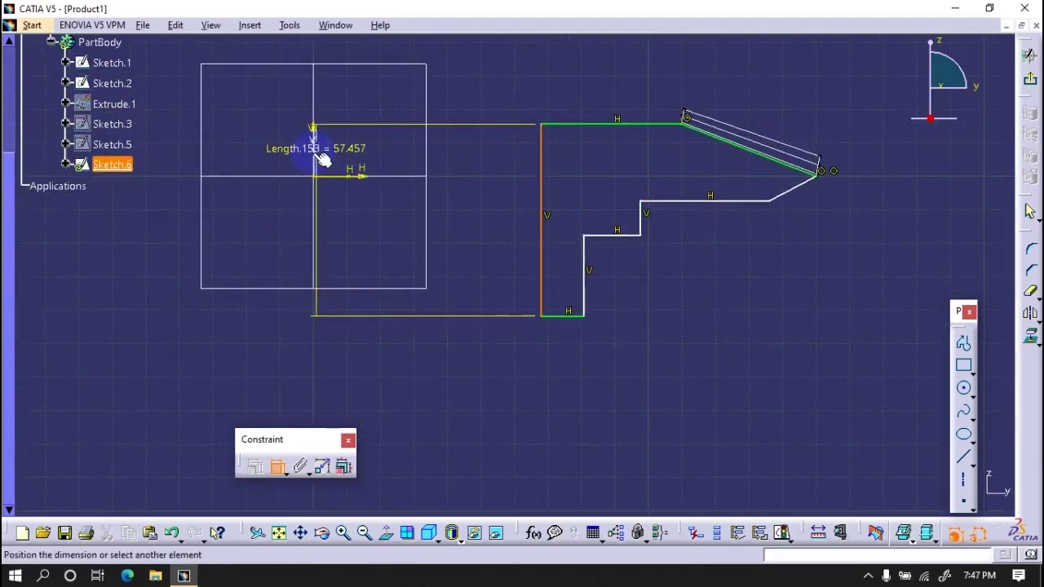
pyautogui.doubleClick(373, 238)
pyautogui.write('20')
pyautogui.press('Return')
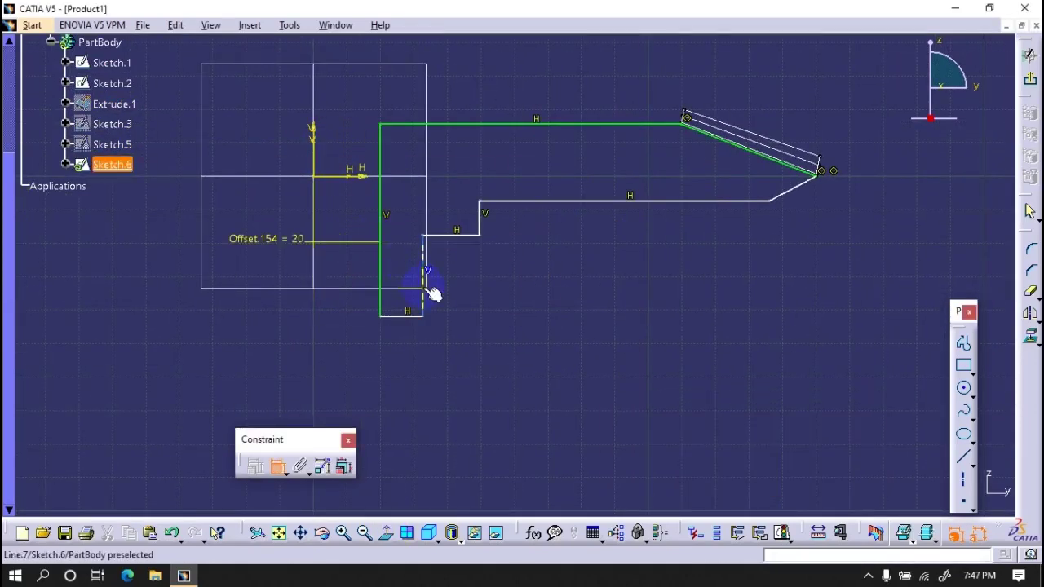
# Step: Constrain the short vertical step line with a 60 mm offset, briefly showing Part1 for reference
pyautogui.click(480, 218)
pyautogui.scroll(3, 220, 301)
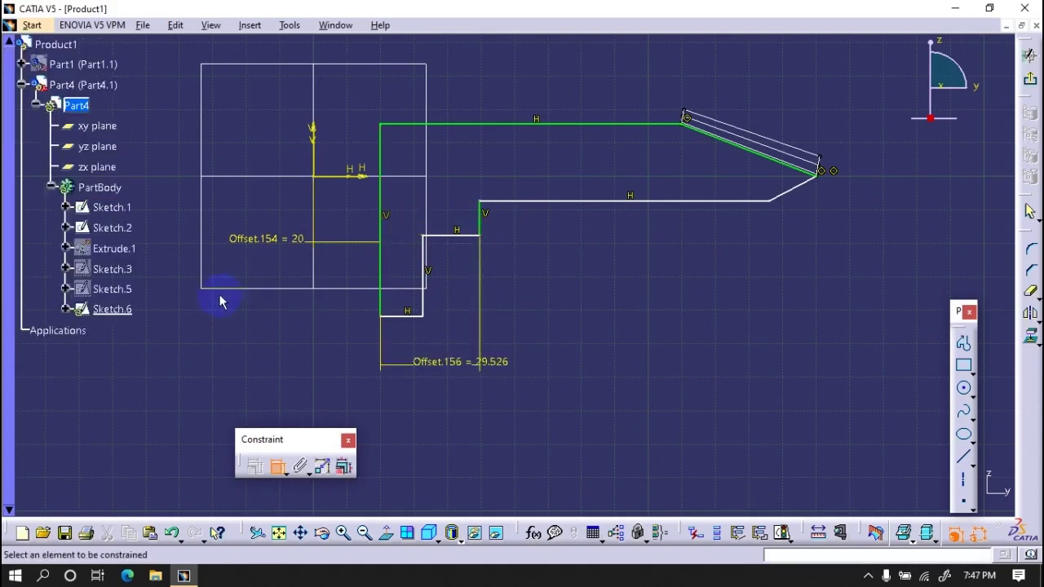
pyautogui.rightClick(85, 63)
pyautogui.click(124, 111)
pyautogui.rightClick(104, 74)
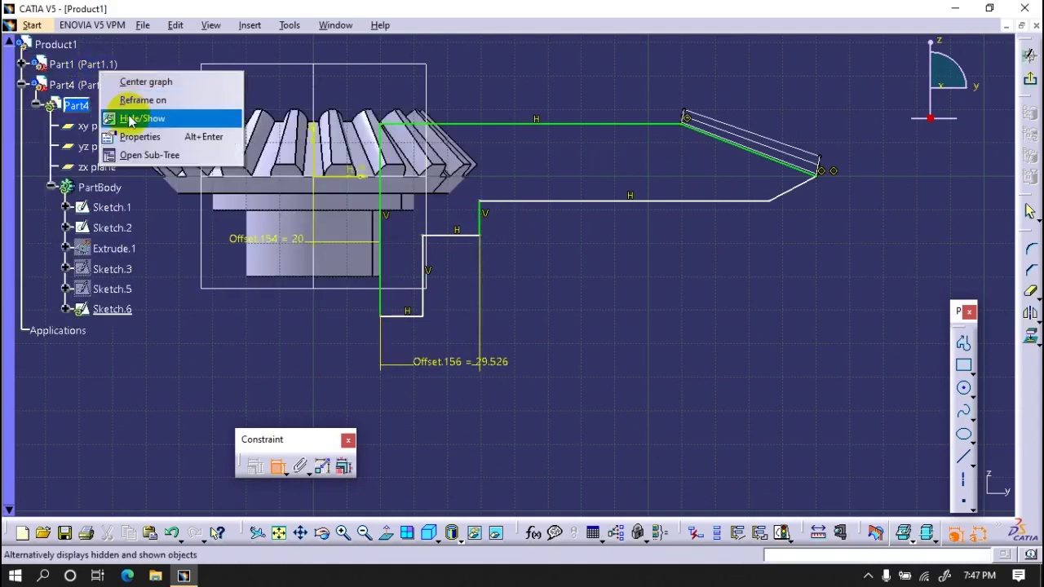
pyautogui.click(139, 121)
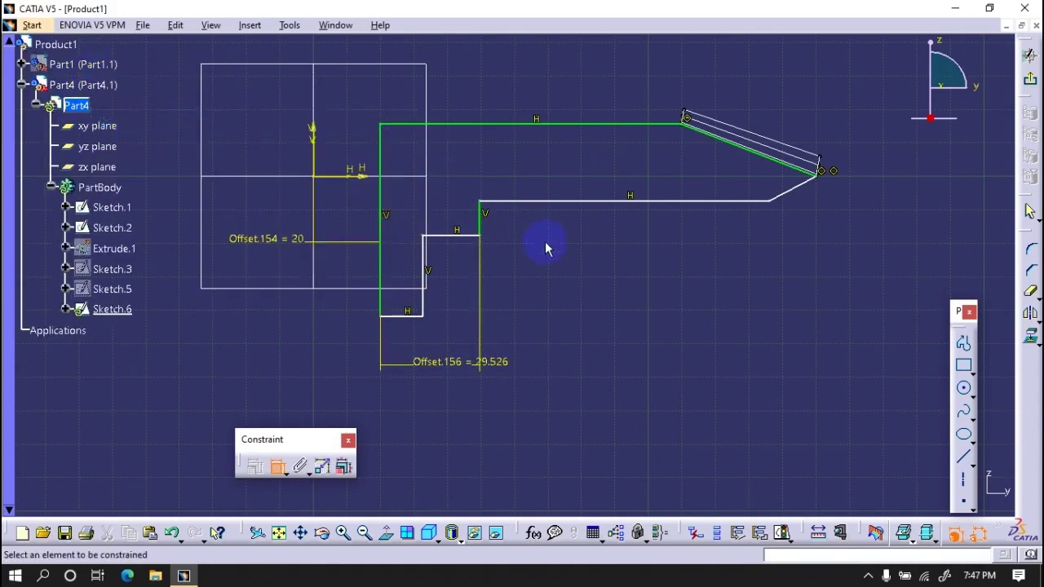
pyautogui.doubleClick(493, 364)
pyautogui.write('60')
pyautogui.press('Return')
# Step: Set the sloped line's angle dimension to 90°
pyautogui.click(789, 190)
pyautogui.click(716, 177)
pyautogui.doubleClick(728, 169)
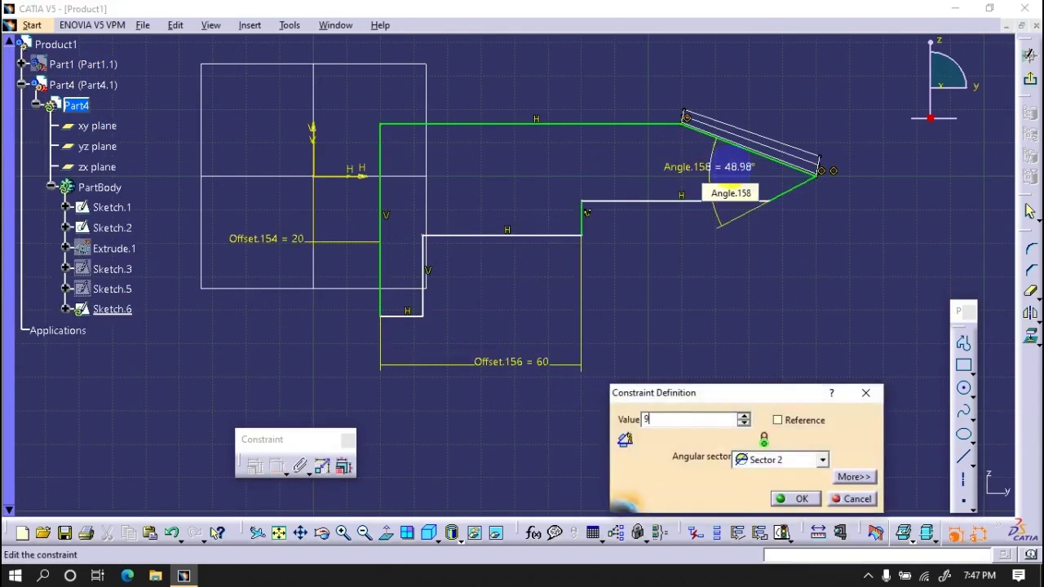
pyautogui.write('90')
pyautogui.press('Return')
# Step: Add offsets of 15 and 5 between the horizontal lines
pyautogui.click(598, 231)
pyautogui.click(351, 175)
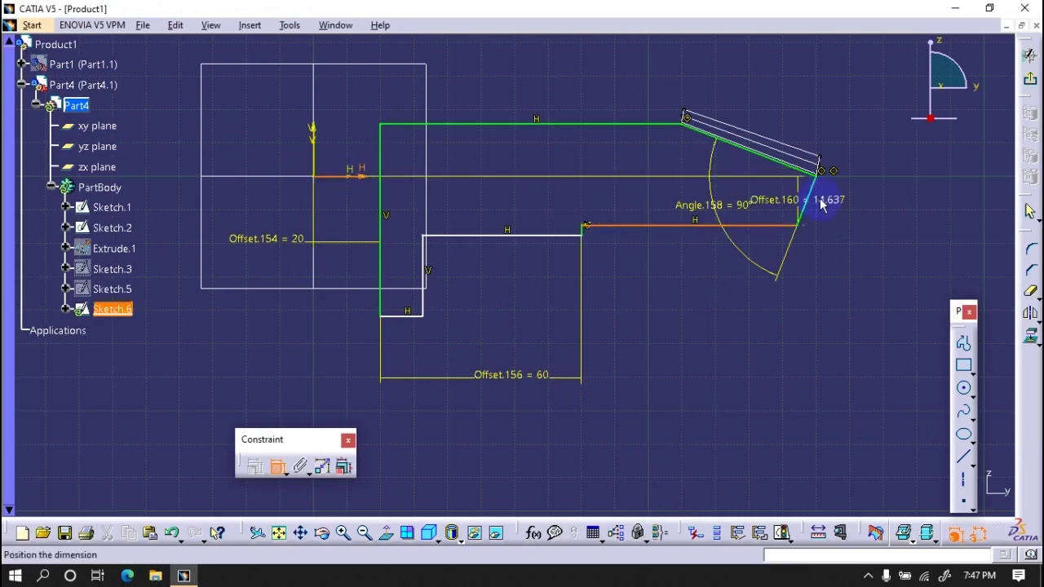
pyautogui.click(889, 201)
pyautogui.doubleClick(889, 202)
pyautogui.write('15')
pyautogui.press('Return')
pyautogui.click(663, 275)
pyautogui.doubleClick(664, 275)
pyautogui.write('5')
pyautogui.press('Return')
# Step: Dimension the bottom lines with lengths 20 and 30
pyautogui.click(416, 316)
pyautogui.click(752, 328)
pyautogui.doubleClick(752, 328)
pyautogui.write('20')
pyautogui.press('Return')
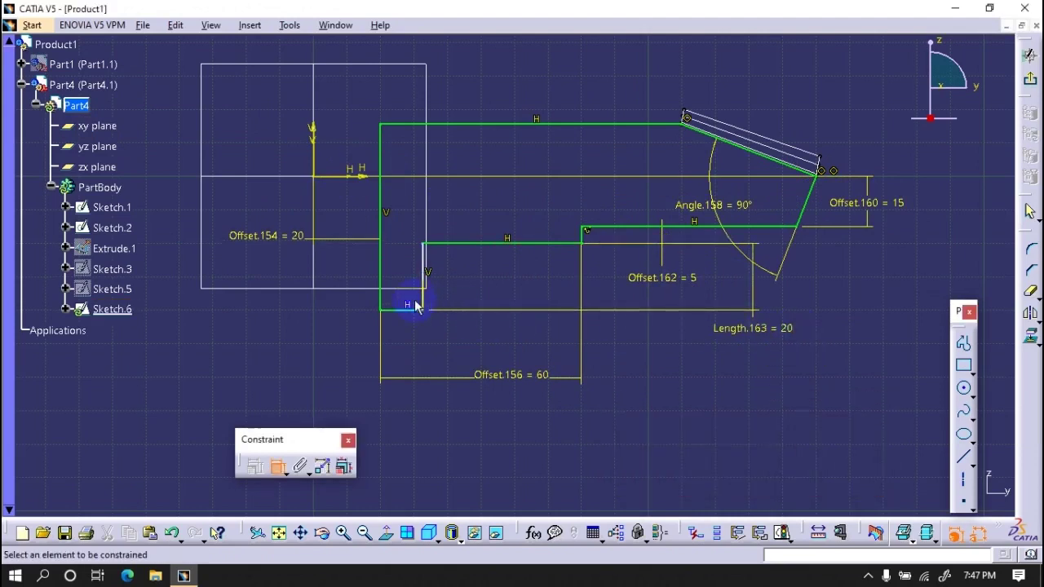
pyautogui.click(481, 457)
pyautogui.doubleClick(514, 459)
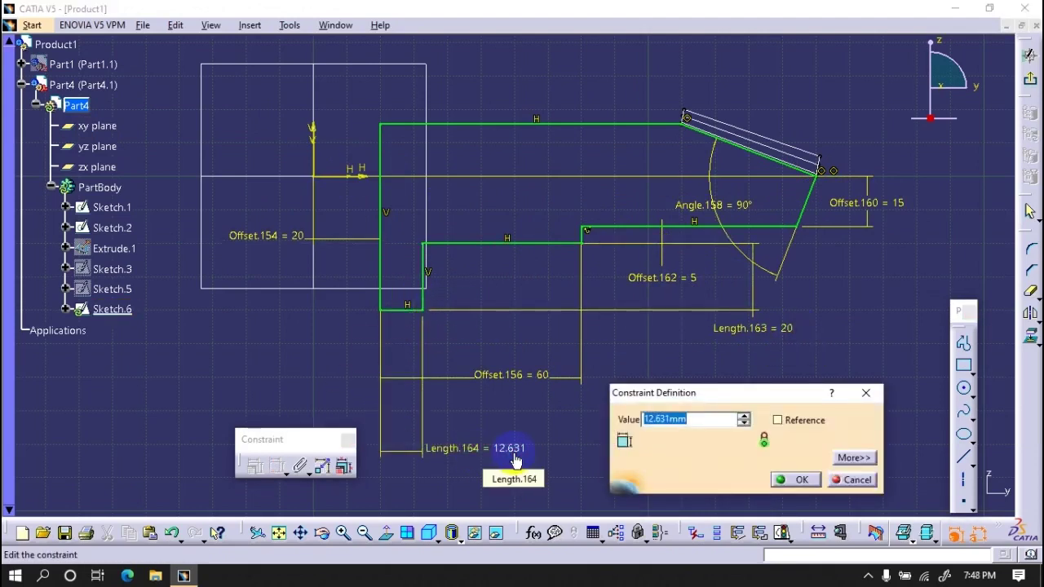
pyautogui.write('30')
pyautogui.press('Return')
# Step: Recheck that Offset.162 stays at 5 and leave the sketch for 3D
pyautogui.doubleClick(652, 307)
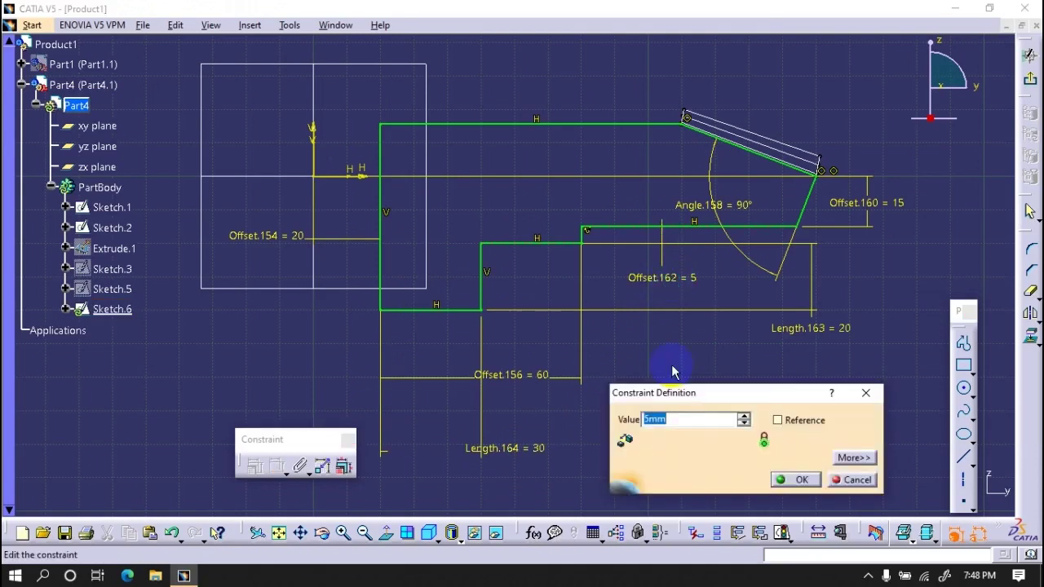
pyautogui.press('Return')
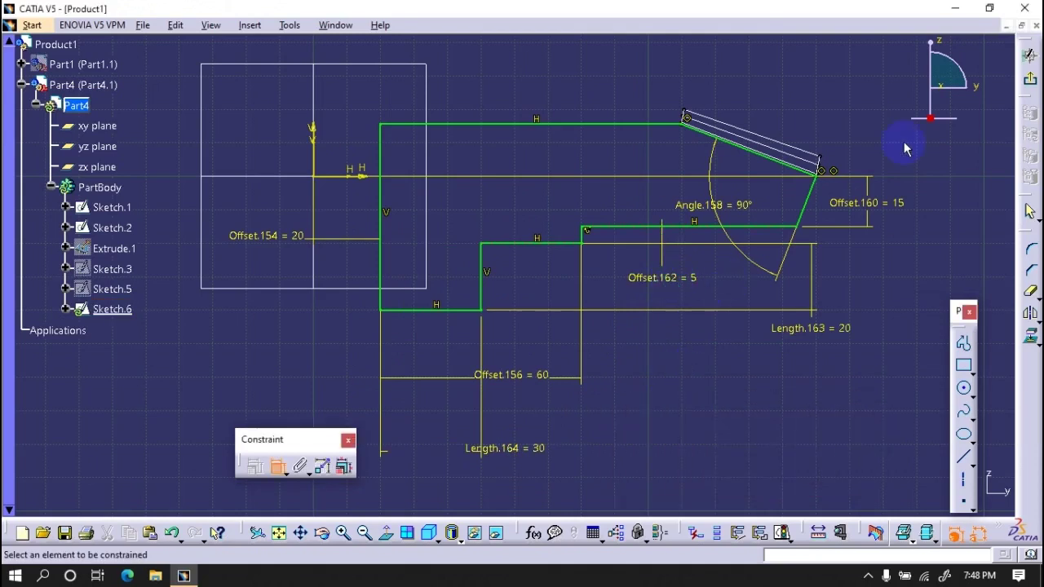
pyautogui.click(1030, 81)
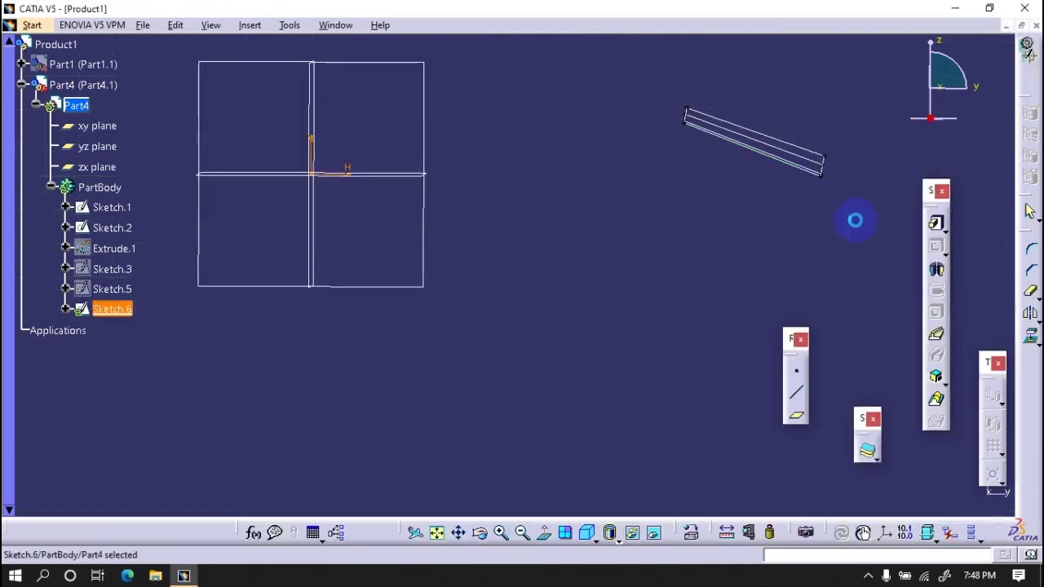
# Step: Revolve Sketch.6 a full 360° around the Z axis into Shaft.1
pyautogui.click(934, 271)
pyautogui.rightClick(904, 432)
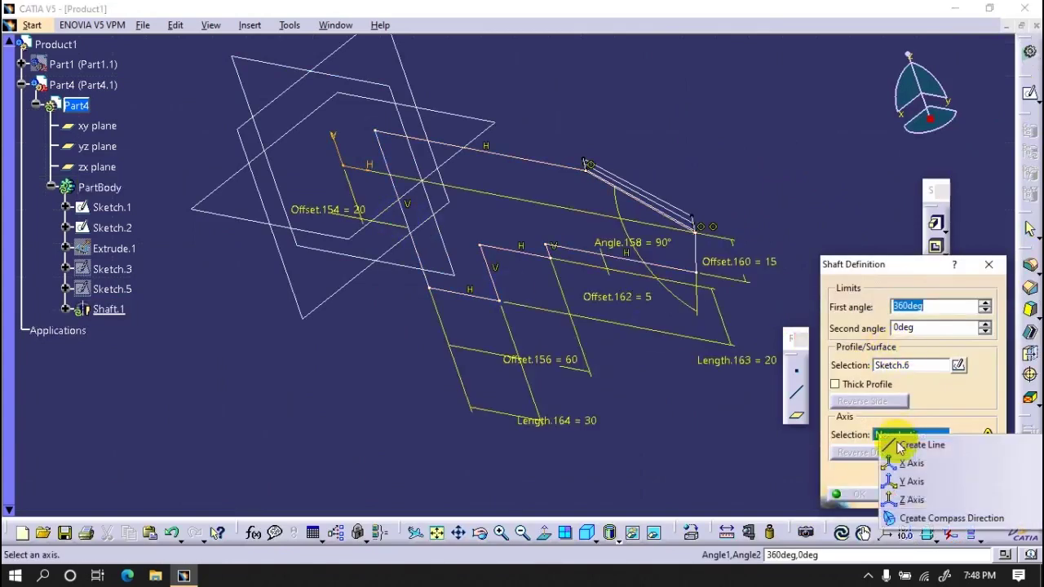
pyautogui.click(909, 489)
pyautogui.click(854, 494)
pyautogui.click(786, 477)
# Step: Hide the leftover Sketch.5 and Sketch.1 geometry on the part
pyautogui.rightClick(111, 309)
pyautogui.click(112, 288)
pyautogui.rightClick(111, 289)
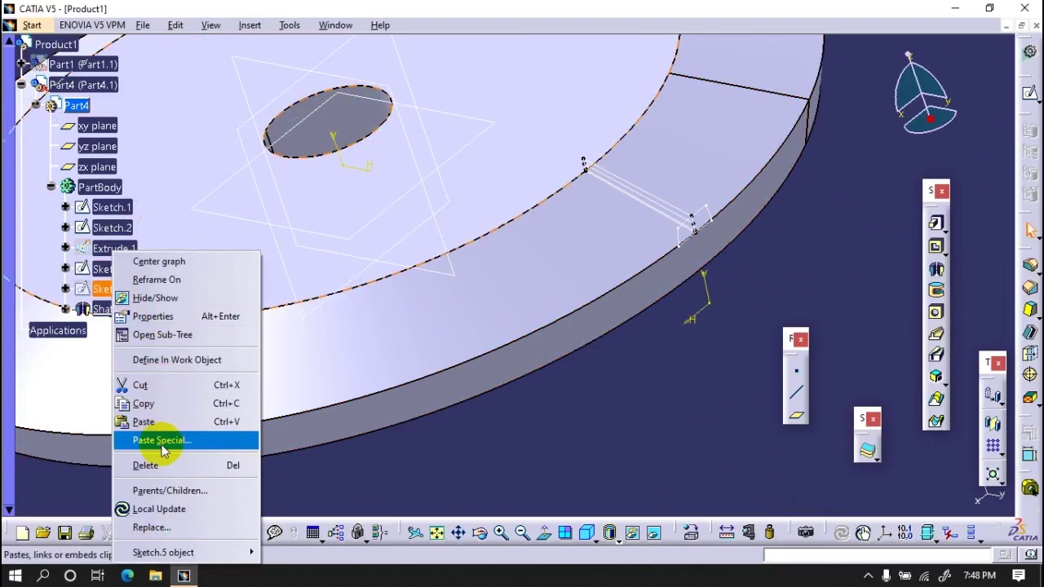
pyautogui.click(155, 297)
pyautogui.rightClick(111, 228)
pyautogui.click(155, 276)
pyautogui.rightClick(123, 214)
pyautogui.click(163, 257)
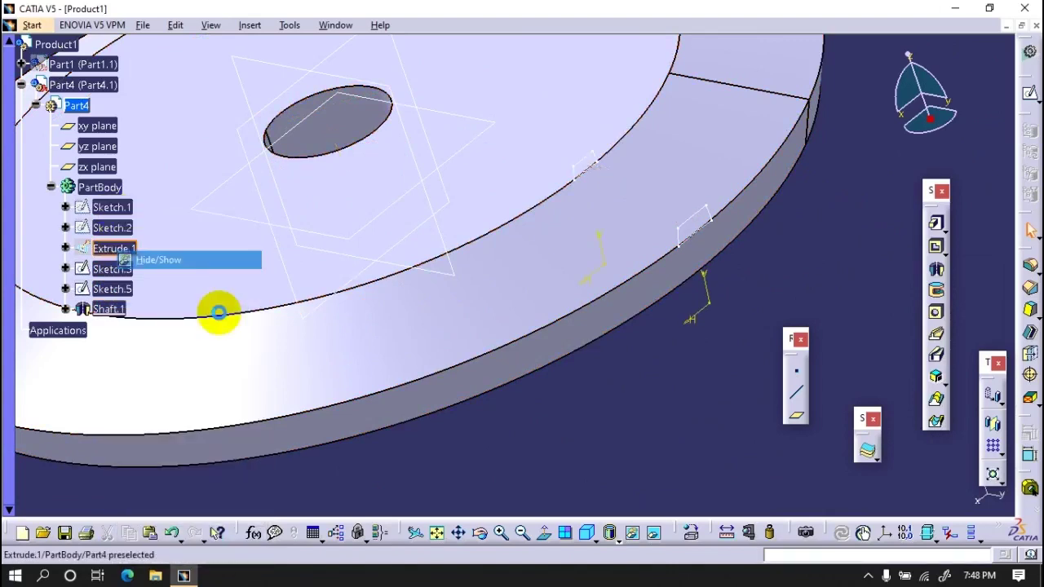
# Step: Loft a tooth from Sketch.3 to Sketch.5, moving Closing Point1 onto the matching vertex
pyautogui.click(939, 424)
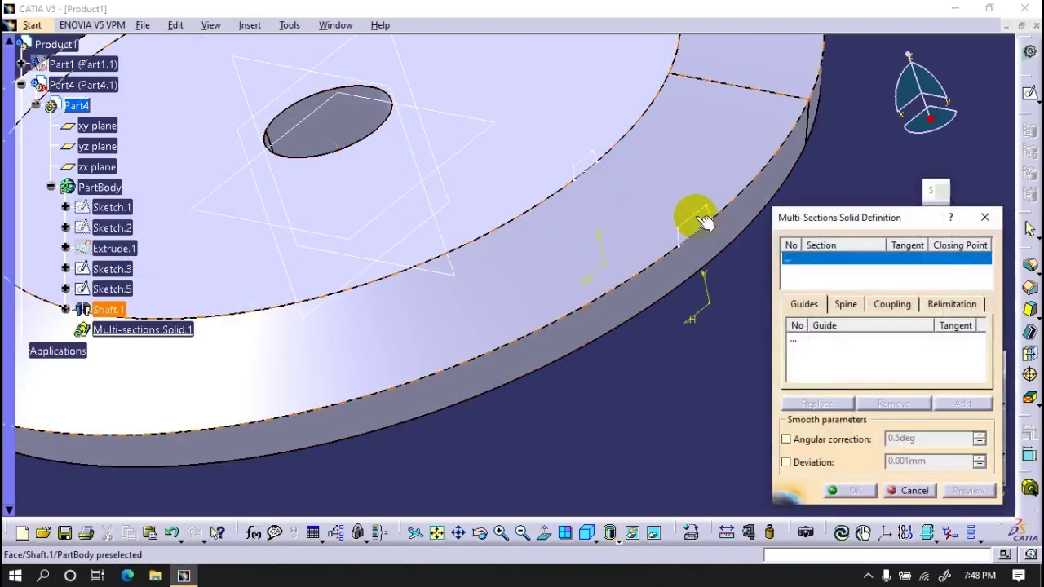
pyautogui.click(694, 219)
pyautogui.click(593, 167)
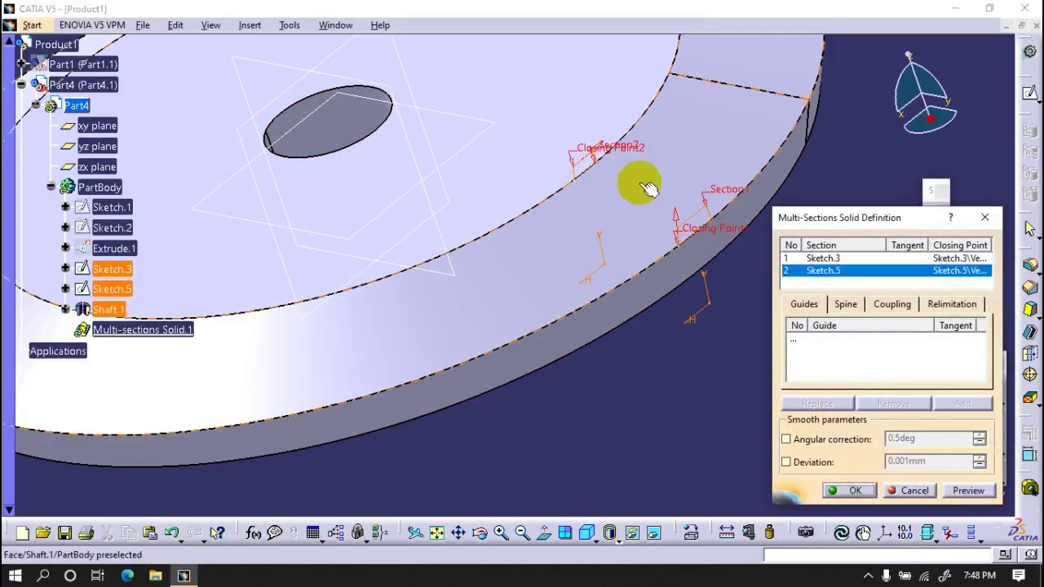
pyautogui.moveTo(575, 315); pyautogui.dragTo(647, 275, button='middle')
pyautogui.rightClick(720, 292)
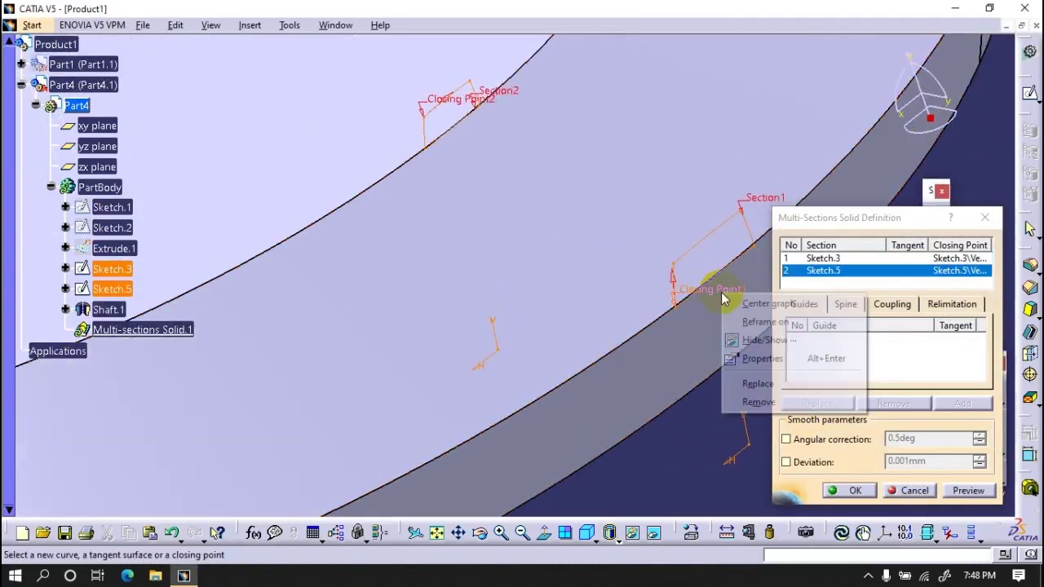
pyautogui.click(757, 383)
pyautogui.click(672, 261)
pyautogui.click(968, 490)
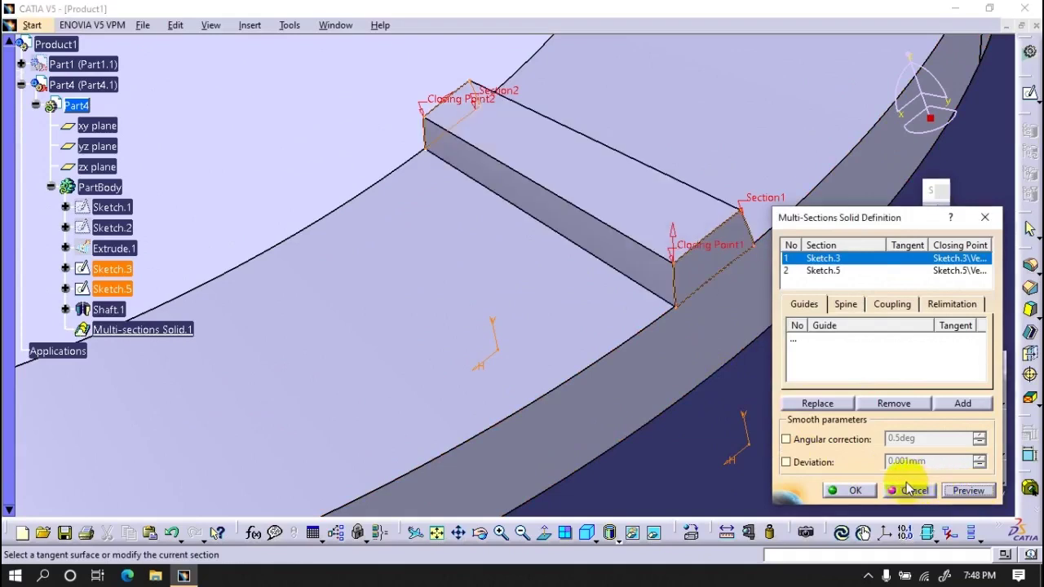
pyautogui.click(848, 490)
pyautogui.moveTo(726, 430); pyautogui.dragTo(683, 394, button='middle')
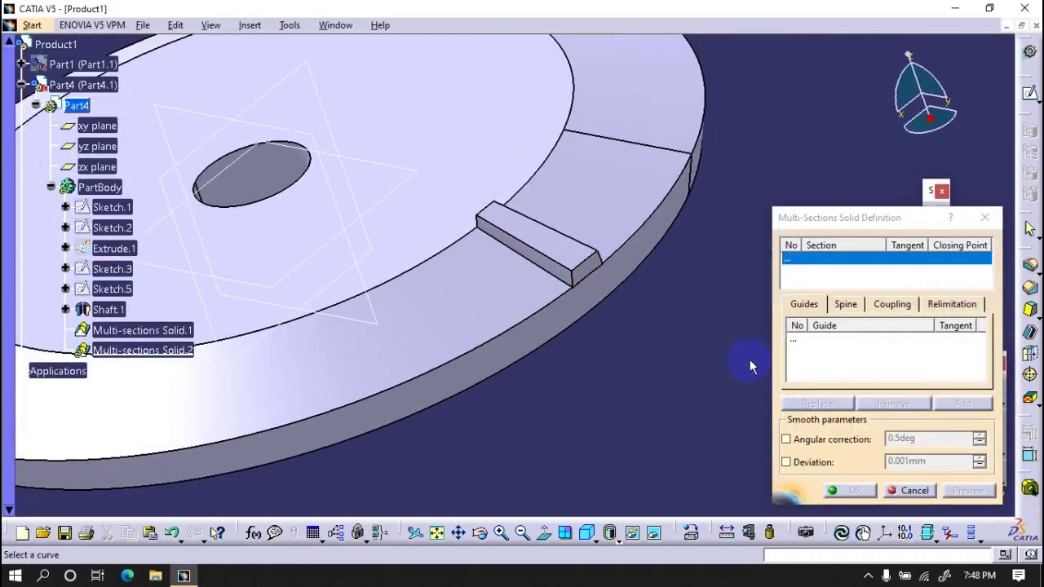
pyautogui.click(909, 490)
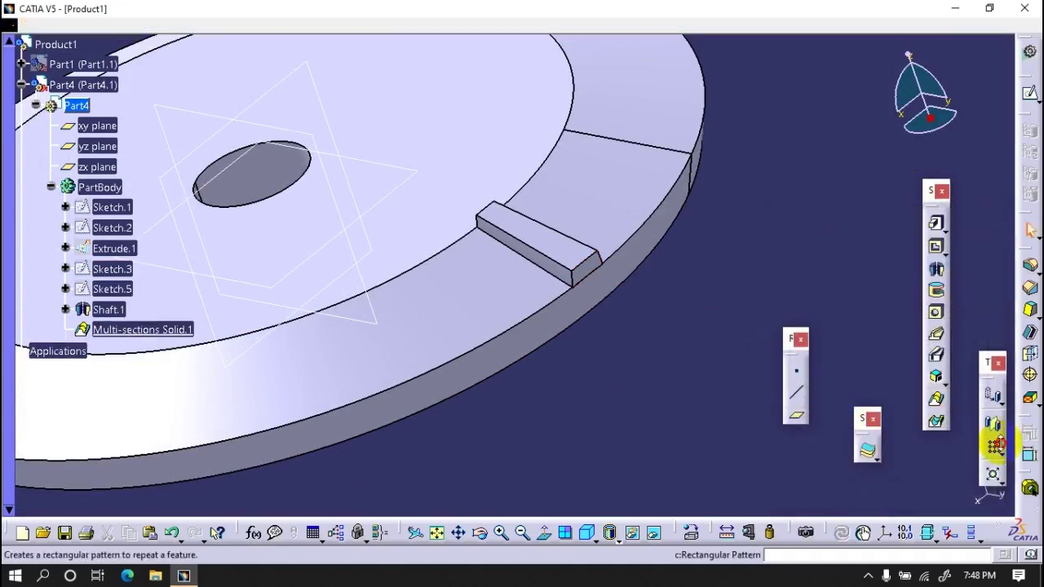
# Step: Circular-pattern Multi-sections Solid.1 as a complete crown of 36 instances around the disc face
pyautogui.click(982, 456)
pyautogui.click(783, 432)
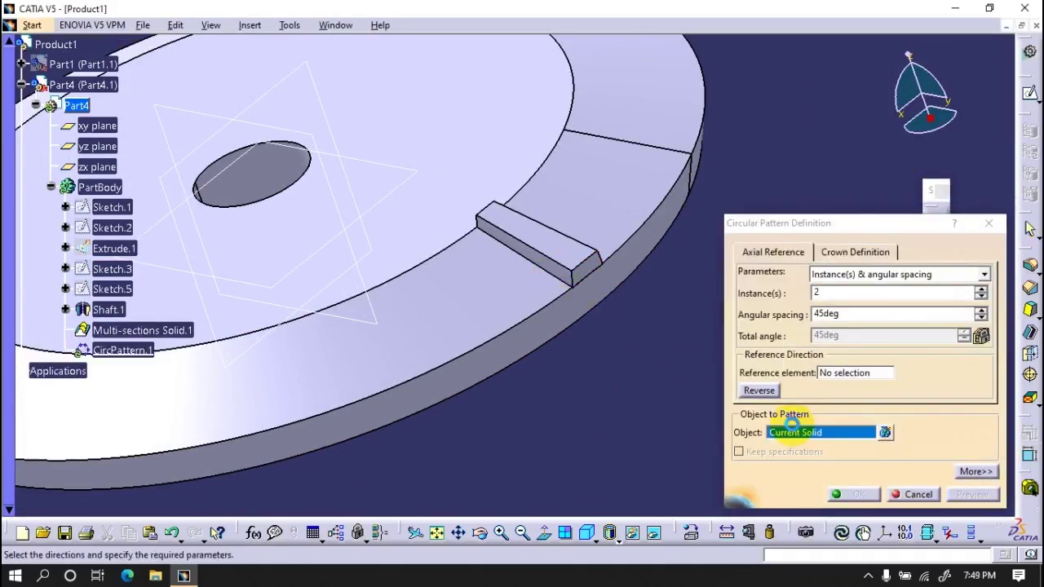
pyautogui.click(583, 244)
pyautogui.click(831, 375)
pyautogui.click(408, 194)
pyautogui.click(840, 274)
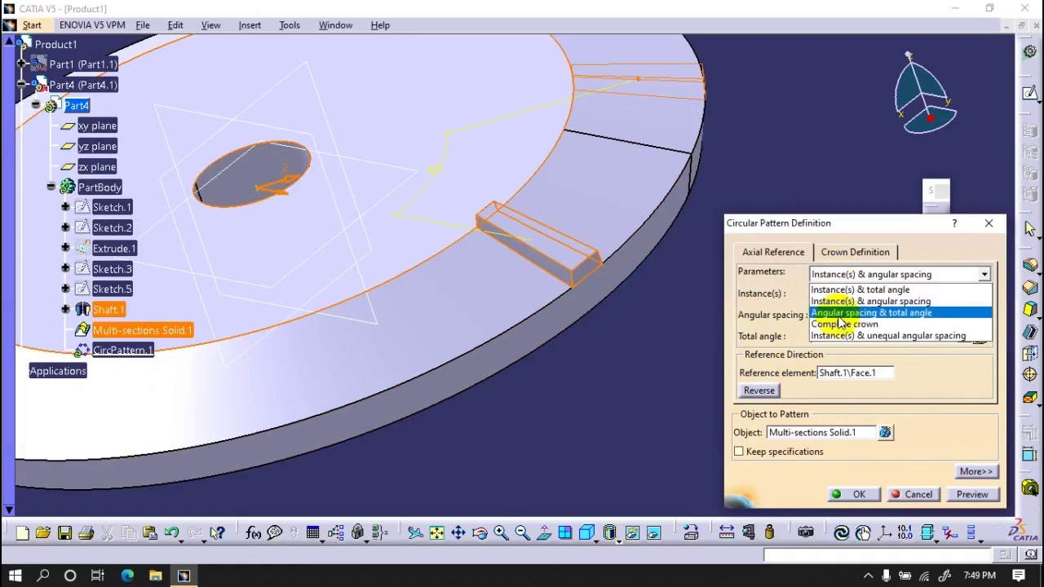
pyautogui.click(848, 323)
pyautogui.press('Return')
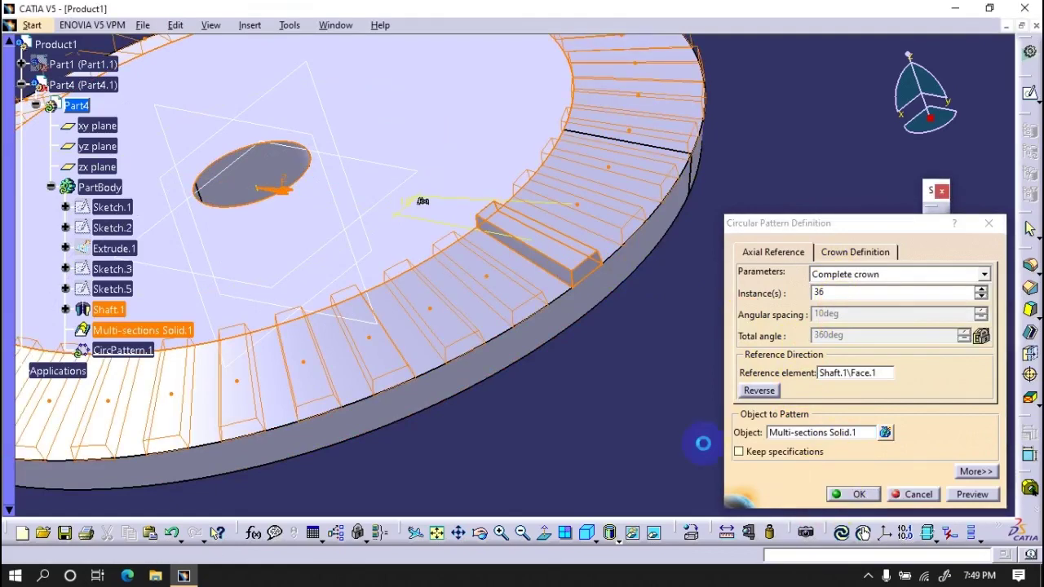
pyautogui.press('Return')
pyautogui.moveTo(554, 314)
pyautogui.mouseDown(button='middle')
pyautogui.moveTo(416, 245)
pyautogui.moveTo(514, 340)
pyautogui.moveTo(492, 235)
pyautogui.moveTo(498, 326)
pyautogui.mouseUp(button='middle')
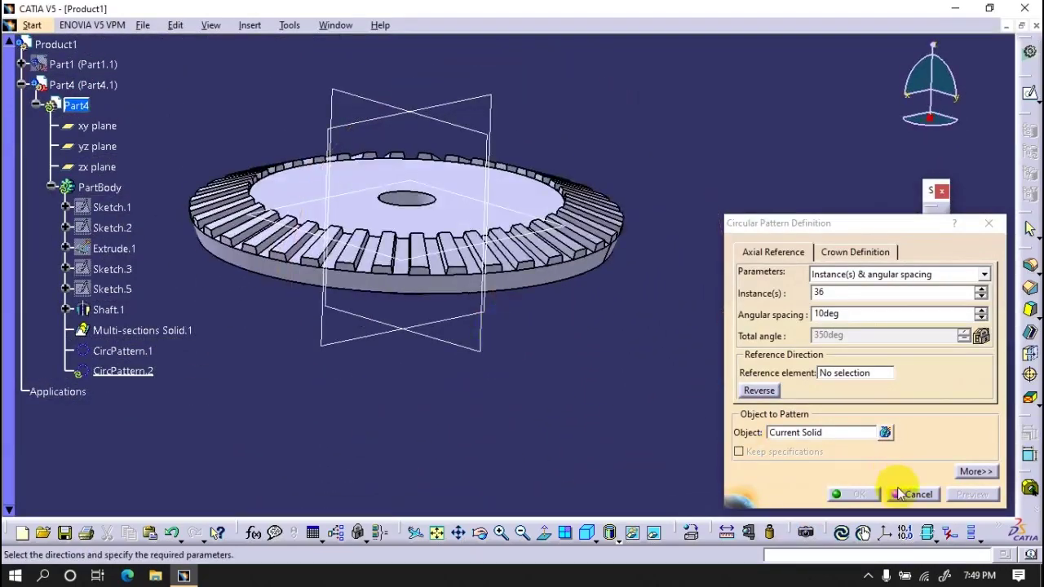
pyautogui.click(907, 494)
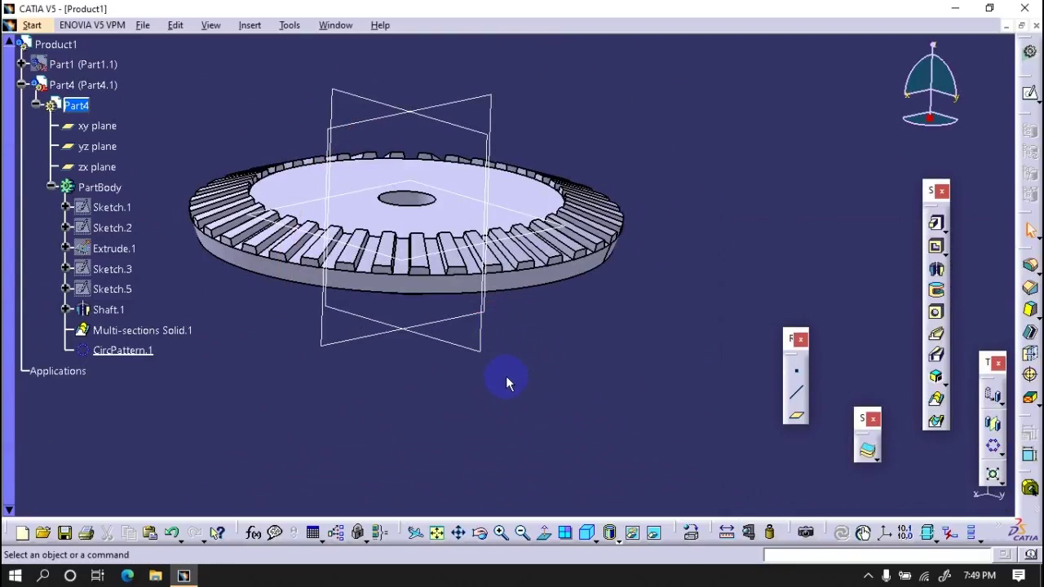
# Step: Inspect the finished teeth, hide Part1 and Part4, then collapse the Part4 tree node
pyautogui.moveTo(505, 380)
pyautogui.mouseDown(button='middle')
pyautogui.moveTo(556, 394)
pyautogui.moveTo(555, 347)
pyautogui.mouseUp(button='middle')
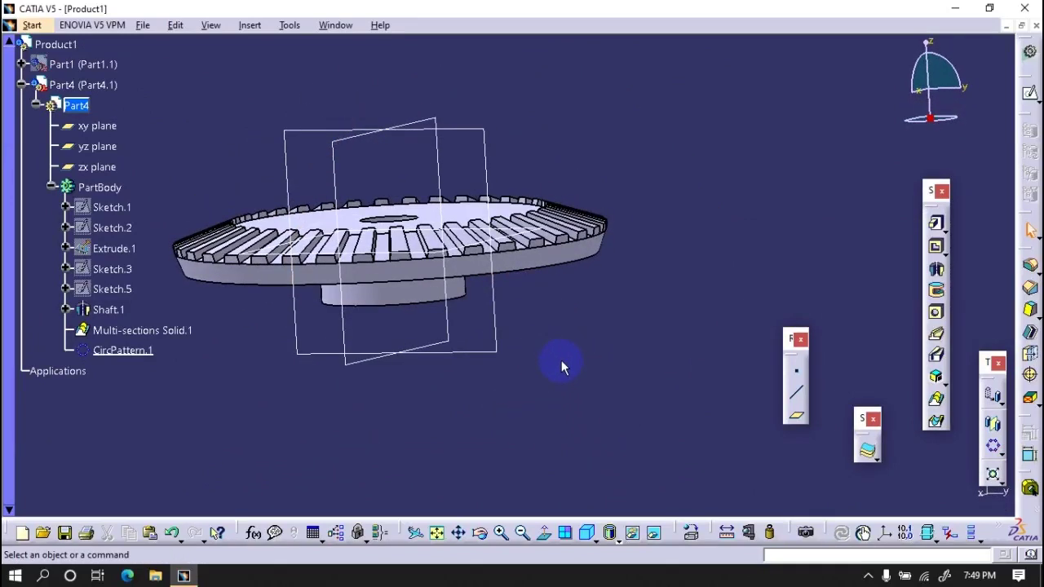
pyautogui.rightClick(73, 65)
pyautogui.click(104, 98)
pyautogui.moveTo(345, 191); pyautogui.dragTo(516, 254, button='middle')
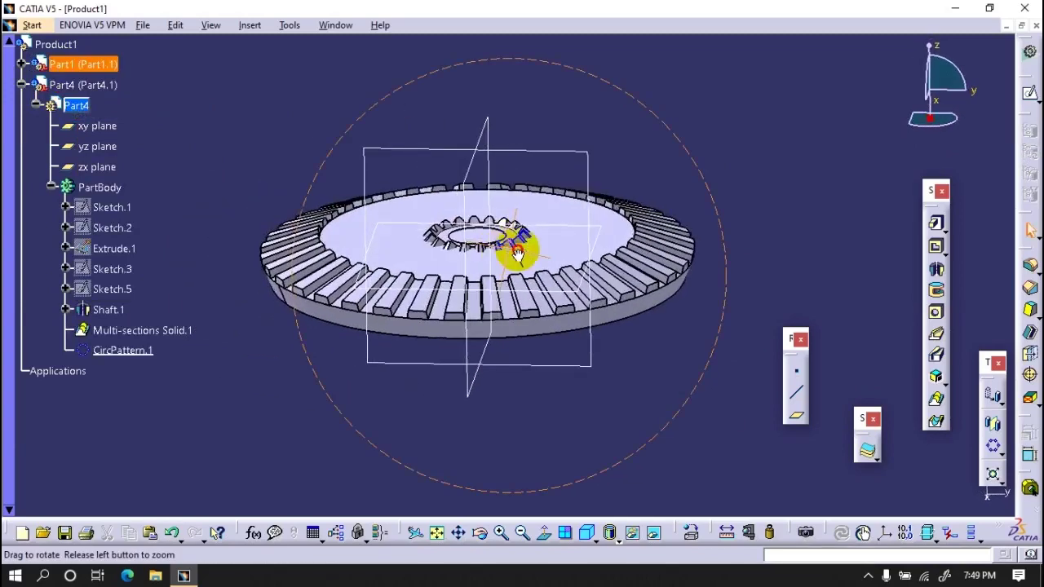
pyautogui.rightClick(77, 85)
pyautogui.click(128, 133)
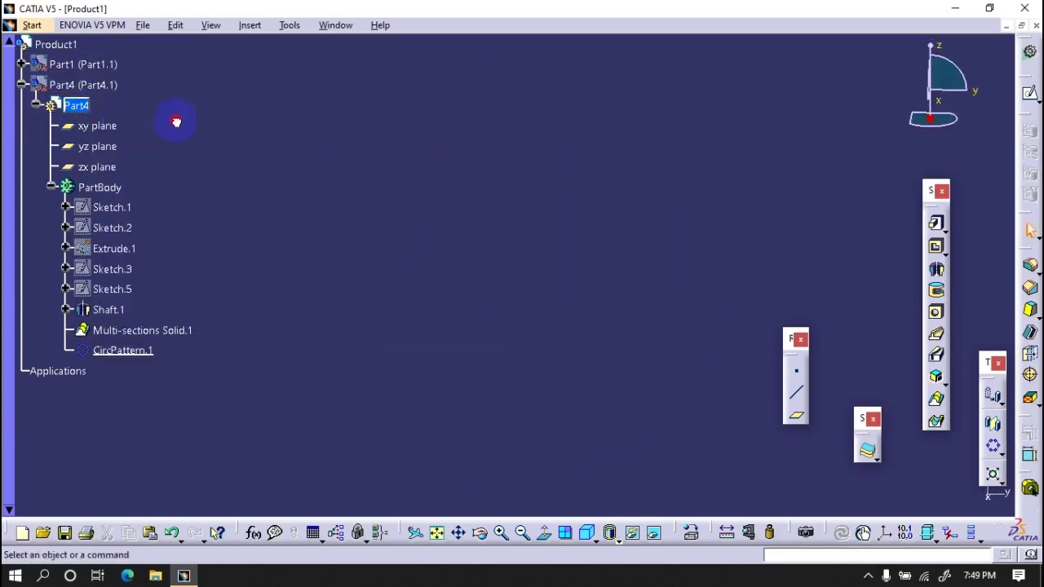
pyautogui.click(867, 553)
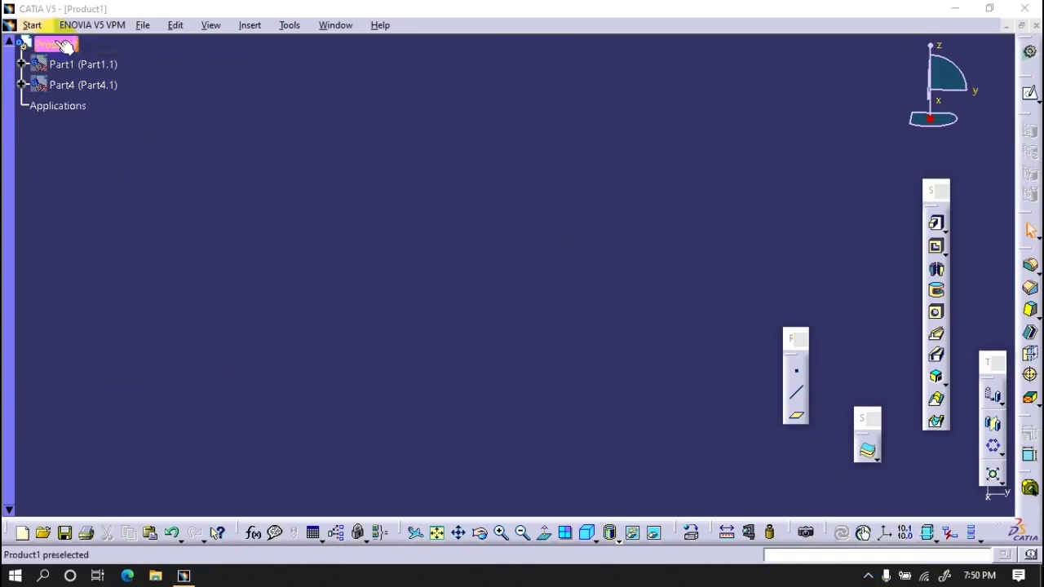
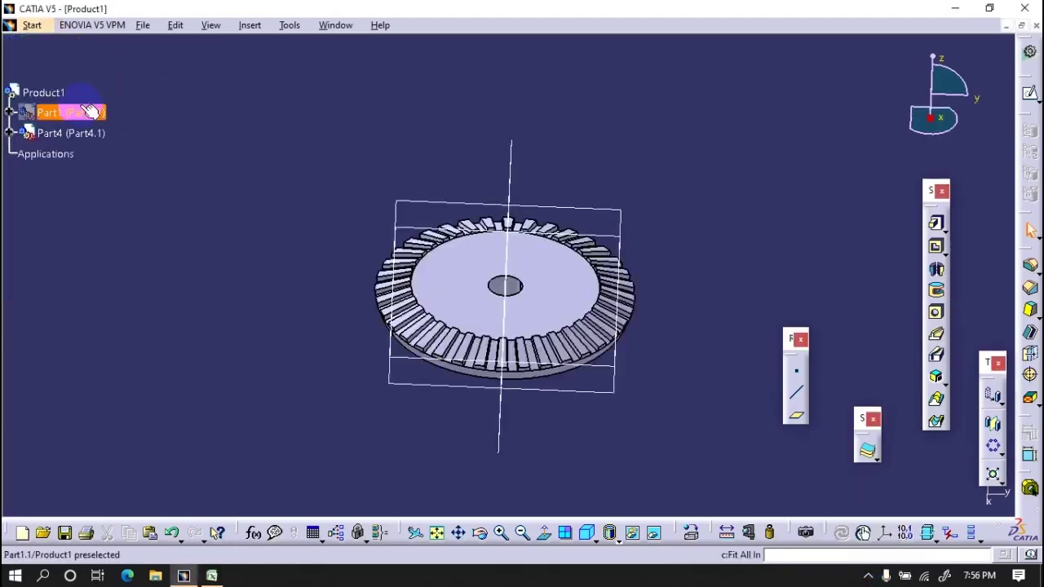
# Step: Copy Sketch.1 from the ring gear Part4's PartBody
pyautogui.rightClick(37, 92)
pyautogui.press('Escape')
pyautogui.click(8, 132)
pyautogui.click(23, 152)
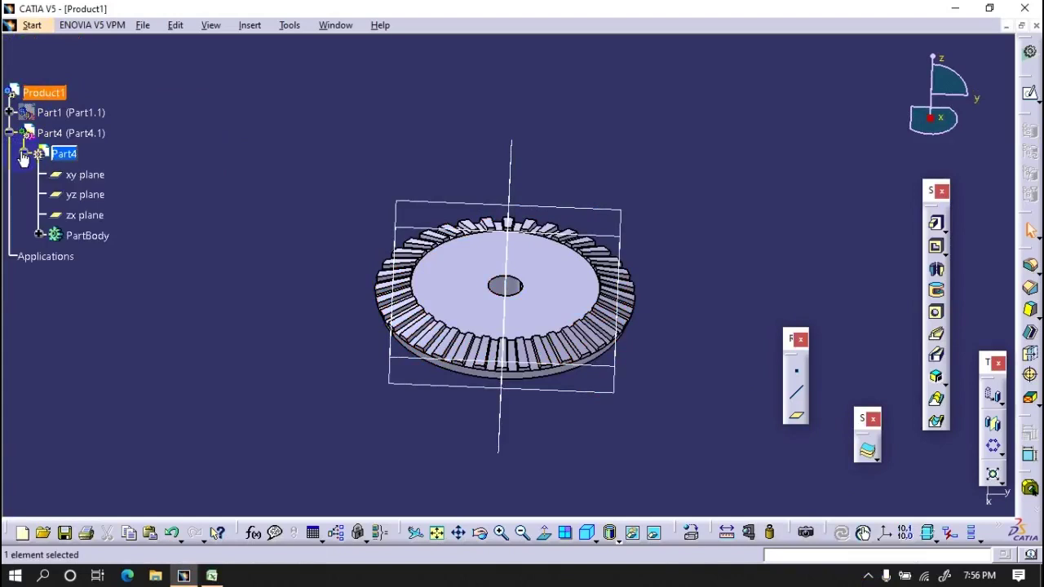
pyautogui.click(38, 235)
pyautogui.rightClick(103, 255)
pyautogui.press('Escape')
pyautogui.rightClick(103, 255)
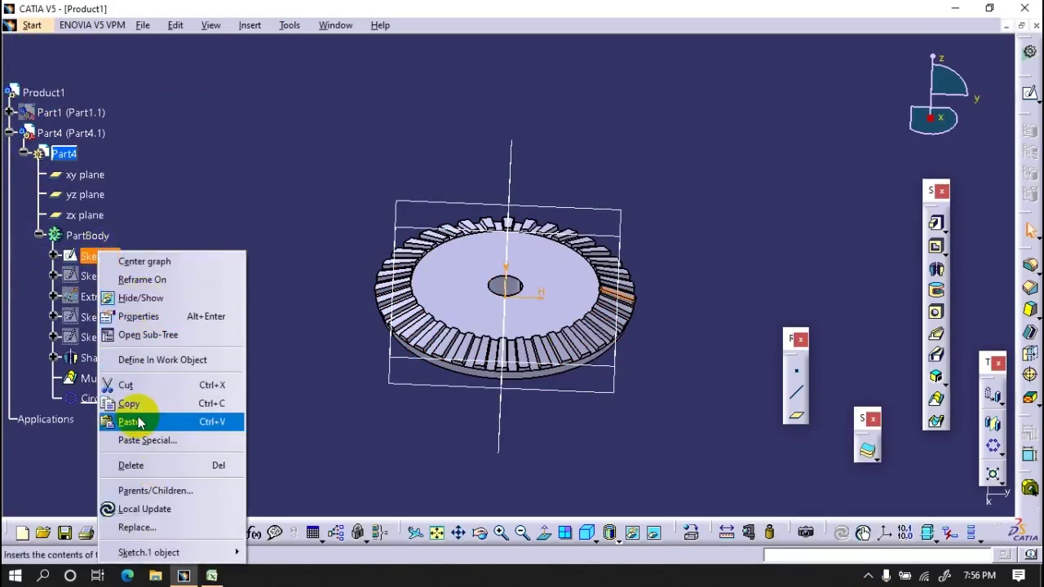
pyautogui.click(129, 403)
# Step: Insert a new part, Part5, into Product1 at the default origin and expand its PartBody
pyautogui.click(9, 132)
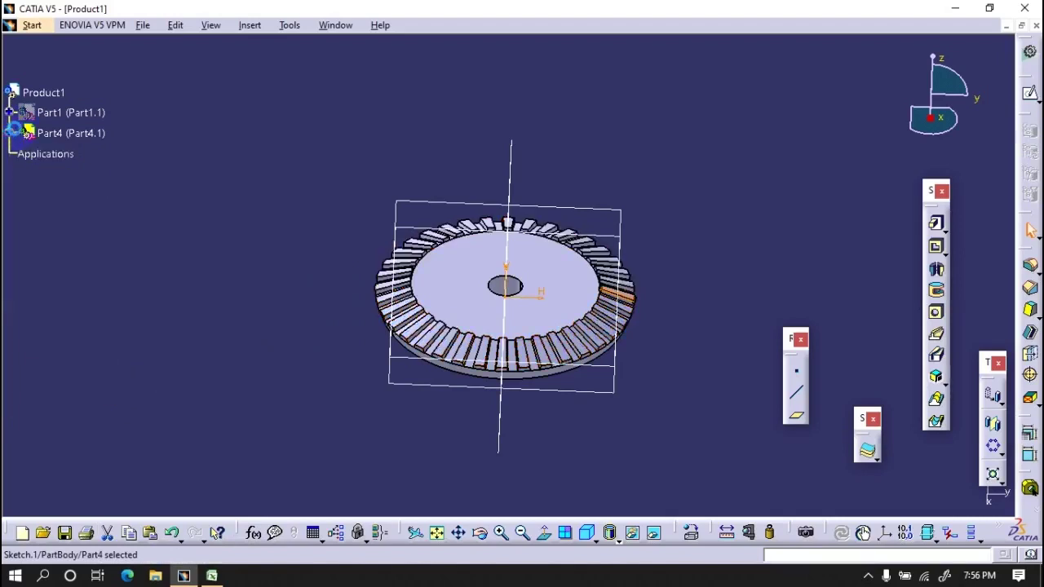
pyautogui.rightClick(41, 92)
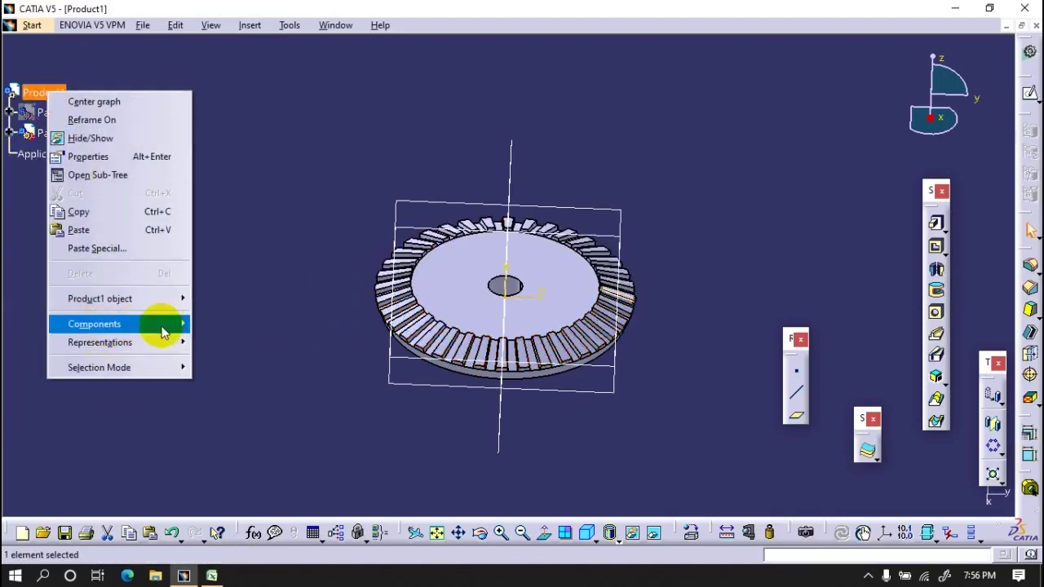
pyautogui.doubleClick(37, 92)
pyautogui.rightClick(41, 91)
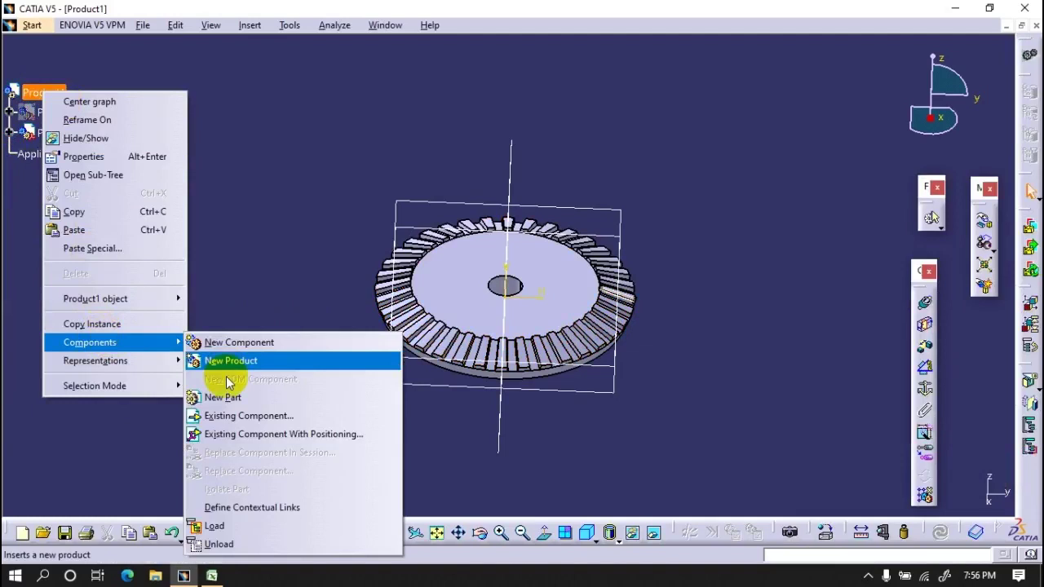
pyautogui.click(225, 397)
pyautogui.click(559, 341)
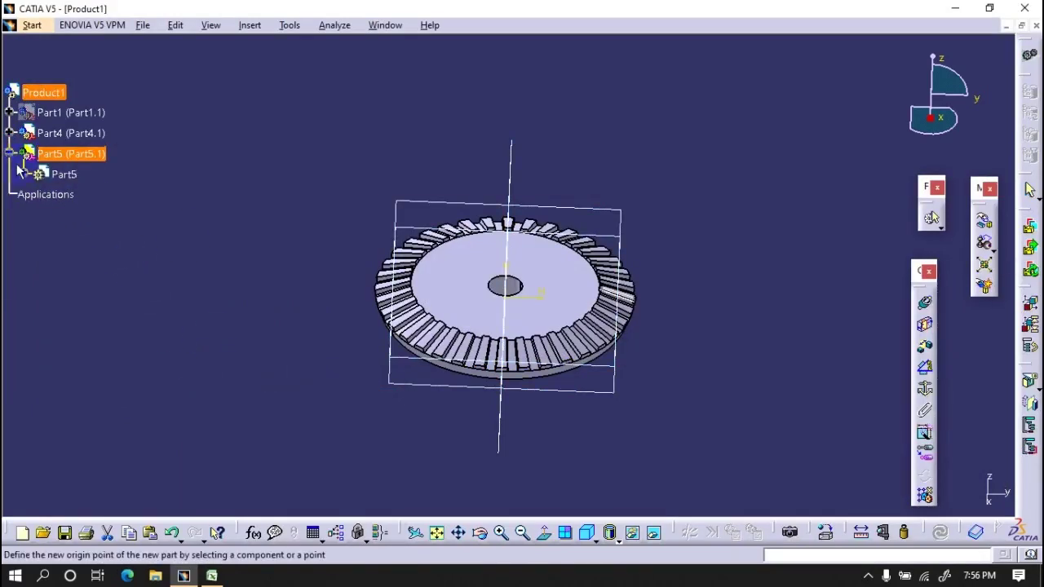
pyautogui.click(22, 173)
pyautogui.click(82, 256)
pyautogui.rightClick(88, 255)
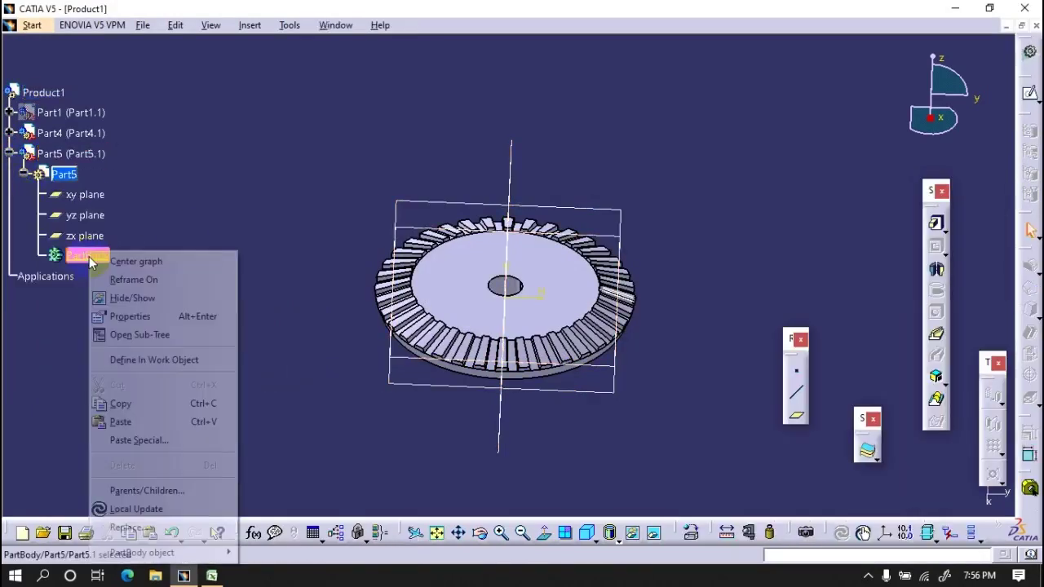
# Step: Paste the copied Sketch.1 into Part5's PartBody and hide the ring gear Part4
pyautogui.click(120, 421)
pyautogui.rightClick(31, 132)
pyautogui.click(123, 173)
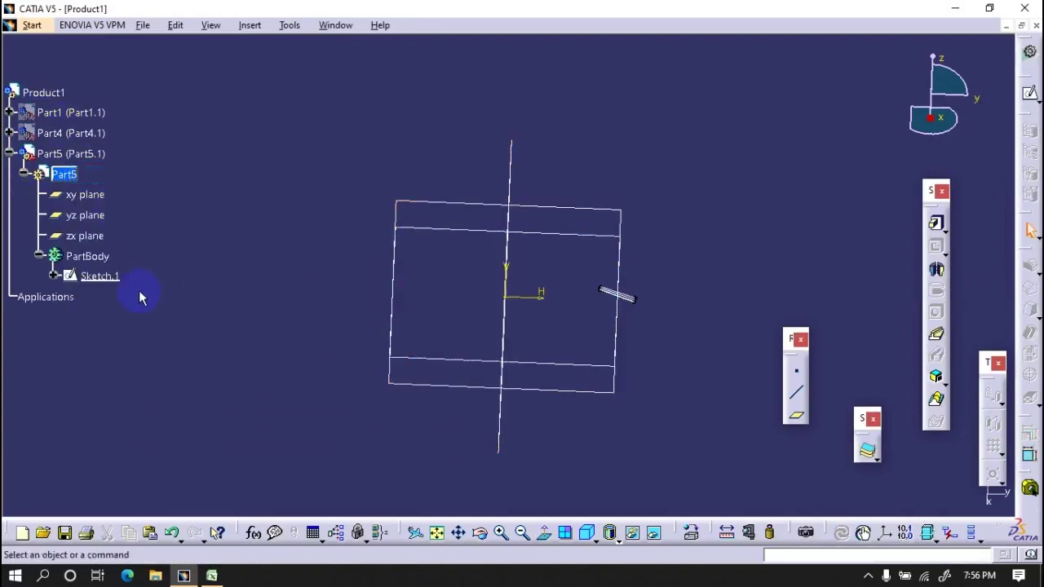
# Step: Open a new sketch on the yz plane, then exit back to part design
pyautogui.click(1030, 93)
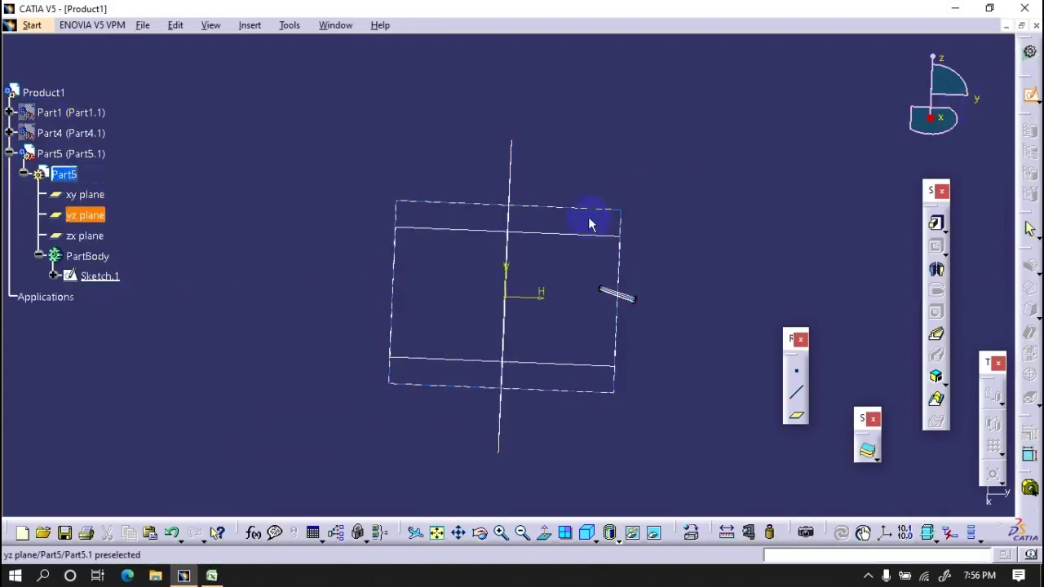
pyautogui.moveTo(589, 225); pyautogui.dragTo(551, 171, button='middle')
pyautogui.click(640, 292)
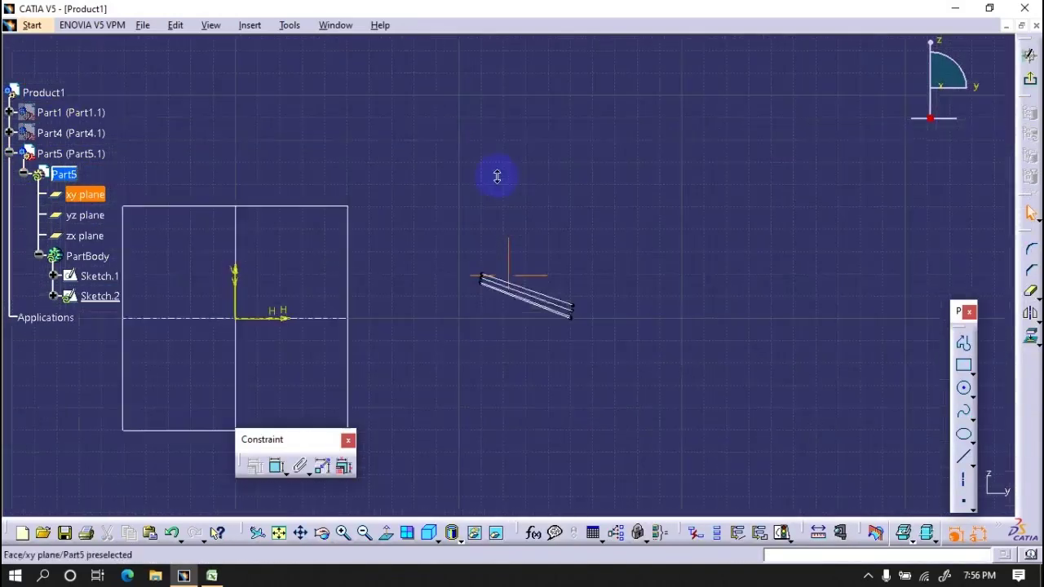
pyautogui.click(8, 133)
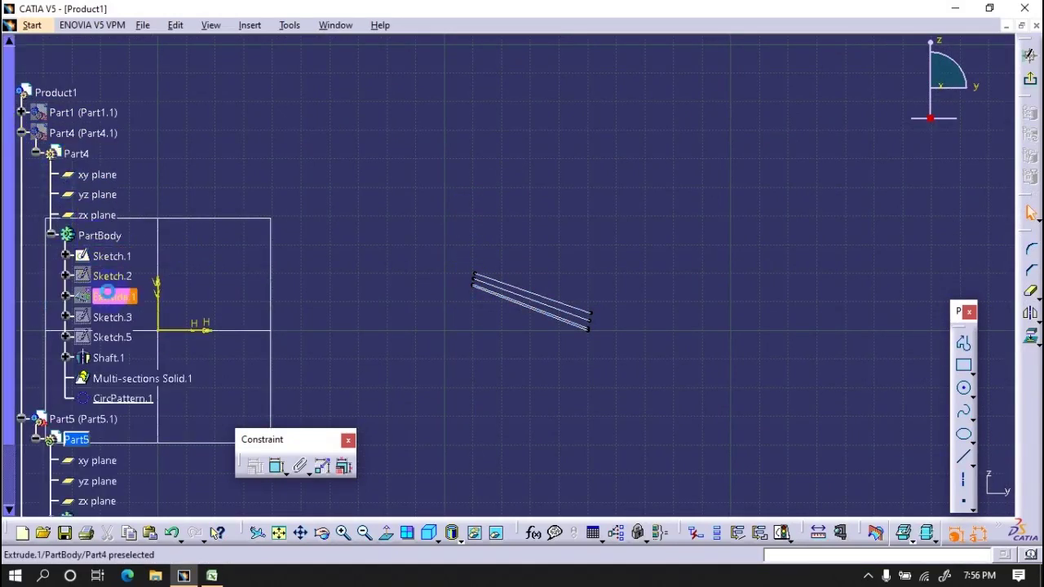
pyautogui.rightClick(110, 276)
pyautogui.click(9, 186)
pyautogui.click(21, 133)
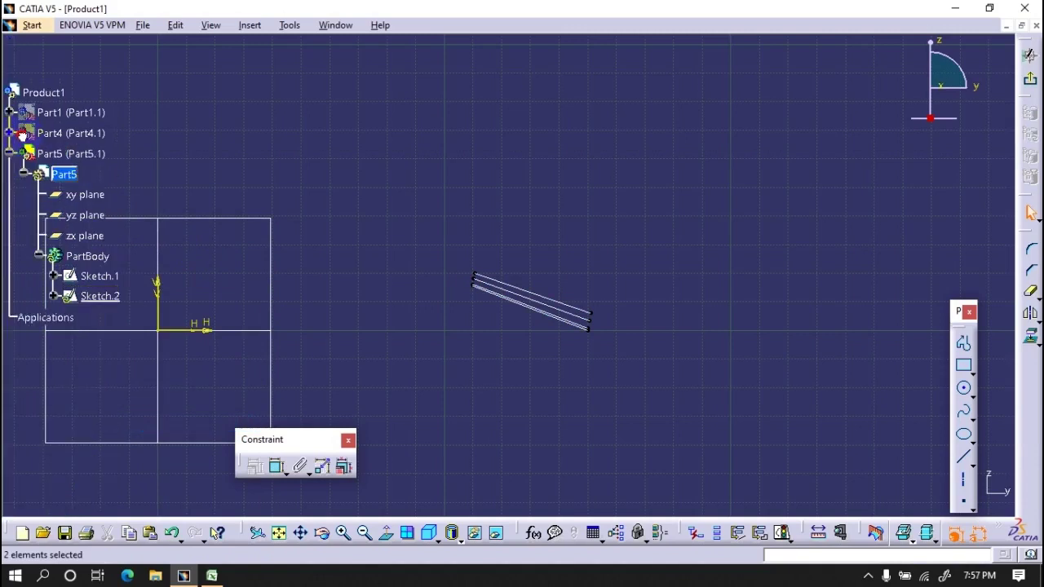
pyautogui.click(1029, 82)
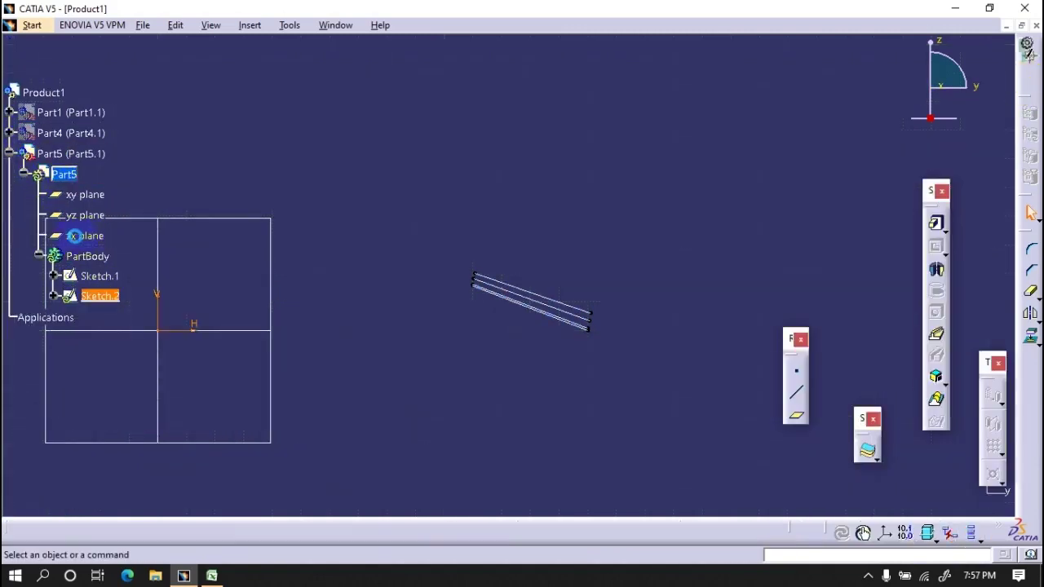
# Step: Try pasting the sketch into Part5's PartBody and at Part4's Sketch.2, dismissing the paste errors
pyautogui.rightClick(88, 256)
pyautogui.click(122, 422)
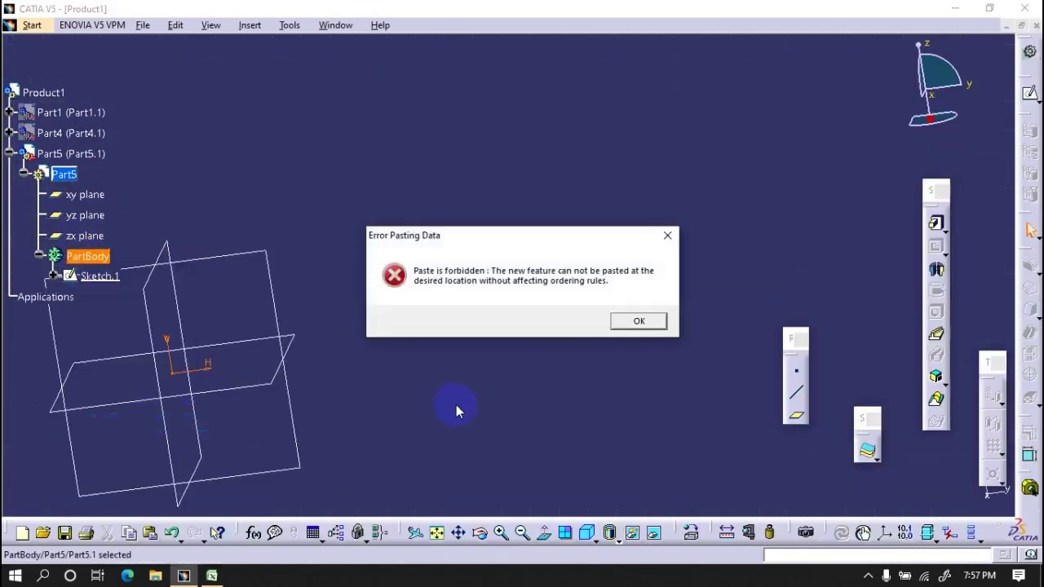
pyautogui.click(636, 323)
pyautogui.click(12, 133)
pyautogui.rightClick(111, 276)
pyautogui.click(122, 419)
pyautogui.press('Return')
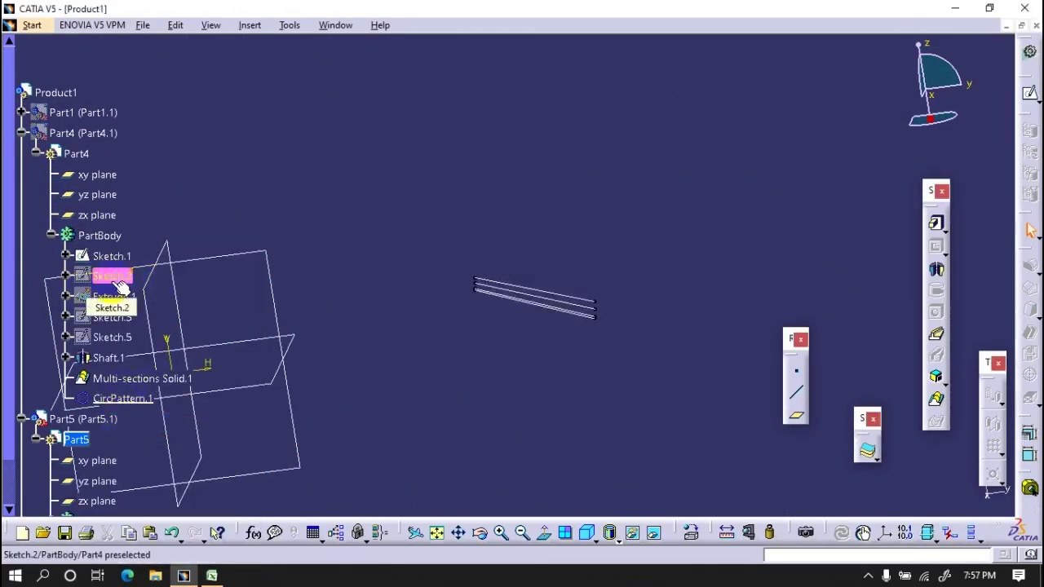
# Step: Copy Part4's Sketch.2 and paste it into Part5's PartBody as Sketch.3
pyautogui.rightClick(121, 285)
pyautogui.click(131, 399)
pyautogui.scroll(-3, 123, 367)
pyautogui.click(118, 348)
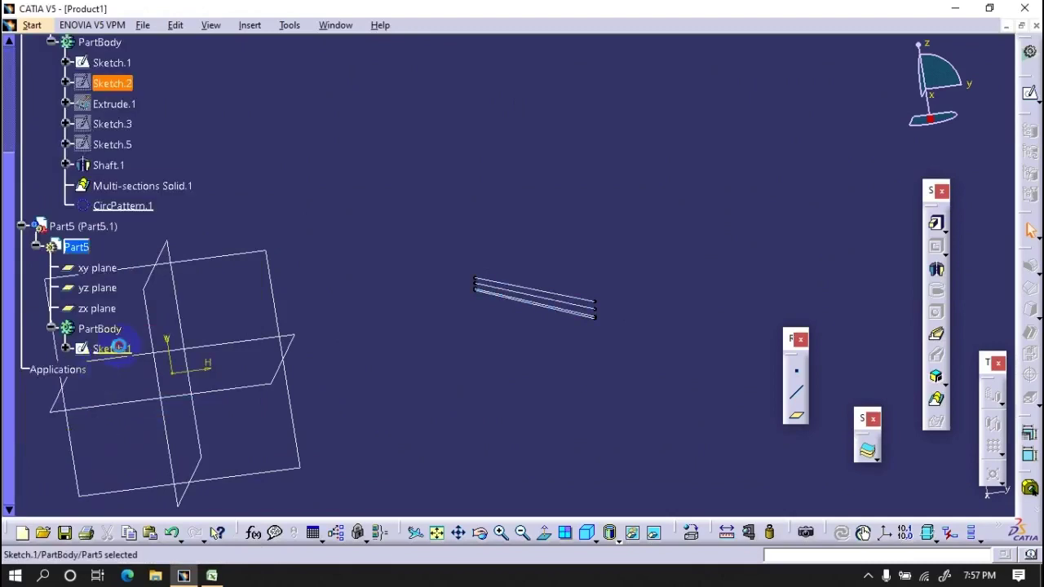
pyautogui.doubleClick(118, 348)
pyautogui.click(1028, 90)
pyautogui.click(99, 328)
pyautogui.rightClick(99, 329)
pyautogui.click(130, 189)
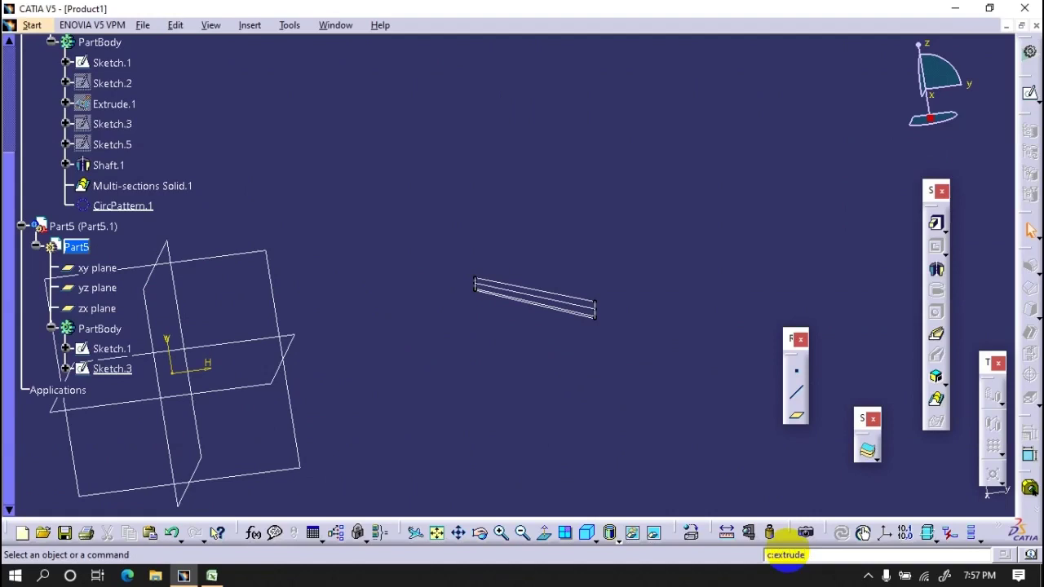
# Step: Extrude Sketch.3 into surface Extrude.1, accepting the disconnected multi-result prompt
pyautogui.press('Return')
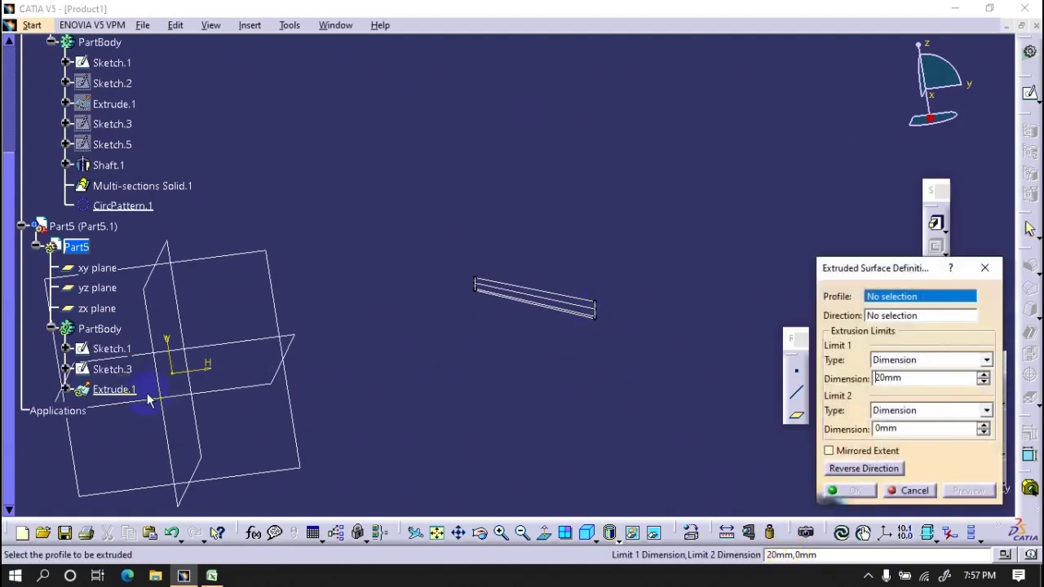
pyautogui.click(111, 368)
pyautogui.click(833, 487)
pyautogui.click(981, 489)
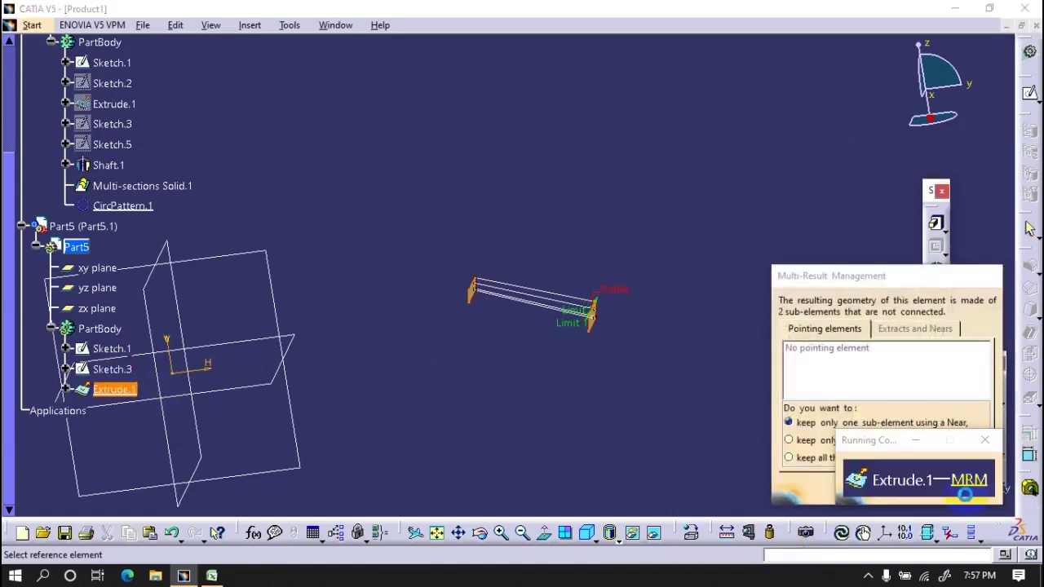
pyautogui.click(149, 397)
# Step: Toggle Extrude.1's visibility, hide Sketch.1 and show Sketch.3's lines before starting a new sketch
pyautogui.rightClick(149, 397)
pyautogui.click(168, 107)
pyautogui.rightClick(112, 348)
pyautogui.click(167, 81)
pyautogui.moveTo(561, 366); pyautogui.dragTo(758, 258, button='middle')
pyautogui.rightClick(114, 104)
pyautogui.click(146, 100)
pyautogui.rightClick(111, 369)
pyautogui.click(150, 86)
pyautogui.click(1030, 94)
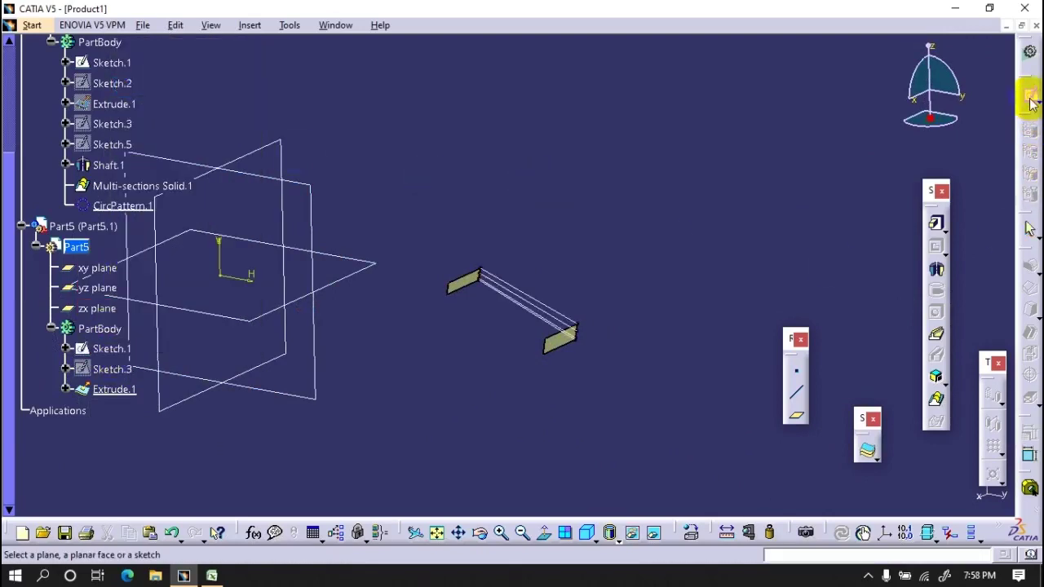
# Step: Place Sketch.4, then edit Sketch.1 and mirror the slanted lines about the middle line
pyautogui.click(645, 342)
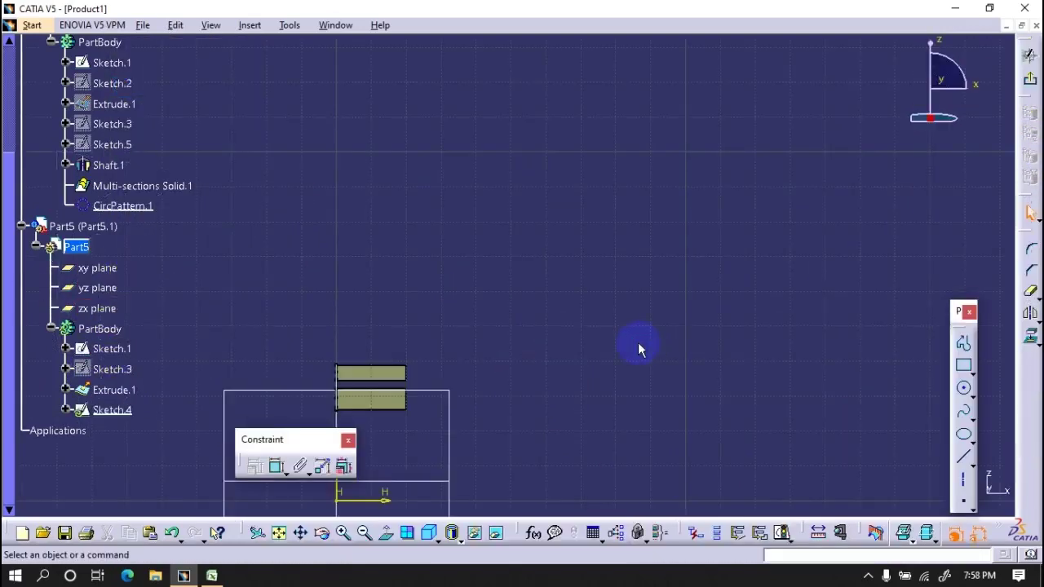
pyautogui.moveTo(664, 264)
pyautogui.mouseDown(button='middle')
pyautogui.moveTo(478, 384)
pyautogui.moveTo(518, 385)
pyautogui.mouseUp(button='middle')
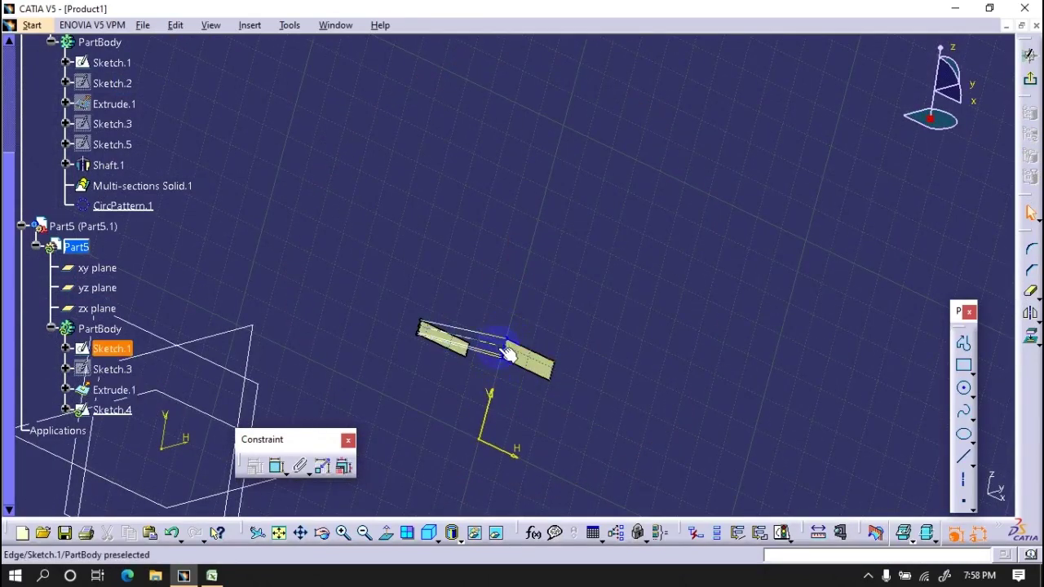
pyautogui.doubleClick(498, 348)
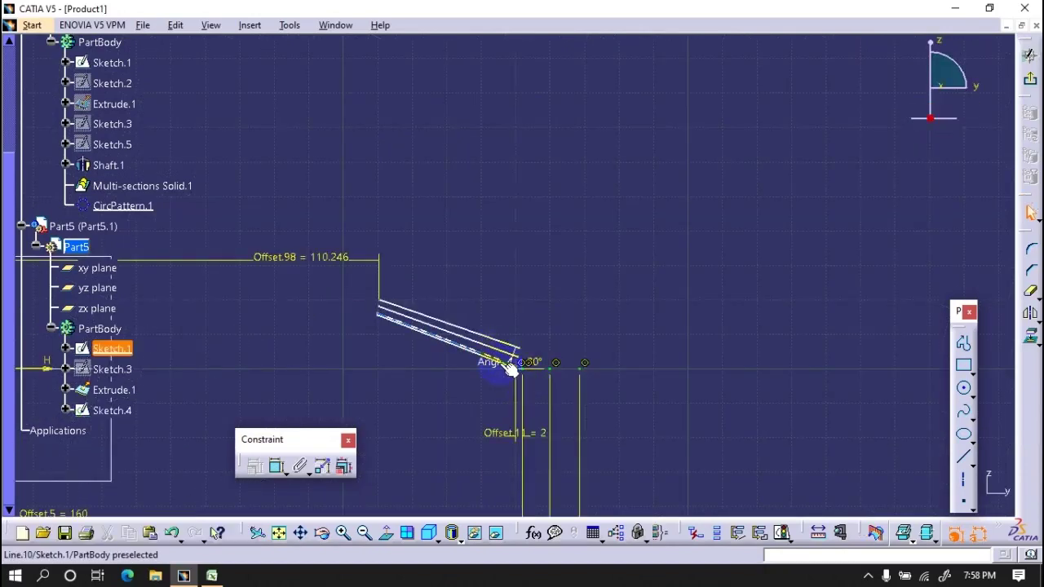
pyautogui.moveTo(510, 368); pyautogui.dragTo(420, 387, button='middle')
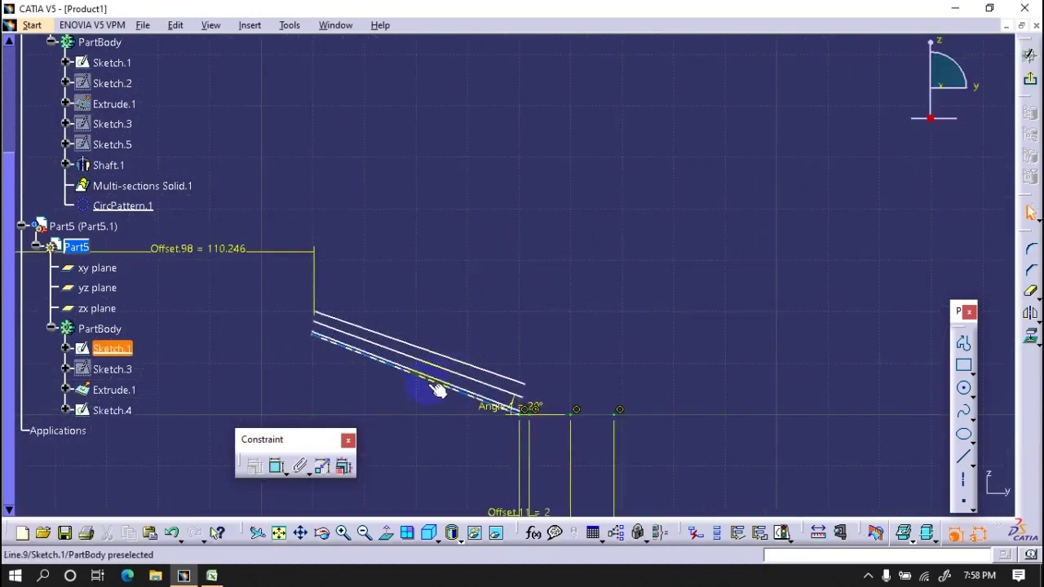
pyautogui.click(1032, 321)
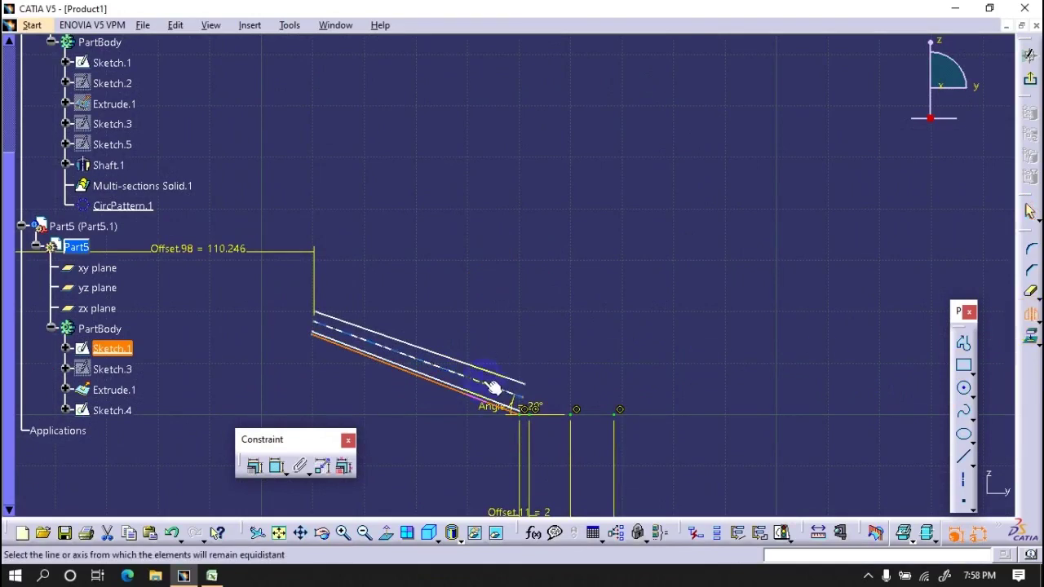
pyautogui.click(505, 359)
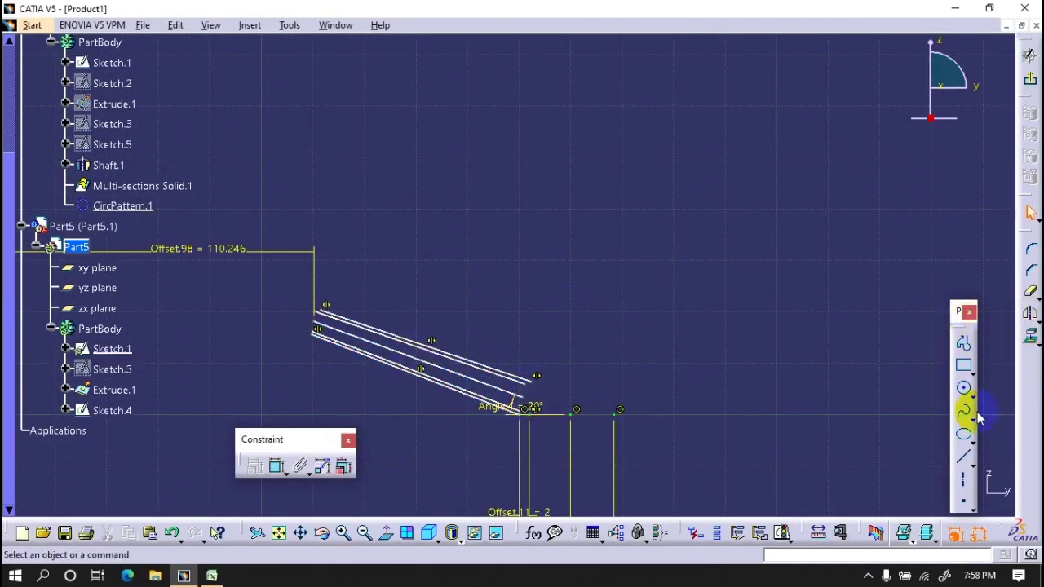
# Step: Draw two lines rising from the lower endpoints of the slanted lines
pyautogui.click(964, 465)
pyautogui.click(526, 381)
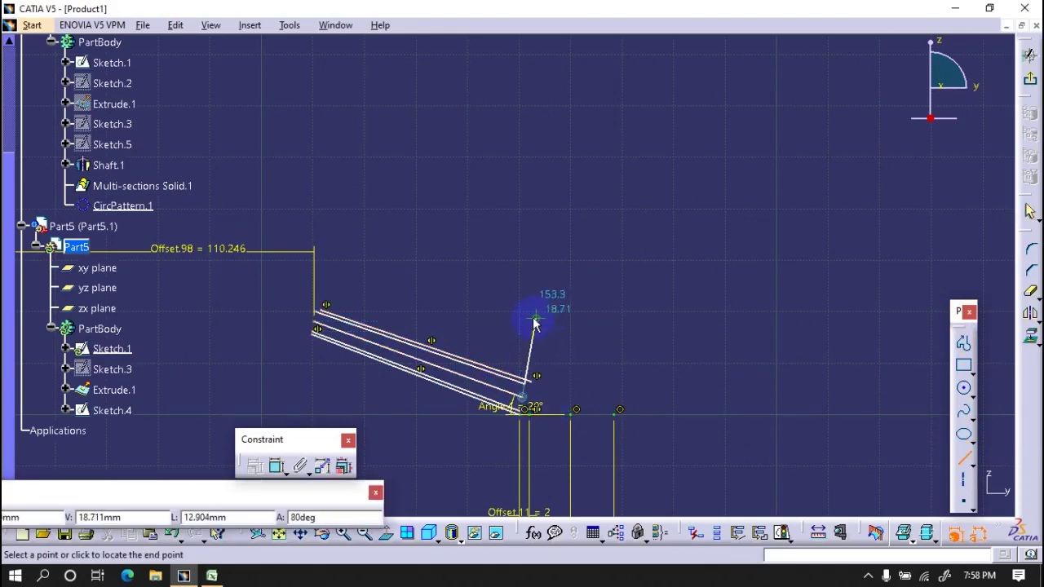
pyautogui.click(535, 319)
pyautogui.click(965, 459)
pyautogui.click(314, 325)
pyautogui.click(320, 261)
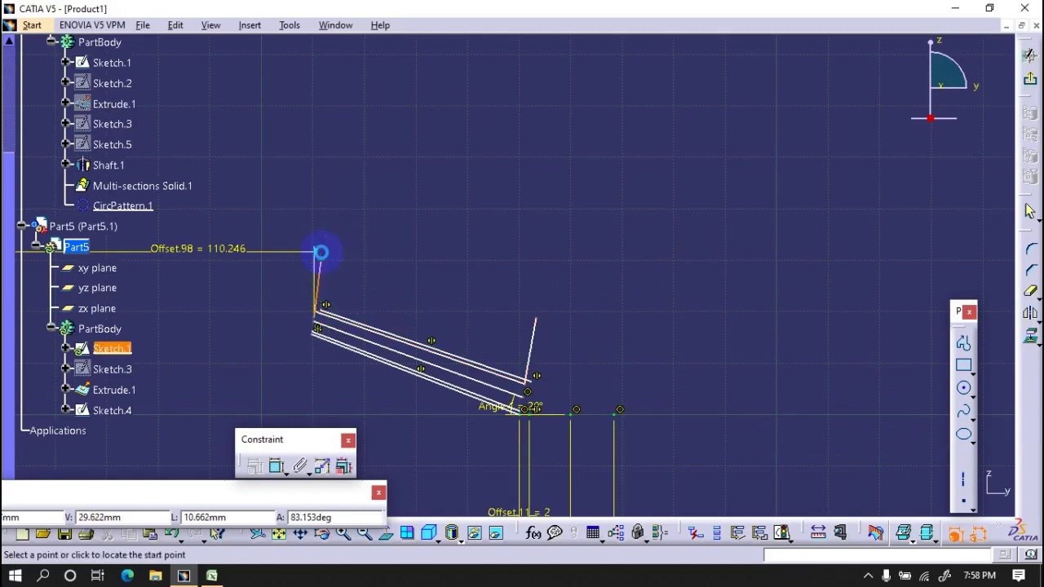
# Step: Remove the short leftover line segment with Quick Trim
pyautogui.click(1031, 295)
pyautogui.click(940, 311)
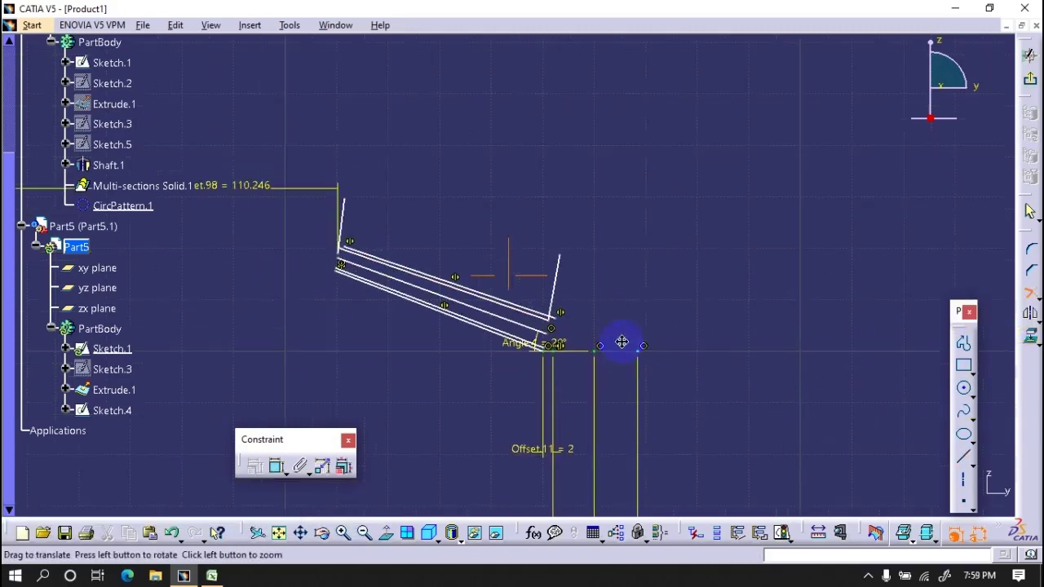
pyautogui.moveTo(623, 343); pyautogui.dragTo(490, 269, button='middle')
pyautogui.click(424, 261)
pyautogui.click(306, 188)
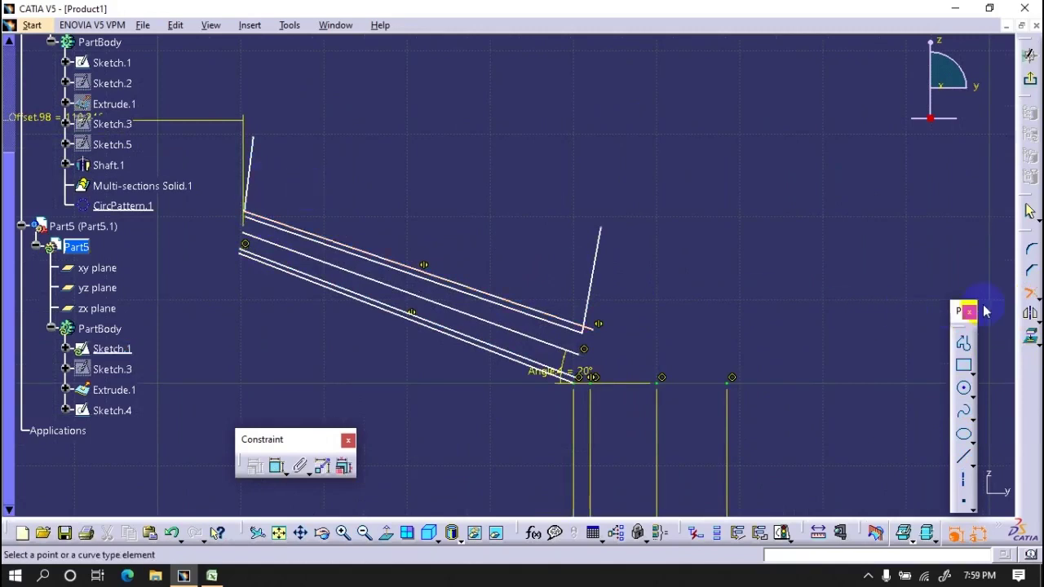
pyautogui.click(593, 310)
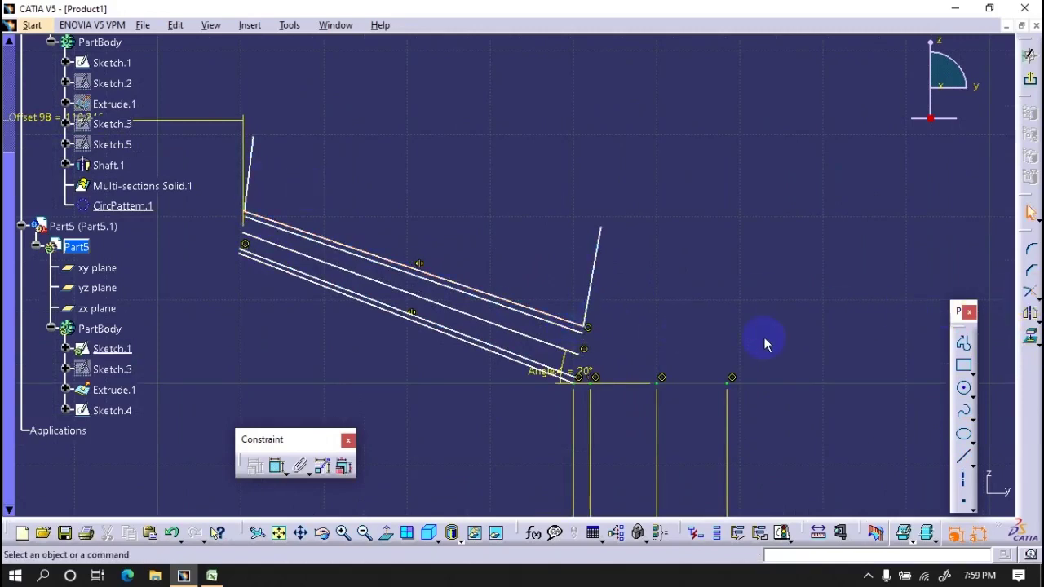
pyautogui.click(1029, 292)
pyautogui.click(990, 311)
pyautogui.click(599, 284)
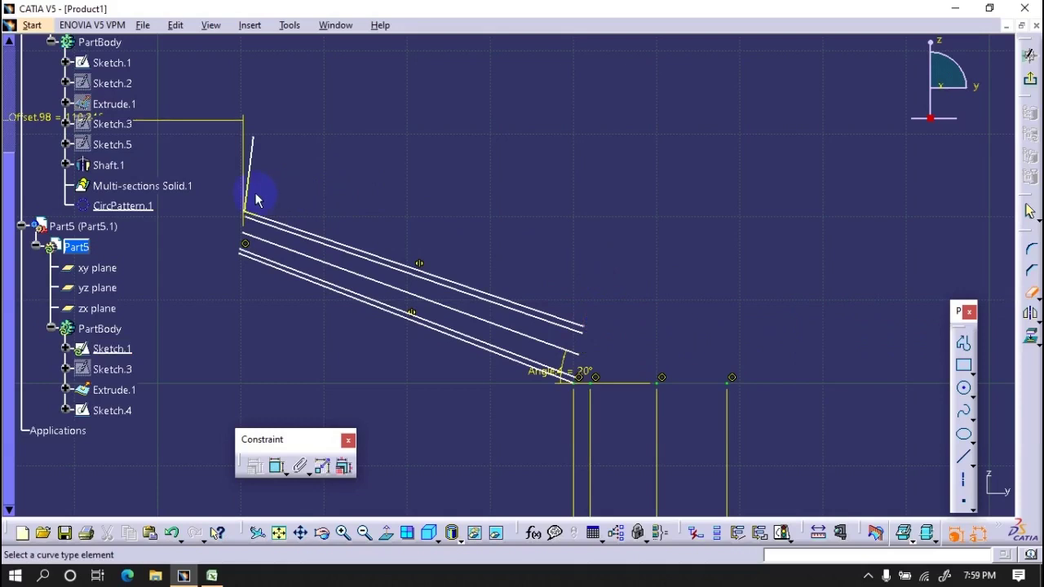
# Step: Exit the sketch and orbit the part to view both bracket panels
pyautogui.click(1029, 79)
pyautogui.click(761, 175)
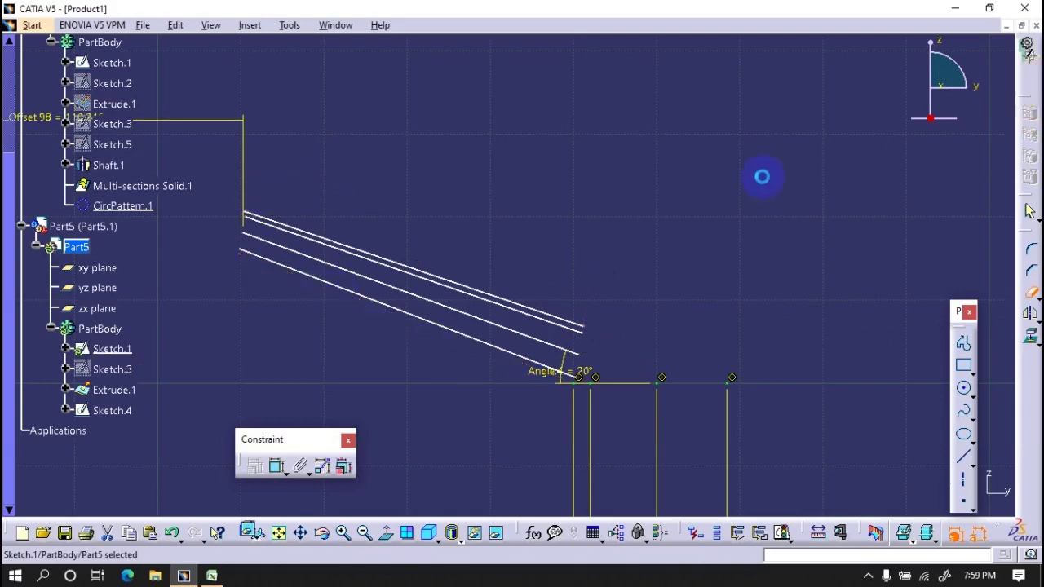
pyautogui.moveTo(762, 176)
pyautogui.mouseDown(button='middle')
pyautogui.moveTo(517, 252)
pyautogui.moveTo(685, 351)
pyautogui.mouseUp(button='middle')
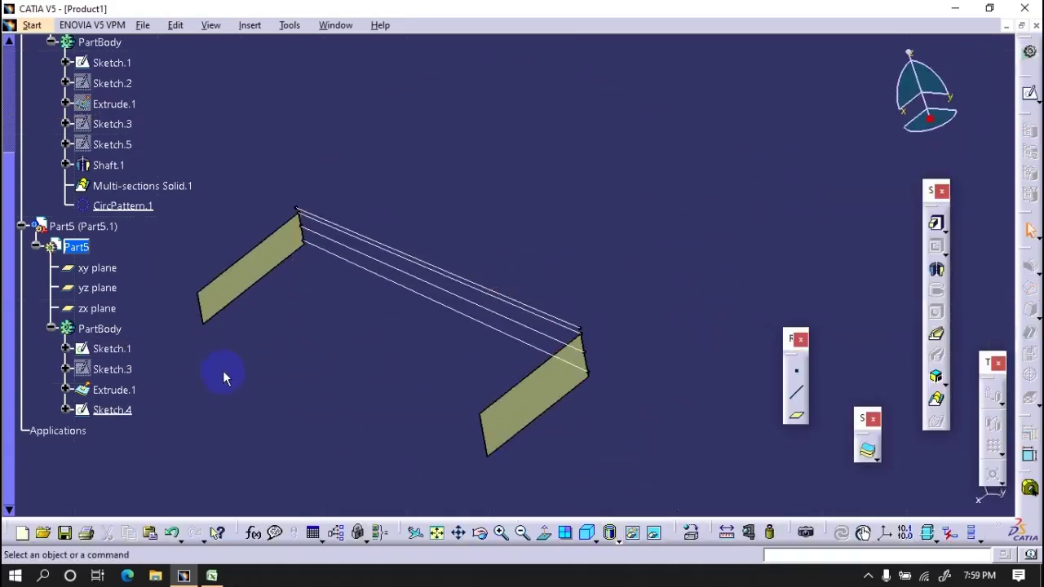
# Step: Start a sketch on the bracket face and draw two circles at the gear centre
pyautogui.click(589, 373)
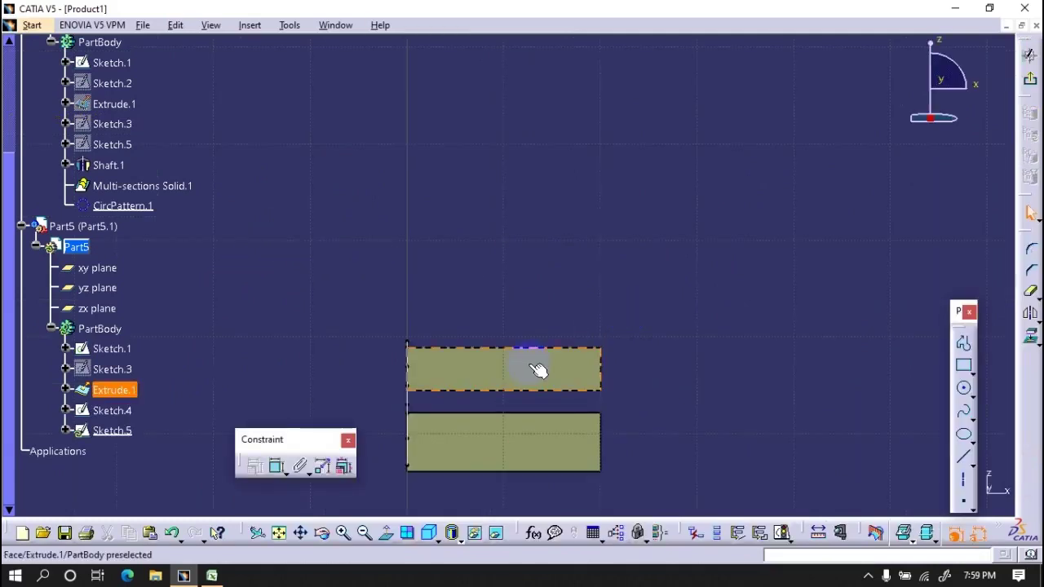
pyautogui.click(962, 390)
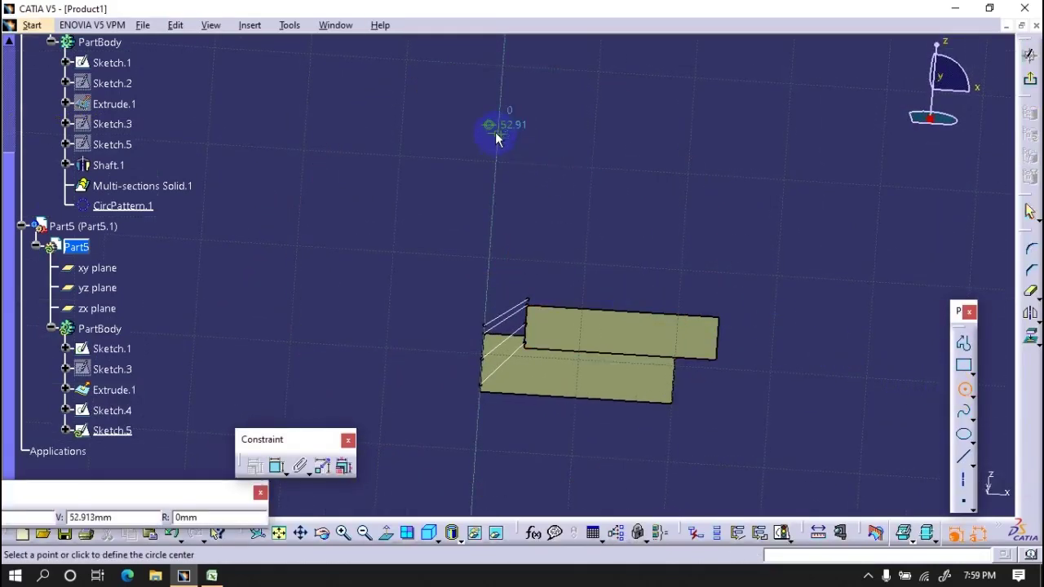
pyautogui.click(499, 135)
pyautogui.click(493, 197)
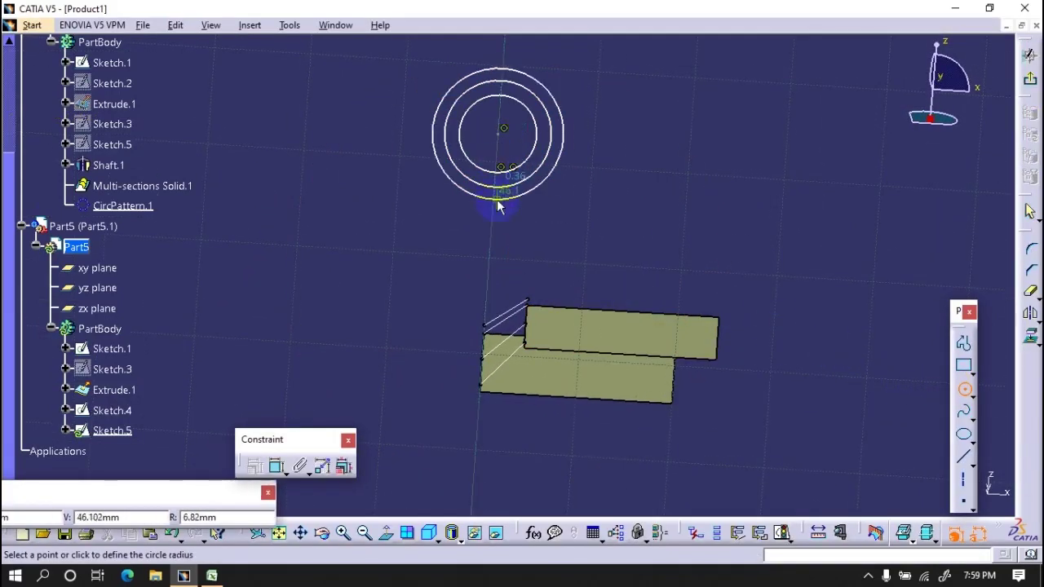
pyautogui.click(499, 134)
pyautogui.click(507, 206)
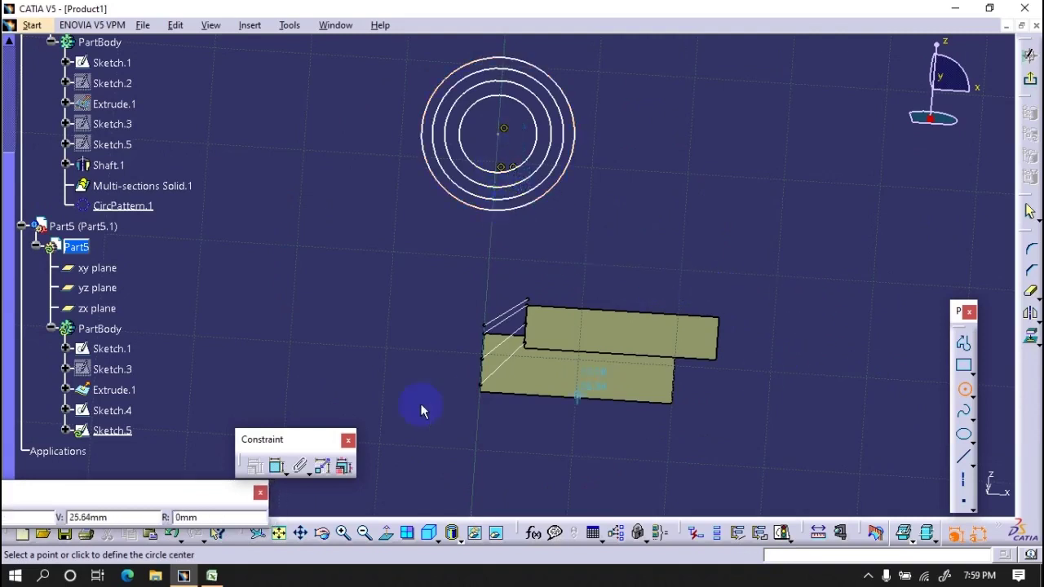
# Step: Make the new circles concentric with the reference circle
pyautogui.click(277, 466)
pyautogui.click(479, 378)
pyautogui.click(480, 210)
pyautogui.rightClick(402, 309)
pyautogui.click(441, 425)
pyautogui.click(501, 205)
pyautogui.click(488, 351)
pyautogui.rightClick(384, 272)
pyautogui.click(430, 387)
pyautogui.click(480, 184)
pyautogui.click(480, 333)
# Step: Constrain the small circle with an offset dimension and a coincidence
pyautogui.rightClick(408, 256)
pyautogui.click(437, 366)
pyautogui.click(469, 167)
pyautogui.click(486, 308)
pyautogui.rightClick(404, 205)
pyautogui.click(454, 331)
# Step: View the sketch plane head-on and set the large circle's diameter to 160 mm
pyautogui.moveTo(454, 331)
pyautogui.mouseDown(button='middle')
pyautogui.moveTo(517, 226)
pyautogui.moveTo(488, 237)
pyautogui.moveTo(454, 345)
pyautogui.mouseUp(button='middle')
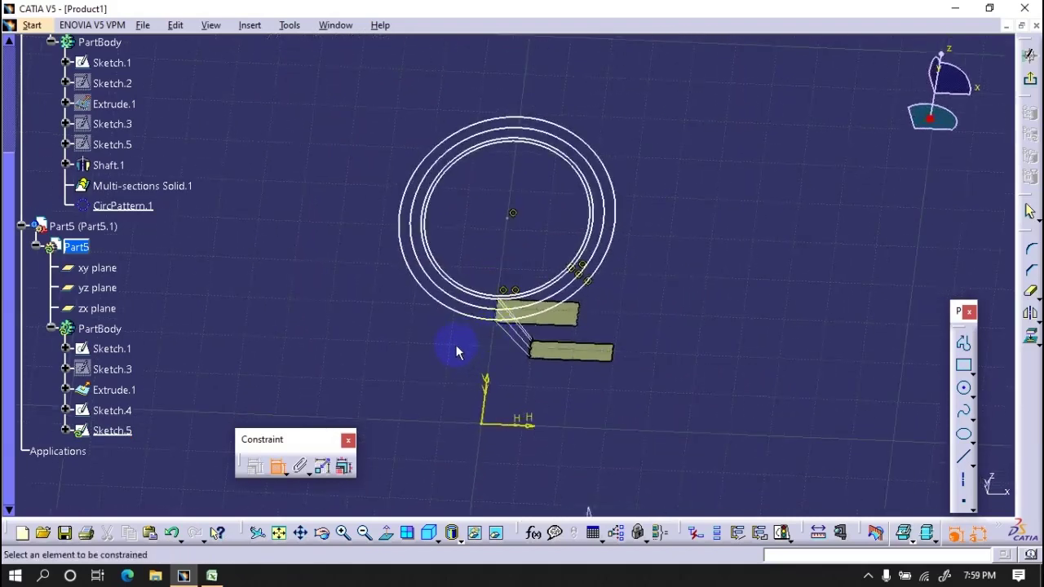
pyautogui.click(385, 532)
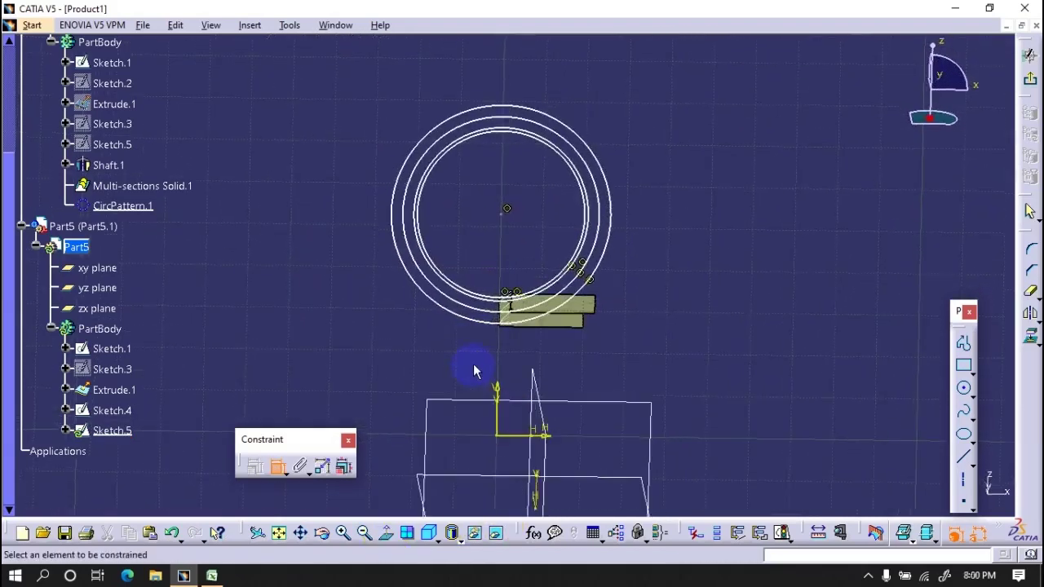
pyautogui.click(585, 275)
pyautogui.doubleClick(738, 309)
pyautogui.write('160')
pyautogui.press('Return')
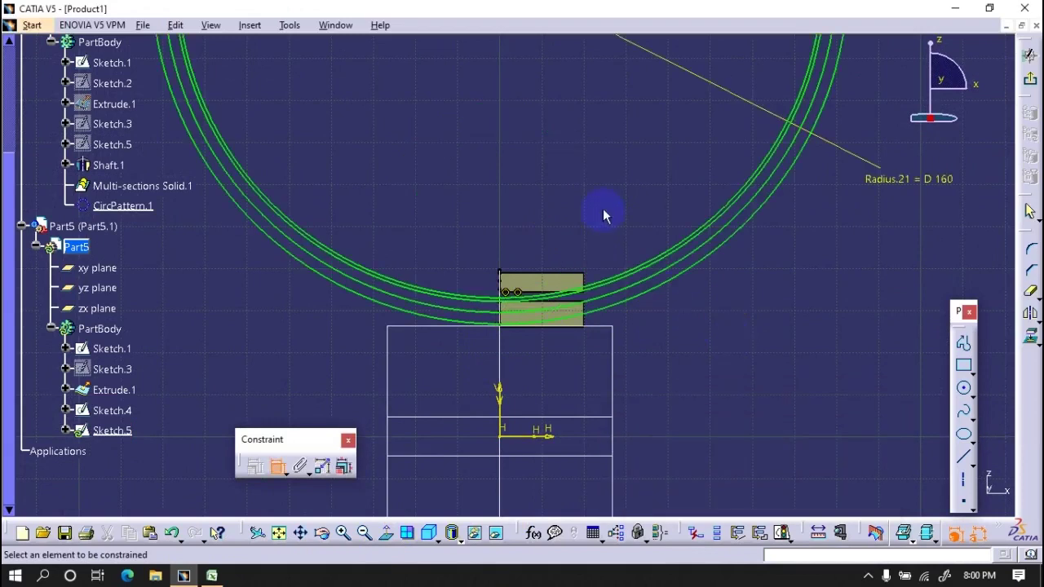
pyautogui.moveTo(604, 210); pyautogui.dragTo(764, 256, button='middle')
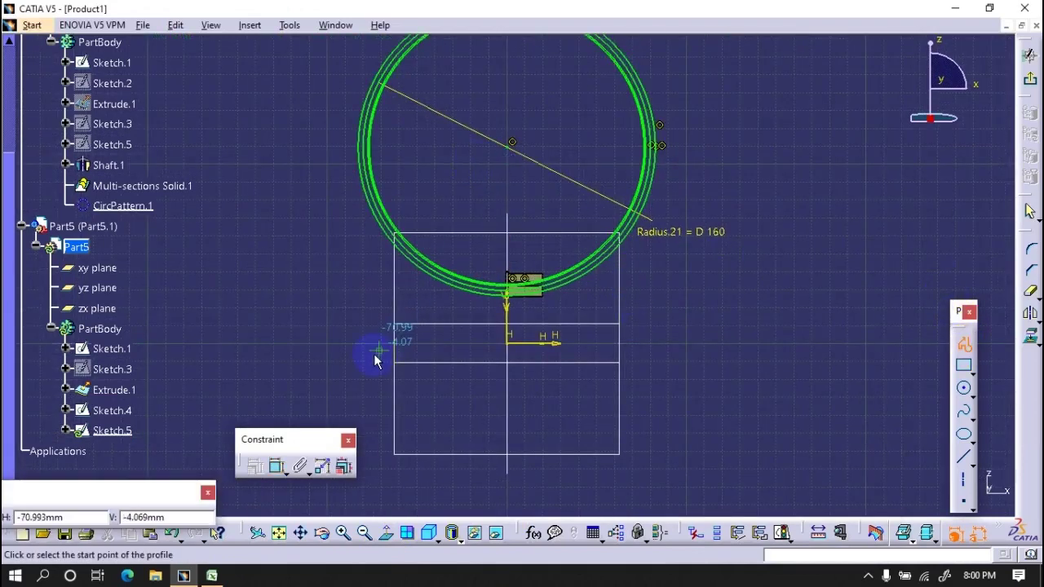
# Step: Draw a two-line profile running through the circle centre
pyautogui.click(358, 375)
pyautogui.click(512, 144)
pyautogui.click(681, 370)
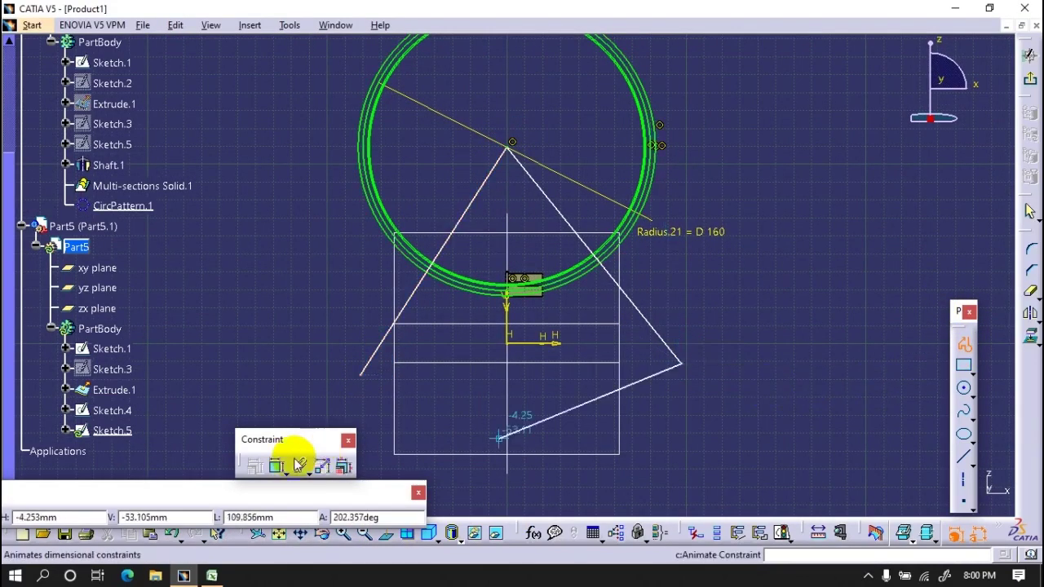
pyautogui.click(276, 467)
# Step: Dimension the angled lines, setting angles of 5° to the vertical axis and 20°
pyautogui.click(408, 302)
pyautogui.click(620, 286)
pyautogui.click(431, 422)
pyautogui.click(276, 466)
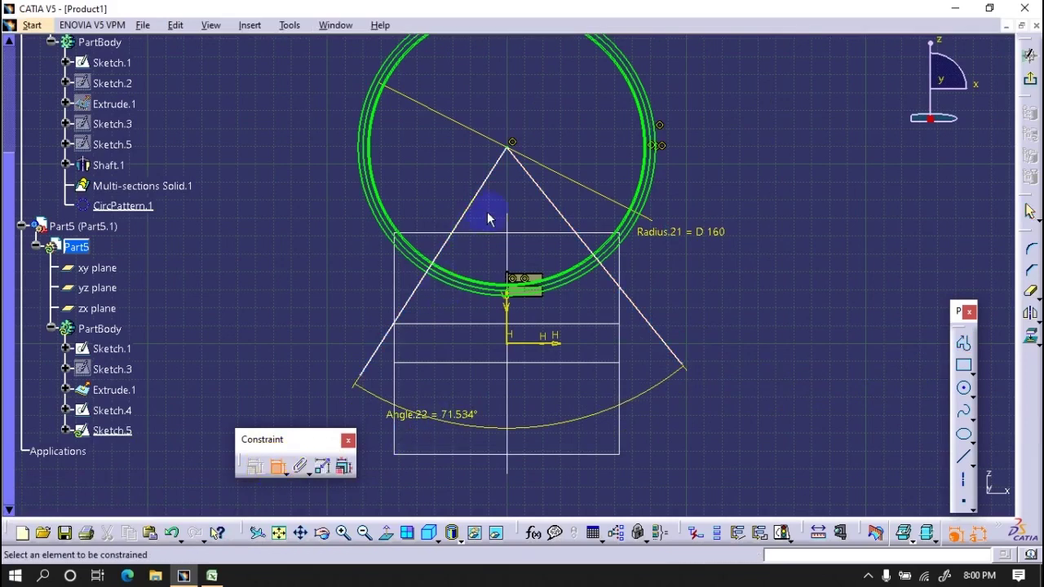
pyautogui.click(505, 251)
pyautogui.click(610, 303)
pyautogui.click(593, 392)
pyautogui.doubleClick(593, 393)
pyautogui.write('0/')
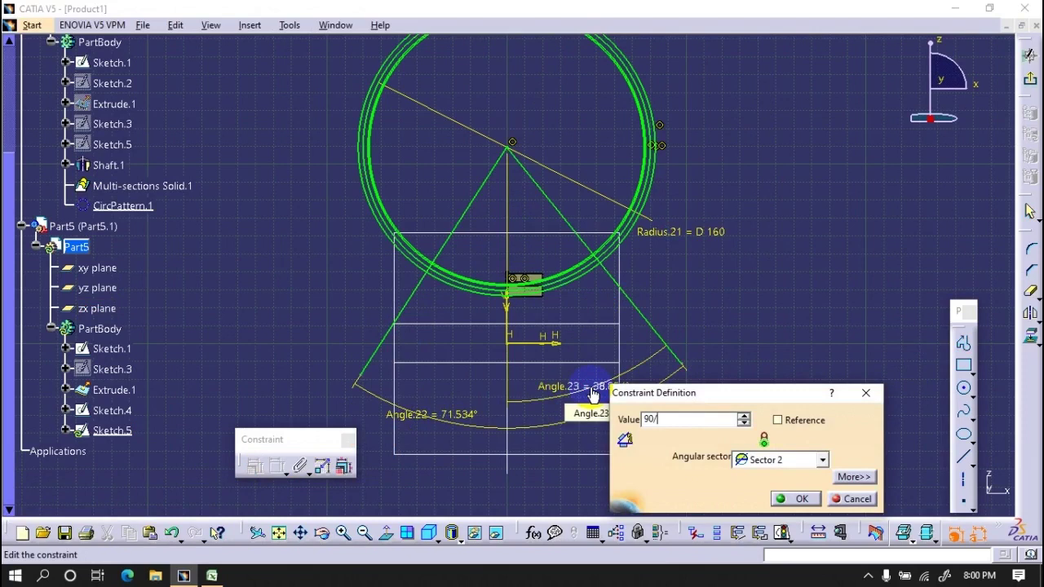
pyautogui.write('8')
pyautogui.press('Return')
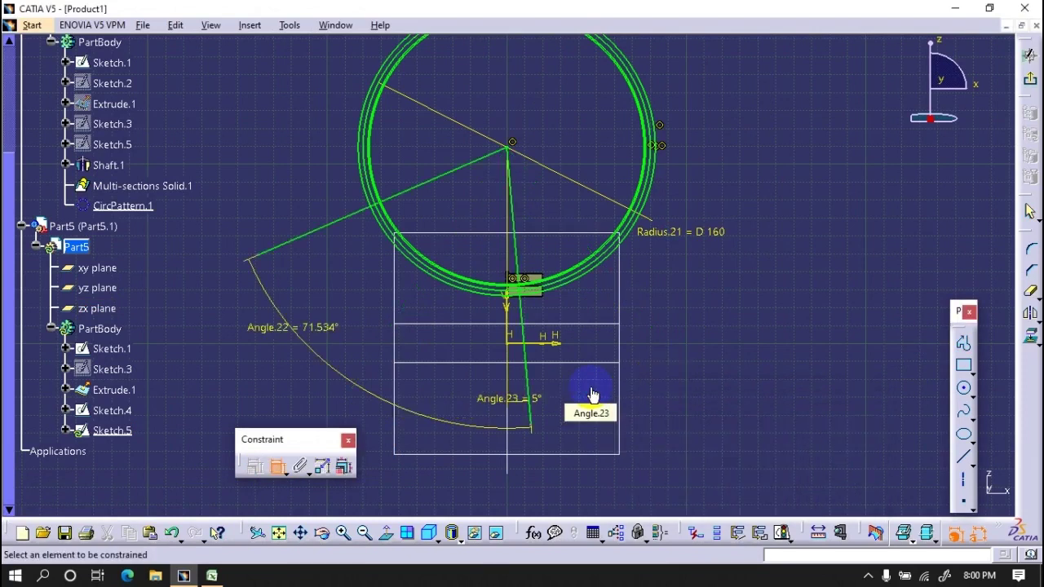
pyautogui.doubleClick(318, 327)
pyautogui.write('20')
pyautogui.press('Return')
# Step: Draw a new circle in Sketch.5 and mirror it about the vertical axis
pyautogui.click(281, 462)
pyautogui.click(963, 387)
pyautogui.scroll(5, 455, 147)
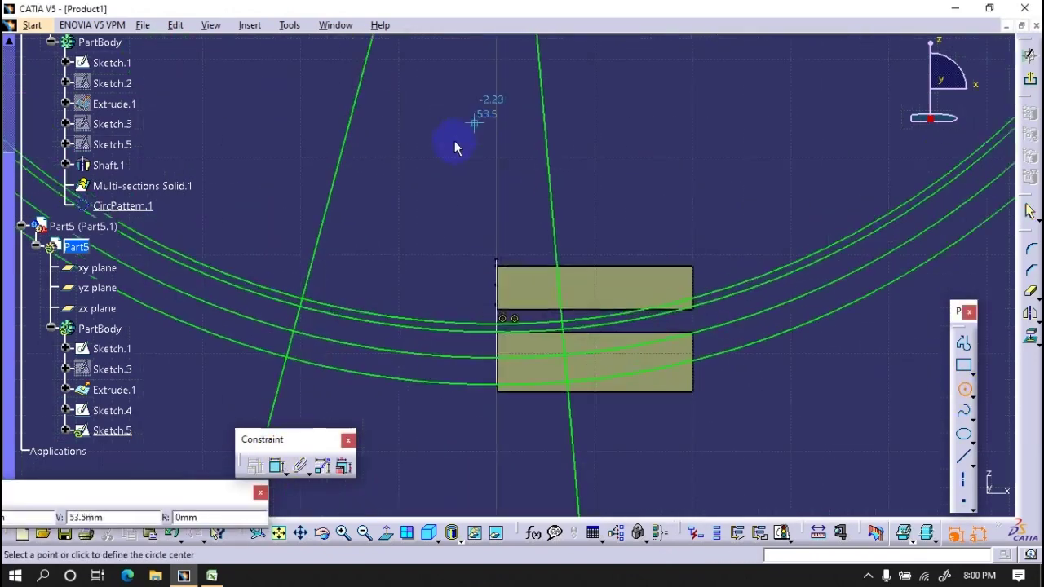
pyautogui.click(304, 311)
pyautogui.click(571, 355)
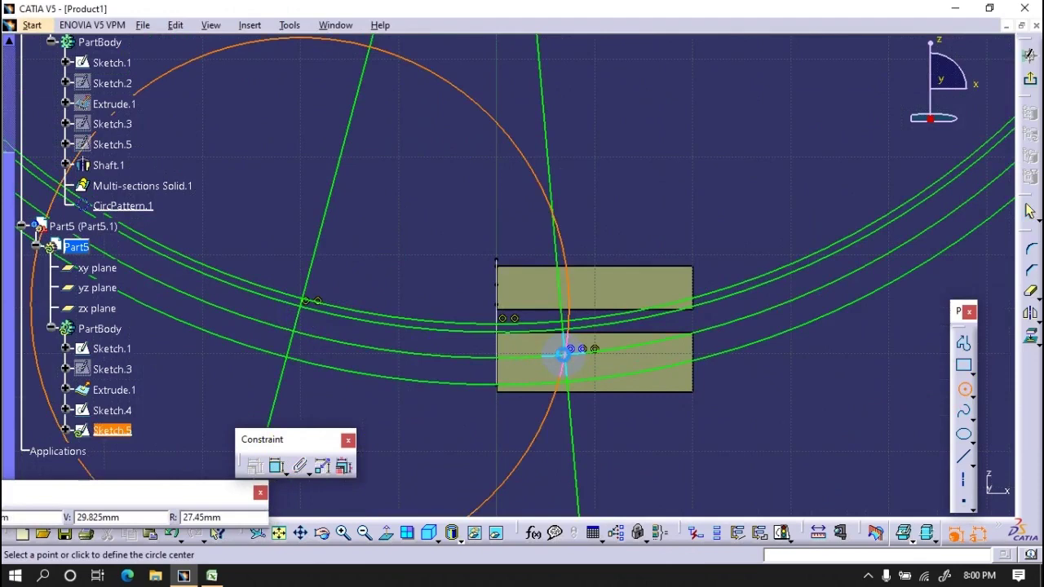
pyautogui.scroll(-3, 460, 307)
pyautogui.scroll(-2, 459, 307)
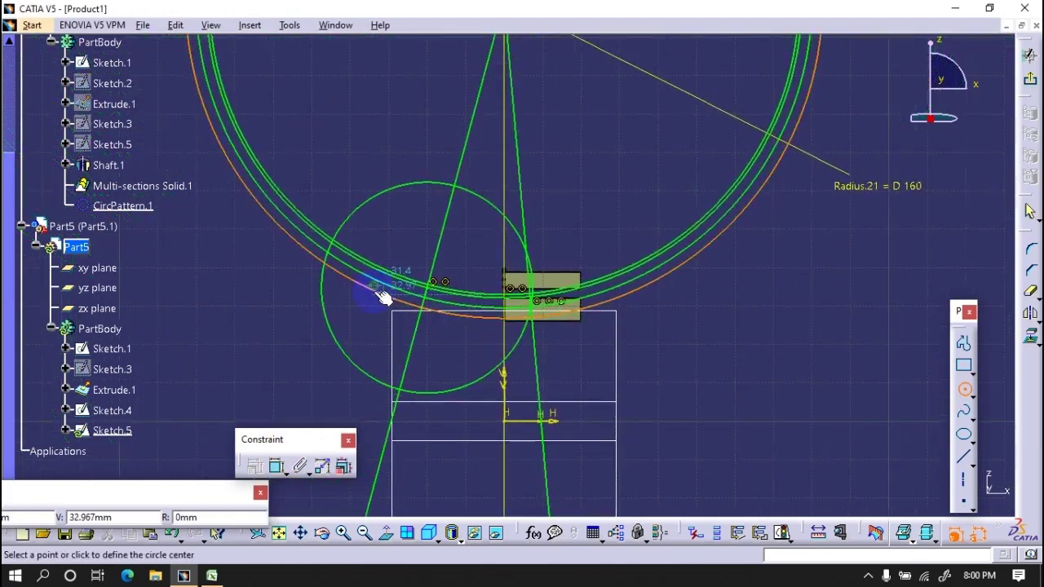
pyautogui.click(963, 387)
pyautogui.click(1029, 314)
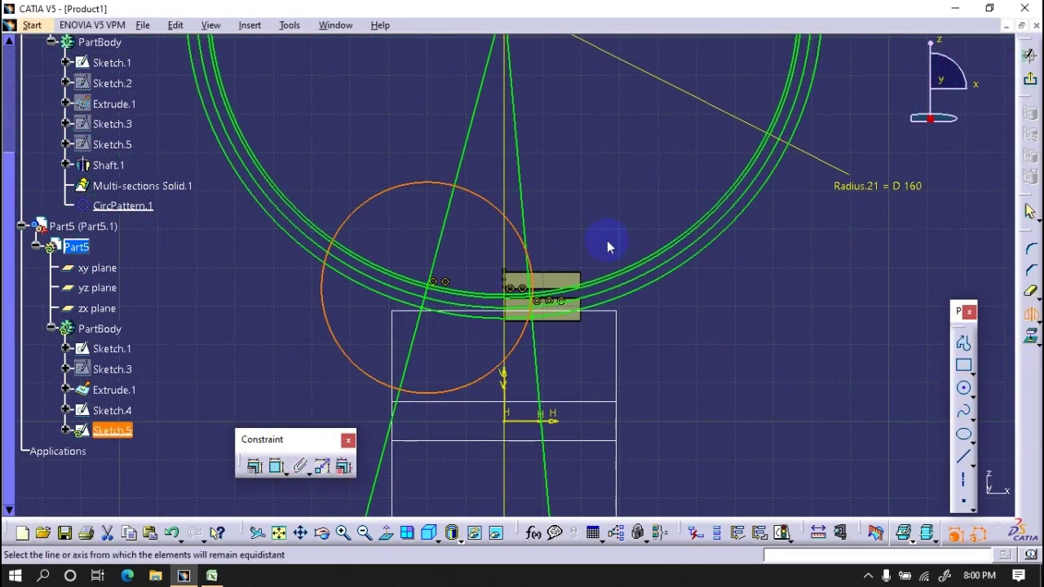
pyautogui.click(501, 383)
# Step: Quick Trim the lines and outer arcs to a lens-shaped outline, then exit to the 3D part
pyautogui.click(1030, 291)
pyautogui.click(544, 424)
pyautogui.click(385, 454)
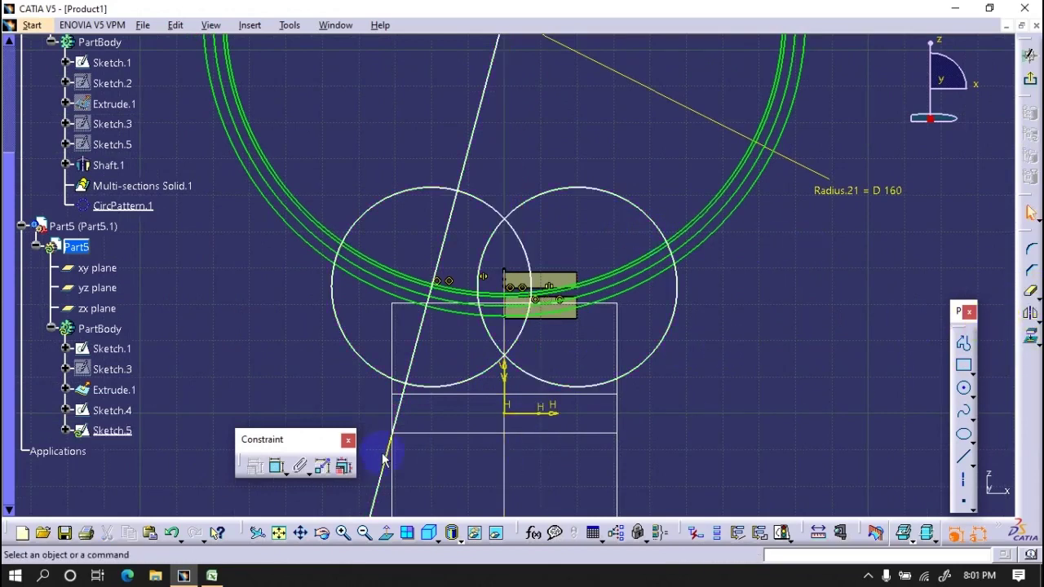
pyautogui.click(601, 283)
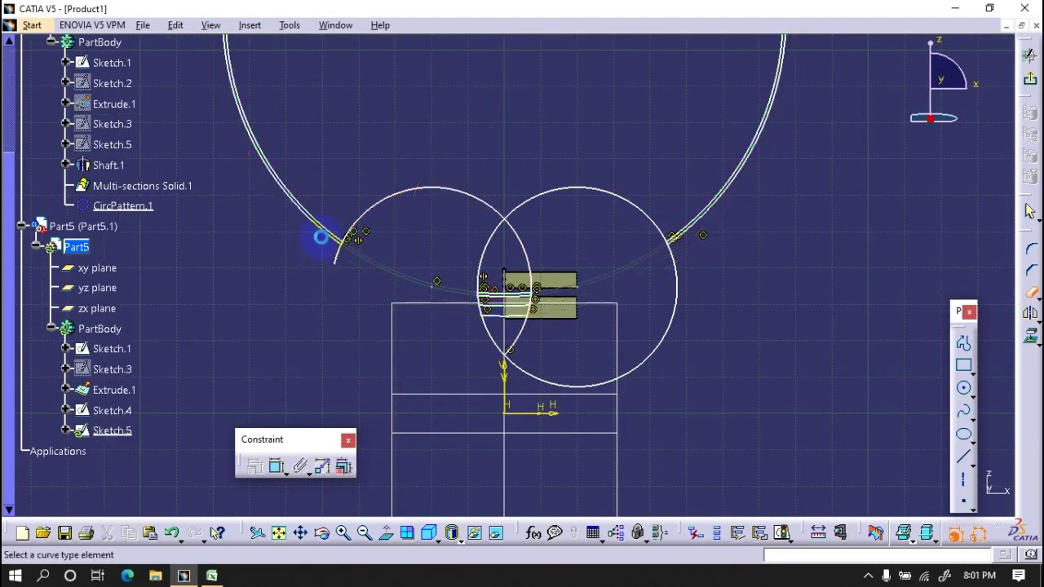
pyautogui.click(327, 229)
pyautogui.click(493, 249)
pyautogui.click(489, 207)
pyautogui.click(1029, 55)
pyautogui.click(1029, 93)
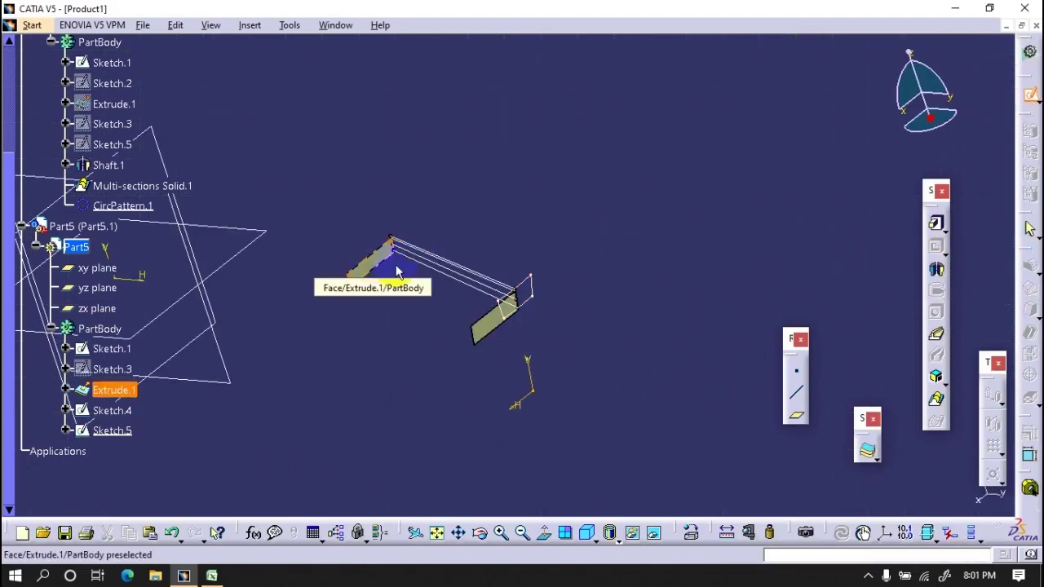
pyautogui.doubleClick(454, 263)
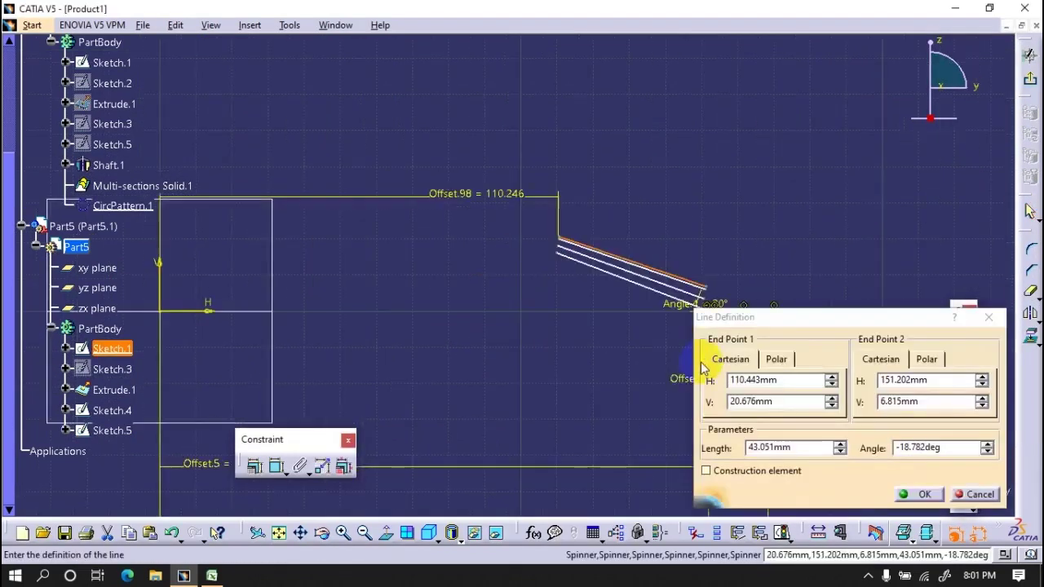
pyautogui.click(974, 495)
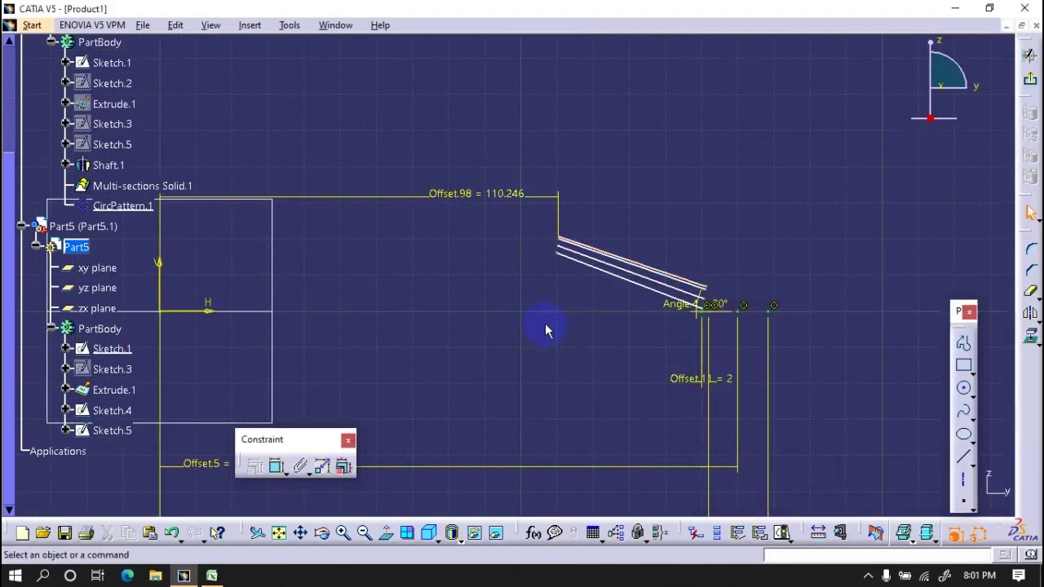
pyautogui.doubleClick(494, 203)
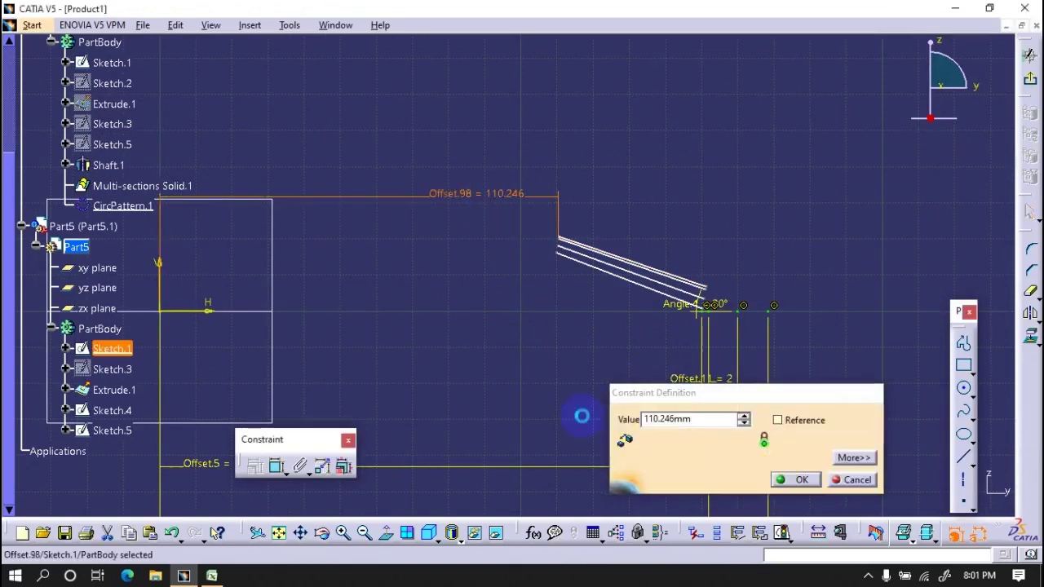
pyautogui.press('Escape')
pyautogui.click(1030, 78)
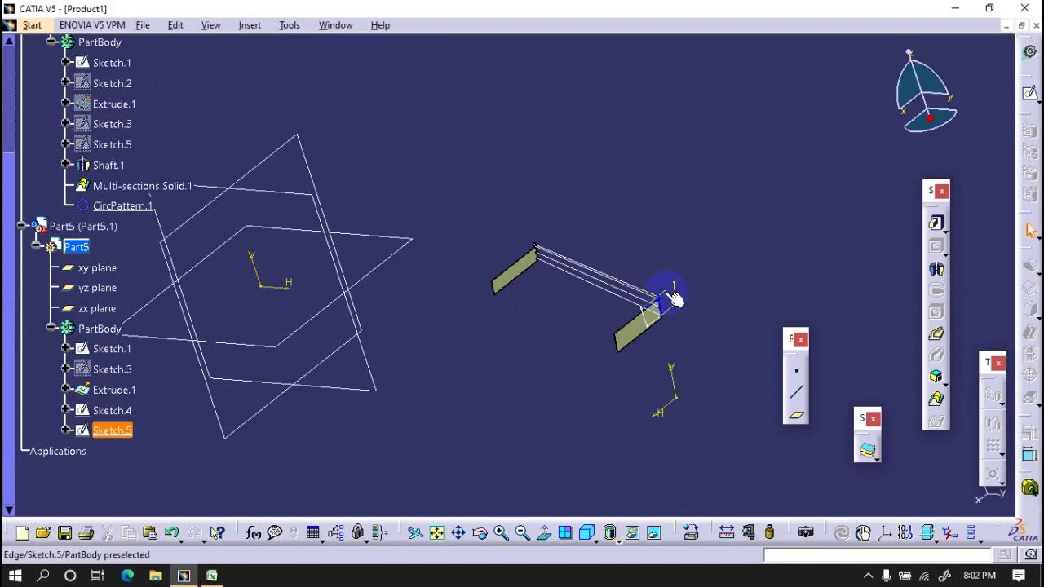
# Step: Start a new sketch on the bracket plane and draw a horizontal top line
pyautogui.moveTo(601, 272); pyautogui.dragTo(707, 219, button='middle')
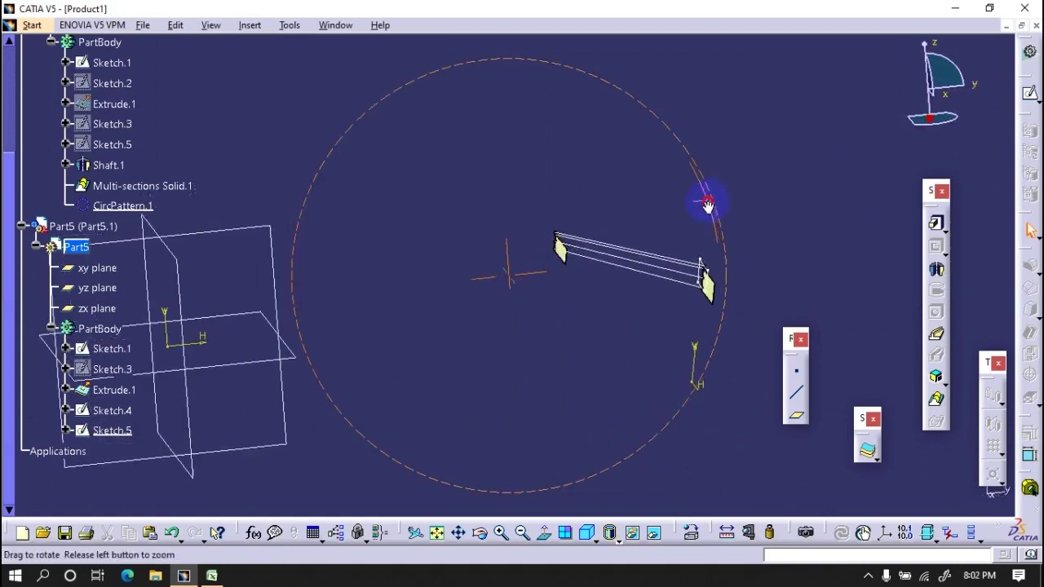
pyautogui.click(1029, 91)
pyautogui.click(328, 215)
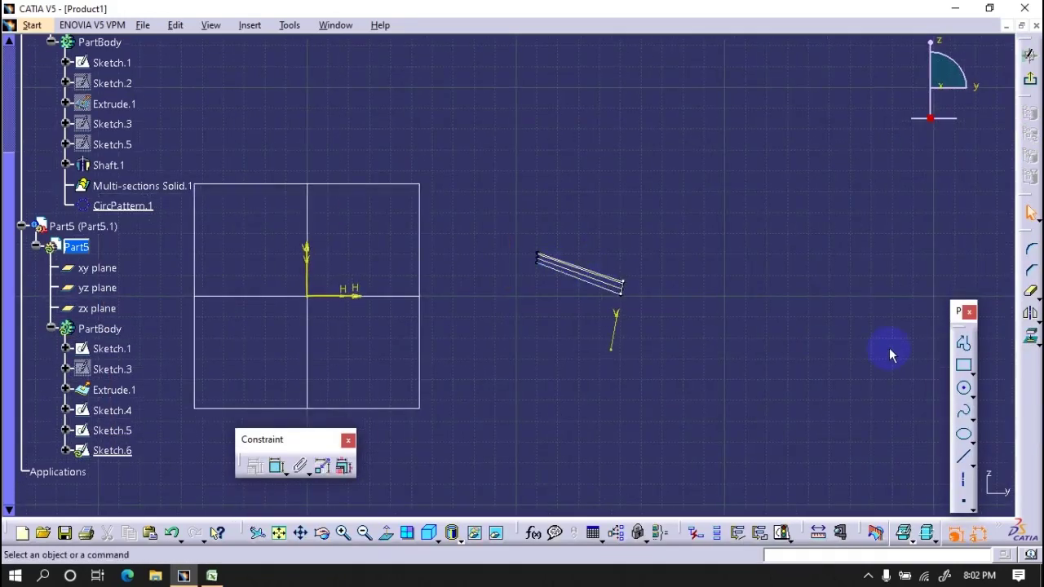
pyautogui.click(963, 343)
pyautogui.click(485, 152)
pyautogui.click(660, 154)
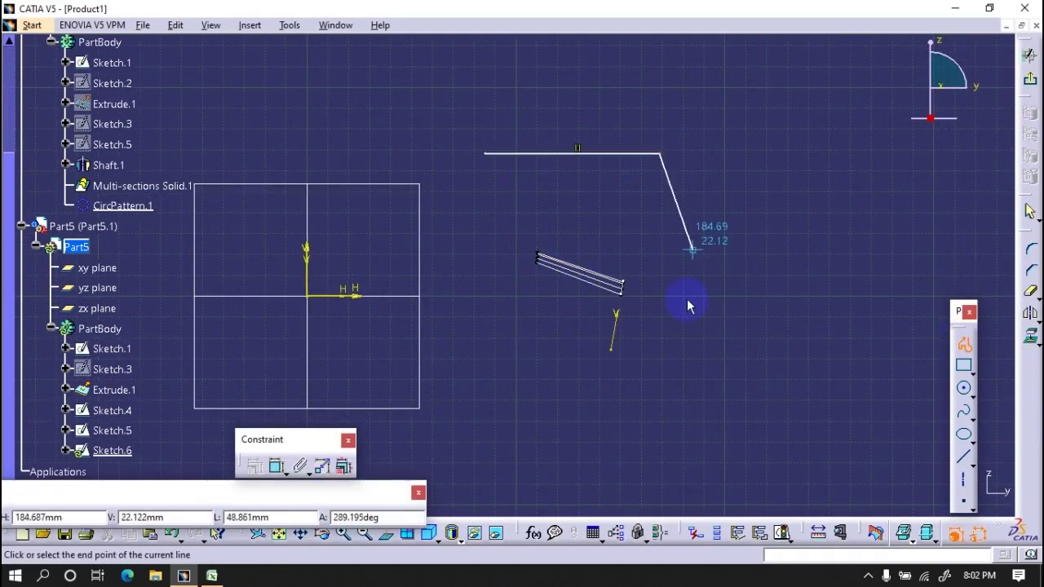
pyautogui.click(963, 342)
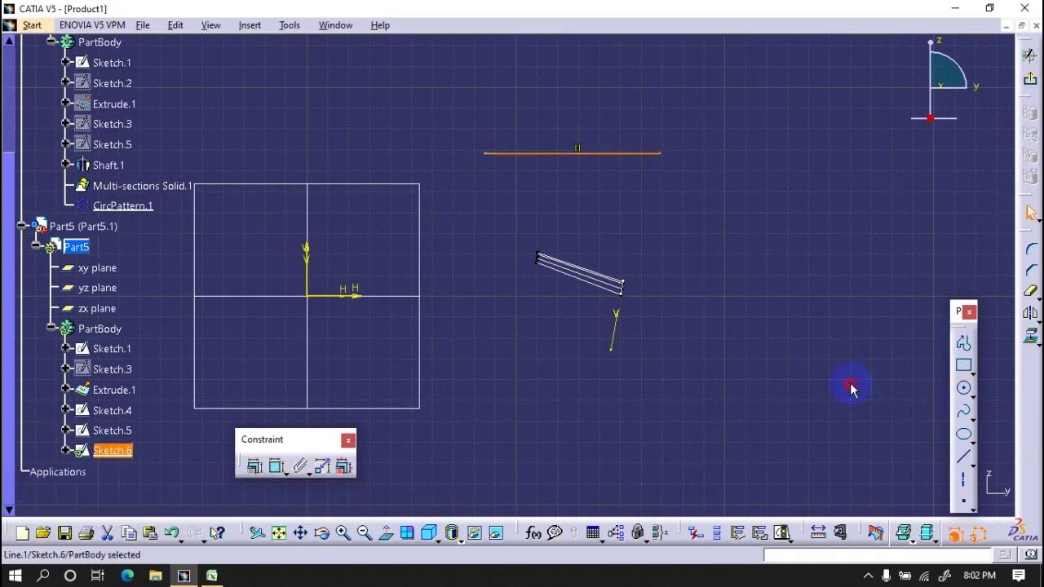
# Step: Draw a profile down from the top line and dimension its vertical edge to 80 mm
pyautogui.click(278, 467)
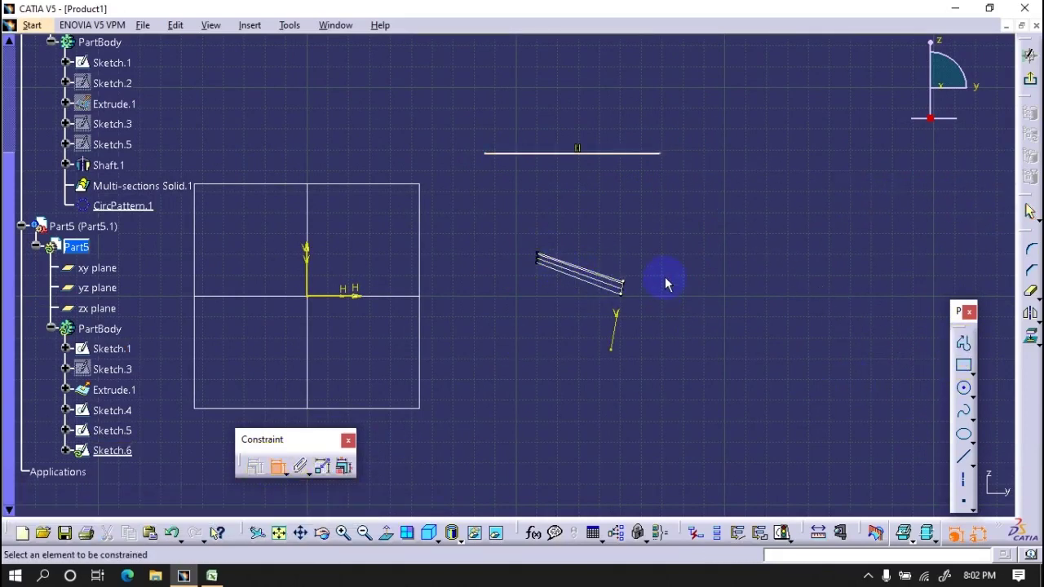
pyautogui.click(963, 343)
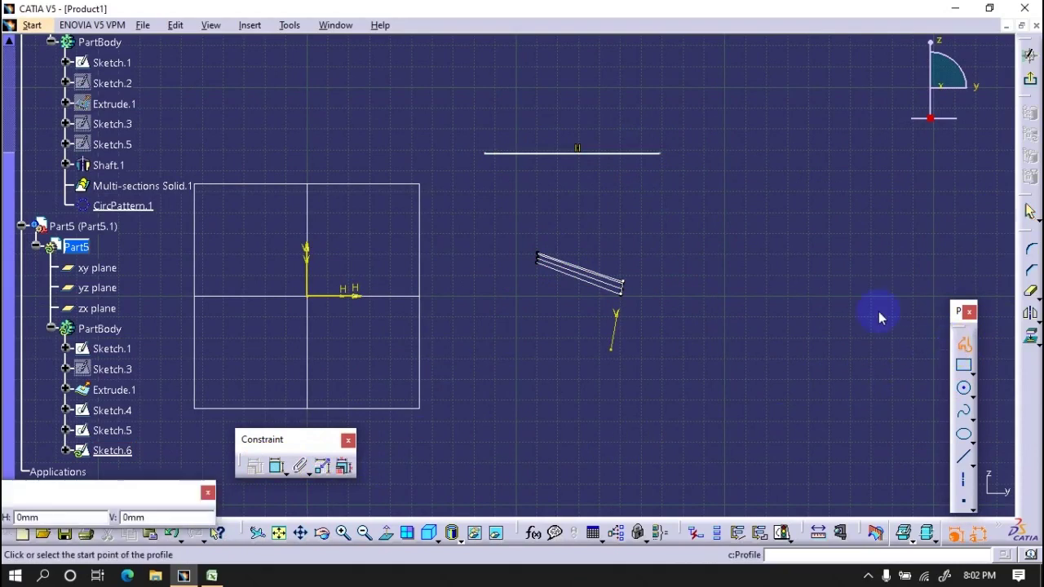
pyautogui.click(629, 151)
pyautogui.click(625, 260)
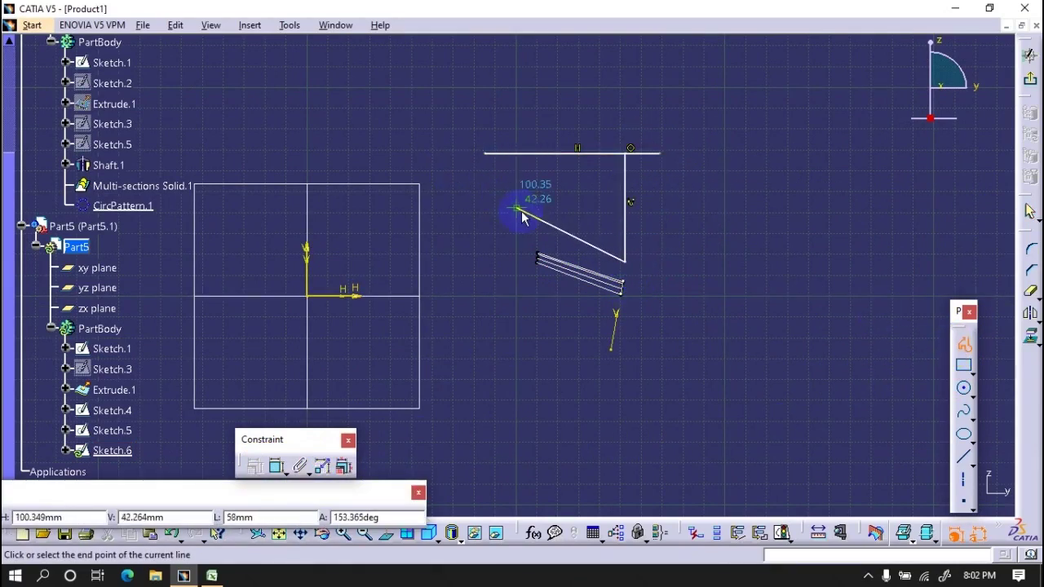
pyautogui.click(520, 153)
pyautogui.press('Escape')
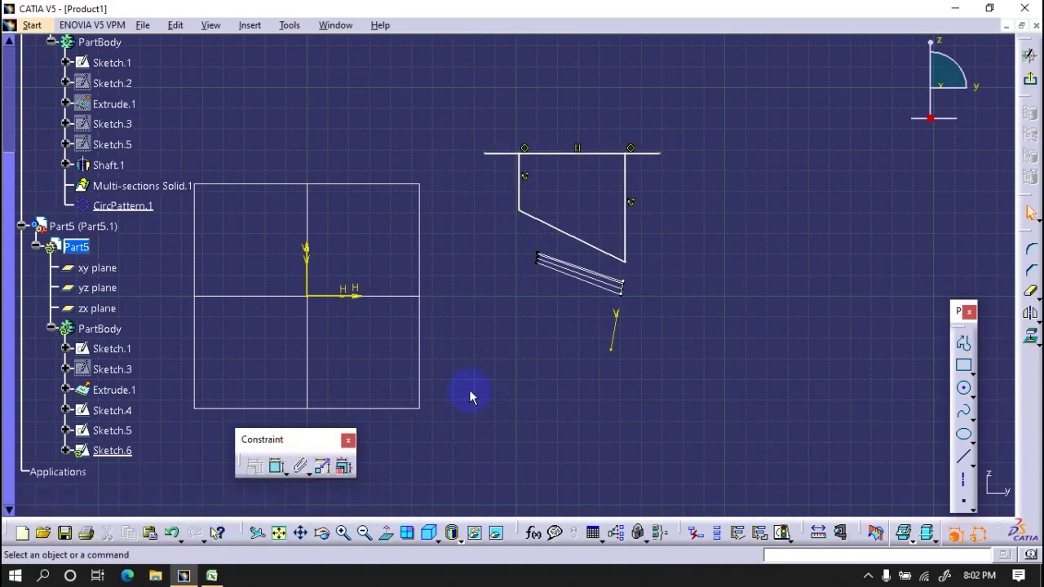
pyautogui.click(273, 467)
pyautogui.click(627, 221)
pyautogui.click(742, 220)
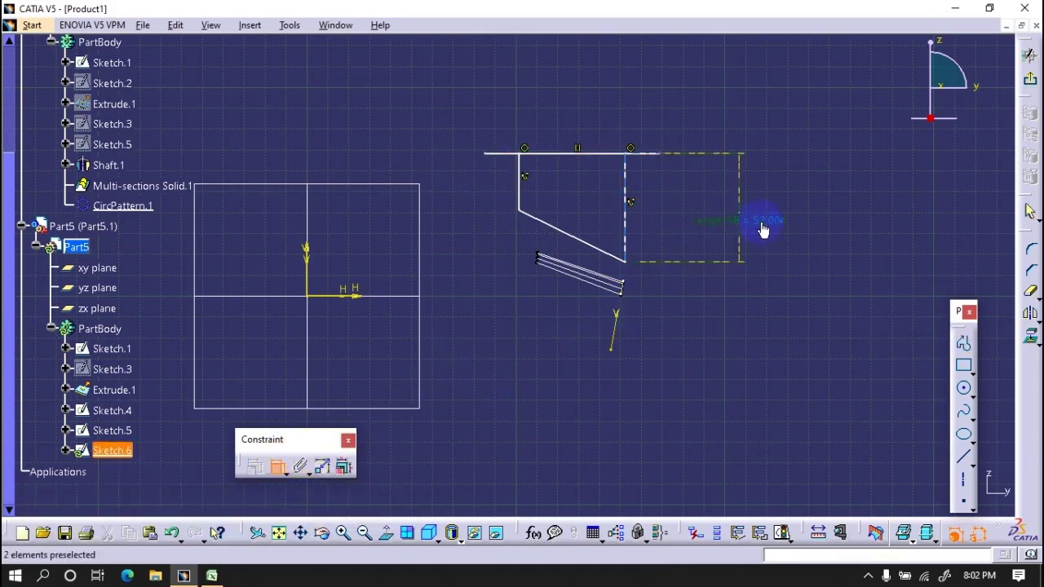
pyautogui.doubleClick(762, 221)
pyautogui.write('80')
pyautogui.press('Return')
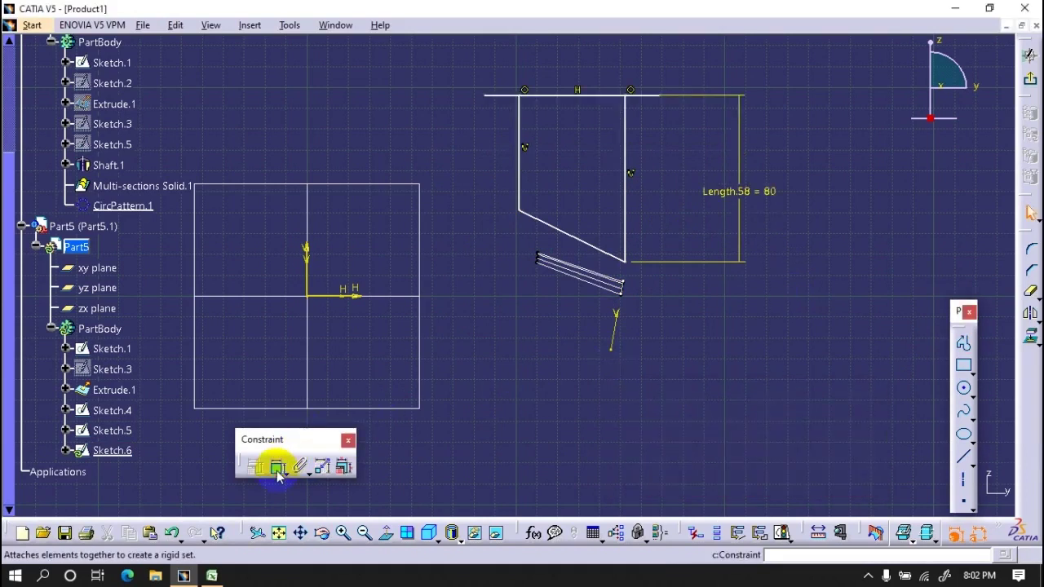
# Step: Make the profile's corner vertices coincident with the slanted profile's corners
pyautogui.moveTo(622, 378); pyautogui.dragTo(490, 313, button='middle')
pyautogui.click(608, 276)
pyautogui.rightClick(657, 325)
pyautogui.click(694, 436)
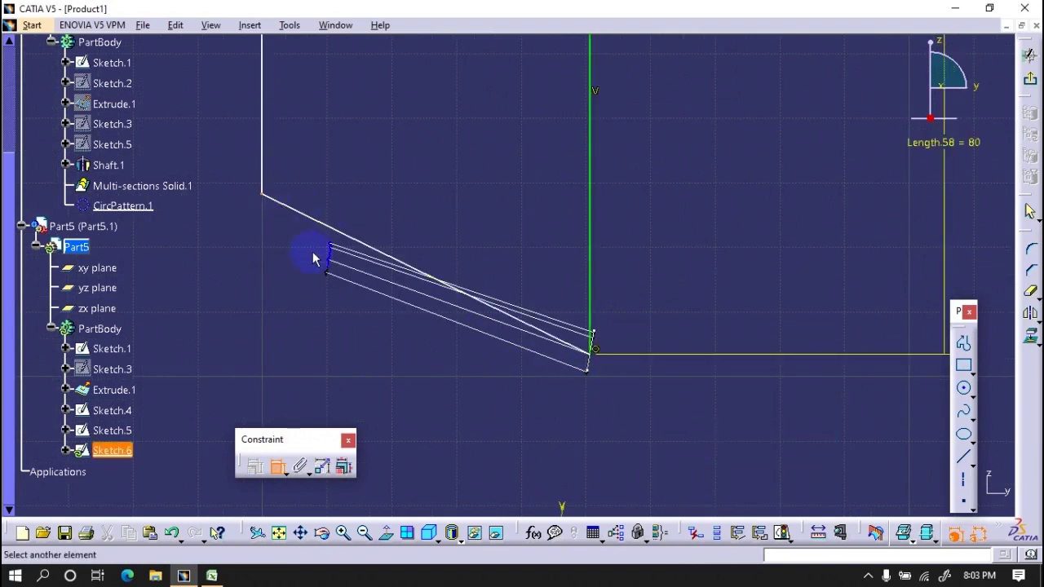
pyautogui.click(328, 271)
pyautogui.rightClick(254, 259)
pyautogui.click(279, 372)
pyautogui.moveTo(280, 371)
pyautogui.mouseDown(button='middle')
pyautogui.moveTo(419, 287)
pyautogui.moveTo(426, 210)
pyautogui.mouseUp(button='middle')
# Step: Dimension the left vertical edge as a 65.311 mm reference, exit, and make Sketch.6 current
pyautogui.click(428, 209)
pyautogui.rightClick(350, 209)
pyautogui.click(377, 226)
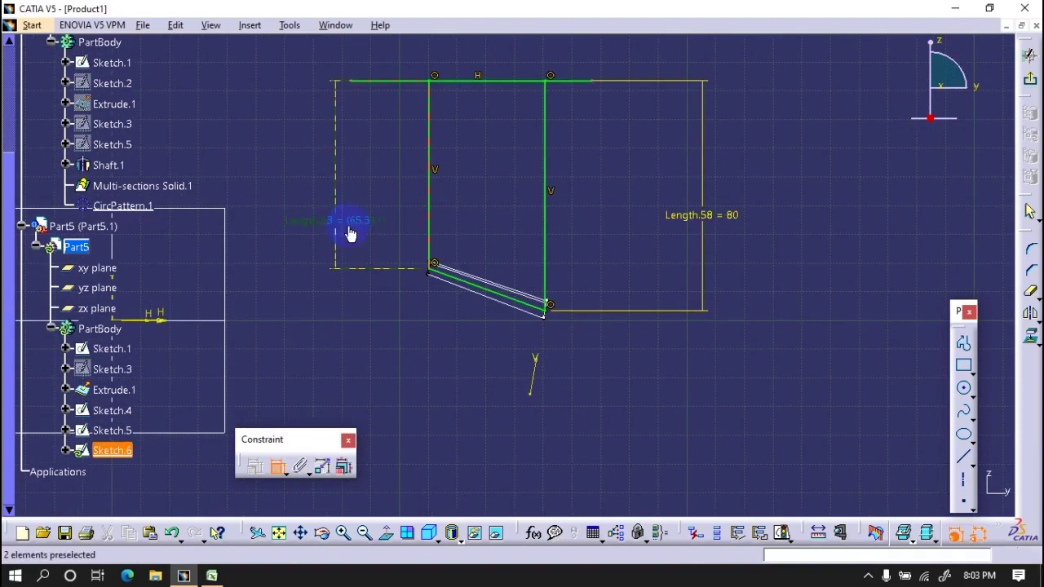
pyautogui.doubleClick(349, 234)
pyautogui.click(778, 420)
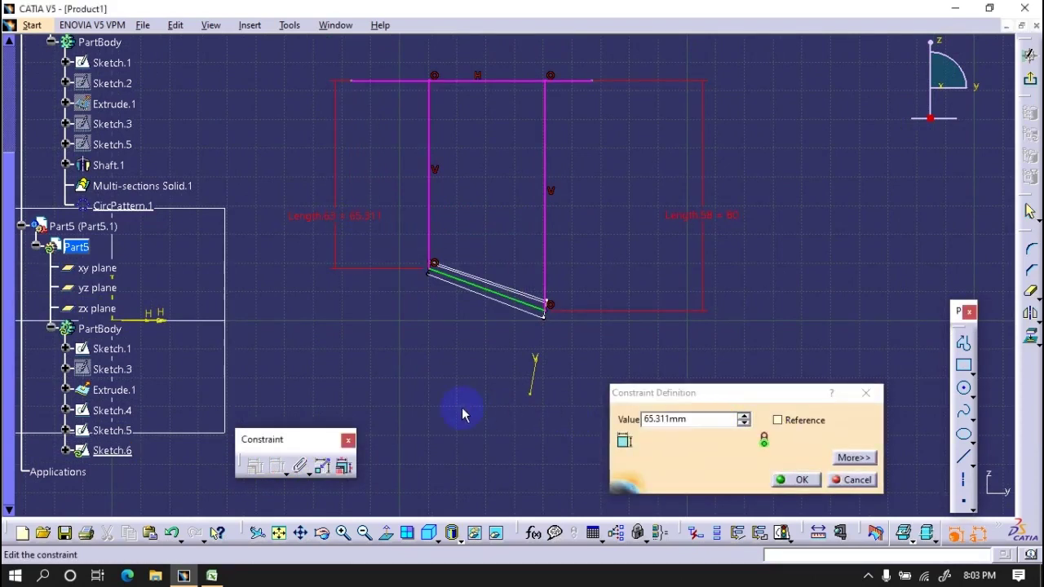
pyautogui.click(777, 420)
pyautogui.click(790, 481)
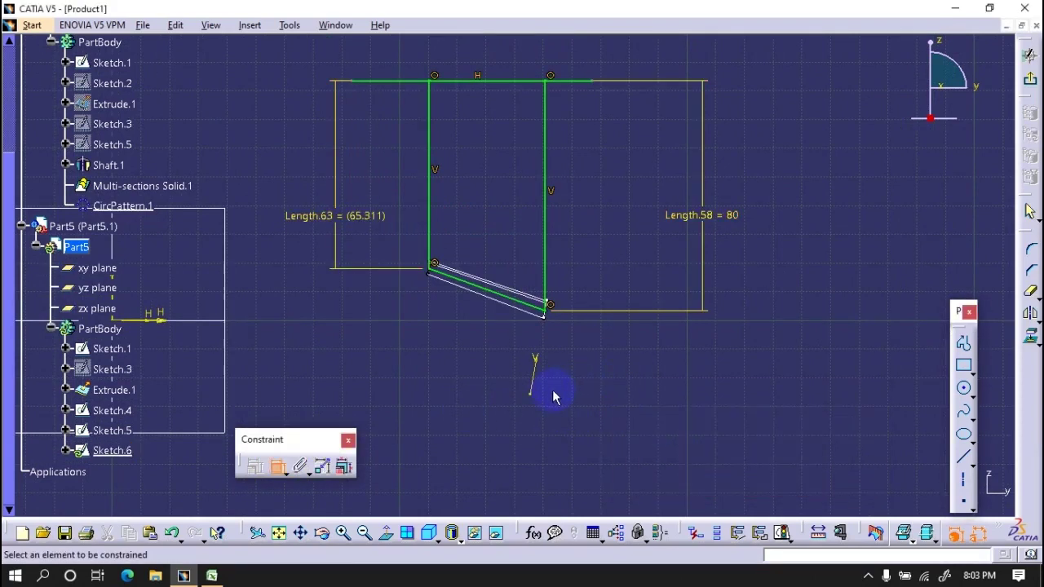
pyautogui.click(1027, 89)
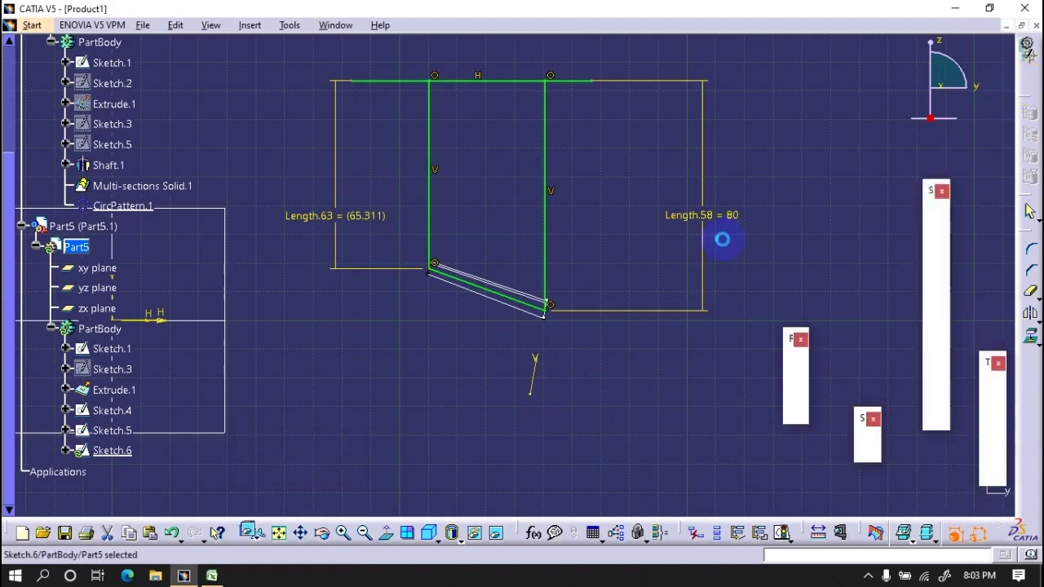
pyautogui.rightClick(114, 450)
pyautogui.click(188, 181)
# Step: Open a sketch on the bracket face and draw three circles sharing one centre
pyautogui.moveTo(406, 345)
pyautogui.mouseDown(button='middle')
pyautogui.moveTo(477, 369)
pyautogui.moveTo(505, 351)
pyautogui.mouseUp(button='middle')
pyautogui.click(1029, 100)
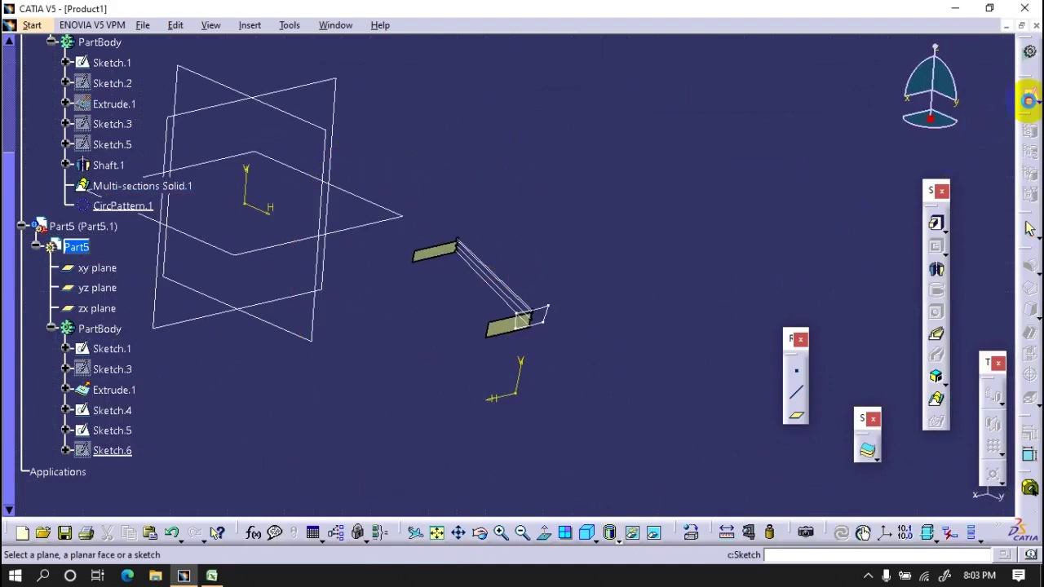
pyautogui.click(442, 248)
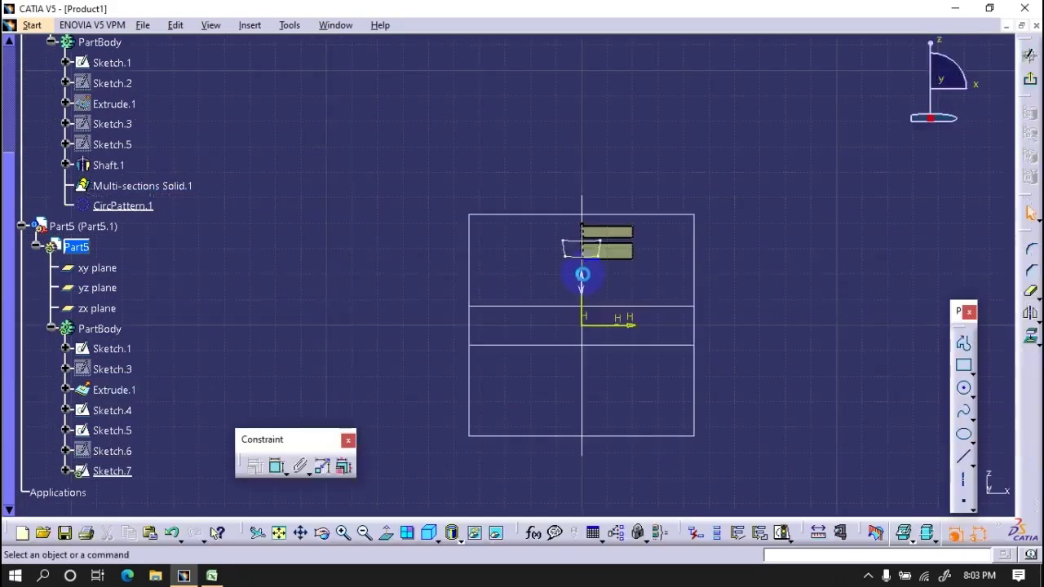
pyautogui.moveTo(489, 366); pyautogui.dragTo(851, 350, button='middle')
pyautogui.click(965, 389)
pyautogui.click(409, 165)
pyautogui.click(421, 199)
pyautogui.click(409, 165)
pyautogui.click(445, 196)
pyautogui.click(409, 166)
pyautogui.click(465, 214)
# Step: Constrain a circle to pass through the bracket vertex and make the circles concentric
pyautogui.click(276, 466)
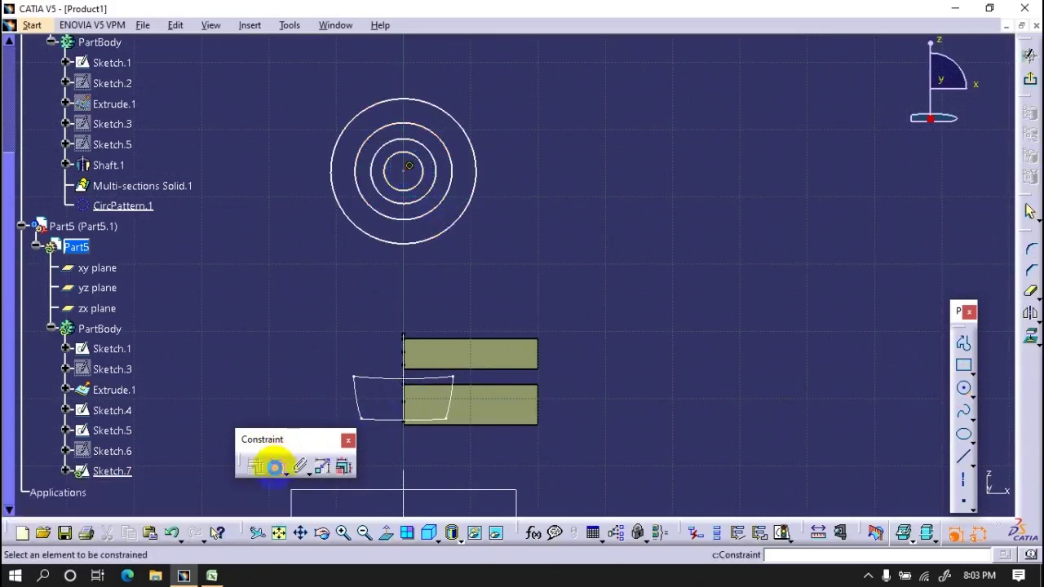
pyautogui.moveTo(484, 234); pyautogui.dragTo(408, 308, button='middle')
pyautogui.click(408, 307)
pyautogui.click(275, 466)
pyautogui.click(272, 466)
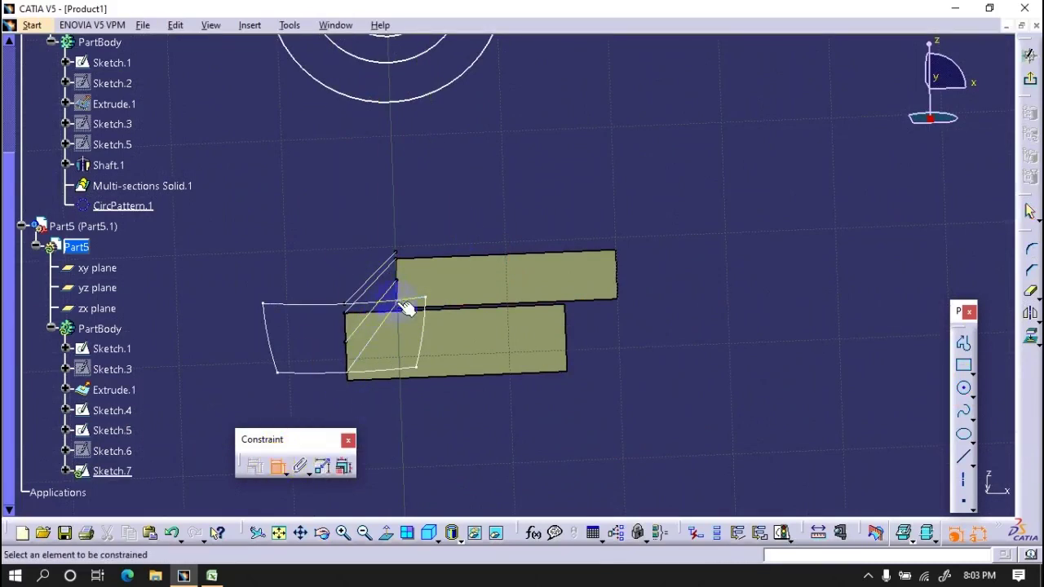
pyautogui.rightClick(492, 177)
pyautogui.click(517, 304)
pyautogui.click(401, 82)
pyautogui.rightClick(448, 145)
pyautogui.click(489, 277)
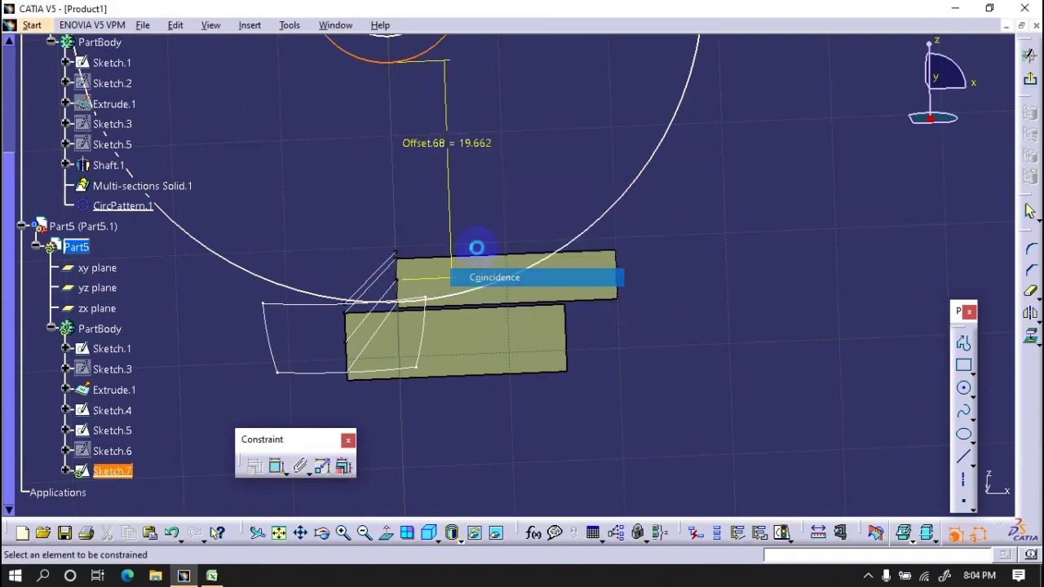
# Step: Add a positioning constraint between the top circle and a second circle
pyautogui.click(440, 136)
pyautogui.rightClick(495, 221)
pyautogui.click(505, 234)
pyautogui.click(433, 109)
pyautogui.click(447, 352)
pyautogui.rightClick(466, 225)
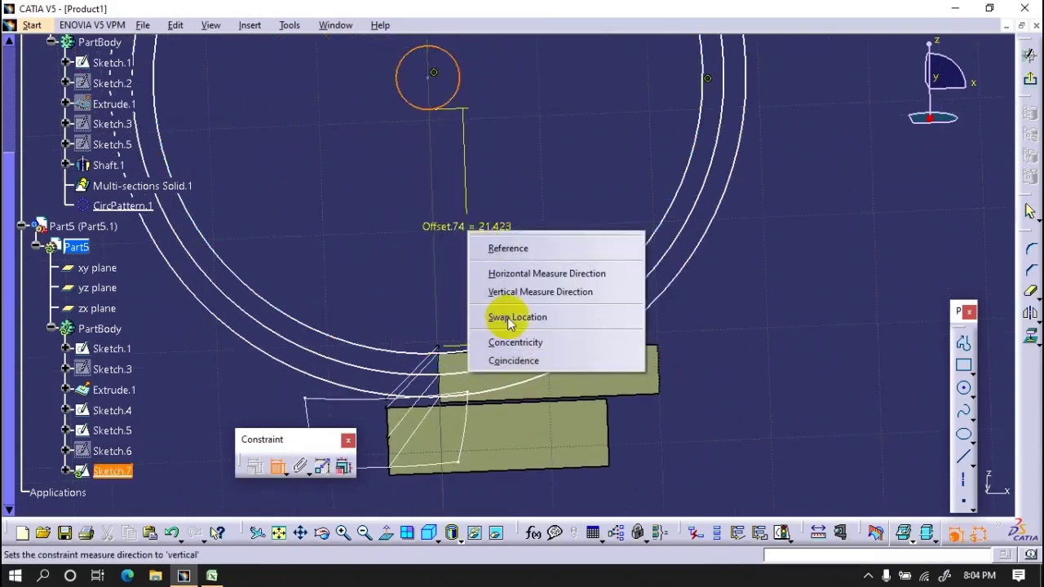
pyautogui.click(501, 318)
# Step: Set the circle's diameter to 130.622 (twice 65.311)
pyautogui.click(389, 542)
pyautogui.click(559, 296)
pyautogui.doubleClick(703, 314)
pyautogui.write('65.311*2')
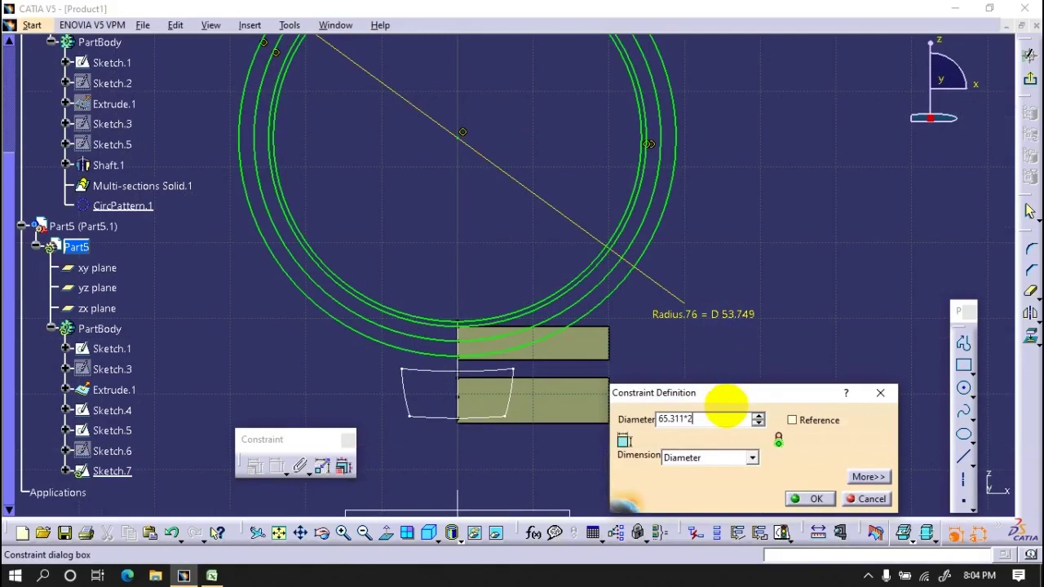
pyautogui.press('Return')
pyautogui.moveTo(739, 380)
pyautogui.mouseDown(button='middle')
pyautogui.moveTo(637, 383)
pyautogui.moveTo(663, 323)
pyautogui.mouseUp(button='middle')
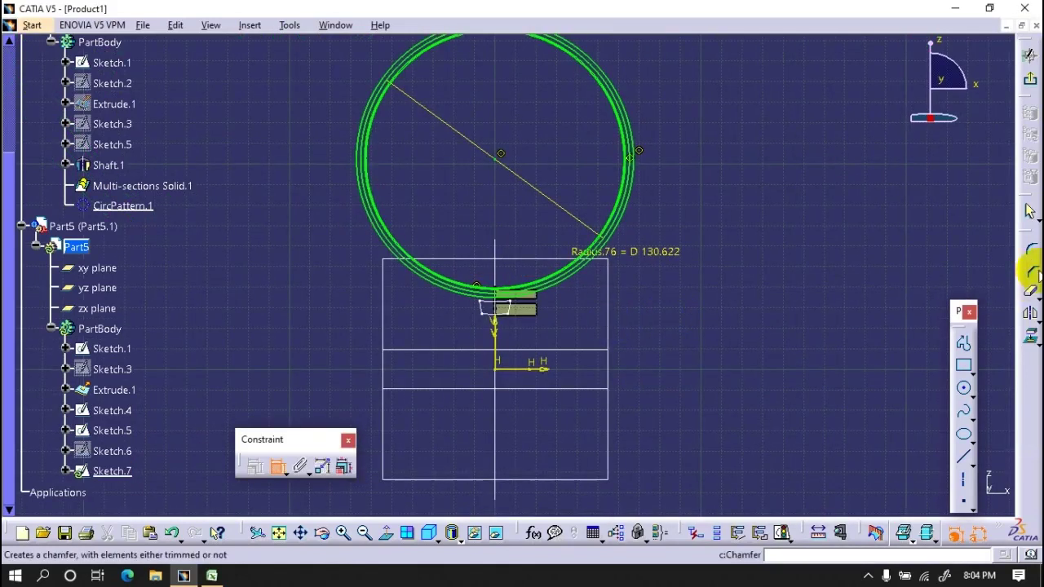
# Step: Draw two lines from the circle centre and constrain their angles to 5° and 20°
pyautogui.click(964, 346)
pyautogui.click(416, 323)
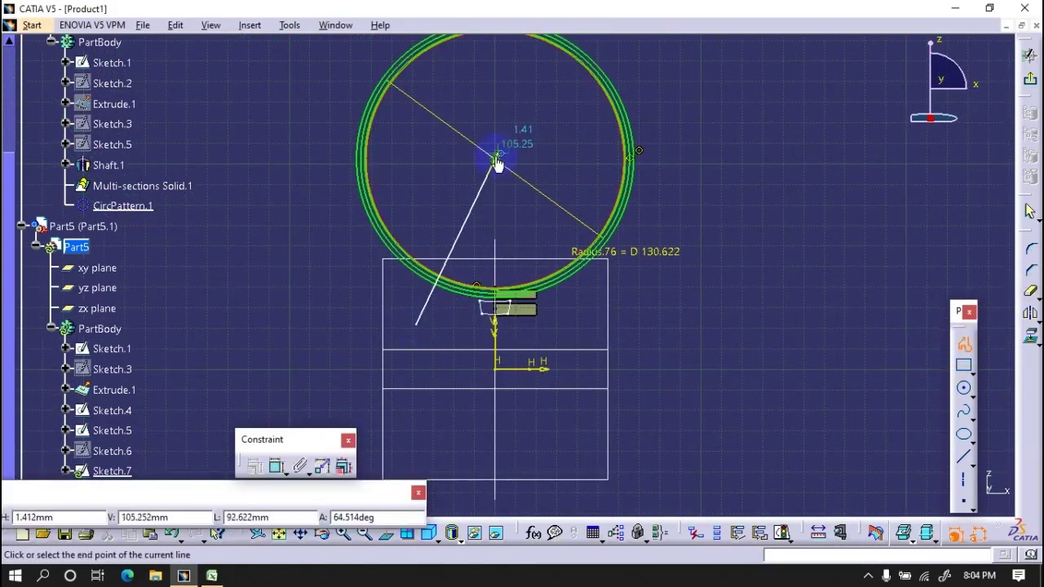
pyautogui.click(500, 162)
pyautogui.click(664, 337)
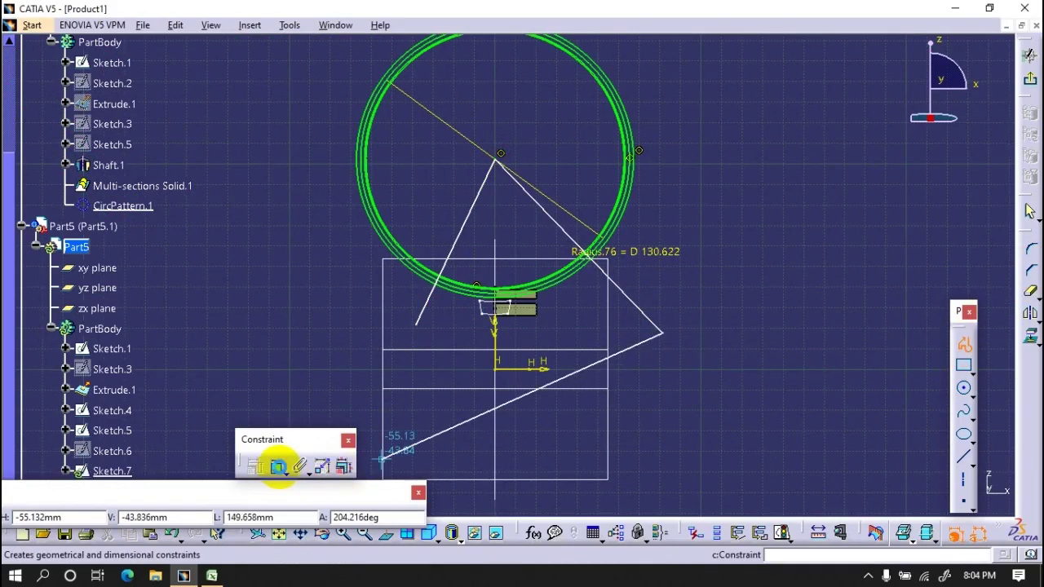
pyautogui.click(351, 467)
pyautogui.click(634, 300)
pyautogui.doubleClick(573, 318)
pyautogui.write('90/18')
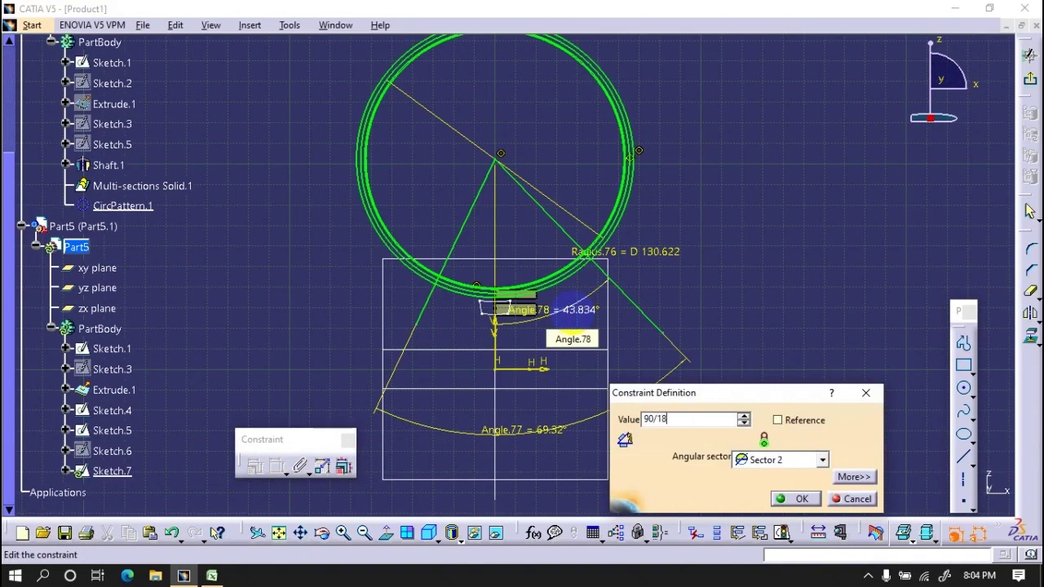
pyautogui.press('Return')
pyautogui.doubleClick(343, 384)
pyautogui.write('20deg')
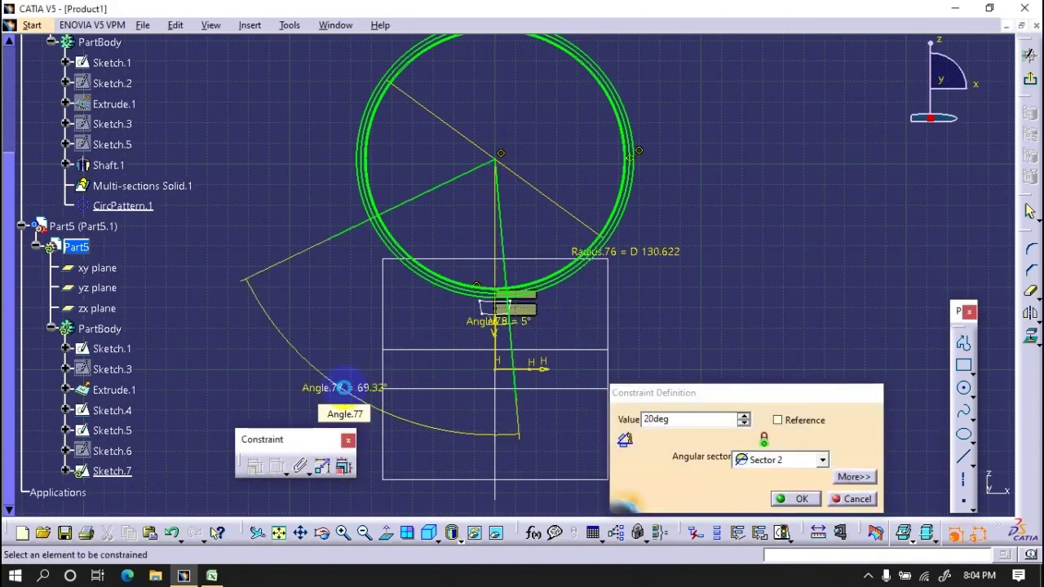
pyautogui.press('Return')
pyautogui.click(268, 466)
# Step: Draw a circle centred on the slanted line, sized to meet the gear circles
pyautogui.click(963, 388)
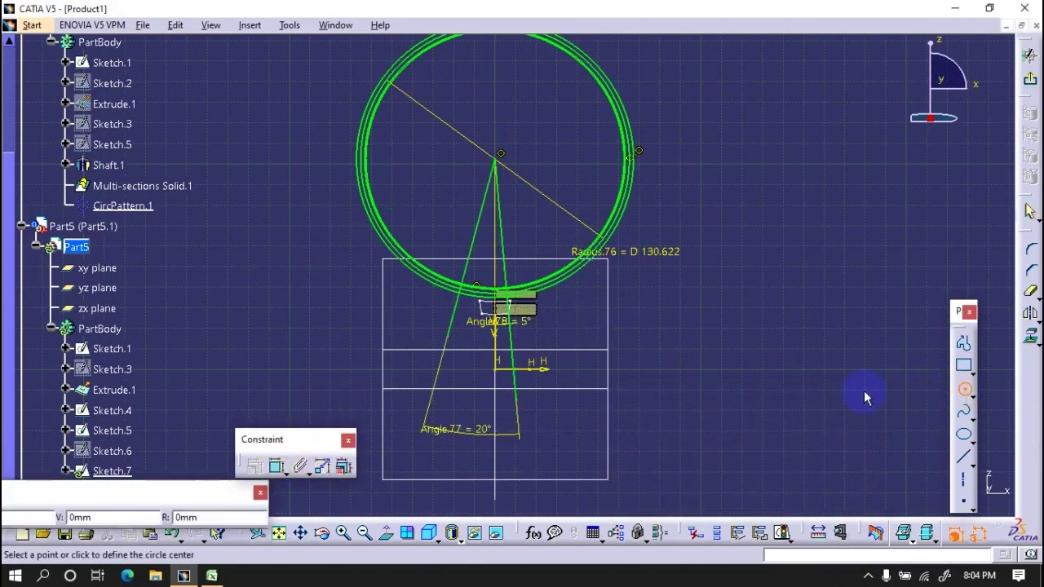
pyautogui.scroll(5, 496, 255)
pyautogui.click(336, 305)
pyautogui.click(499, 334)
# Step: Add a second circle of the same size and delete the sloped line
pyautogui.click(963, 388)
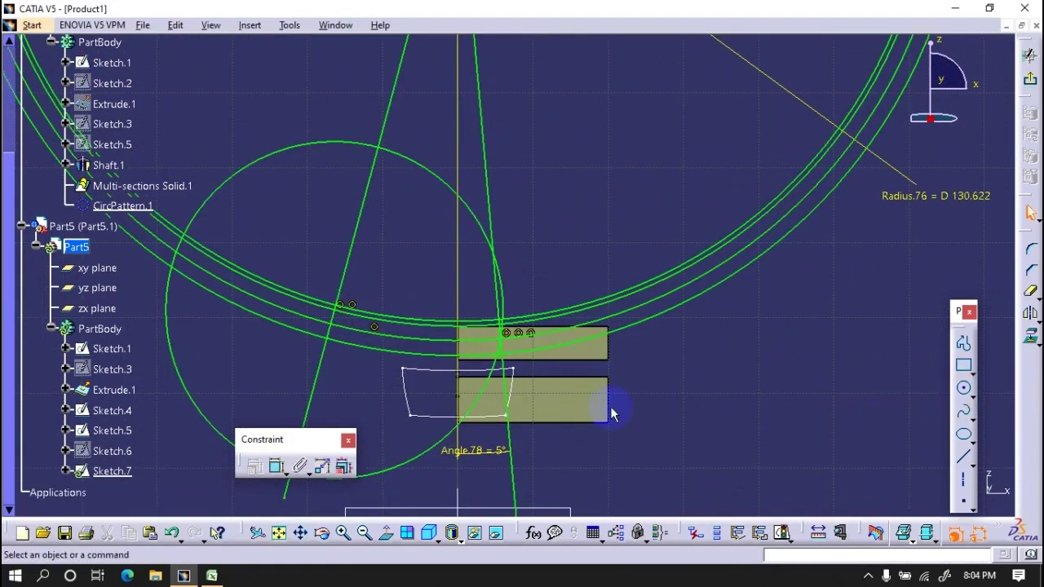
pyautogui.scroll(-1, 571, 393)
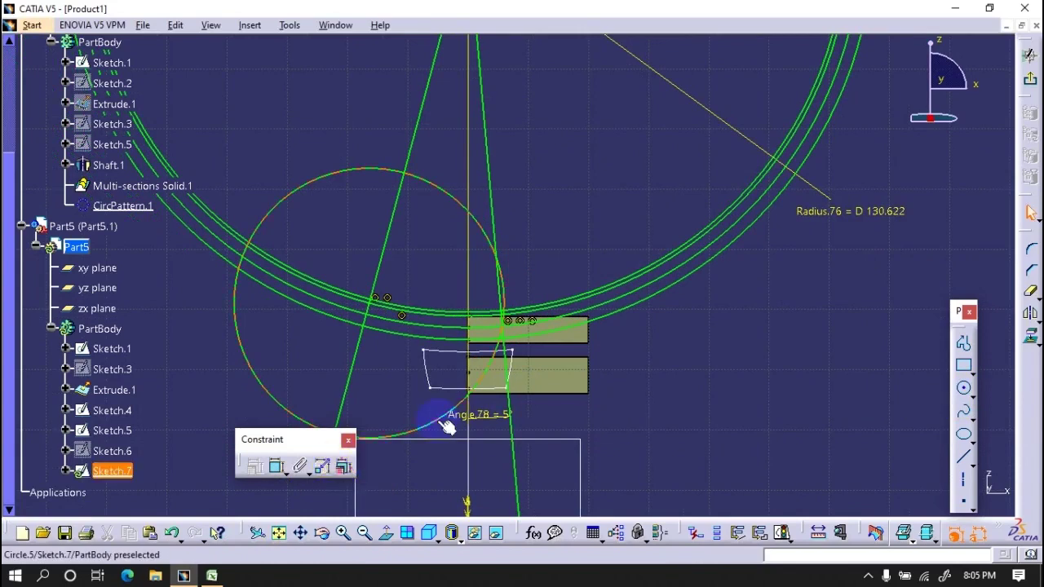
pyautogui.click(578, 441)
pyautogui.click(512, 465)
pyautogui.press('Delete')
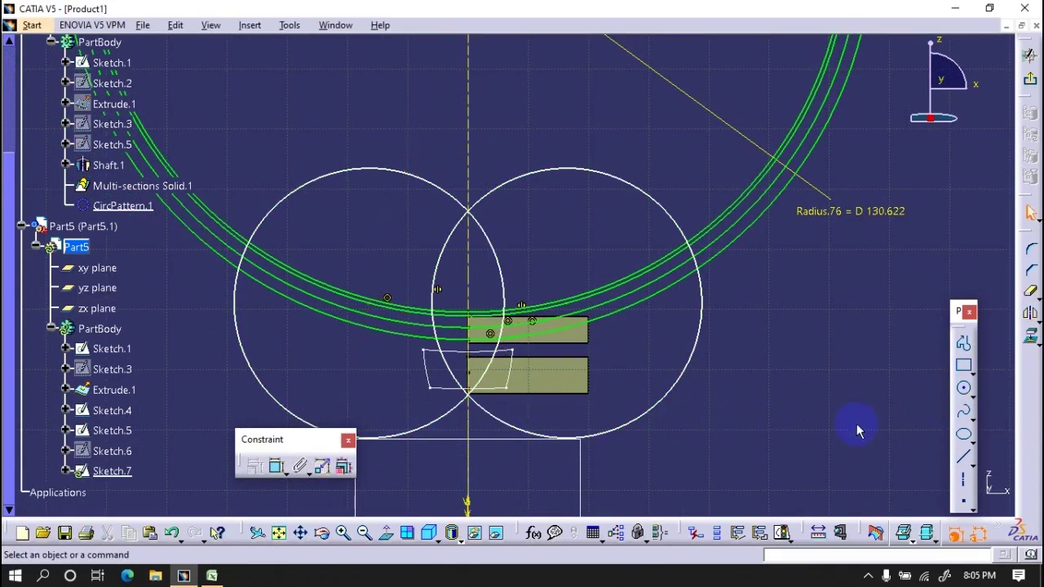
# Step: Trim away the large guide arcs where they cross, leaving the small central profile
pyautogui.moveTo(597, 300); pyautogui.dragTo(603, 323)
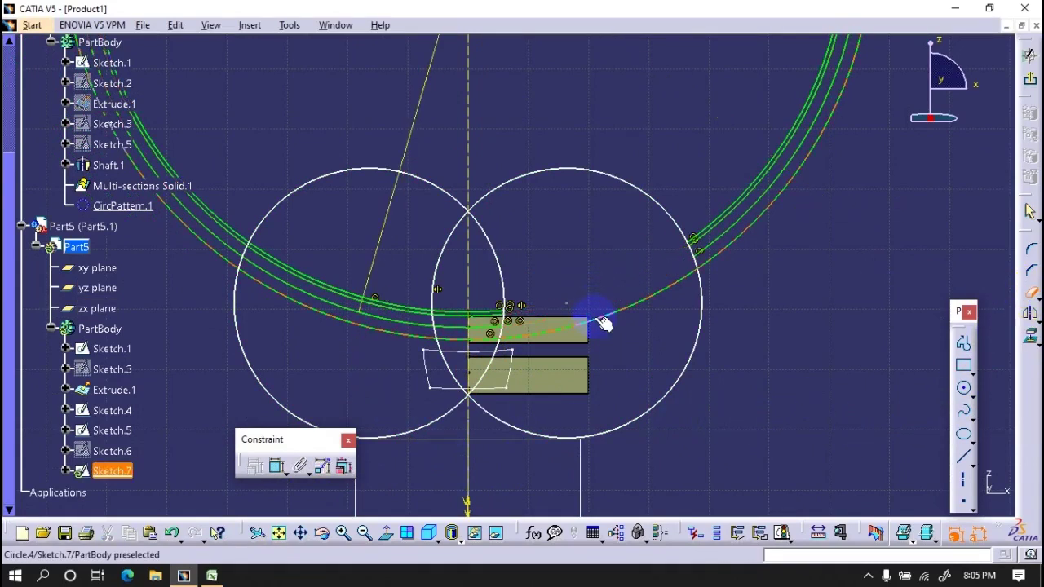
pyautogui.moveTo(390, 337)
pyautogui.mouseDown()
pyautogui.moveTo(389, 313)
pyautogui.moveTo(459, 270)
pyautogui.mouseUp()
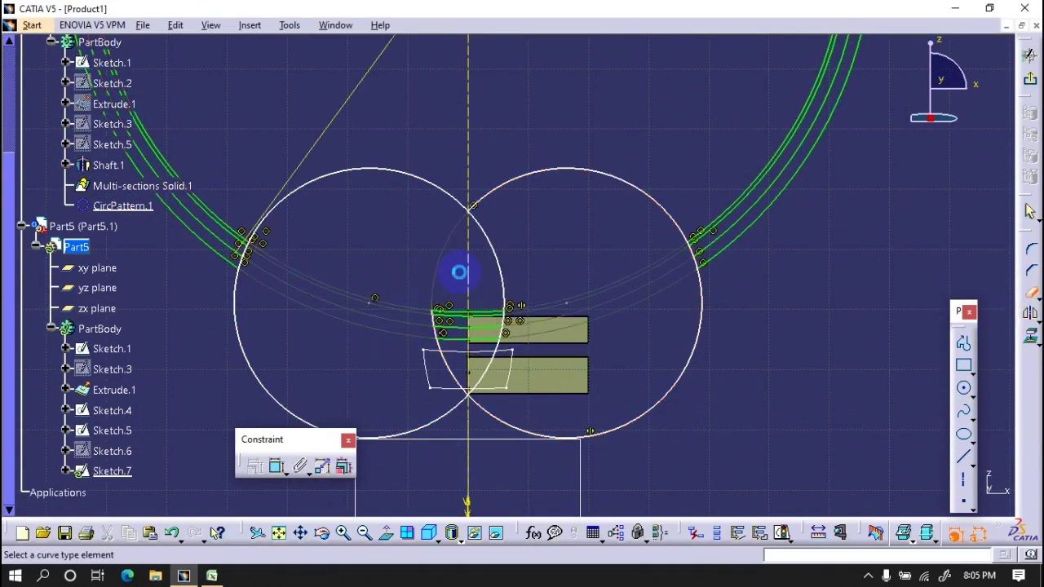
pyautogui.click(729, 221)
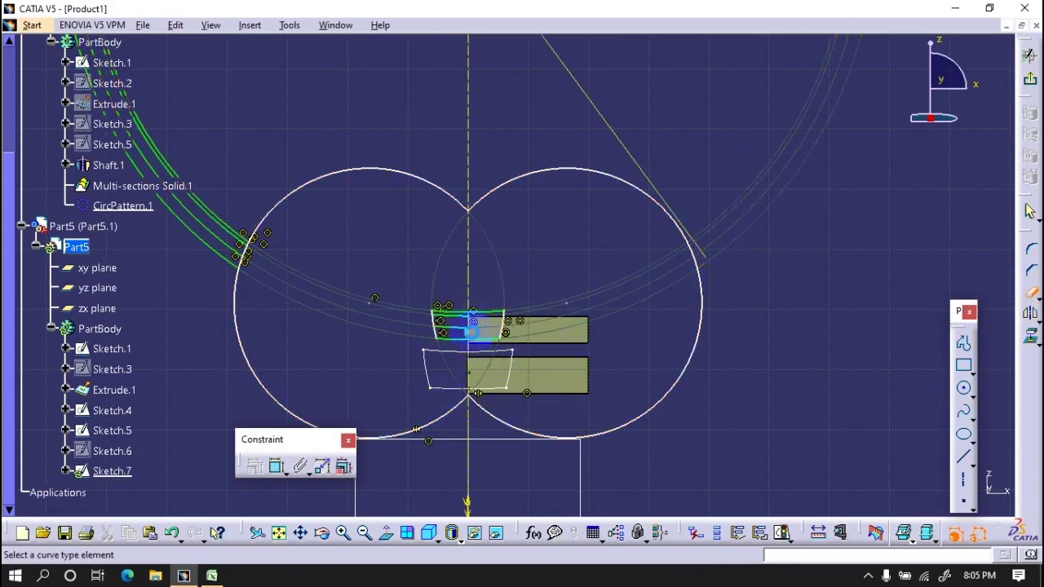
pyautogui.click(219, 251)
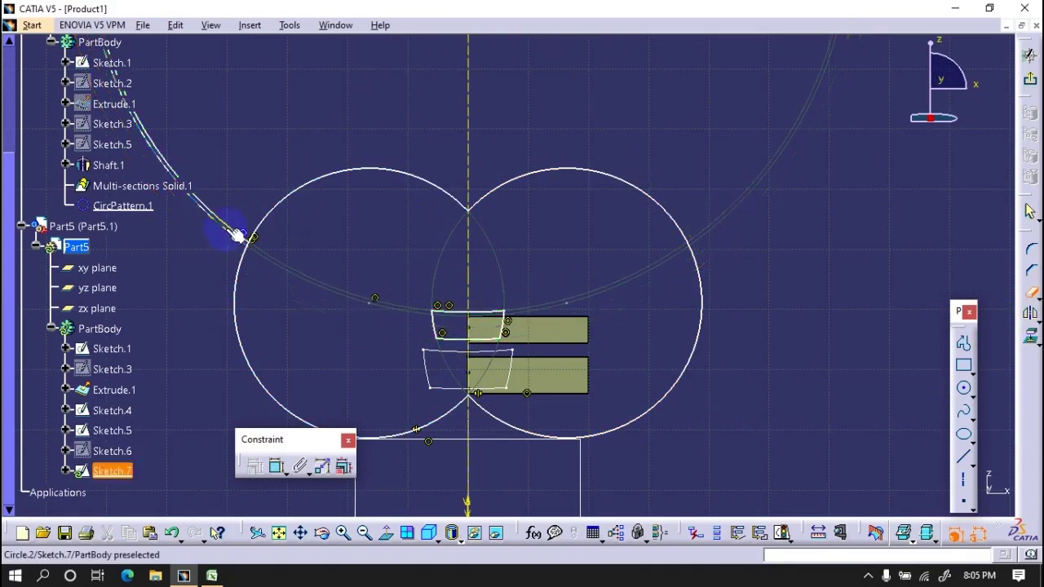
pyautogui.moveTo(330, 191); pyautogui.dragTo(647, 298)
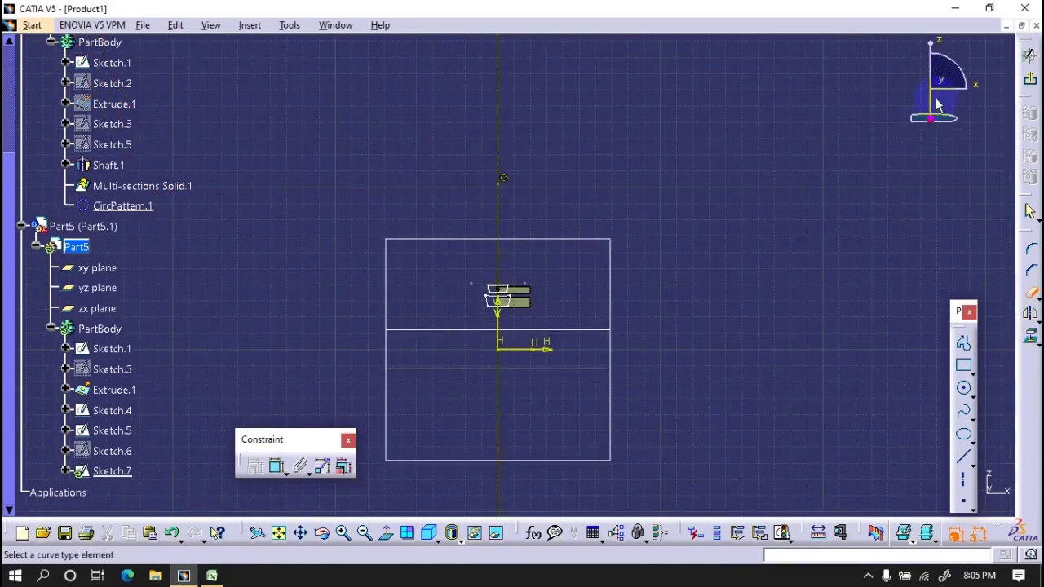
# Step: Open Sketch.8 on the yz plane of Part5
pyautogui.moveTo(753, 211); pyautogui.dragTo(588, 327, button='middle')
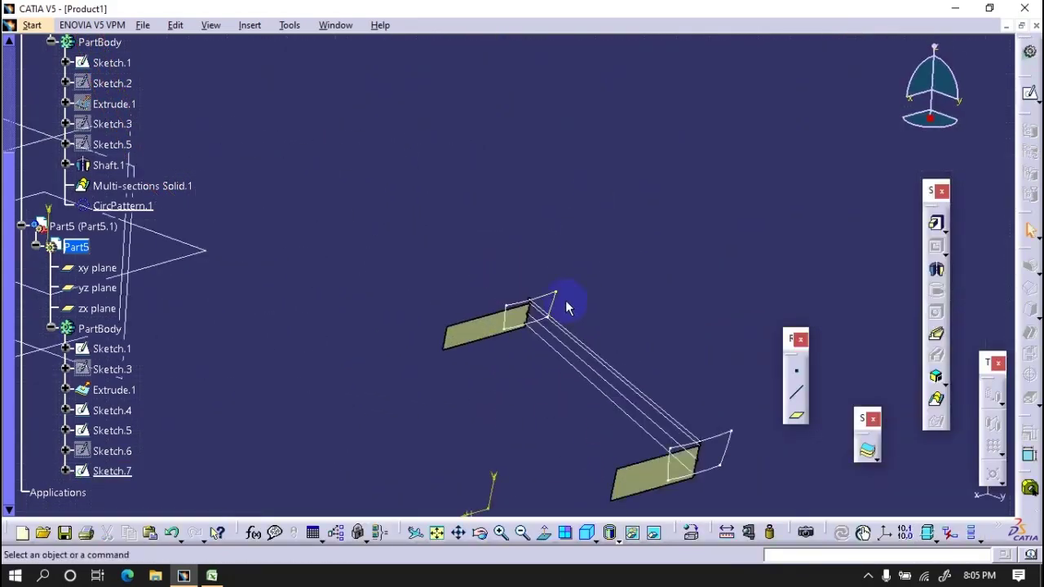
pyautogui.click(1030, 98)
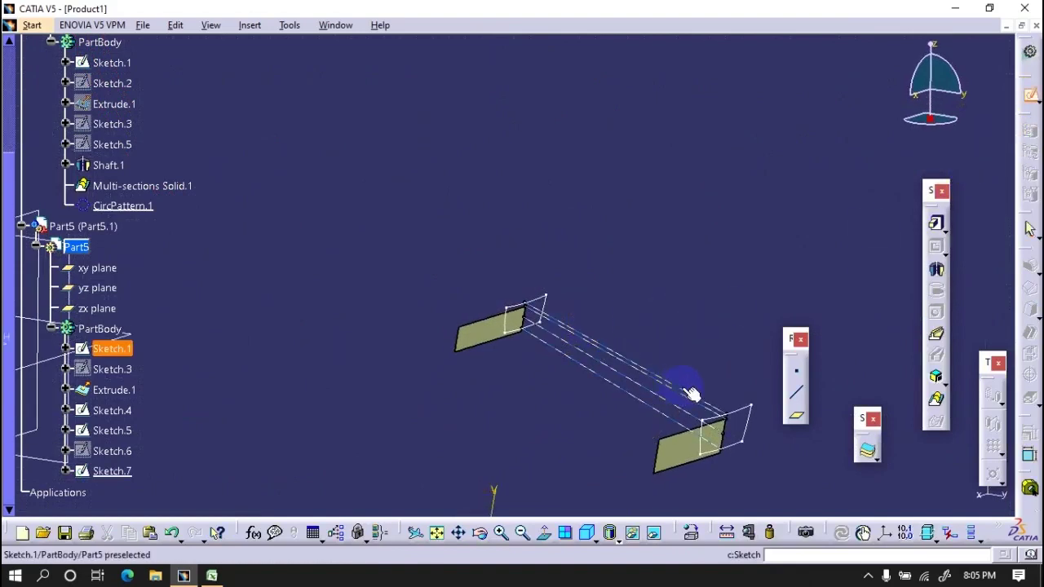
pyautogui.rightClick(135, 463)
pyautogui.click(143, 467)
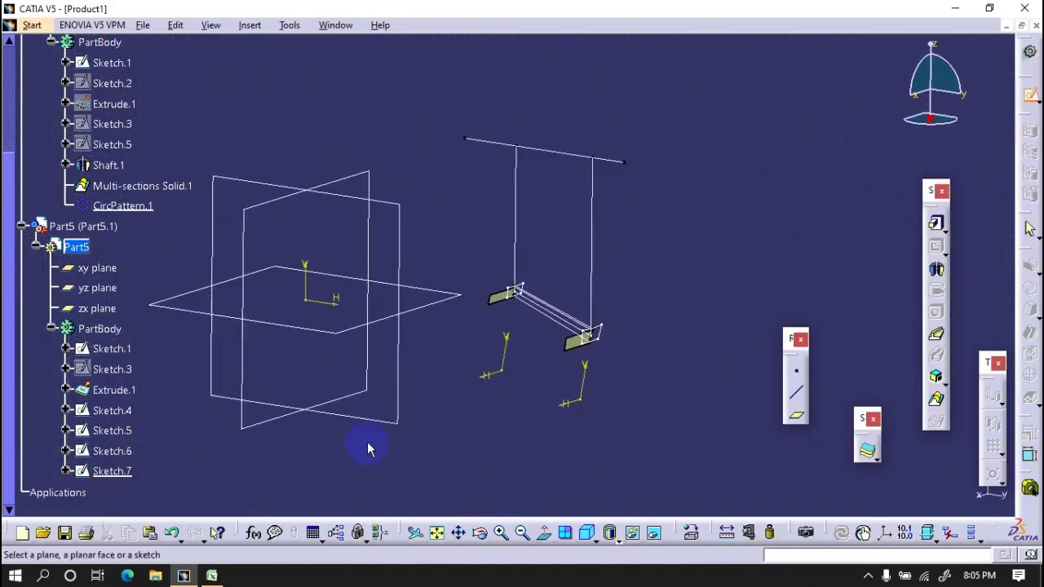
pyautogui.moveTo(631, 354)
pyautogui.mouseDown(button='middle')
pyautogui.moveTo(456, 266)
pyautogui.moveTo(368, 291)
pyautogui.moveTo(419, 228)
pyautogui.moveTo(323, 233)
pyautogui.mouseUp(button='middle')
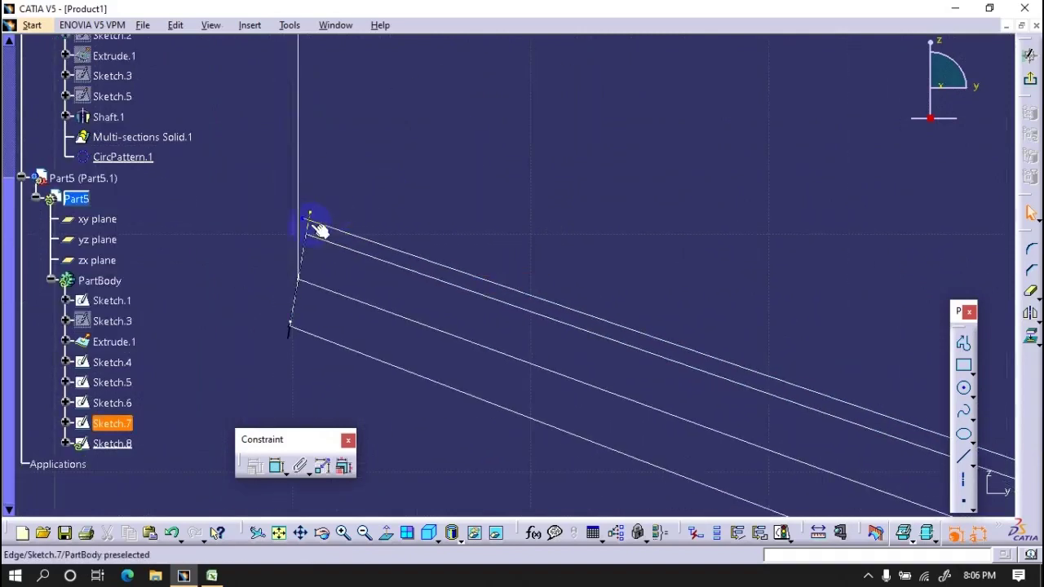
# Step: Delete the accidental short line drawn with the Profile tool
pyautogui.click(963, 344)
pyautogui.click(404, 179)
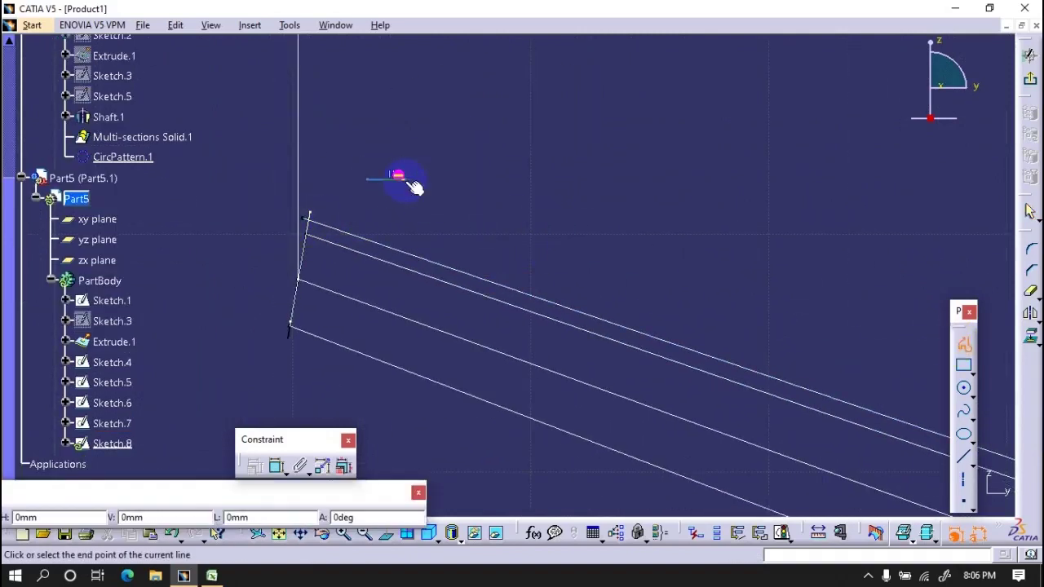
pyautogui.press('Escape')
pyautogui.rightClick(392, 181)
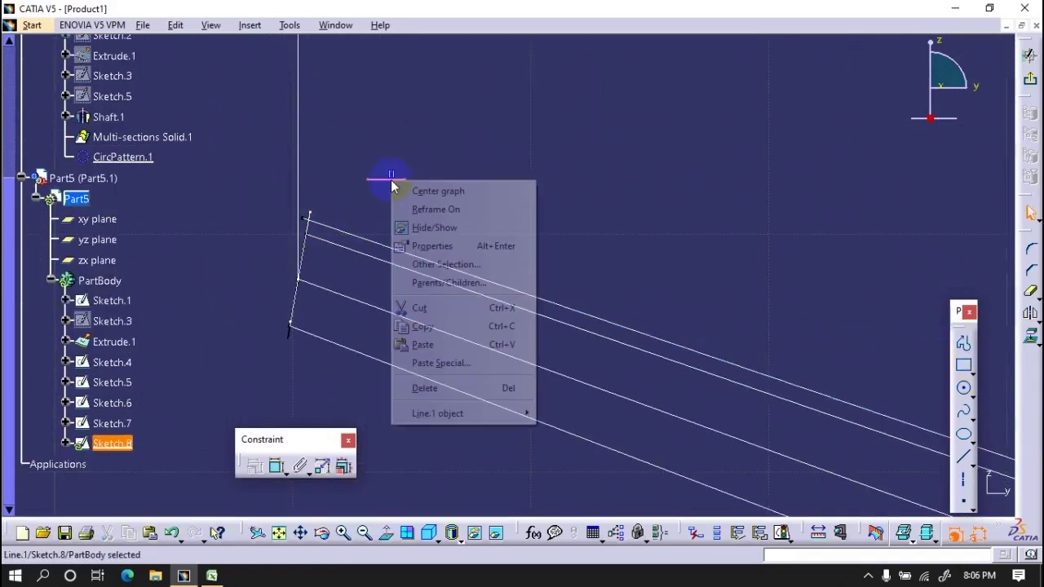
pyautogui.click(454, 388)
pyautogui.moveTo(502, 298); pyautogui.dragTo(854, 313, button='middle')
# Step: Draw a closed six-corner stepped profile over the bracket's vertical edges
pyautogui.click(963, 343)
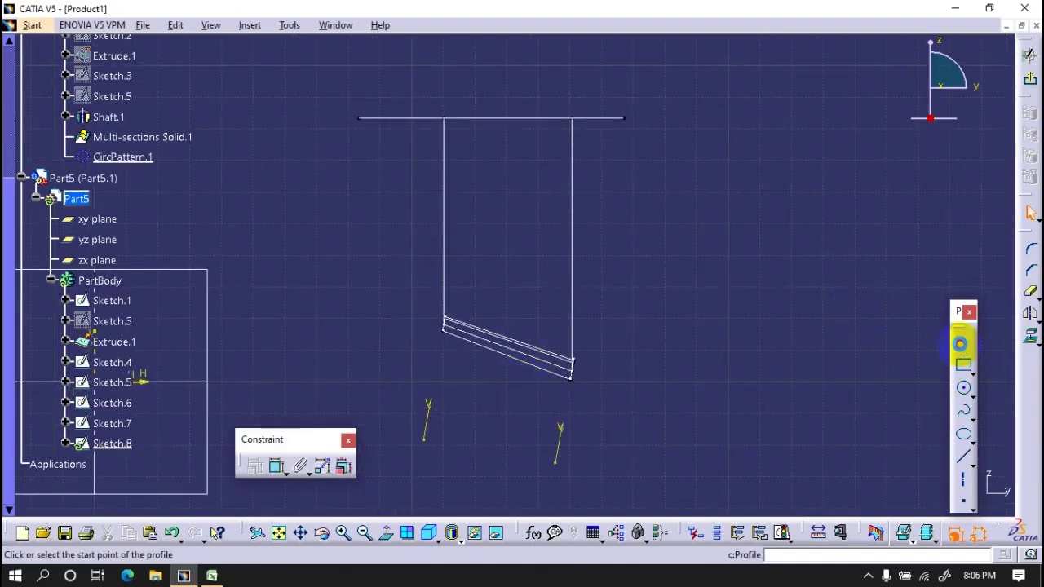
pyautogui.click(465, 148)
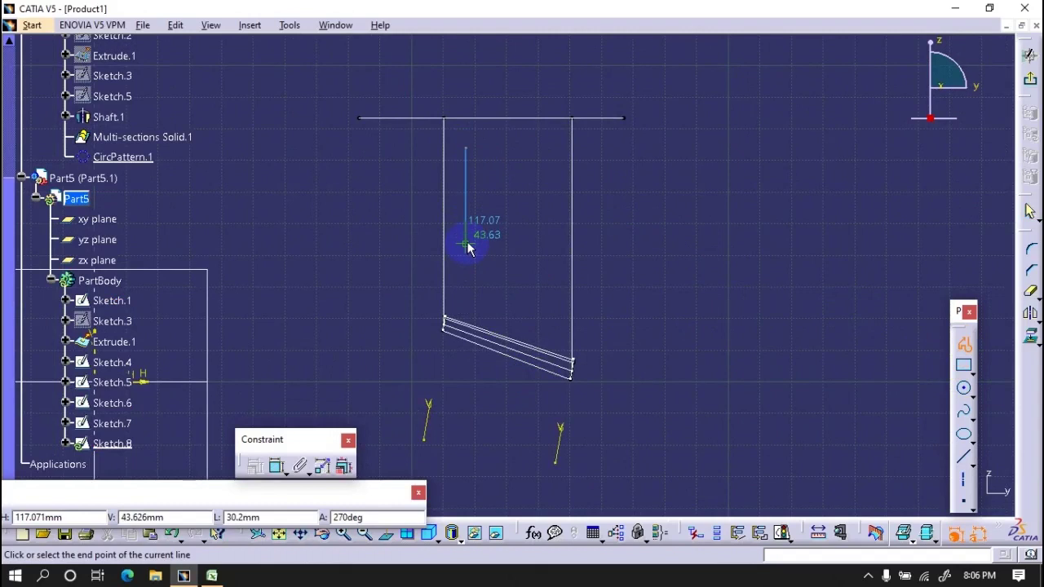
pyautogui.click(466, 244)
pyautogui.click(534, 261)
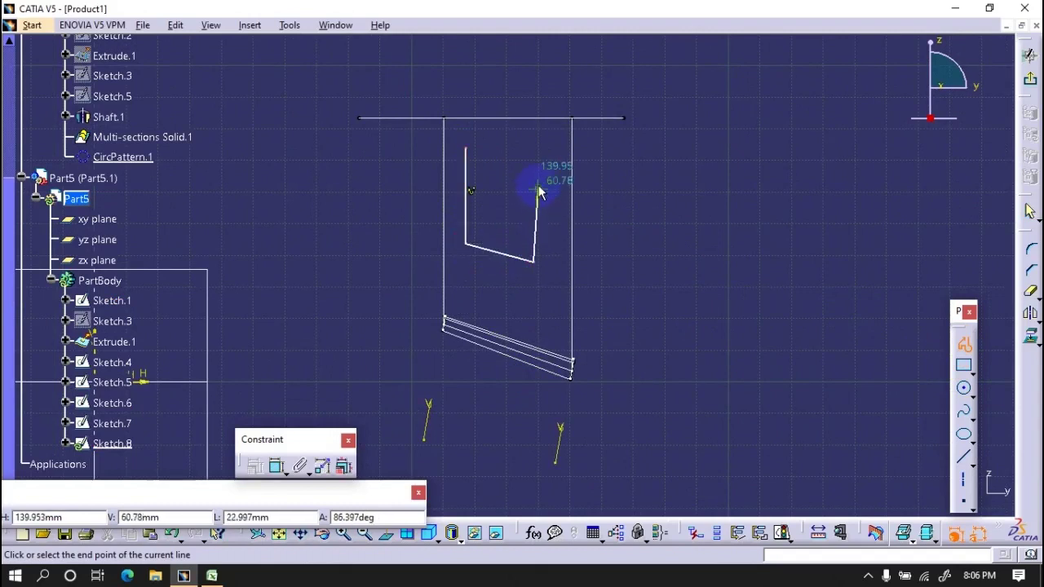
pyautogui.click(598, 193)
pyautogui.click(707, 188)
pyautogui.click(704, 148)
pyautogui.click(465, 149)
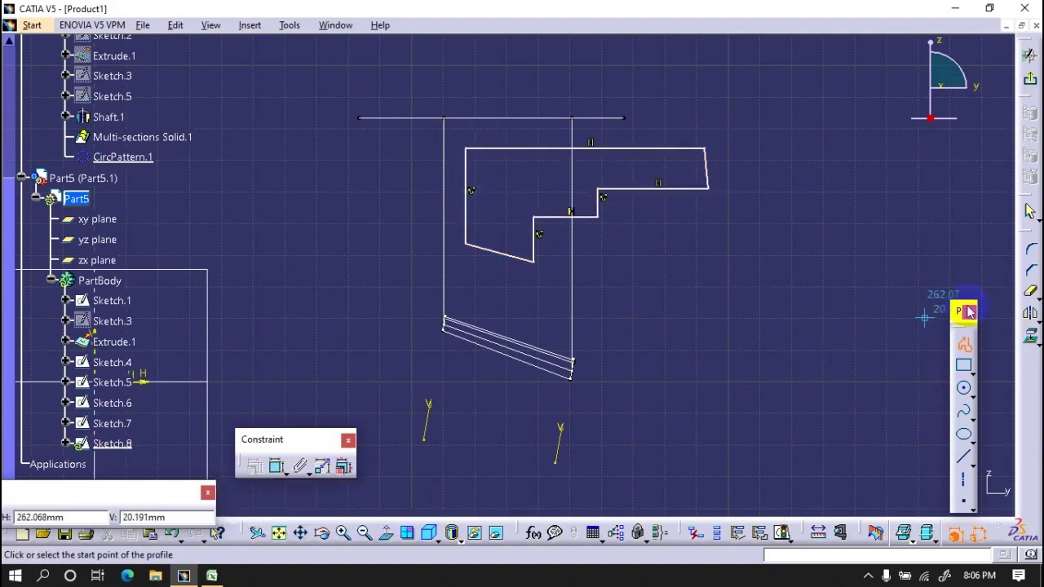
pyautogui.click(964, 343)
pyautogui.rightClick(707, 177)
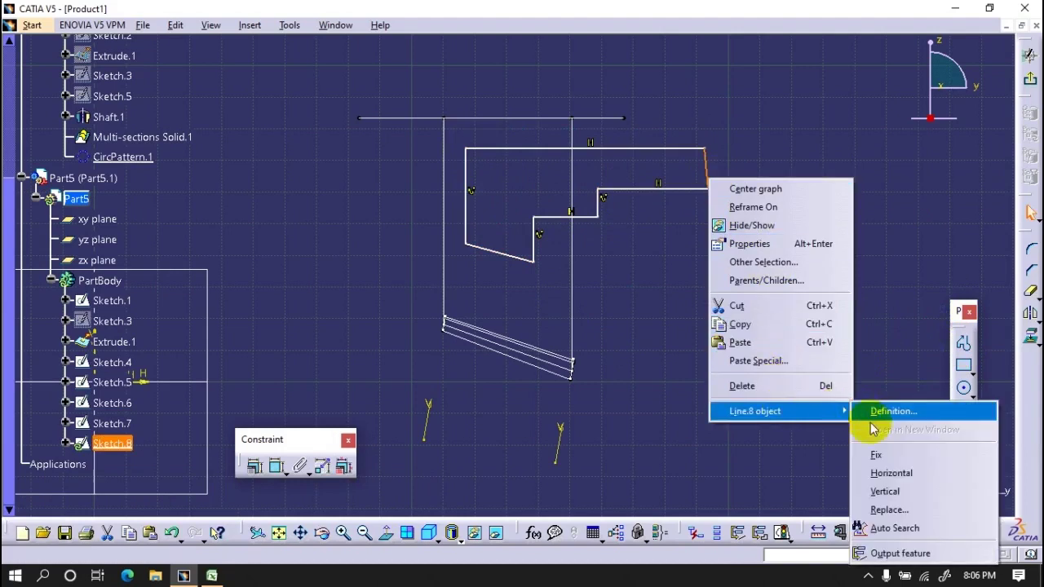
pyautogui.press('Escape')
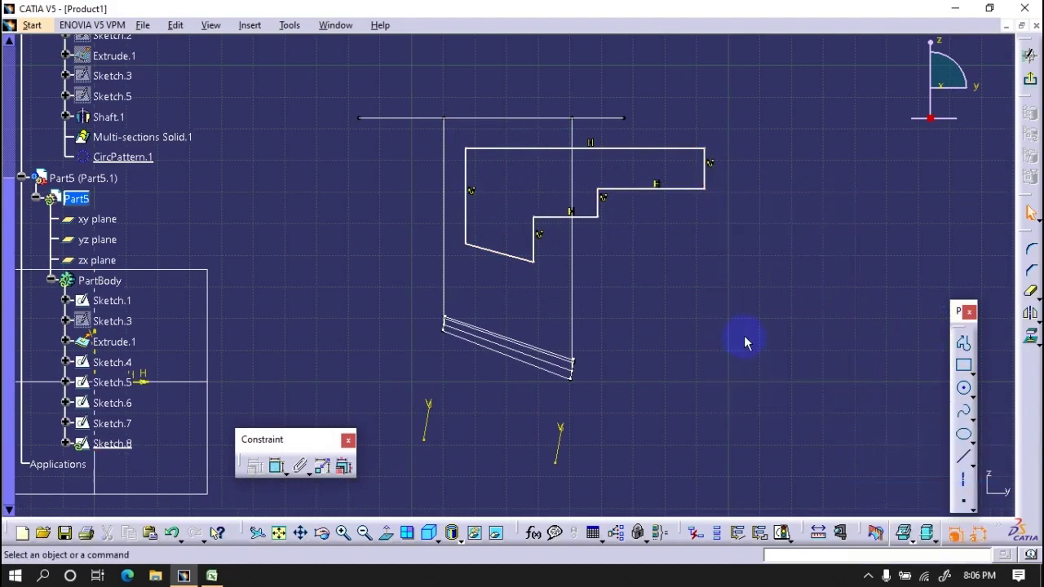
# Step: Make the outline's two lower corners coincident with the slanted line ends
pyautogui.click(277, 465)
pyautogui.moveTo(465, 305); pyautogui.dragTo(520, 402, button='middle')
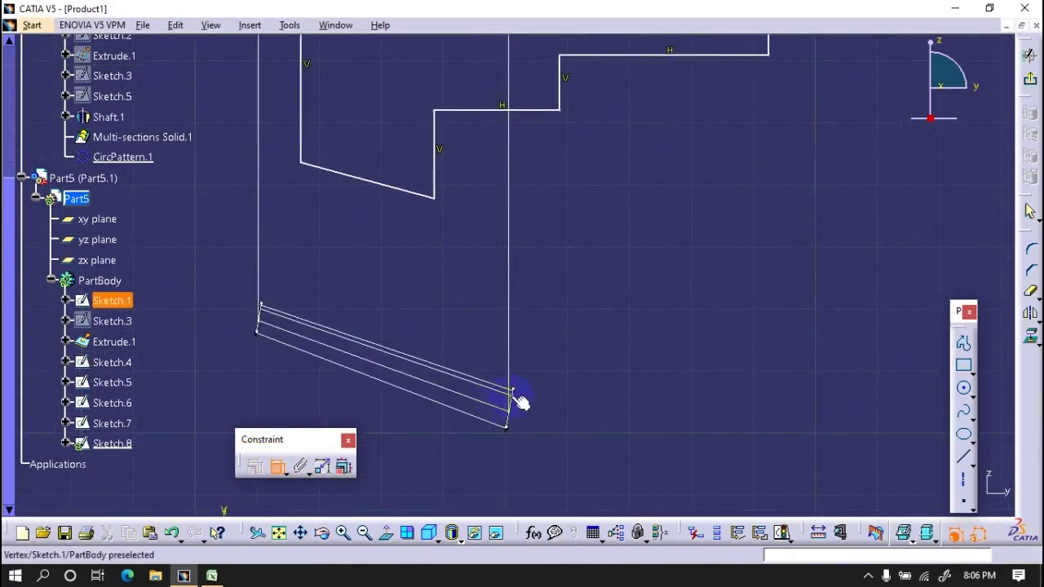
pyautogui.click(521, 401)
pyautogui.moveTo(531, 305); pyautogui.dragTo(538, 195, button='middle')
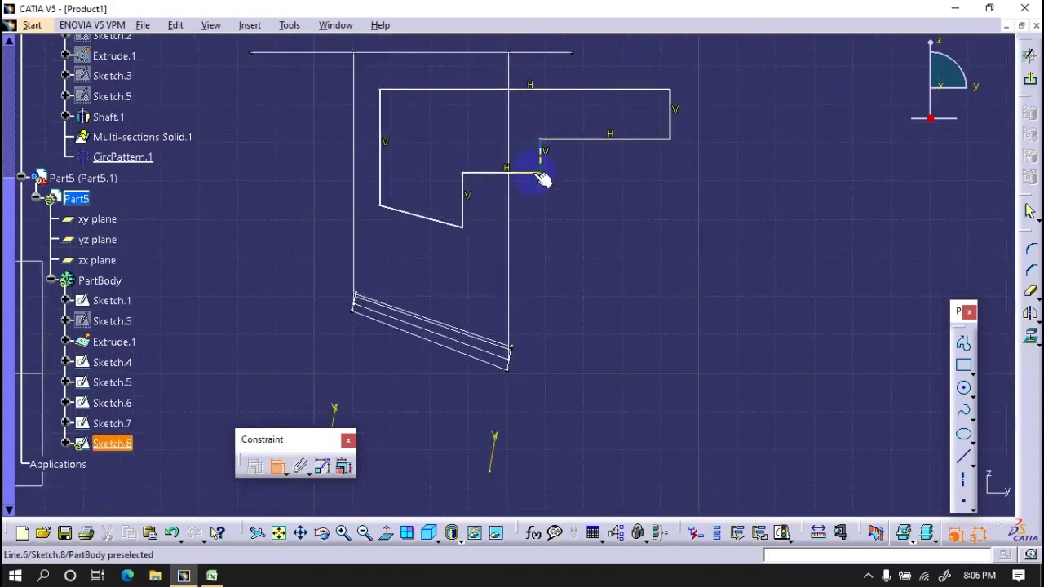
pyautogui.rightClick(528, 270)
pyautogui.click(575, 388)
pyautogui.moveTo(408, 321)
pyautogui.mouseDown(button='middle')
pyautogui.moveTo(502, 185)
pyautogui.moveTo(435, 274)
pyautogui.mouseUp(button='middle')
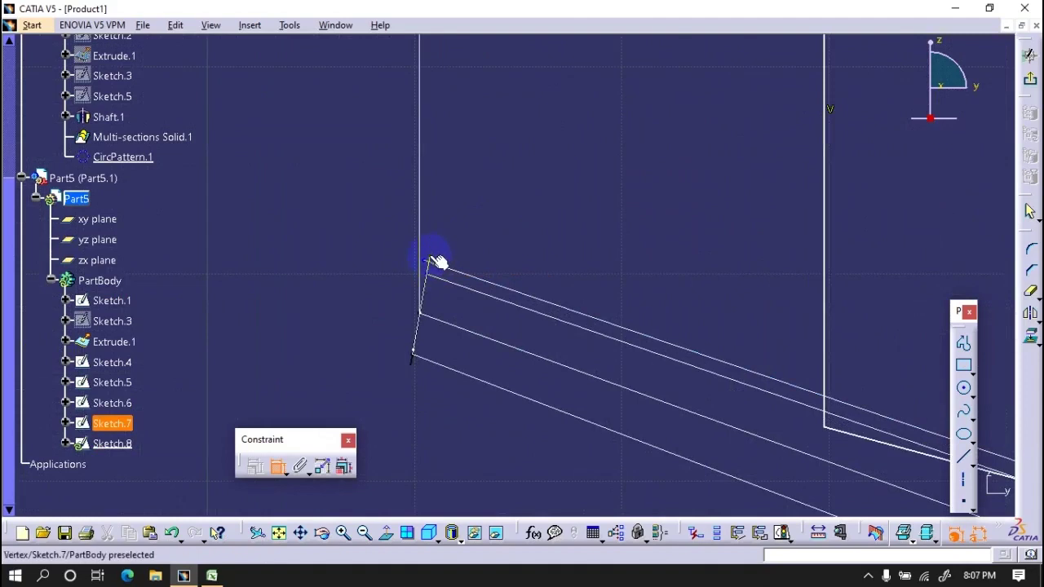
pyautogui.click(832, 432)
pyautogui.rightClick(646, 256)
pyautogui.click(667, 326)
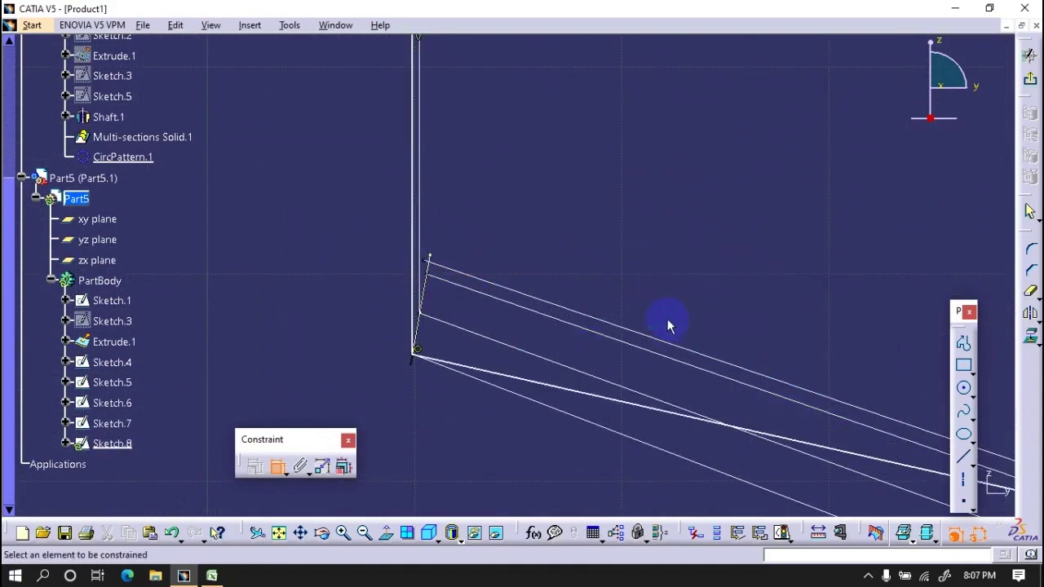
# Step: Add a distance between two edges and make the top edge coincide with the upper reference line
pyautogui.click(431, 285)
pyautogui.click(560, 259)
pyautogui.moveTo(560, 258); pyautogui.dragTo(430, 349, button='middle')
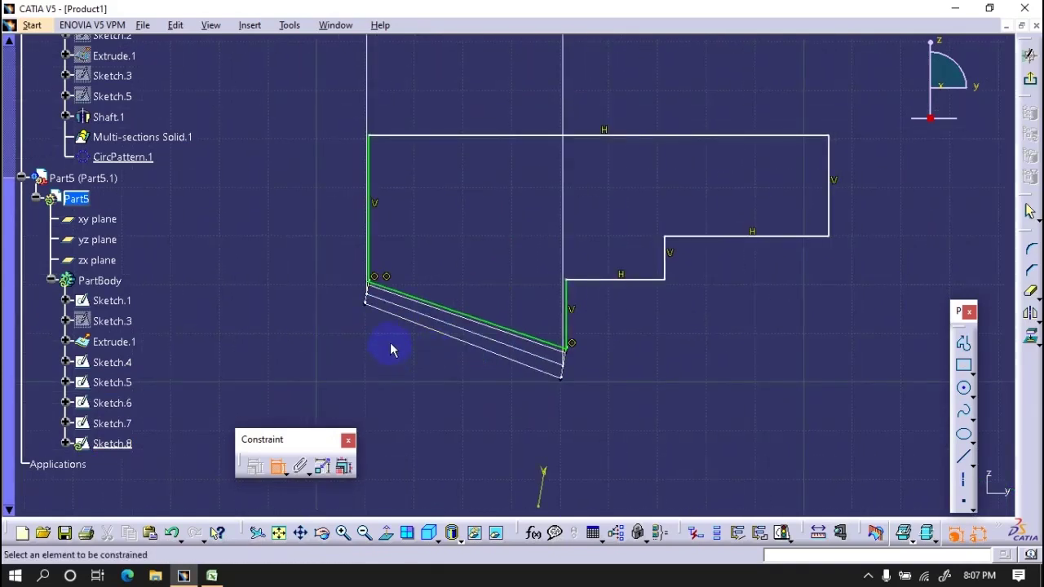
pyautogui.click(482, 136)
pyautogui.moveTo(466, 205); pyautogui.dragTo(410, 282, button='middle')
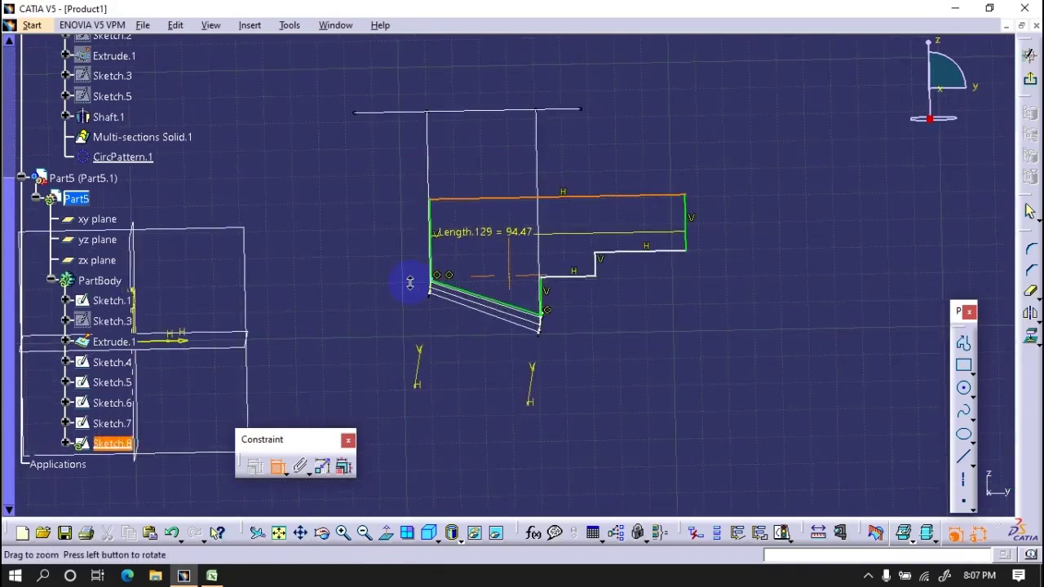
pyautogui.click(481, 107)
pyautogui.rightClick(711, 144)
pyautogui.click(780, 268)
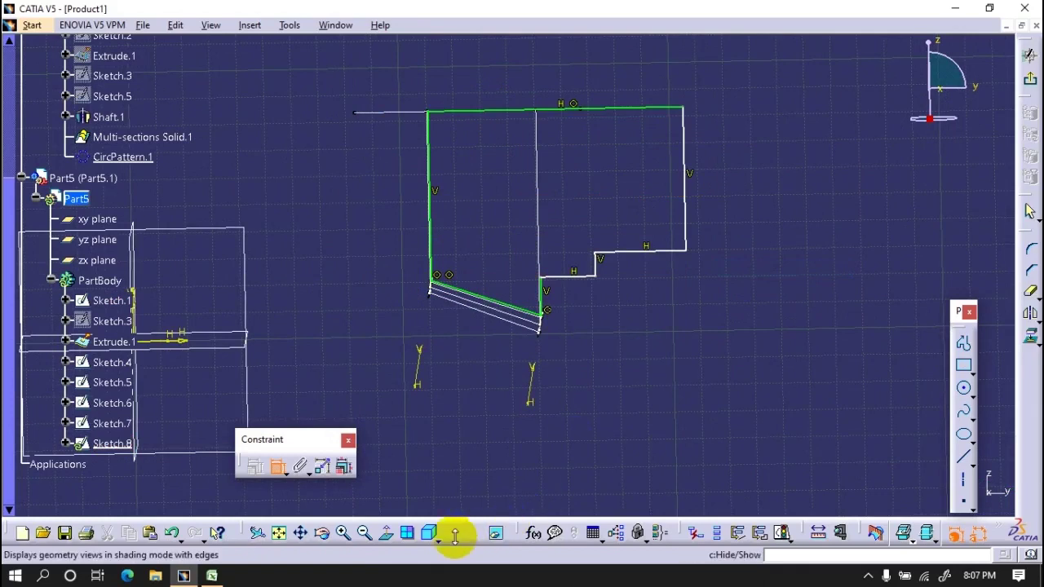
# Step: Dimension the two step offsets, setting Offset.133 to 50 mm and Offset.135 to 30 mm
pyautogui.click(569, 277)
pyautogui.click(579, 109)
pyautogui.click(710, 236)
pyautogui.click(649, 253)
pyautogui.click(662, 109)
pyautogui.click(897, 183)
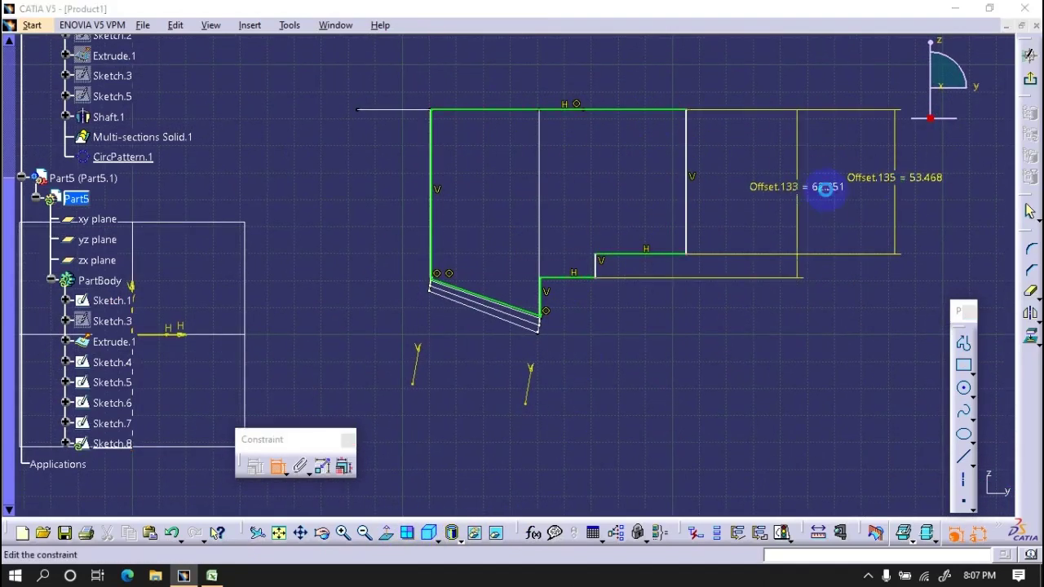
pyautogui.doubleClick(825, 188)
pyautogui.write('50')
pyautogui.press('Return')
pyautogui.doubleClick(885, 177)
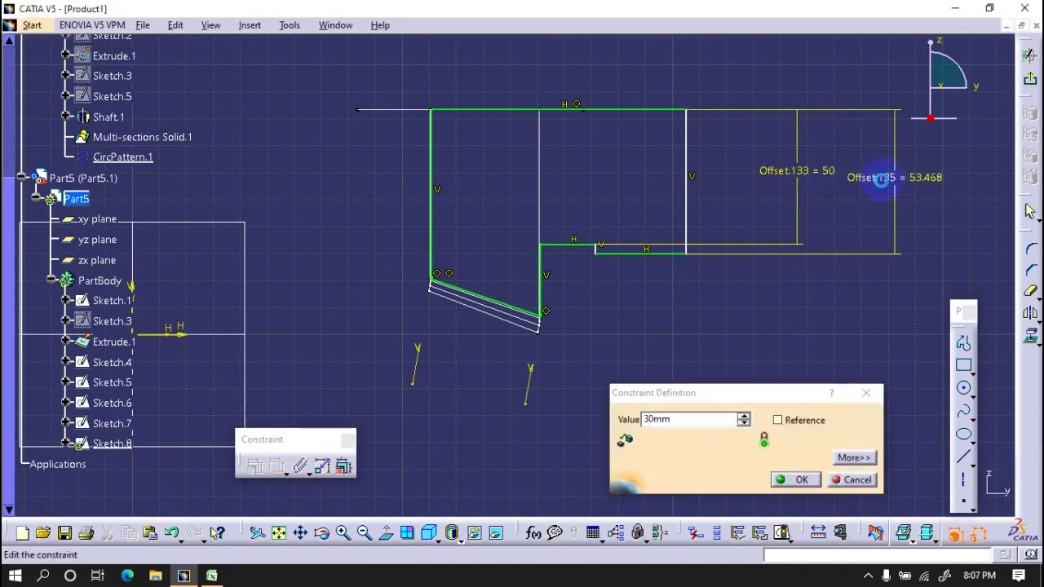
pyautogui.write('30')
pyautogui.press('Return')
# Step: Dimension the short step edge, keeping its length at 20.232
pyautogui.click(570, 244)
pyautogui.doubleClick(586, 343)
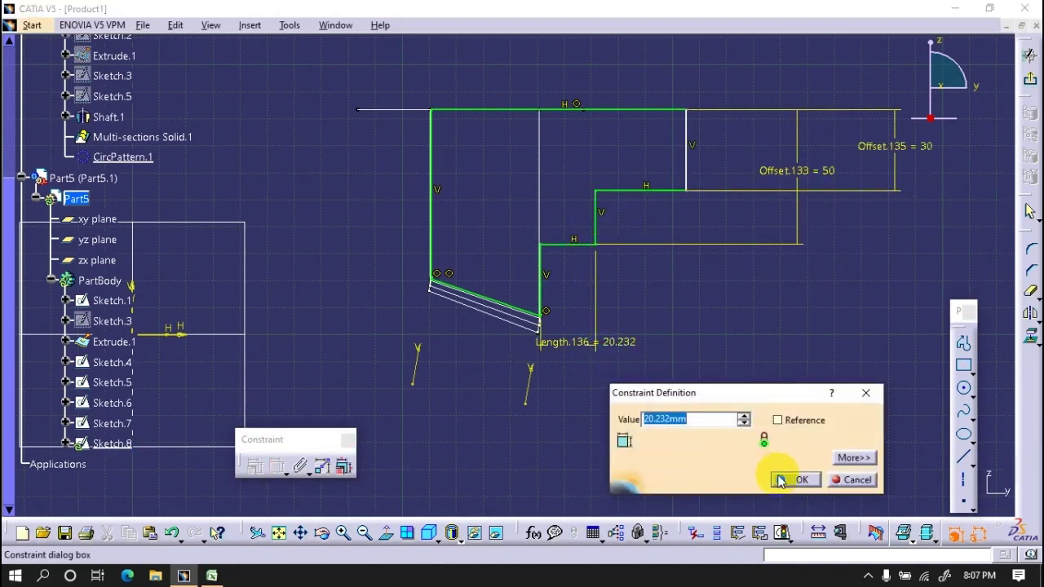
pyautogui.click(785, 480)
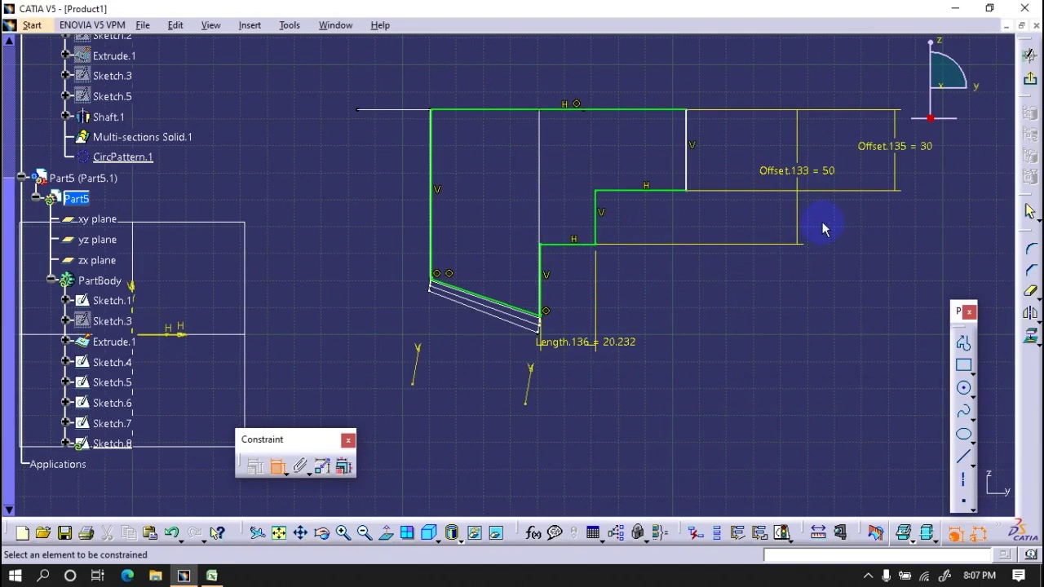
# Step: Delete the stepped right side and redraw it as a new stepped profile
pyautogui.press('Delete')
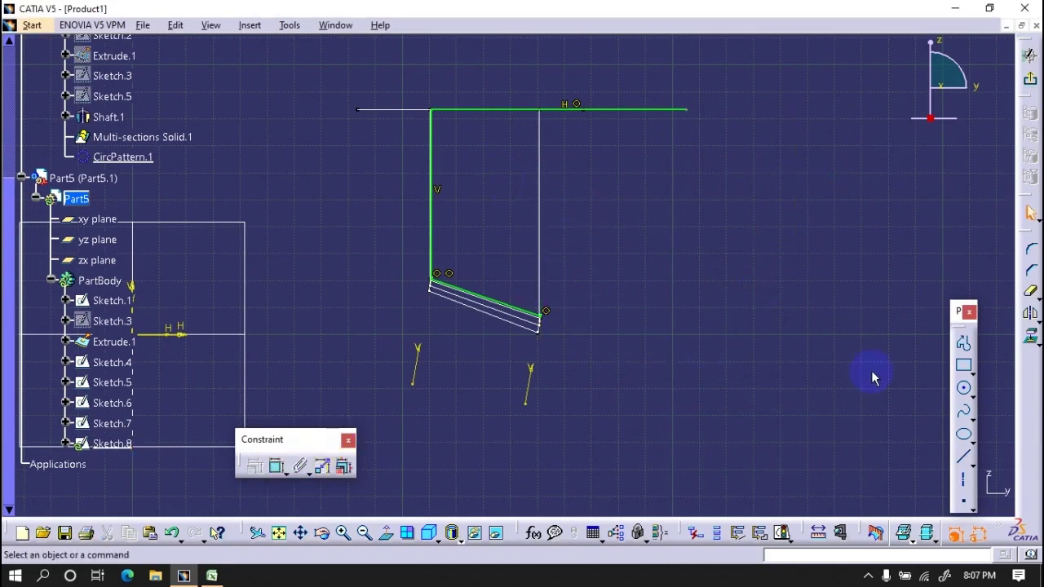
pyautogui.click(963, 342)
pyautogui.click(541, 317)
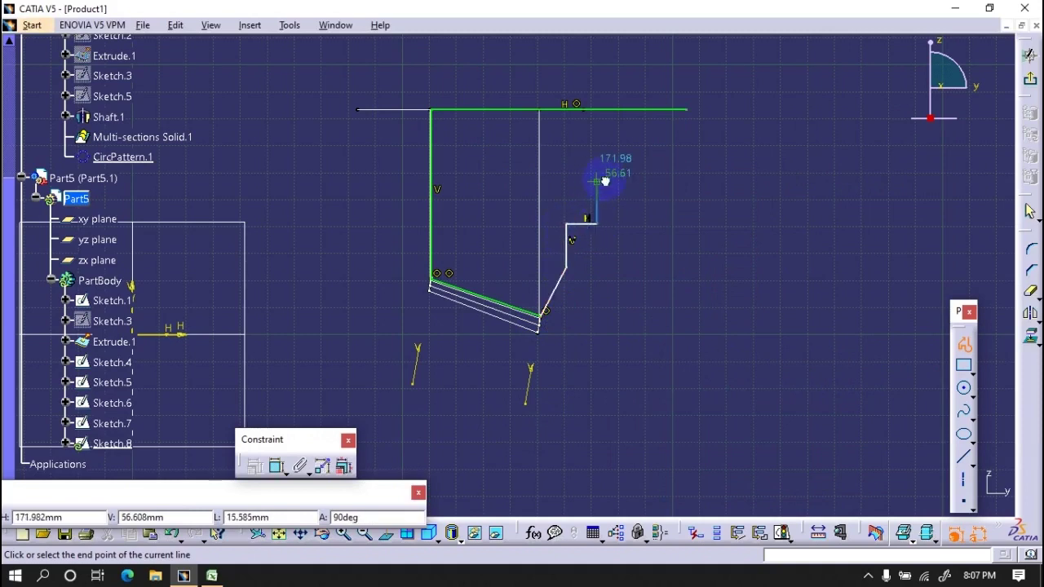
pyautogui.click(685, 181)
pyautogui.click(685, 110)
# Step: Set the profile angle to 90° and add a 50 mm horizontal offset below the profile
pyautogui.click(277, 466)
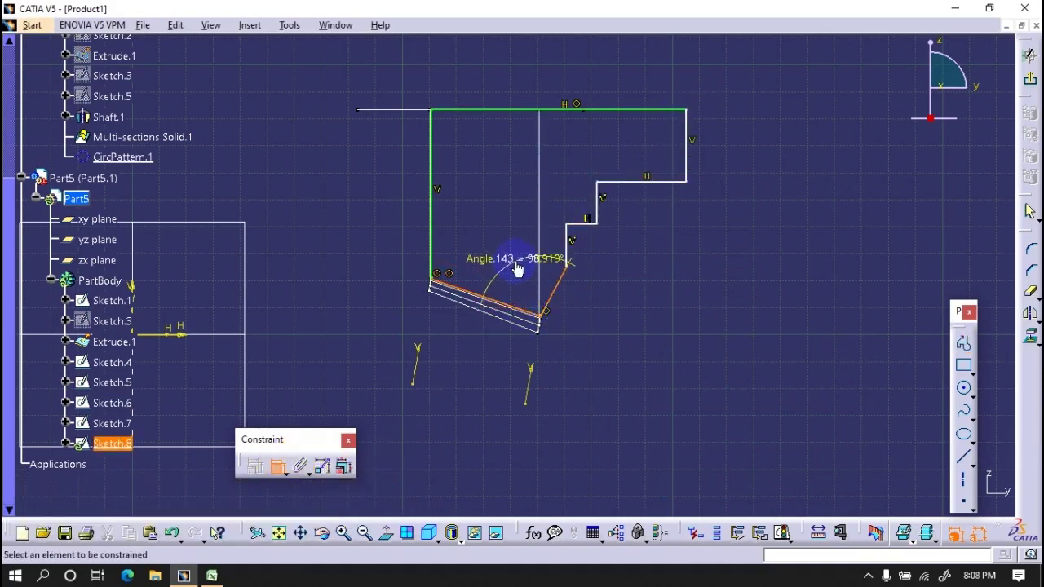
pyautogui.doubleClick(517, 269)
pyautogui.write('90')
pyautogui.press('Return')
pyautogui.click(277, 466)
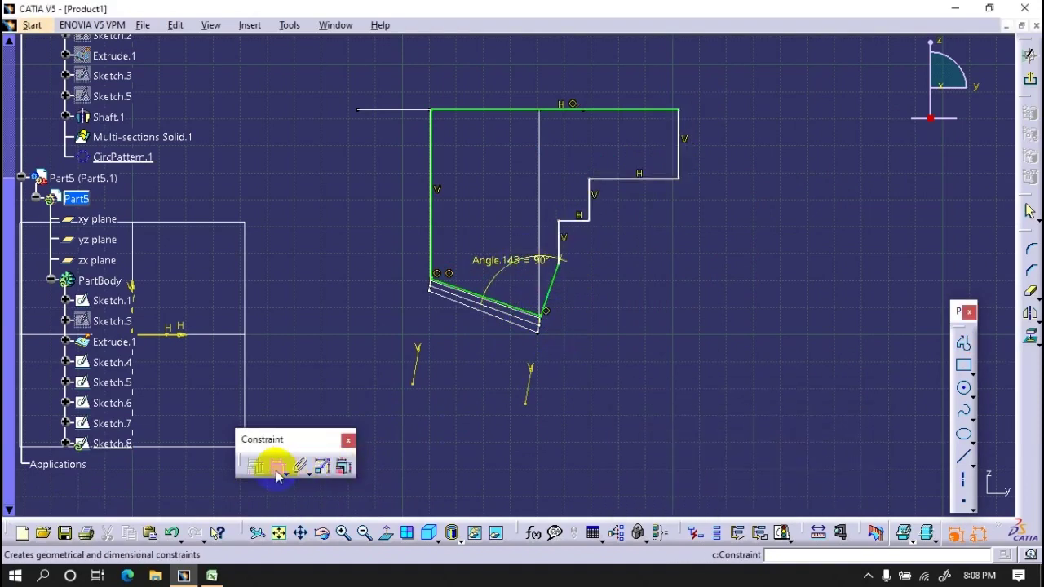
pyautogui.click(441, 245)
pyautogui.click(560, 243)
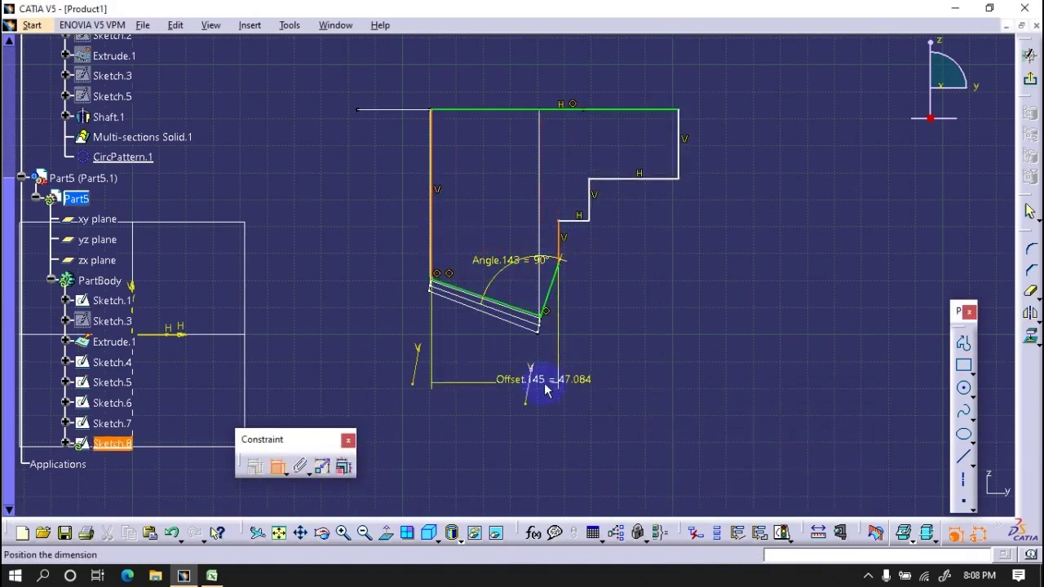
pyautogui.click(543, 380)
pyautogui.doubleClick(575, 400)
pyautogui.press('Return')
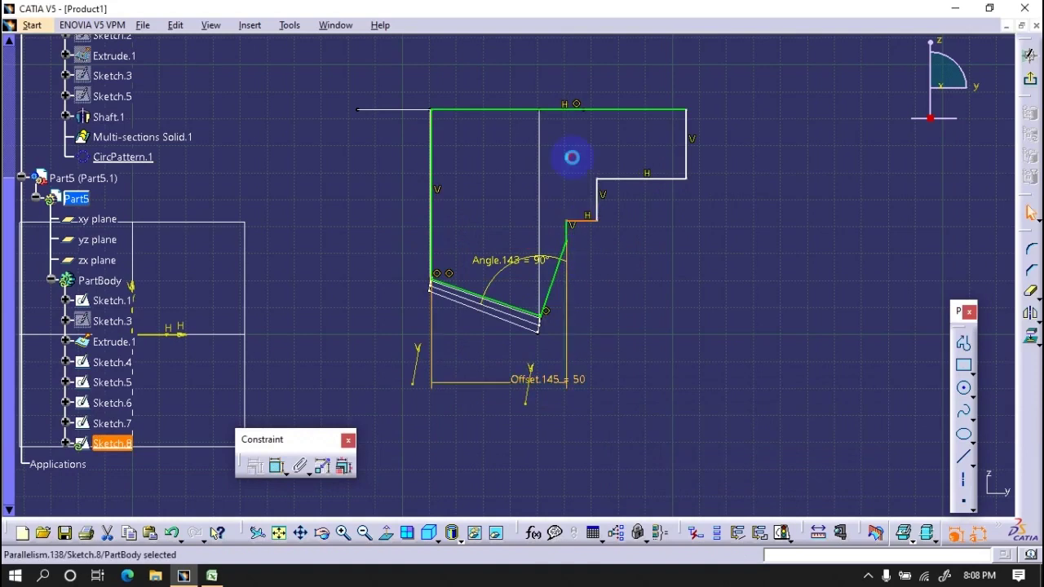
pyautogui.doubleClick(541, 296)
# Step: Add two height offsets on the step: Offset.149 at 30 mm and Offset.147 at 40 mm
pyautogui.click(767, 441)
pyautogui.click(967, 493)
pyautogui.click(277, 466)
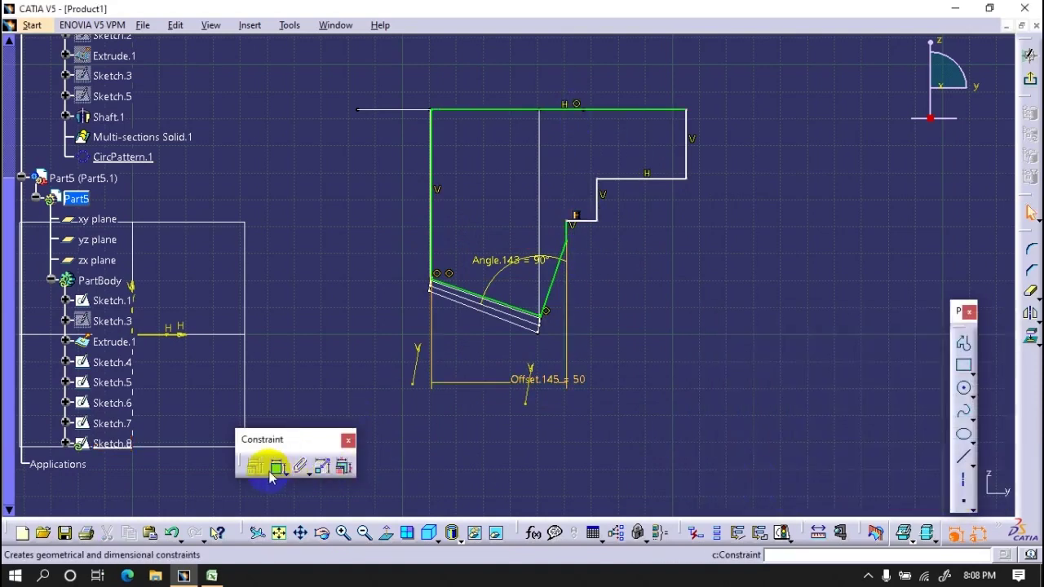
pyautogui.click(689, 177)
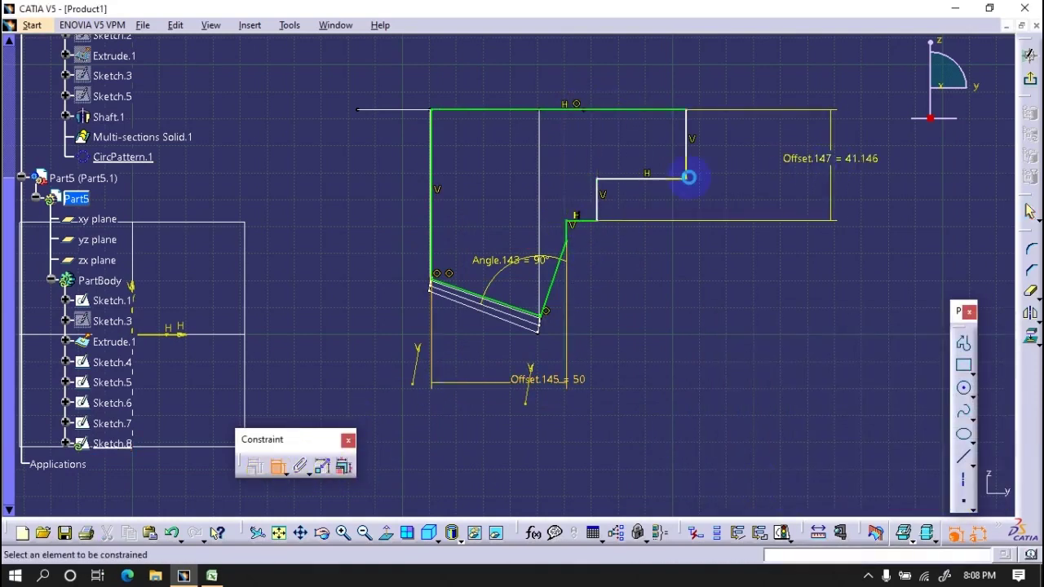
pyautogui.click(652, 177)
pyautogui.click(758, 154)
pyautogui.doubleClick(766, 155)
pyautogui.write('30')
pyautogui.press('Return')
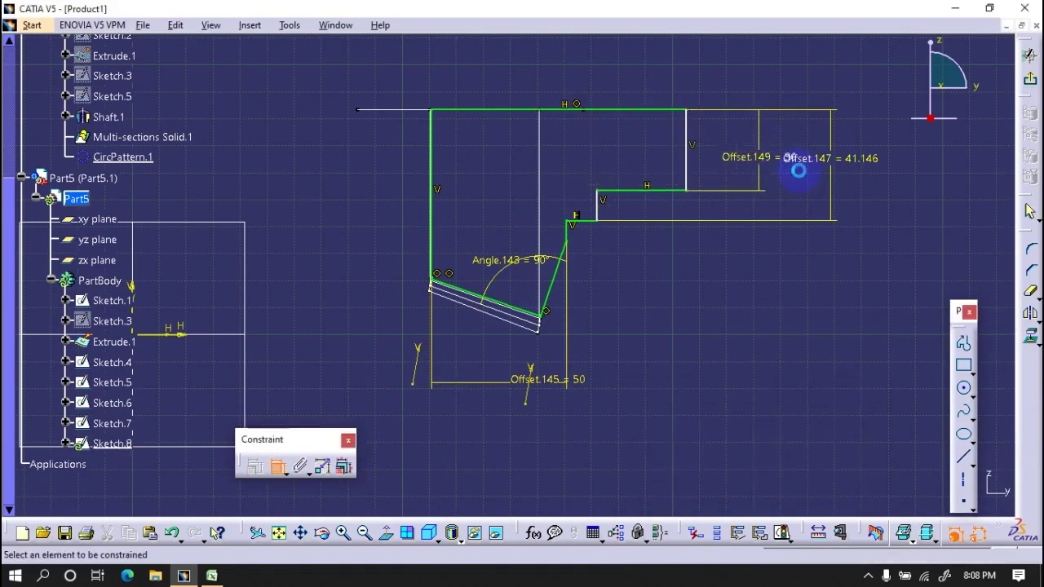
pyautogui.doubleClick(853, 158)
pyautogui.write('40')
pyautogui.press('Return')
# Step: Dimension Offset.151 at 30 mm and Offset.153 at 50 mm, then exit the sketch
pyautogui.click(599, 204)
pyautogui.click(683, 163)
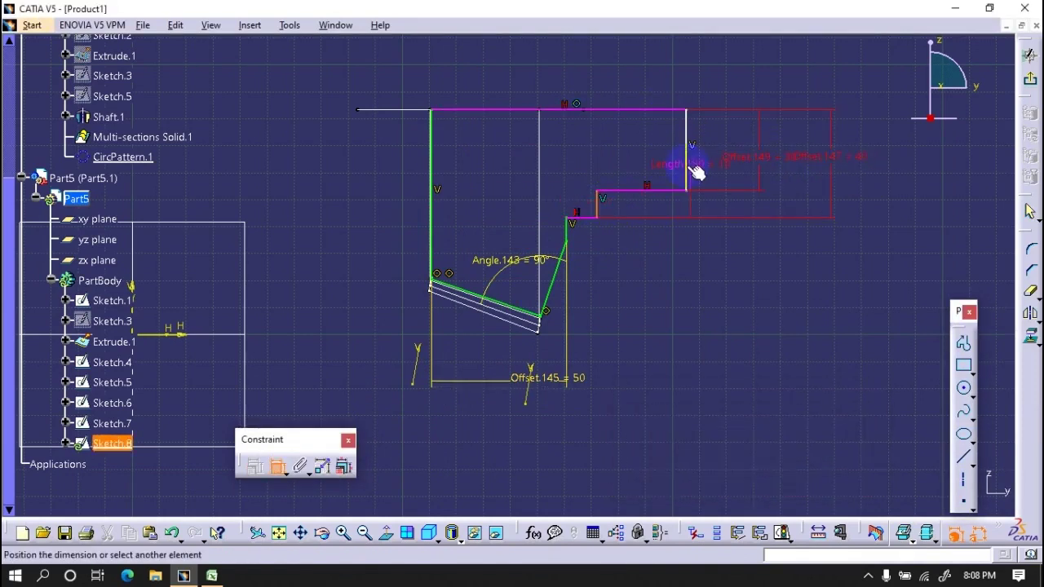
pyautogui.click(655, 300)
pyautogui.doubleClick(654, 300)
pyautogui.write('30')
pyautogui.press('Return')
pyautogui.click(581, 222)
pyautogui.click(671, 346)
pyautogui.doubleClick(675, 343)
pyautogui.write('50mm')
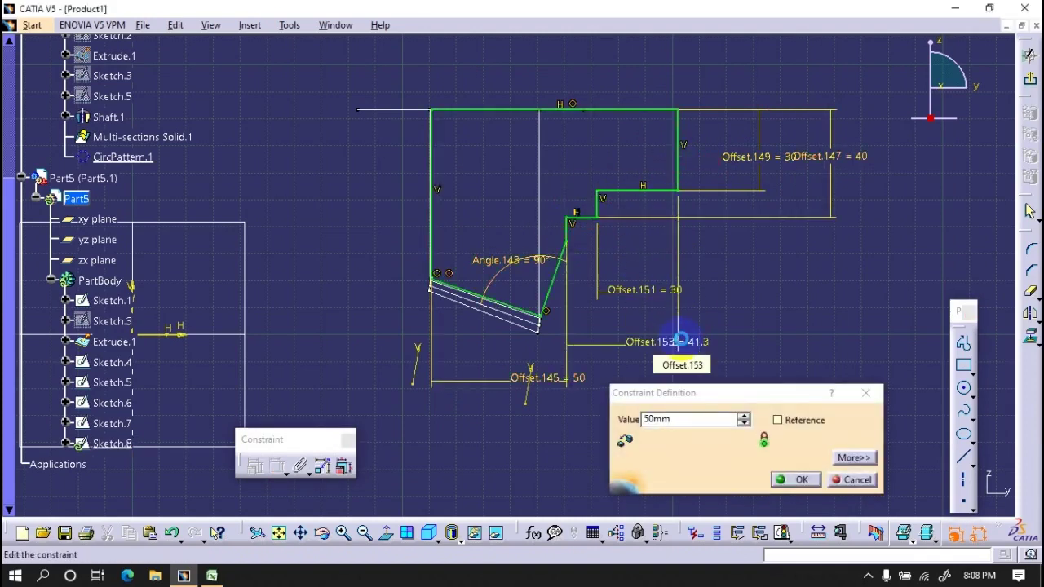
pyautogui.press('Return')
pyautogui.click(1029, 123)
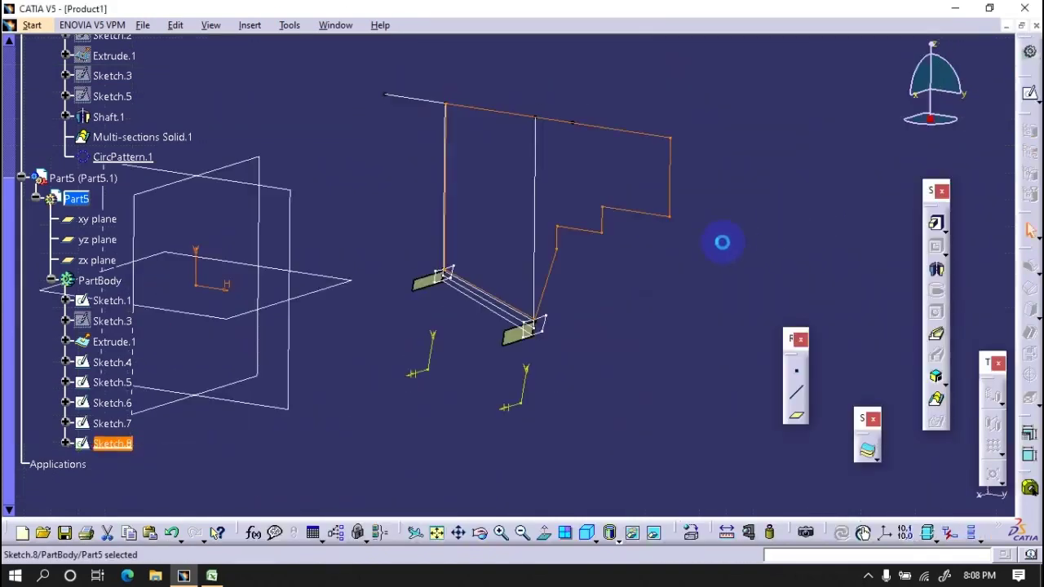
# Step: Loft Multi-sections Solid.1 between Sketch.5 and Sketch.7 as the tooth
pyautogui.click(937, 401)
pyautogui.click(522, 333)
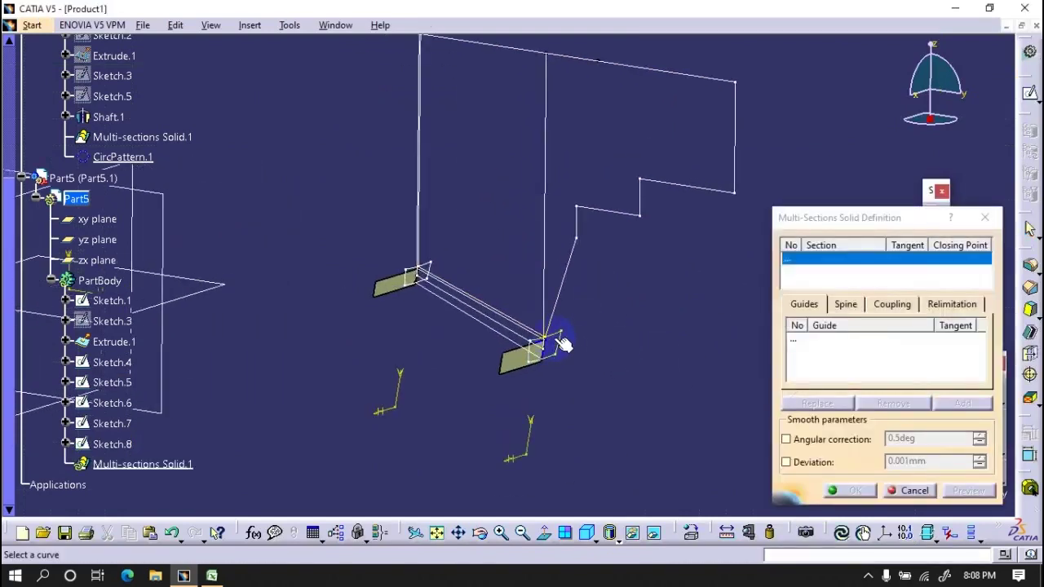
pyautogui.click(432, 268)
pyautogui.click(968, 490)
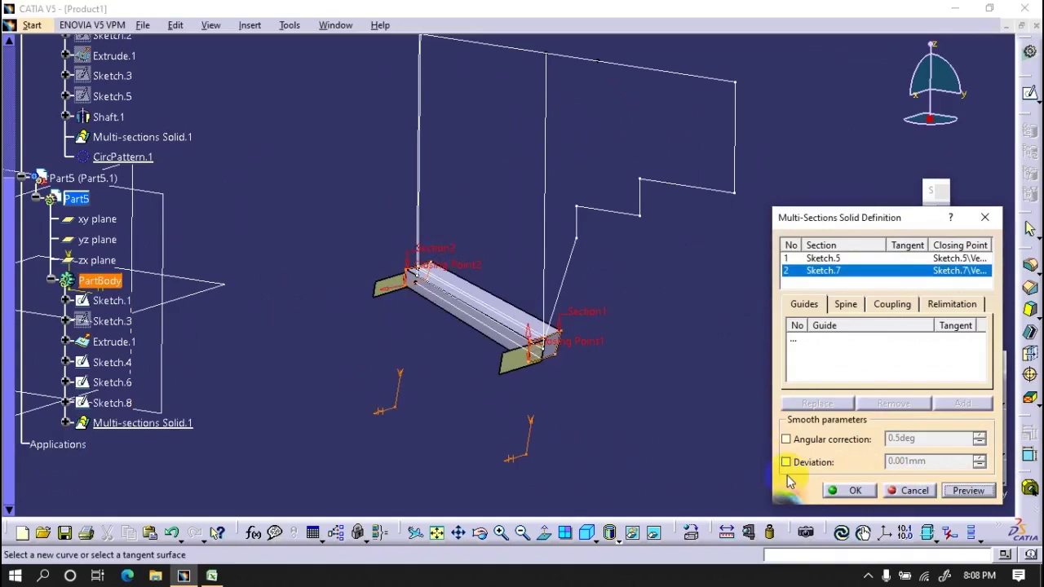
pyautogui.click(848, 490)
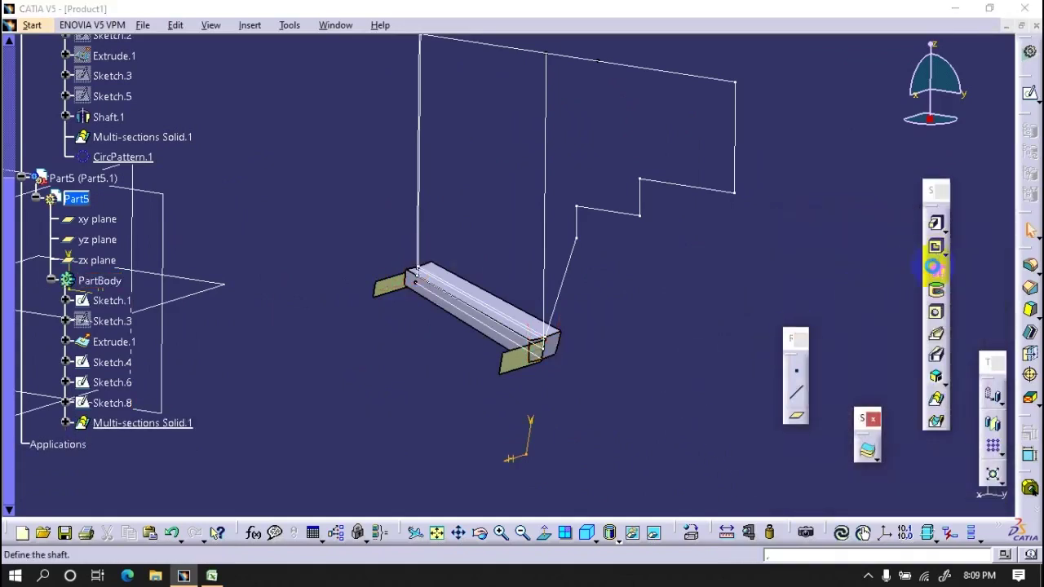
# Step: Revolve Sketch.8 into the stepped pinion body Shaft.1
pyautogui.click(932, 266)
pyautogui.click(611, 321)
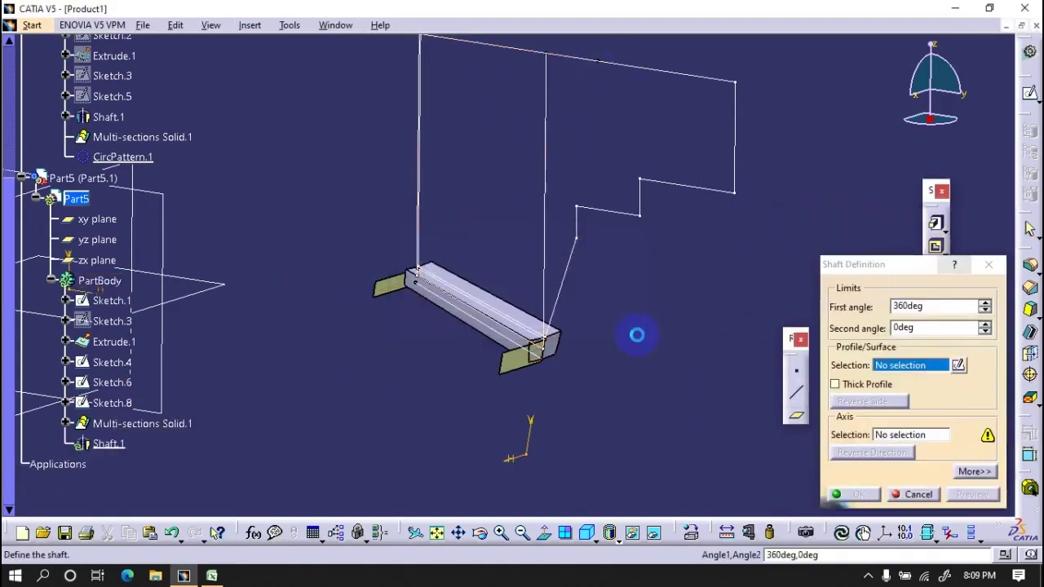
pyautogui.click(664, 76)
pyautogui.click(848, 494)
pyautogui.moveTo(531, 337)
pyautogui.mouseDown(button='middle')
pyautogui.moveTo(503, 310)
pyautogui.moveTo(543, 415)
pyautogui.mouseUp(button='middle')
pyautogui.press('Escape')
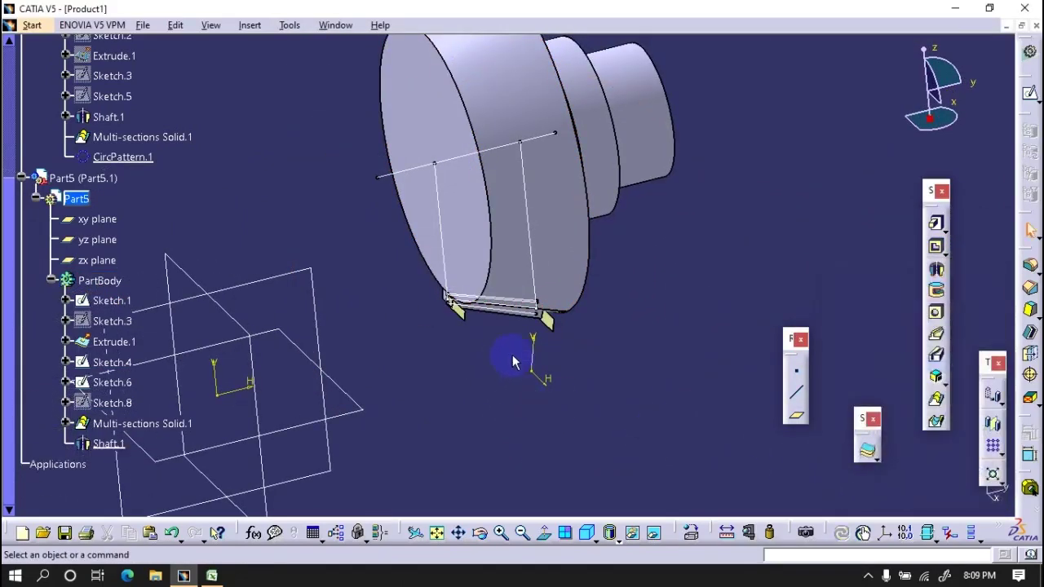
pyautogui.moveTo(131, 405)
pyautogui.mouseDown()
pyautogui.moveTo(115, 367)
pyautogui.moveTo(117, 308)
pyautogui.mouseUp()
# Step: Hide Sketch.1 through Sketch.8
pyautogui.rightClick(117, 308)
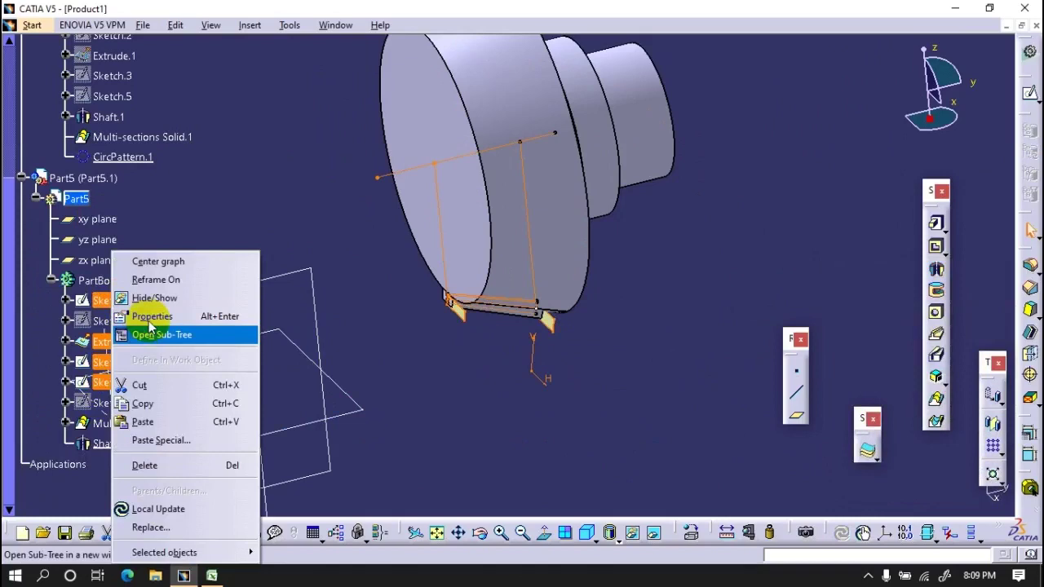
pyautogui.click(145, 296)
pyautogui.moveTo(456, 349); pyautogui.dragTo(500, 233, button='middle')
# Step: Circular-pattern Multi-sections Solid.1 around Shaft.1's face as a complete crown of 18 teeth
pyautogui.click(1001, 453)
pyautogui.click(1009, 461)
pyautogui.click(787, 433)
pyautogui.click(506, 311)
pyautogui.click(611, 287)
pyautogui.click(872, 277)
pyautogui.click(852, 329)
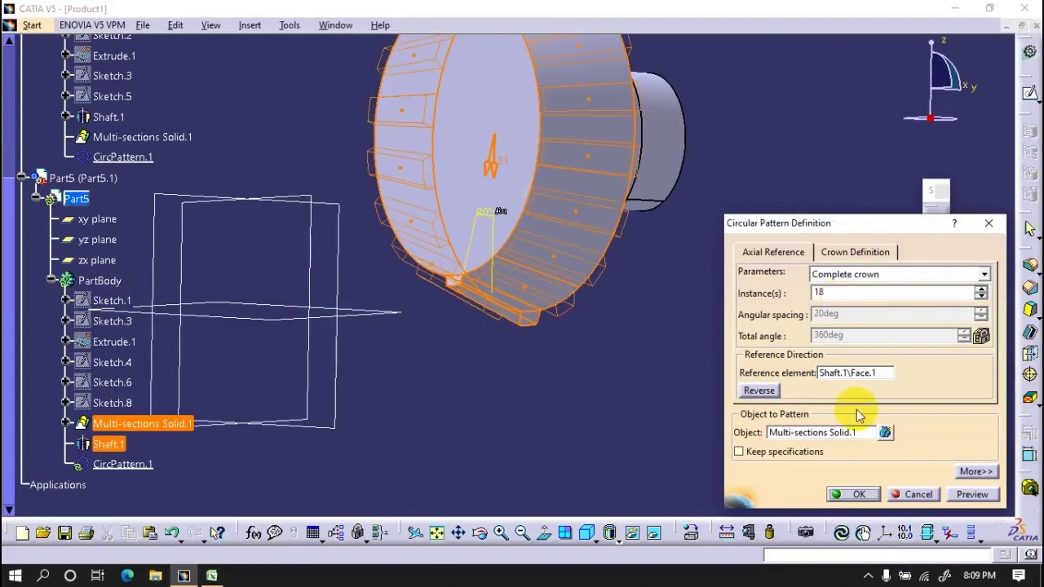
pyautogui.click(852, 494)
pyautogui.click(912, 495)
pyautogui.moveTo(718, 408)
pyautogui.mouseDown(button='middle')
pyautogui.moveTo(685, 359)
pyautogui.moveTo(367, 326)
pyautogui.moveTo(585, 330)
pyautogui.mouseUp(button='middle')
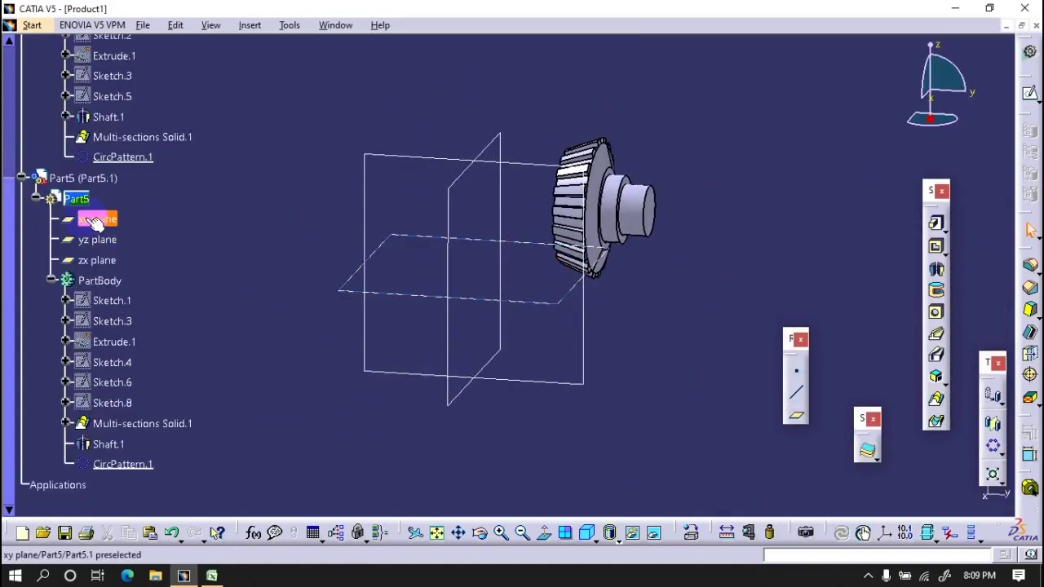
# Step: Collapse the tree and show the ring gear Part4 again beside the pinion
pyautogui.click(21, 178)
pyautogui.click(9, 133)
pyautogui.rightClick(34, 134)
pyautogui.click(116, 182)
pyautogui.moveTo(310, 237)
pyautogui.mouseDown(button='middle')
pyautogui.moveTo(366, 226)
pyautogui.moveTo(496, 248)
pyautogui.moveTo(518, 143)
pyautogui.moveTo(554, 293)
pyautogui.moveTo(791, 280)
pyautogui.moveTo(673, 305)
pyautogui.moveTo(752, 320)
pyautogui.mouseUp(button='middle')
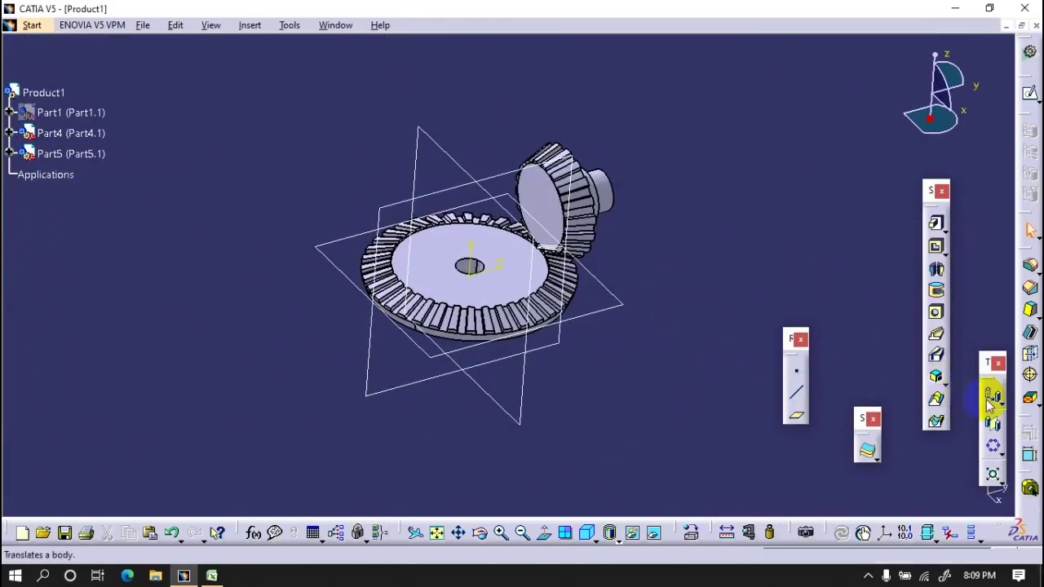
# Step: Try the body Rotation transformation, then cancel it
pyautogui.click(993, 447)
pyautogui.click(807, 381)
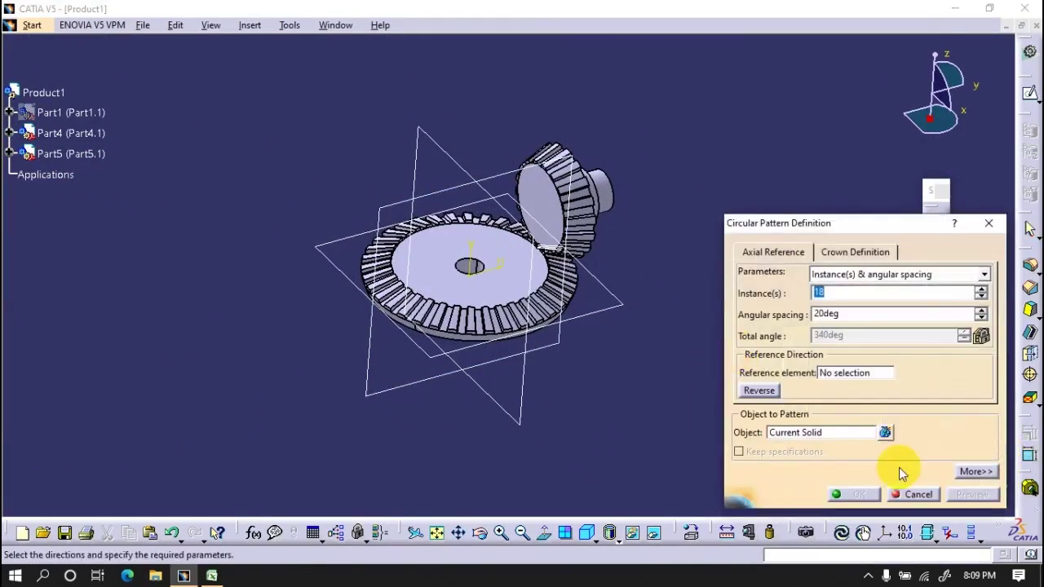
pyautogui.click(915, 494)
pyautogui.click(992, 419)
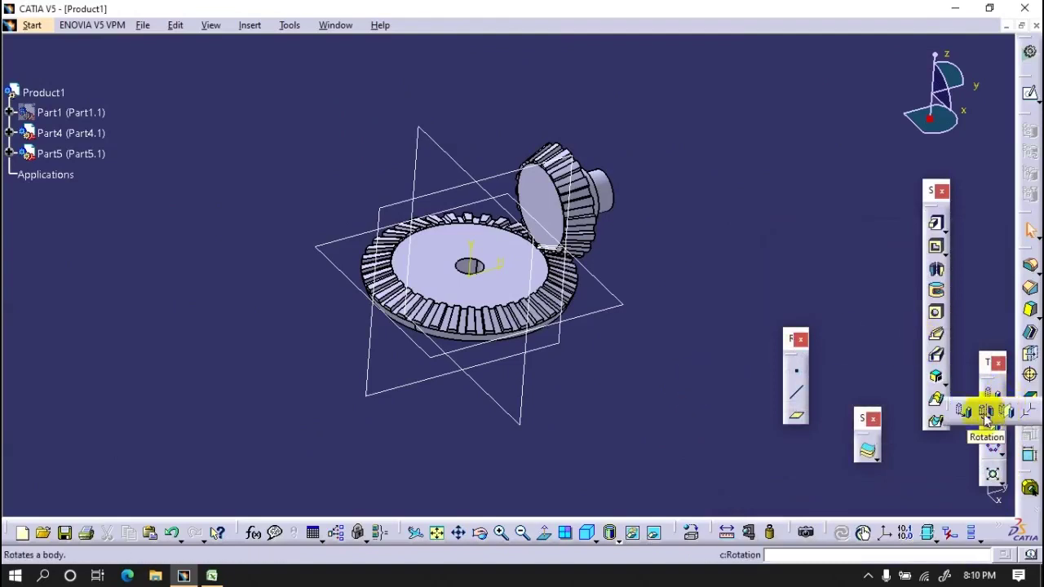
pyautogui.click(990, 412)
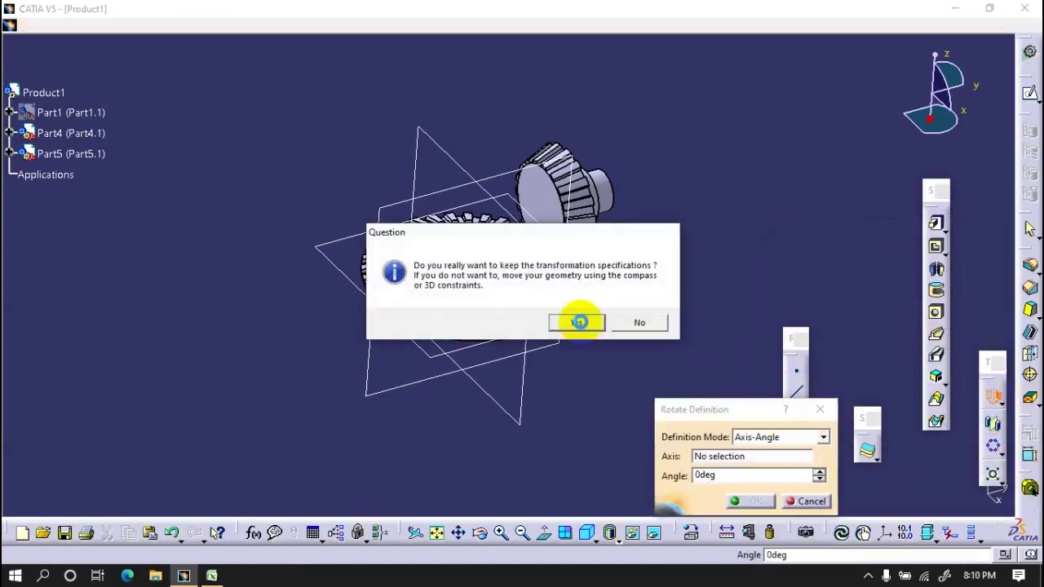
pyautogui.click(580, 321)
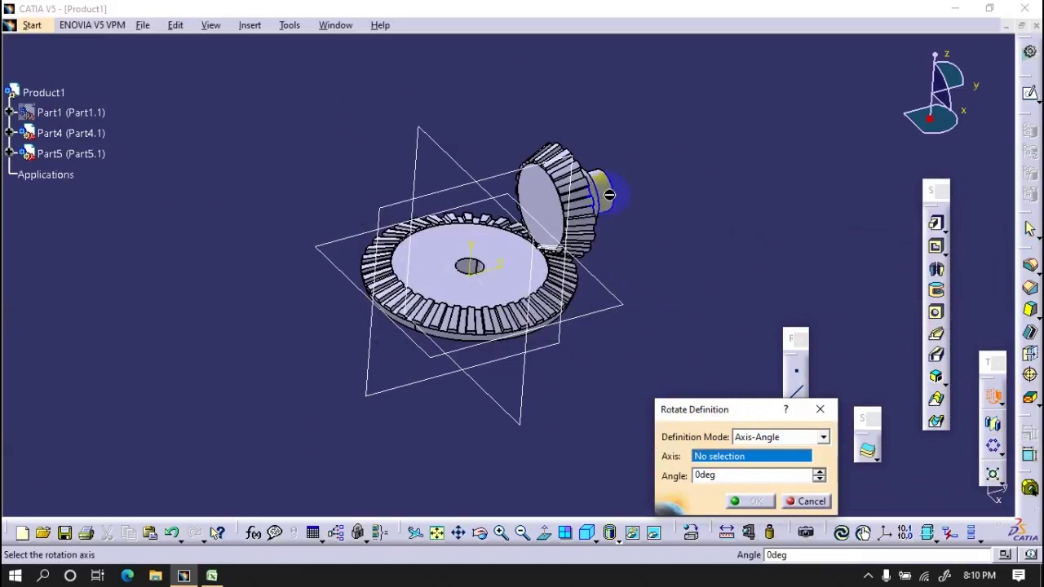
pyautogui.moveTo(641, 248); pyautogui.dragTo(462, 305, button='middle')
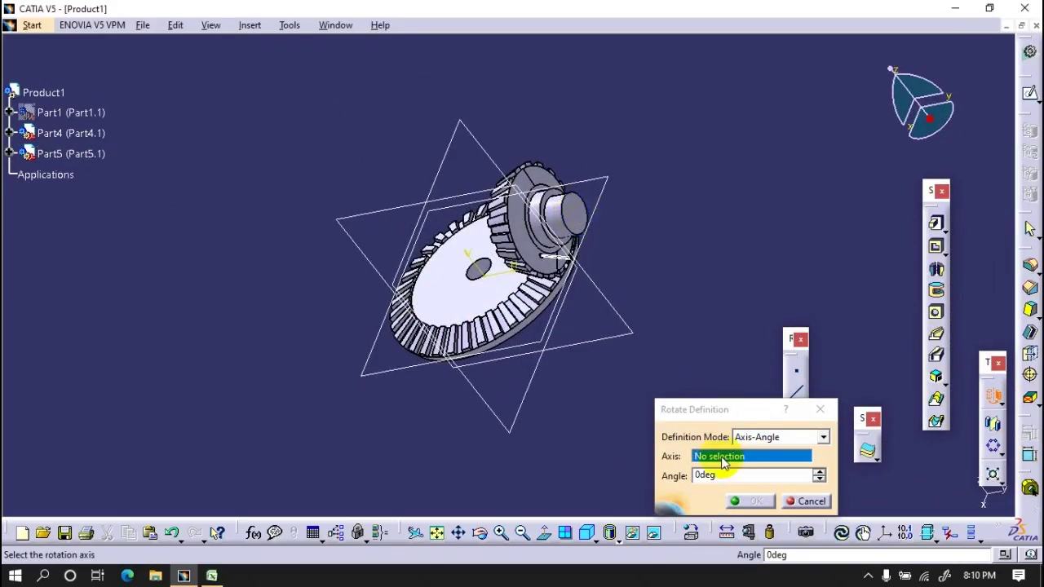
pyautogui.press('Escape')
pyautogui.moveTo(552, 380); pyautogui.dragTo(559, 350, button='middle')
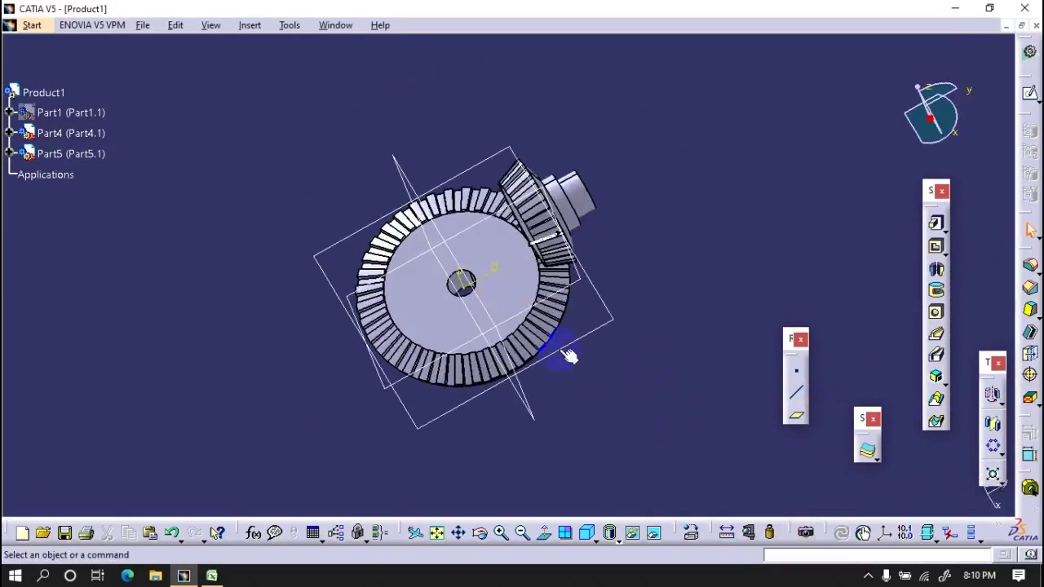
# Step: With Part4 active, rotate its body 5° about the Z axis, keeping specifications
pyautogui.doubleClick(75, 132)
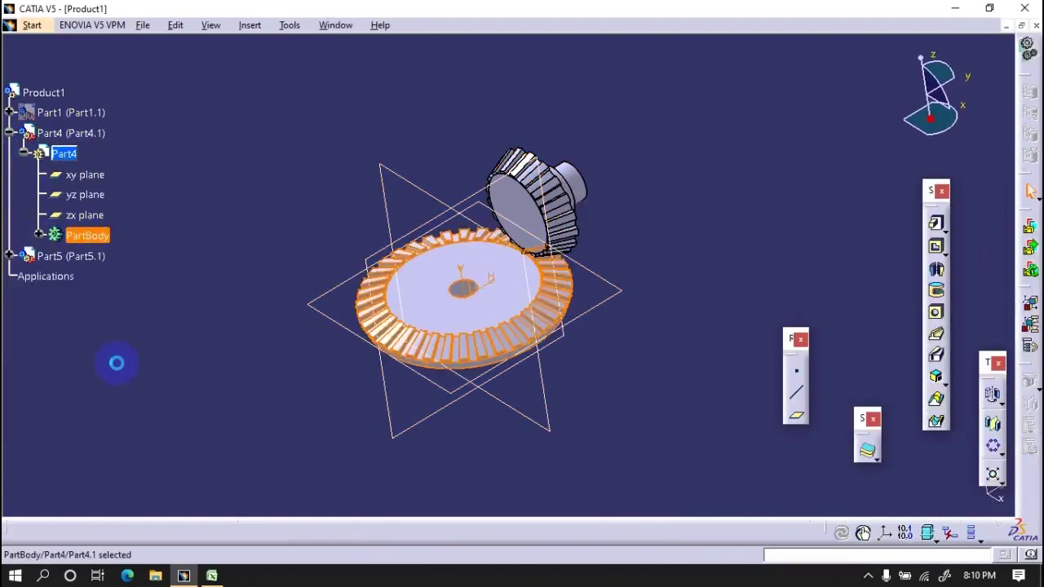
pyautogui.click(771, 327)
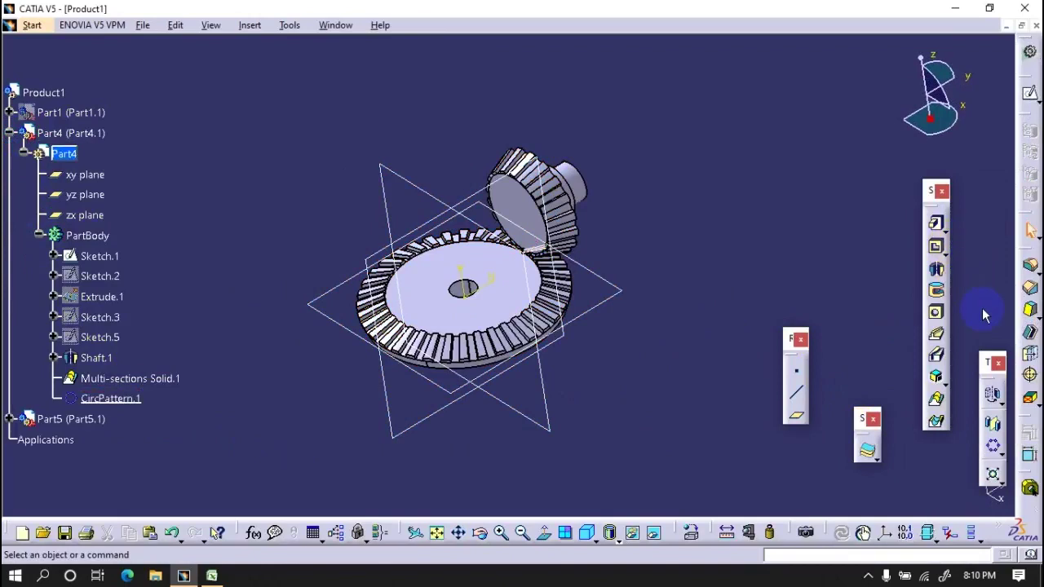
pyautogui.click(988, 420)
pyautogui.press('Return')
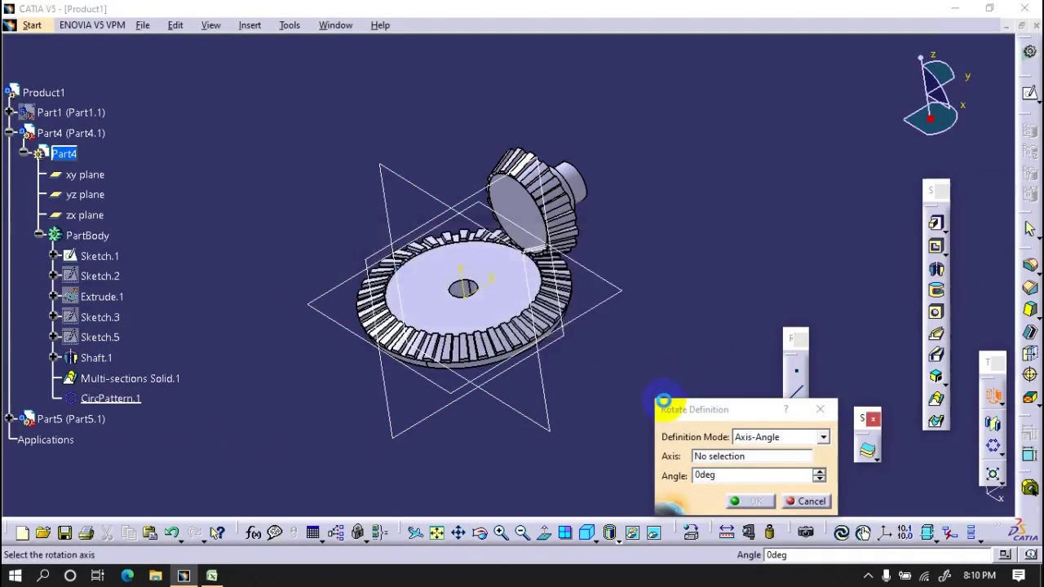
pyautogui.click(699, 457)
pyautogui.rightClick(732, 460)
pyautogui.click(746, 405)
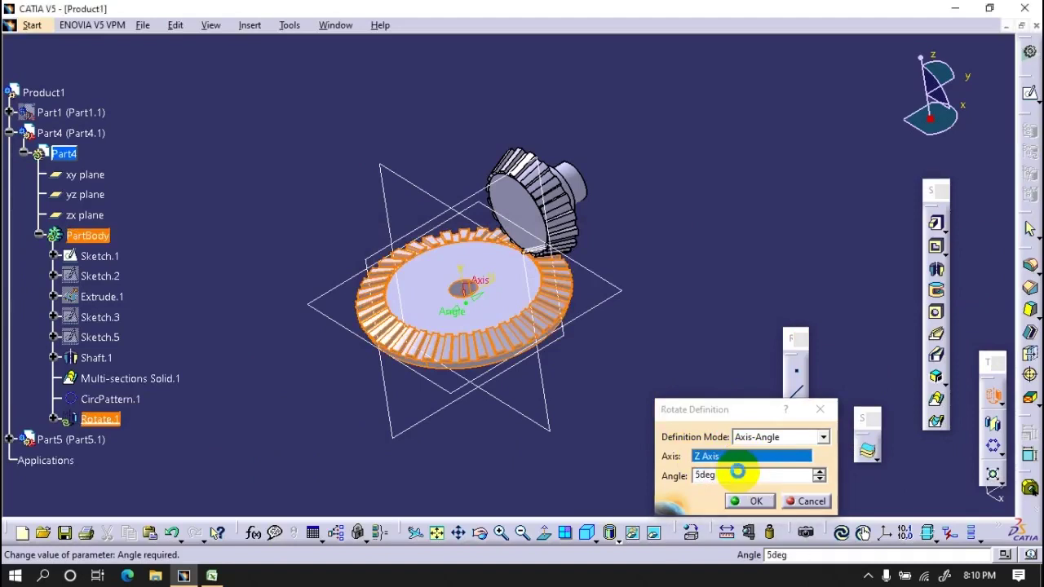
pyautogui.click(741, 501)
pyautogui.click(622, 323)
pyautogui.moveTo(613, 247)
pyautogui.mouseDown(button='middle')
pyautogui.moveTo(392, 292)
pyautogui.moveTo(466, 427)
pyautogui.moveTo(427, 268)
pyautogui.moveTo(353, 275)
pyautogui.mouseUp(button='middle')
# Step: Return to the assembly and hide Part4's Sketch.1
pyautogui.doubleClick(35, 133)
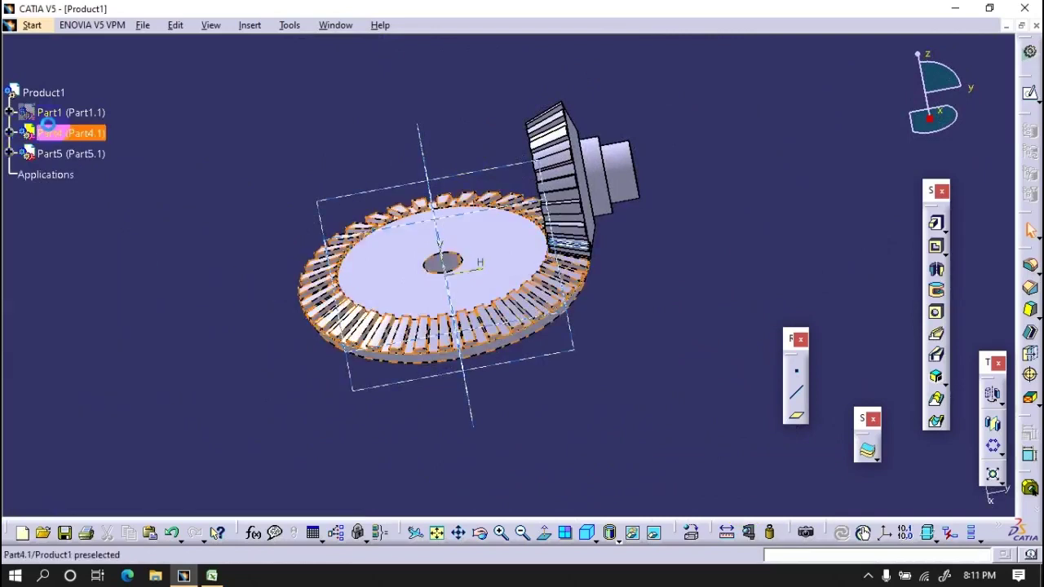
pyautogui.moveTo(221, 174)
pyautogui.mouseDown(button='middle')
pyautogui.moveTo(407, 269)
pyautogui.moveTo(420, 259)
pyautogui.mouseUp(button='middle')
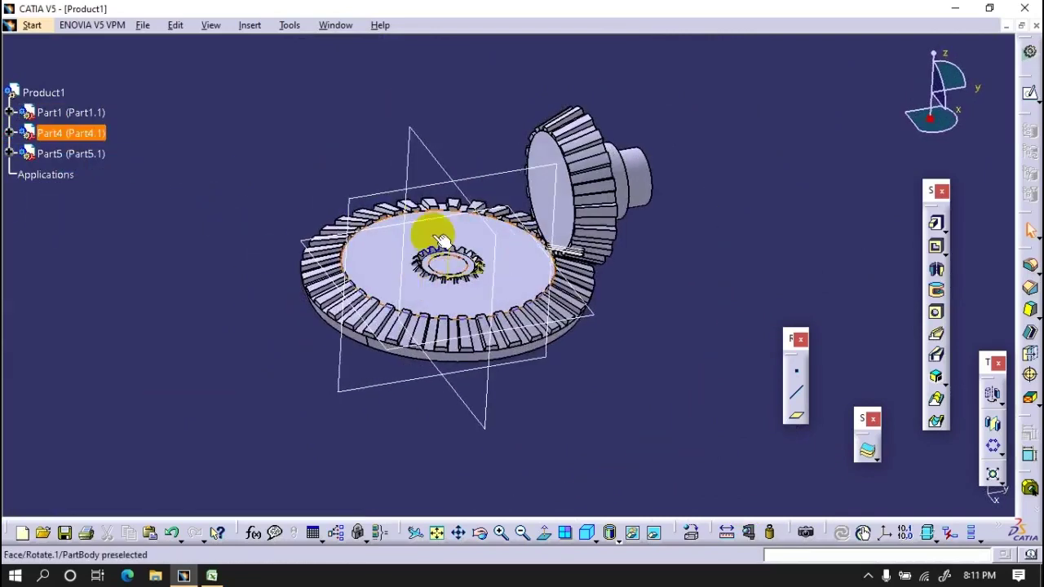
pyautogui.click(9, 153)
pyautogui.click(39, 256)
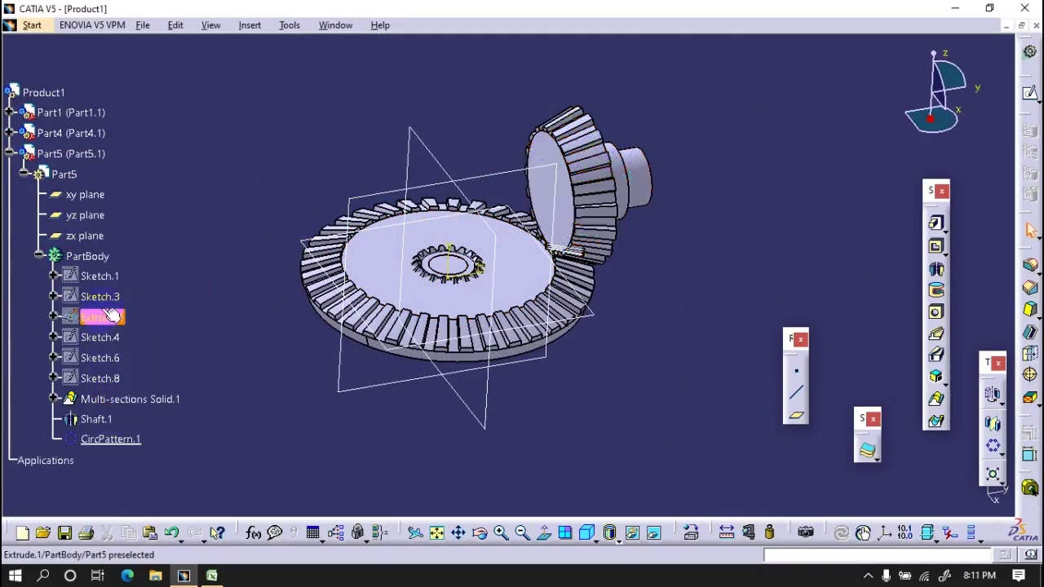
pyautogui.click(10, 133)
pyautogui.rightClick(94, 251)
pyautogui.click(128, 297)
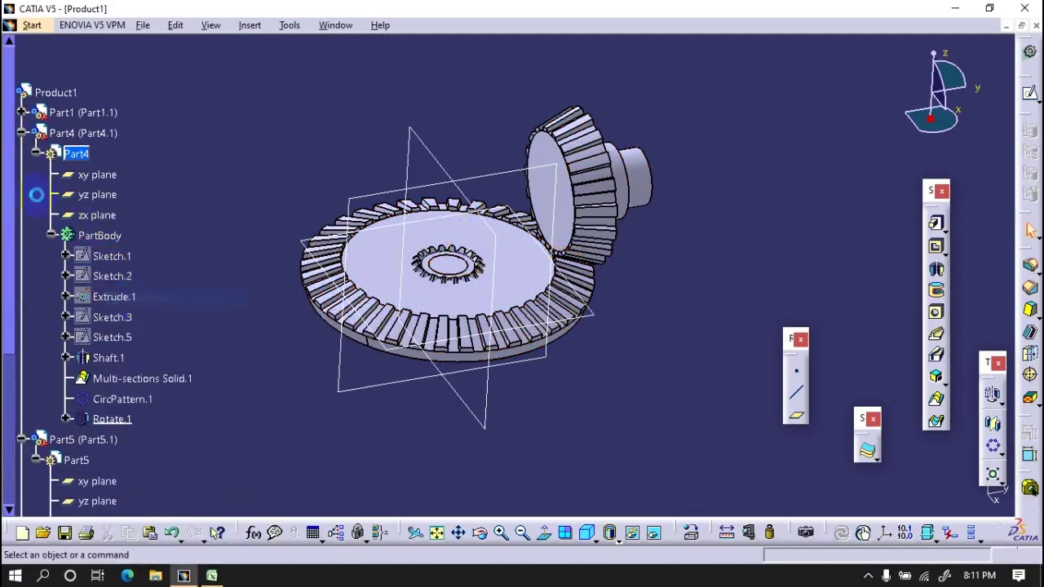
pyautogui.click(9, 133)
pyautogui.click(8, 153)
pyautogui.moveTo(524, 361)
pyautogui.mouseDown(button='middle')
pyautogui.moveTo(452, 392)
pyautogui.moveTo(625, 319)
pyautogui.mouseUp(button='middle')
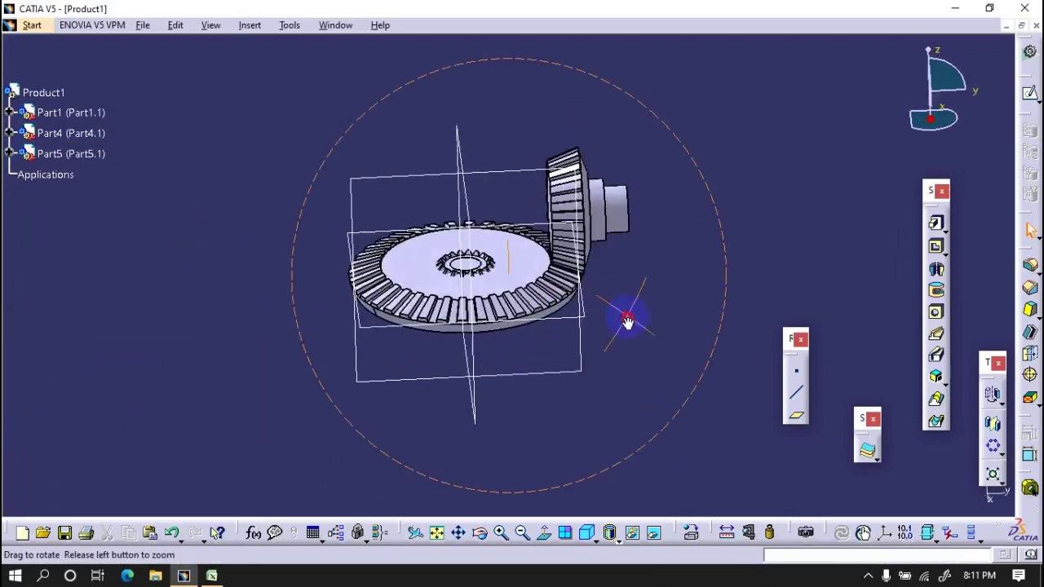
# Step: With Product1 active, drag the ring gear Part4 along the Z axis using Manipulation
pyautogui.doubleClick(43, 92)
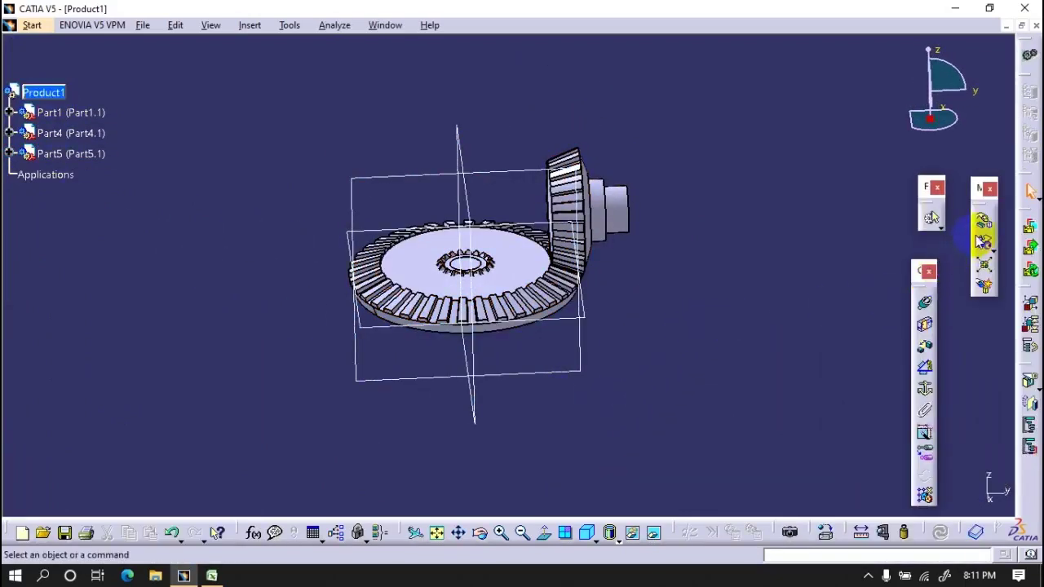
pyautogui.click(984, 241)
pyautogui.moveTo(546, 366)
pyautogui.mouseDown(button='middle')
pyautogui.moveTo(702, 374)
pyautogui.moveTo(693, 371)
pyautogui.mouseUp(button='middle')
pyautogui.click(952, 408)
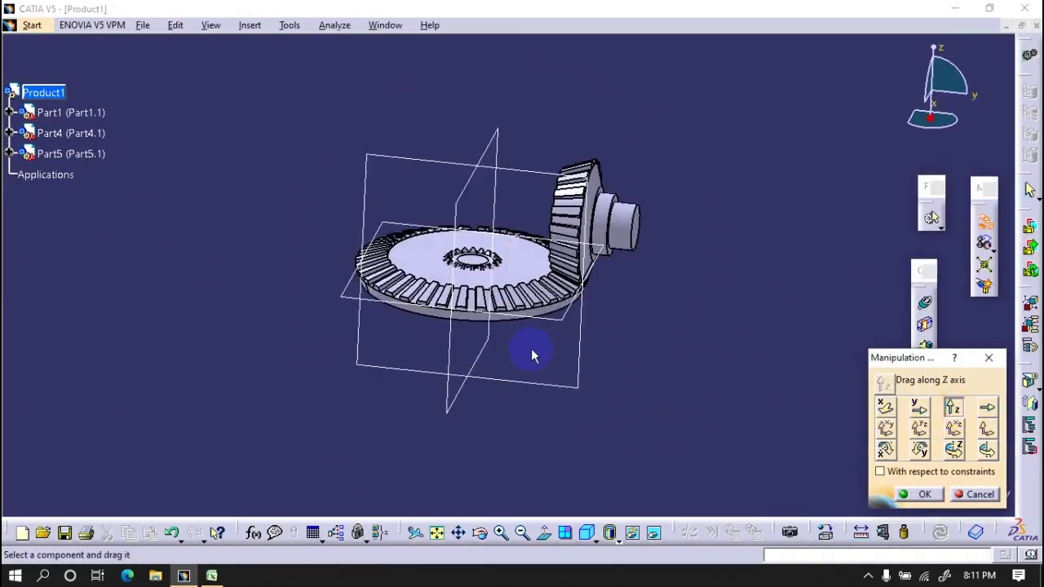
pyautogui.moveTo(543, 310); pyautogui.dragTo(531, 326)
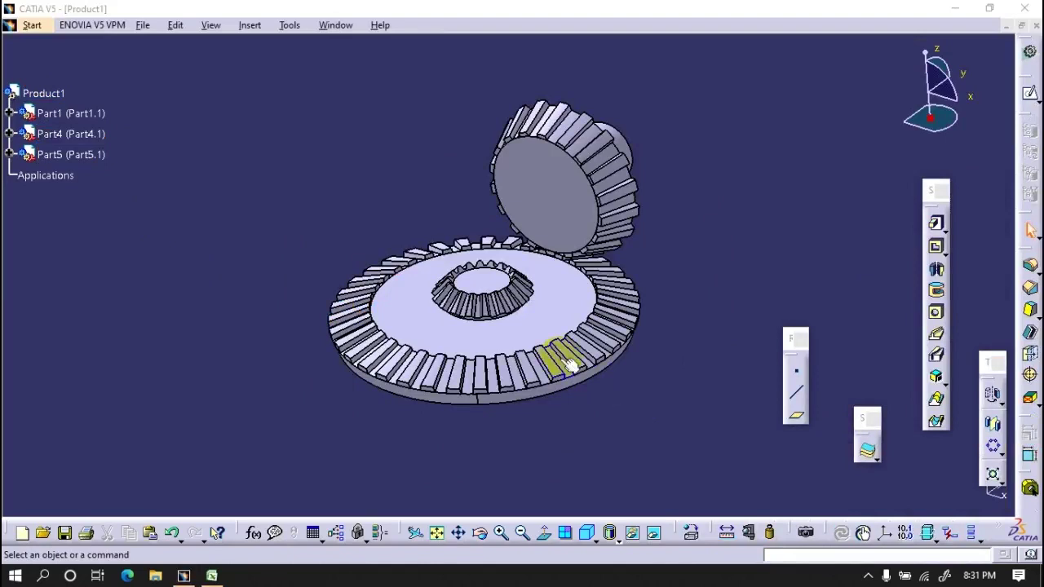
# Step: Hide the two large gears, Part4 and Part5
pyautogui.rightClick(84, 115)
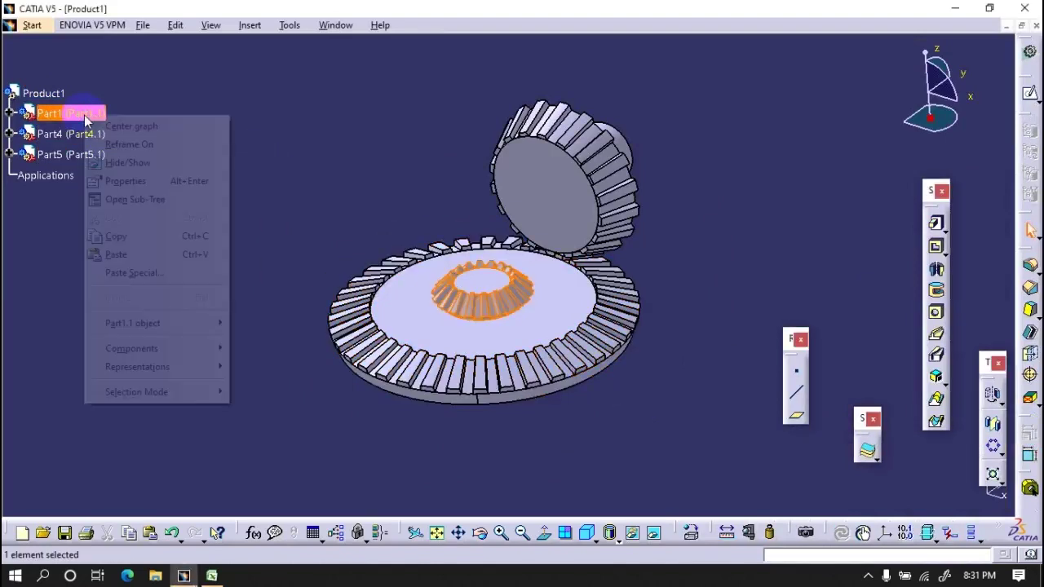
pyautogui.rightClick(90, 113)
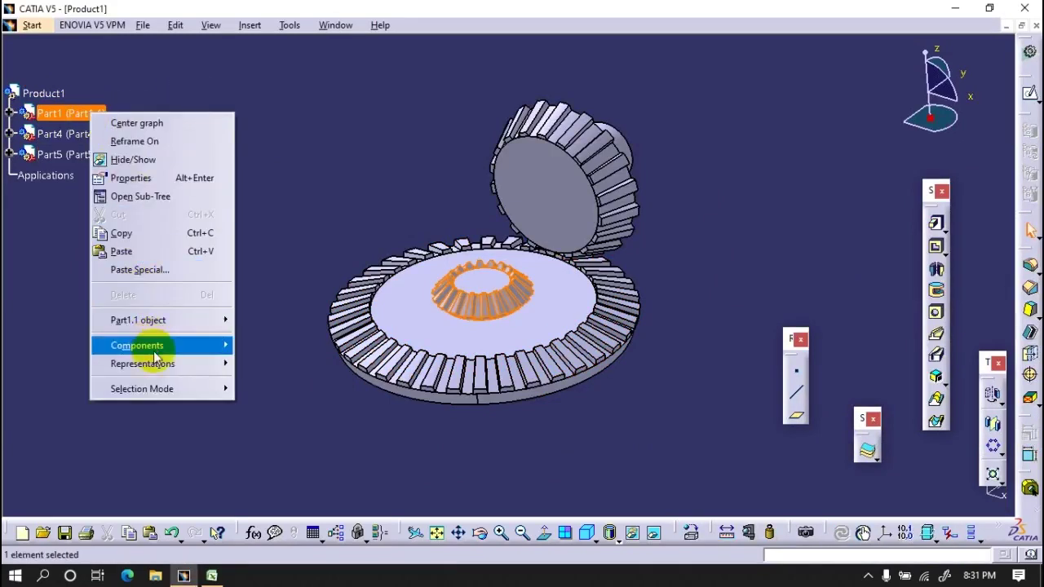
pyautogui.click(127, 235)
pyautogui.rightClick(81, 140)
pyautogui.click(123, 189)
pyautogui.rightClick(78, 155)
pyautogui.click(104, 203)
# Step: Copy Part1 and paste it into Product1 with Break Link, plus an extra Part1.2 instance
pyautogui.rightClick(71, 115)
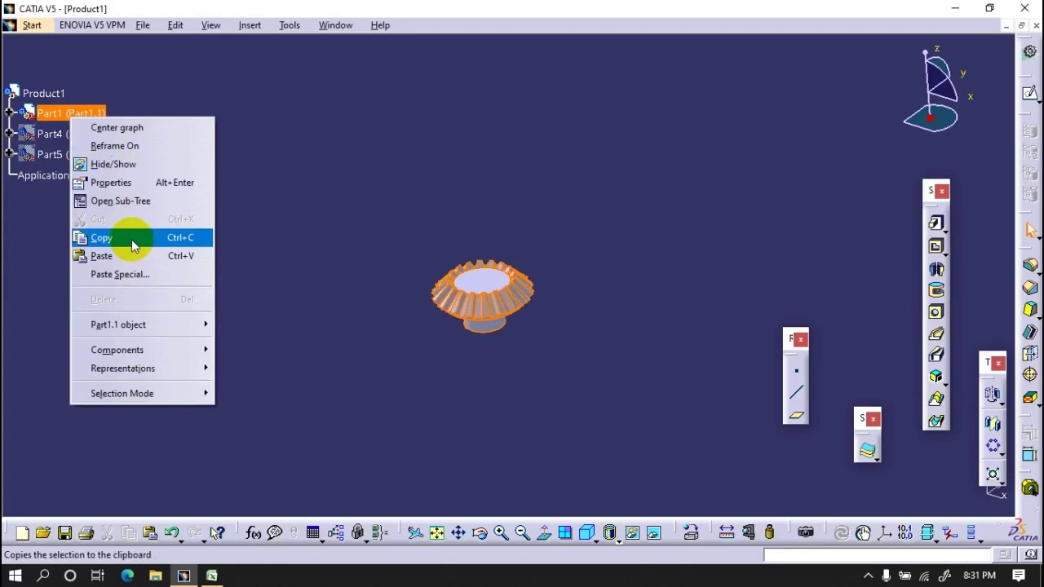
pyautogui.click(133, 238)
pyautogui.rightClick(42, 93)
pyautogui.click(94, 235)
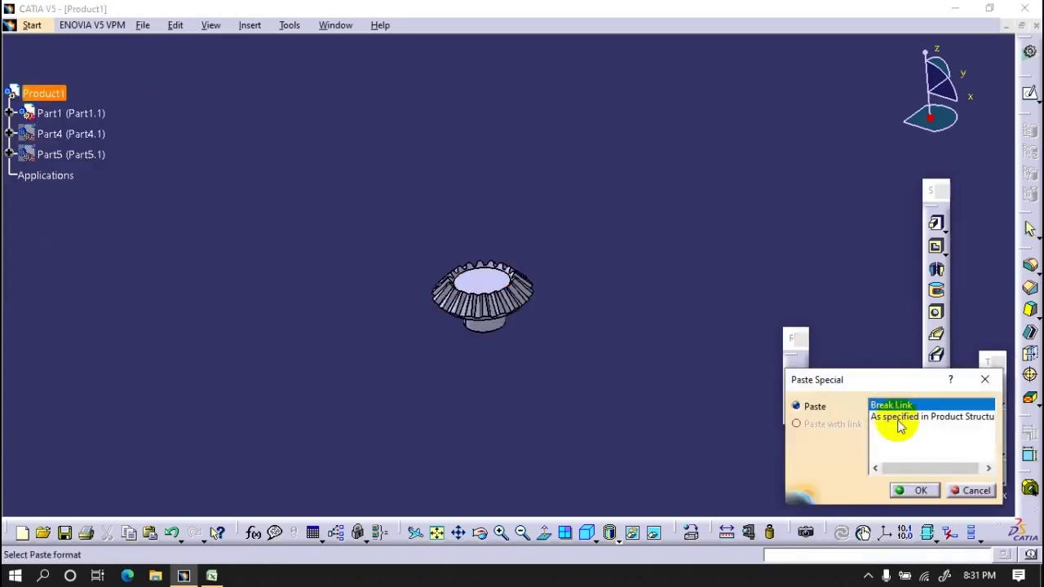
pyautogui.click(913, 490)
pyautogui.rightClick(43, 93)
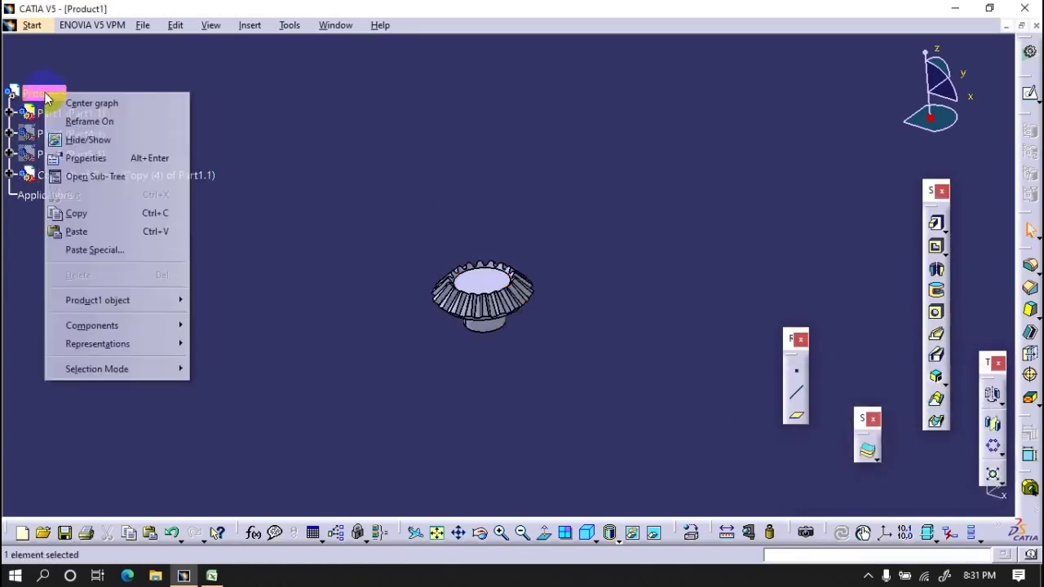
pyautogui.click(104, 236)
pyautogui.rightClick(94, 195)
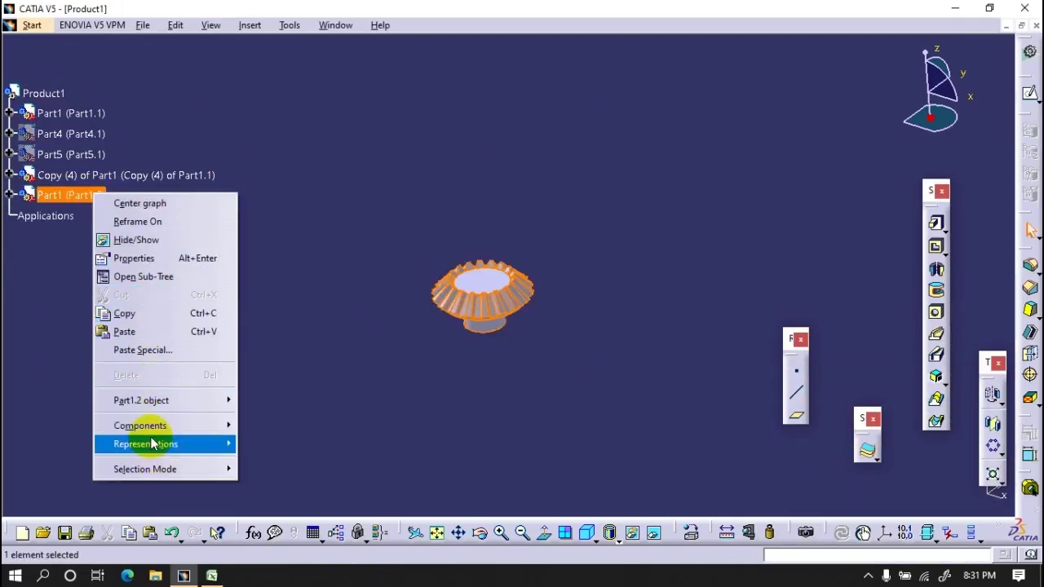
pyautogui.press('Escape')
# Step: Paste two more break-link copies of Part1 into Product1, creating Copy (5) and Copy (6)
pyautogui.click(44, 93)
pyautogui.rightClick(44, 93)
pyautogui.click(131, 254)
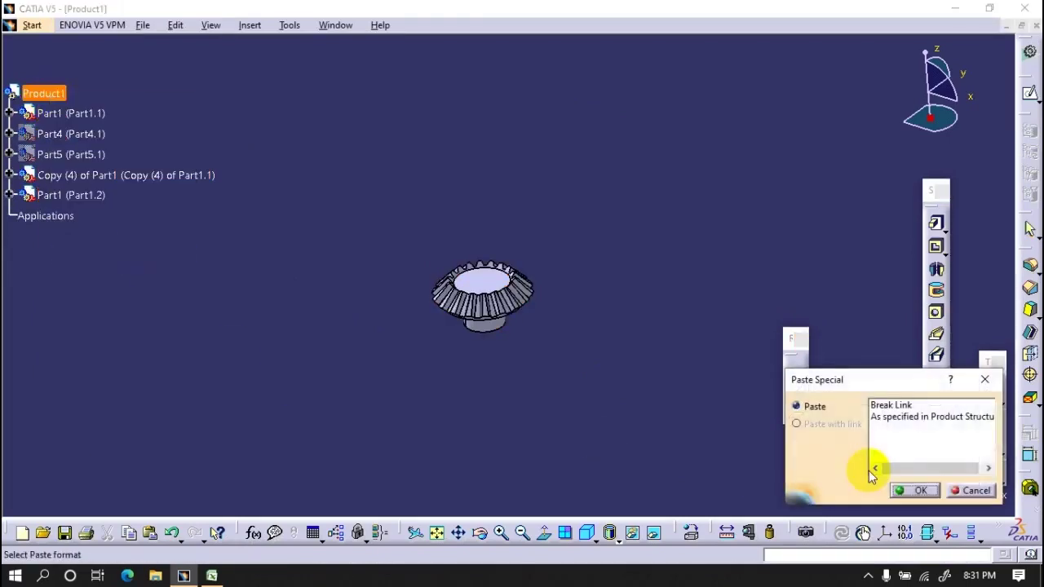
pyautogui.click(914, 490)
pyautogui.click(59, 93)
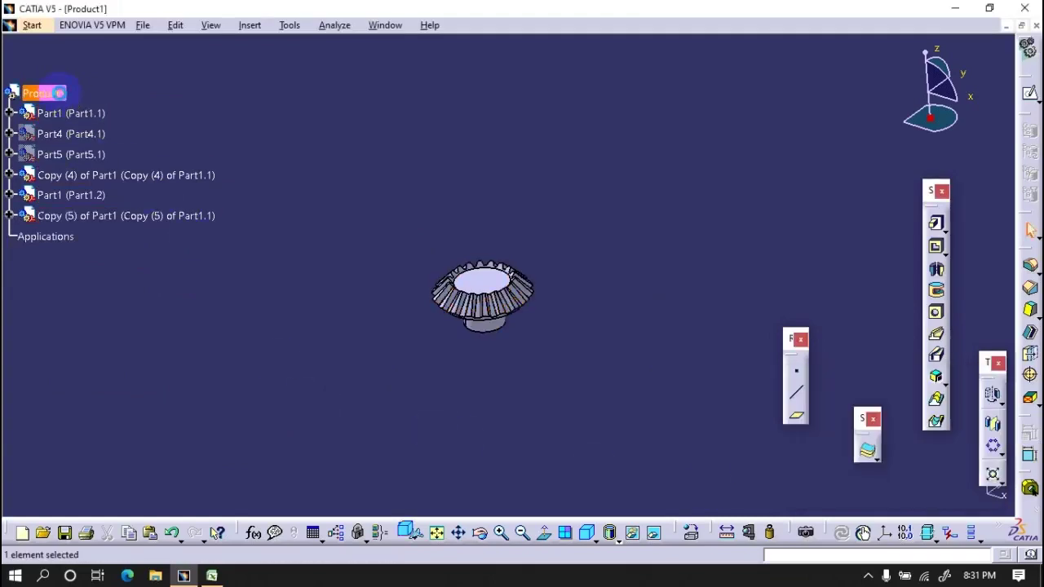
pyautogui.rightClick(59, 93)
pyautogui.click(128, 250)
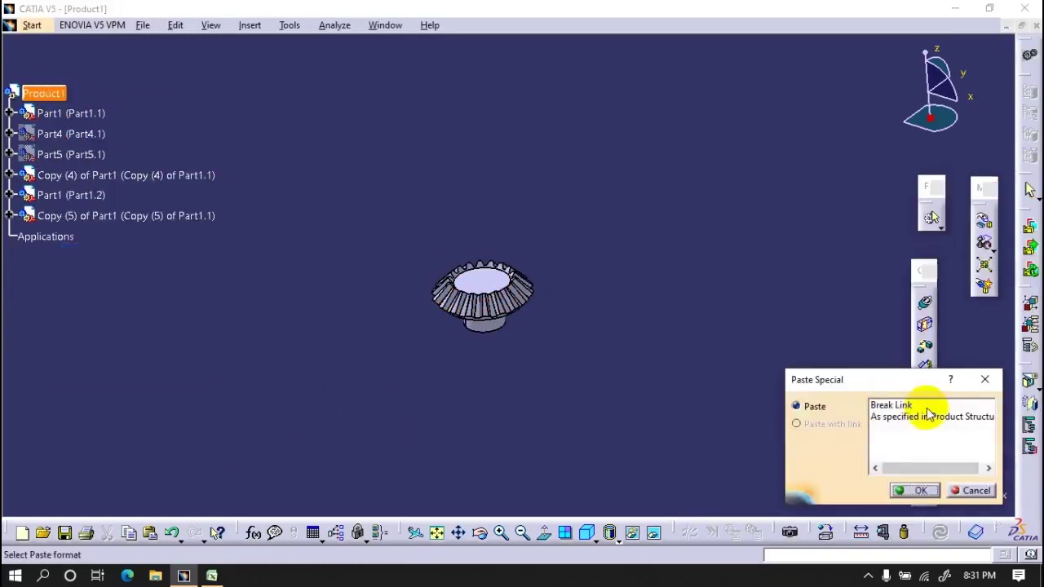
pyautogui.click(915, 490)
# Step: Delete the extra Part1.2 instance and expand Part1's PartBody in the tree
pyautogui.rightClick(74, 195)
pyautogui.click(134, 383)
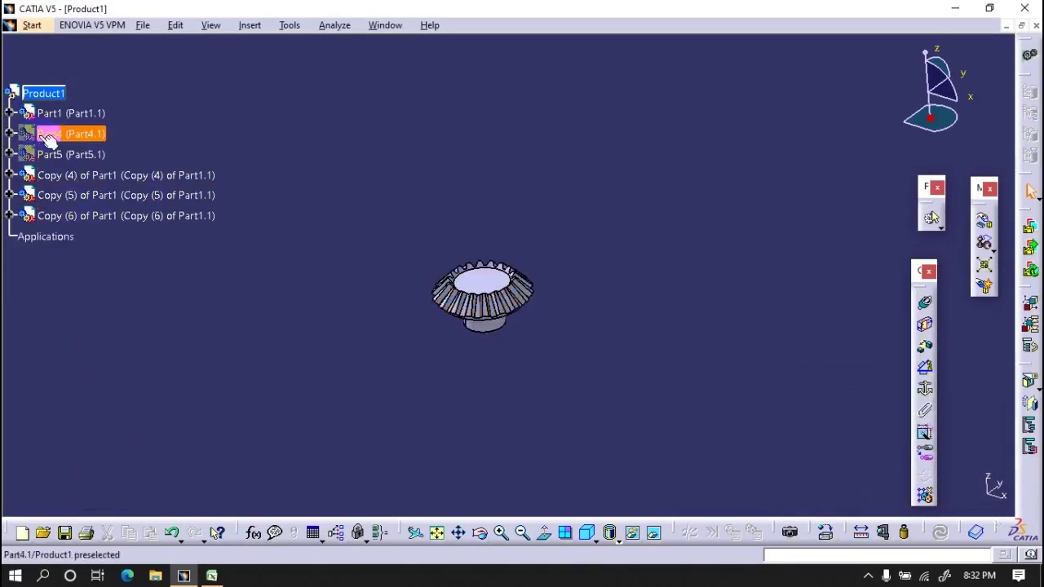
pyautogui.click(8, 113)
pyautogui.click(23, 134)
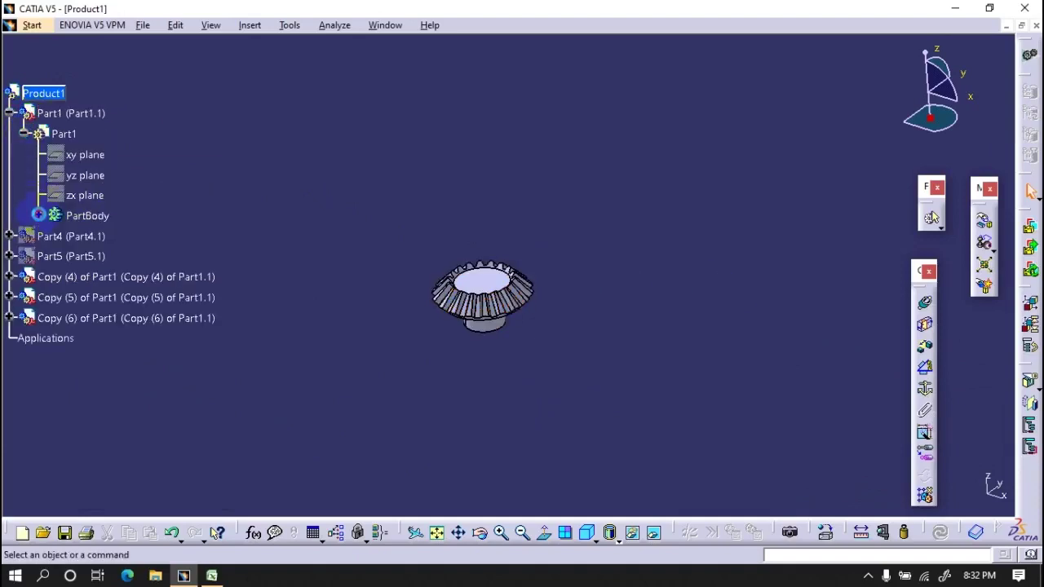
pyautogui.click(39, 215)
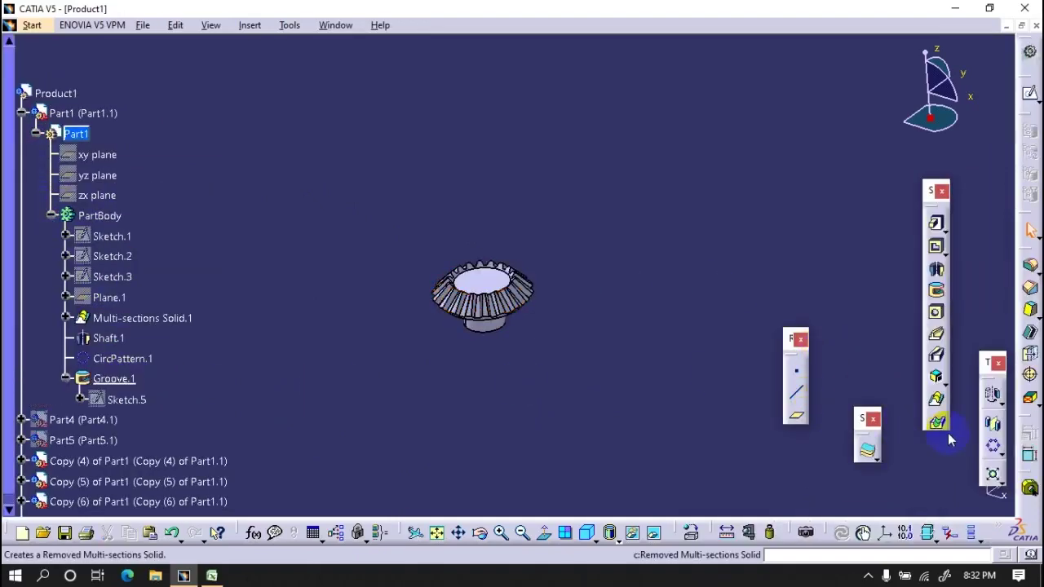
pyautogui.moveTo(961, 413); pyautogui.dragTo(742, 168)
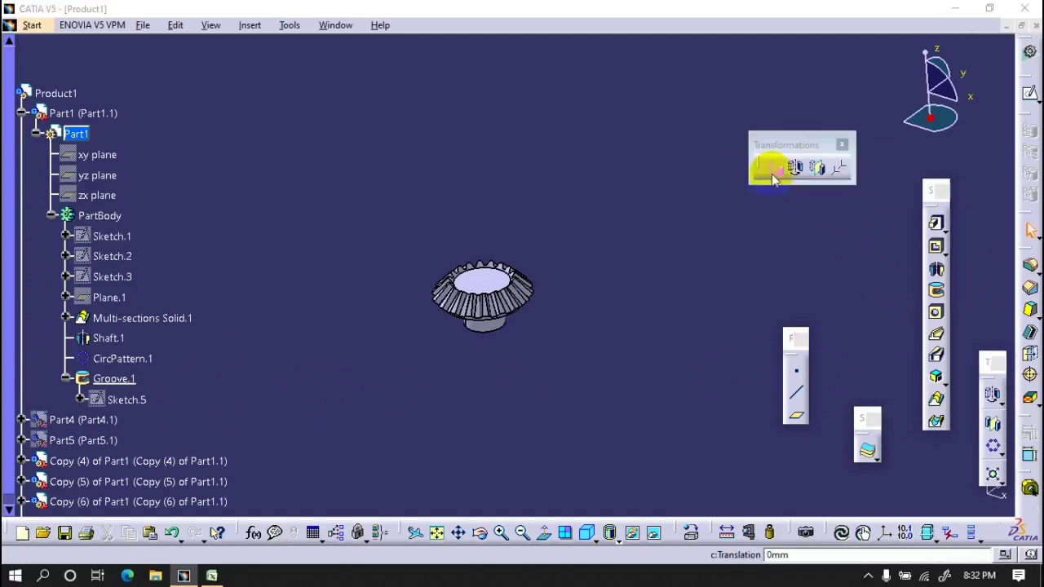
# Step: Translate Part1's gear body along the xy plane direction so it stacks below the other gear
pyautogui.click(773, 168)
pyautogui.click(569, 318)
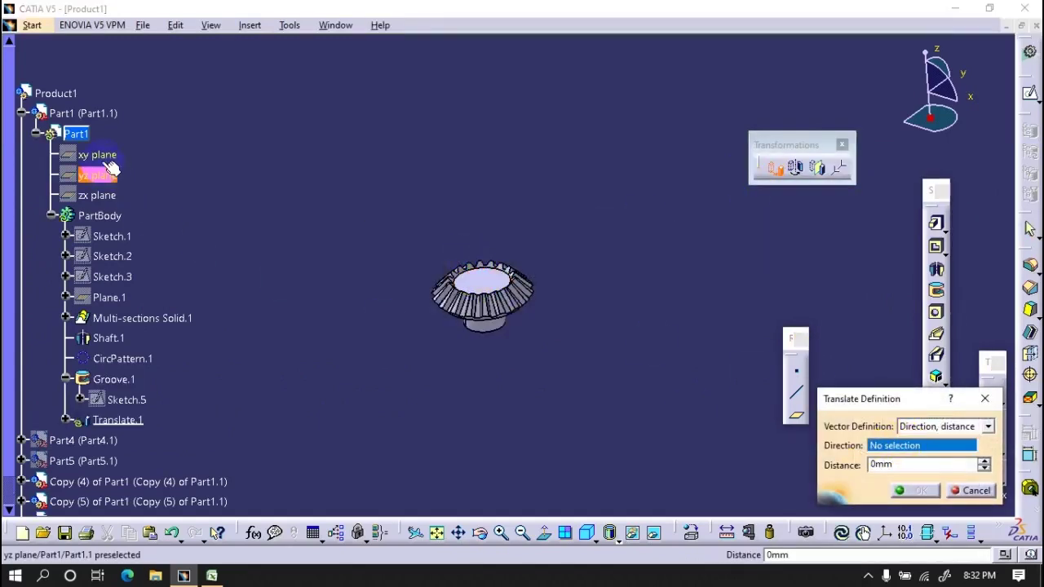
pyautogui.click(96, 154)
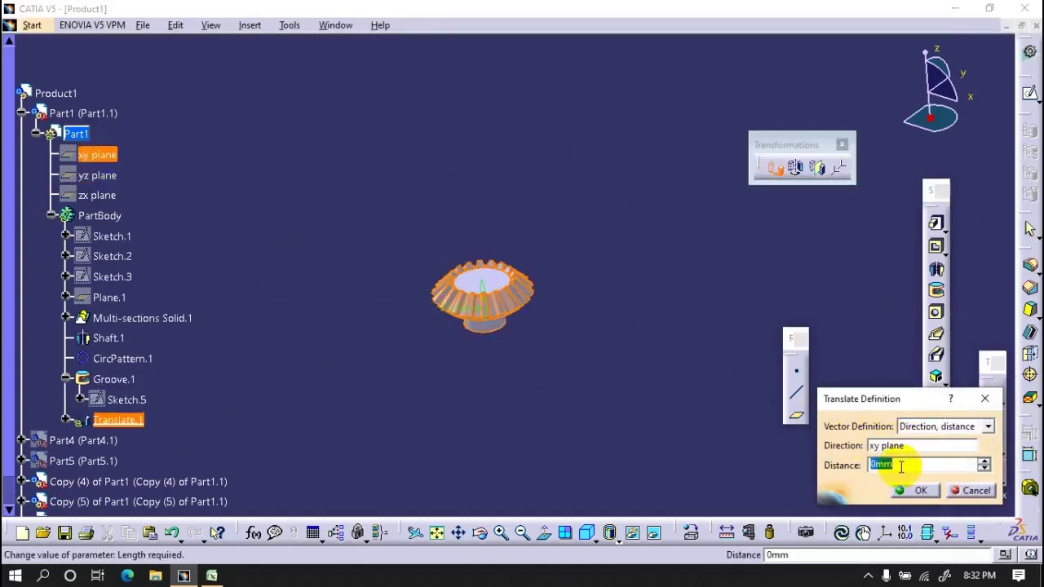
pyautogui.click(922, 465)
pyautogui.write('-50')
pyautogui.press('Return')
pyautogui.moveTo(633, 399)
pyautogui.mouseDown(button='middle')
pyautogui.moveTo(464, 352)
pyautogui.moveTo(494, 354)
pyautogui.mouseUp(button='middle')
pyautogui.click(566, 533)
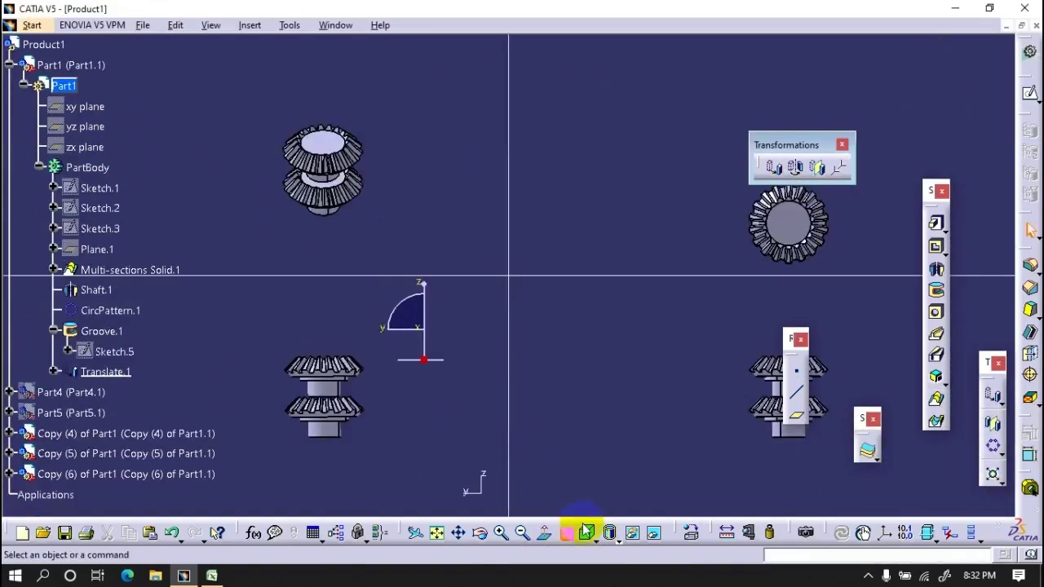
pyautogui.click(566, 533)
pyautogui.moveTo(618, 412); pyautogui.dragTo(508, 421, button='middle')
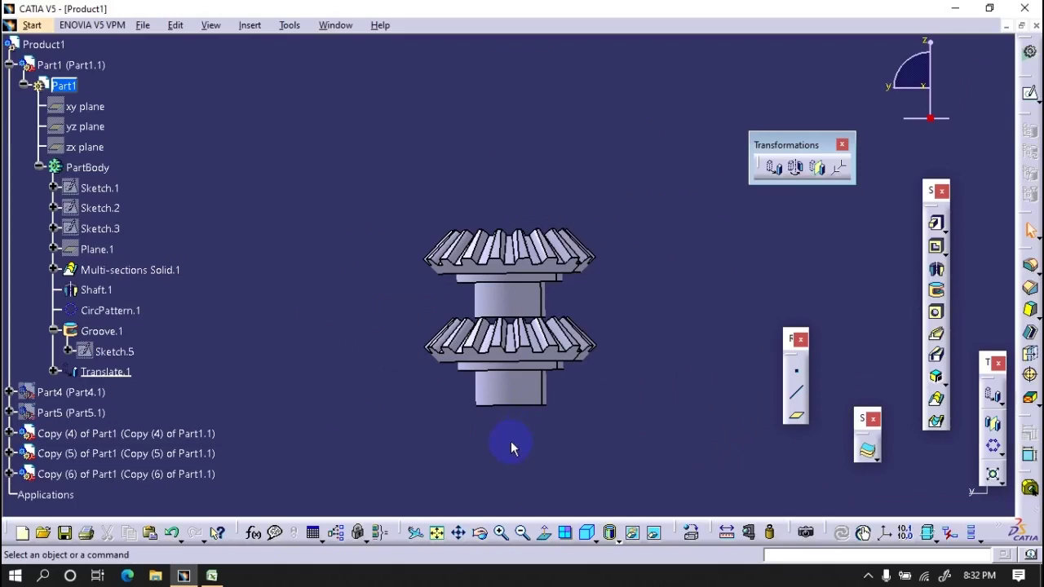
# Step: Collapse Part1 and expand Copy (4) of Part1 in the specification tree
pyautogui.click(8, 65)
pyautogui.click(8, 126)
pyautogui.click(24, 148)
# Step: Select Groove.1 of Copy (4) and rotate the copied gear body about the X axis
pyautogui.click(39, 229)
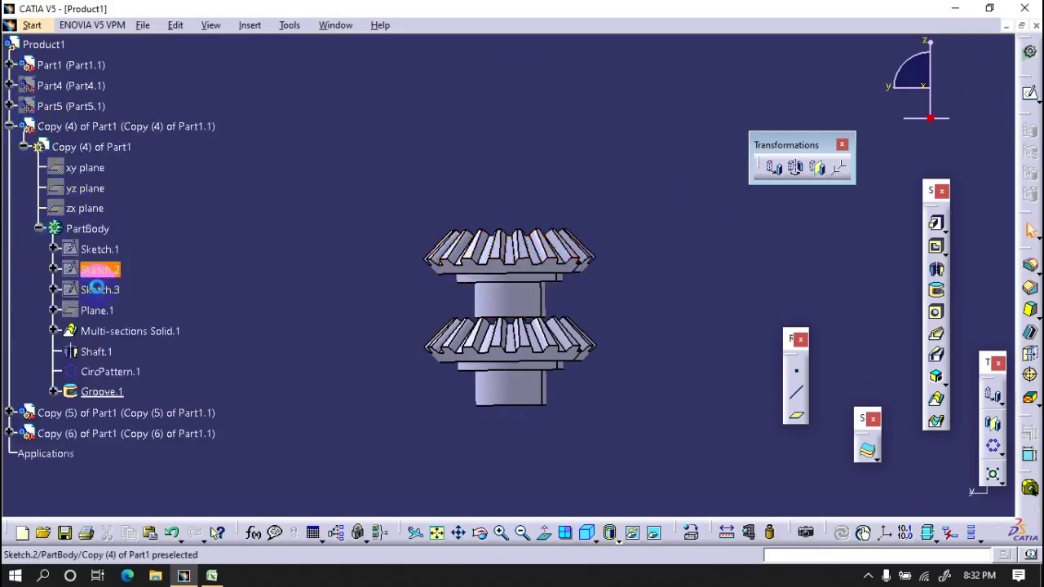
pyautogui.click(102, 391)
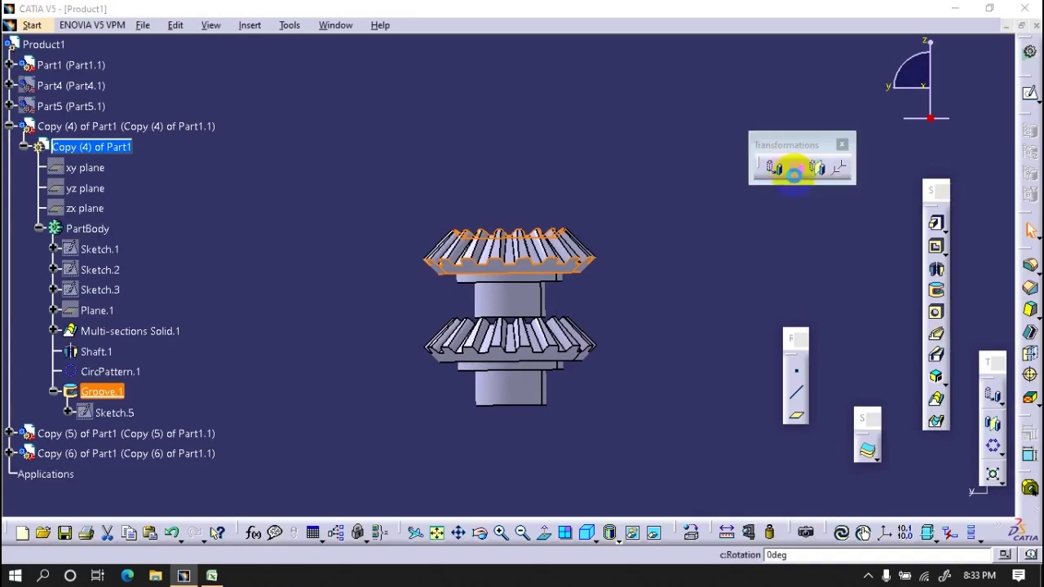
pyautogui.click(794, 168)
pyautogui.click(576, 321)
pyautogui.rightClick(712, 461)
pyautogui.click(727, 371)
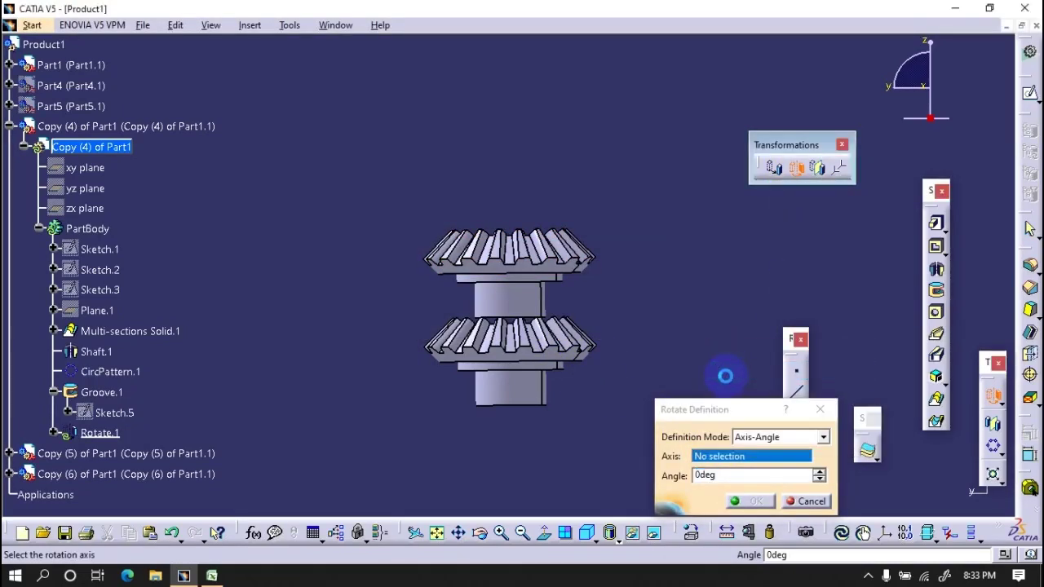
pyautogui.click(819, 472)
pyautogui.click(819, 473)
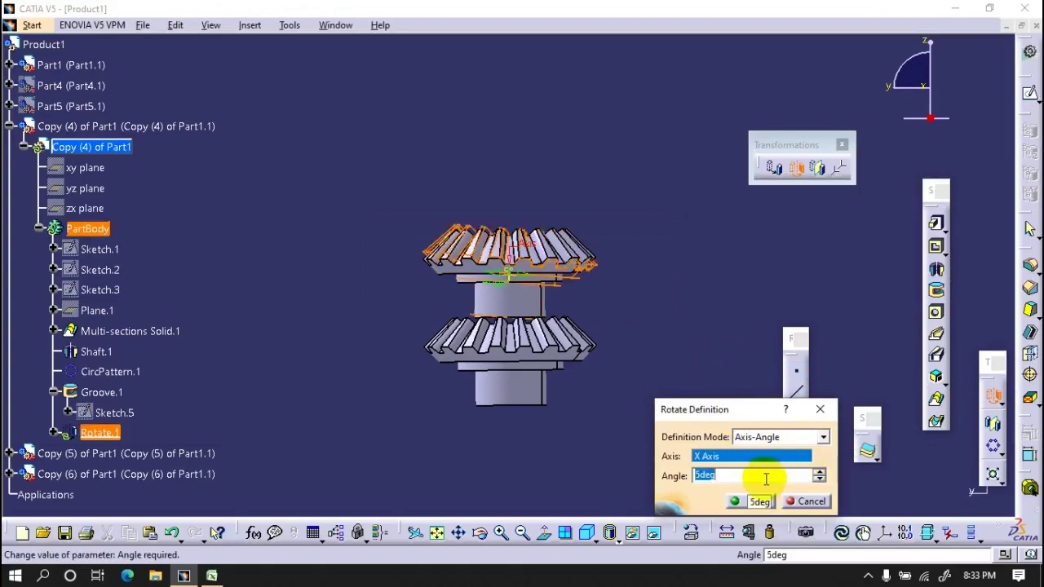
pyautogui.press('Return')
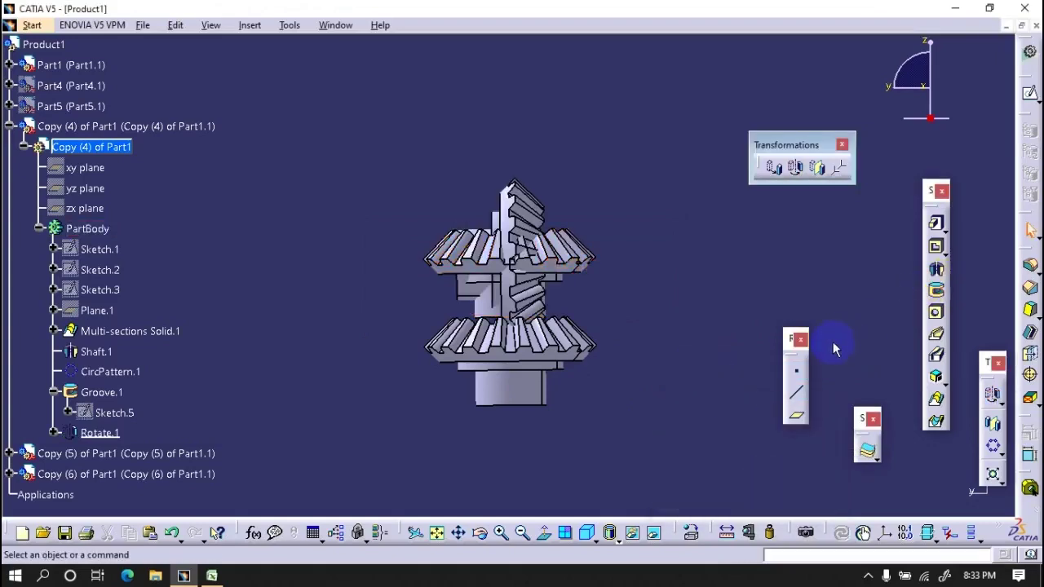
# Step: Translate the Copy (4) gear about 50 mm sideways along the zx plane direction
pyautogui.click(774, 169)
pyautogui.click(575, 321)
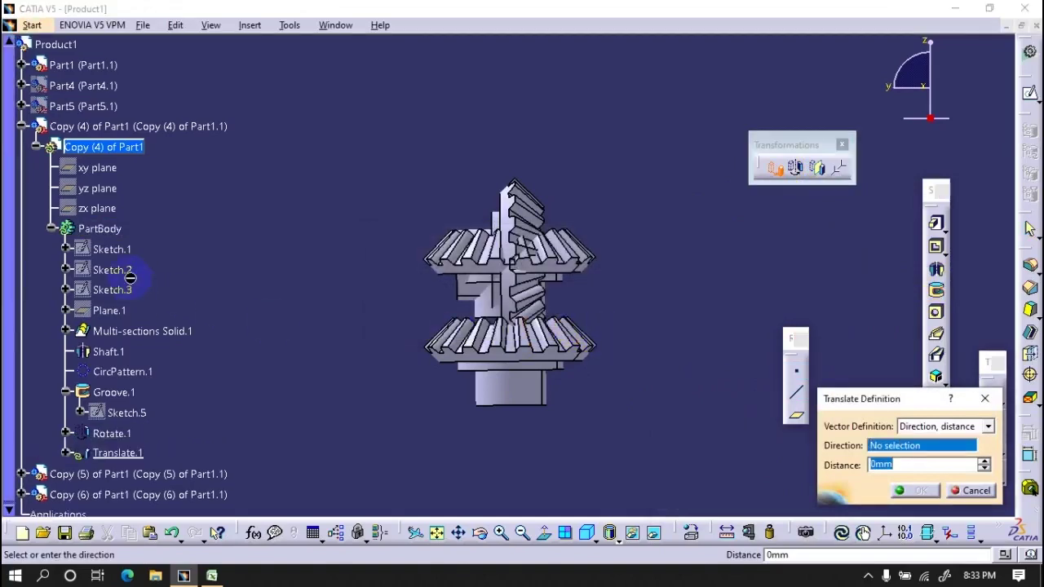
pyautogui.click(98, 208)
pyautogui.moveTo(515, 276); pyautogui.dragTo(400, 274)
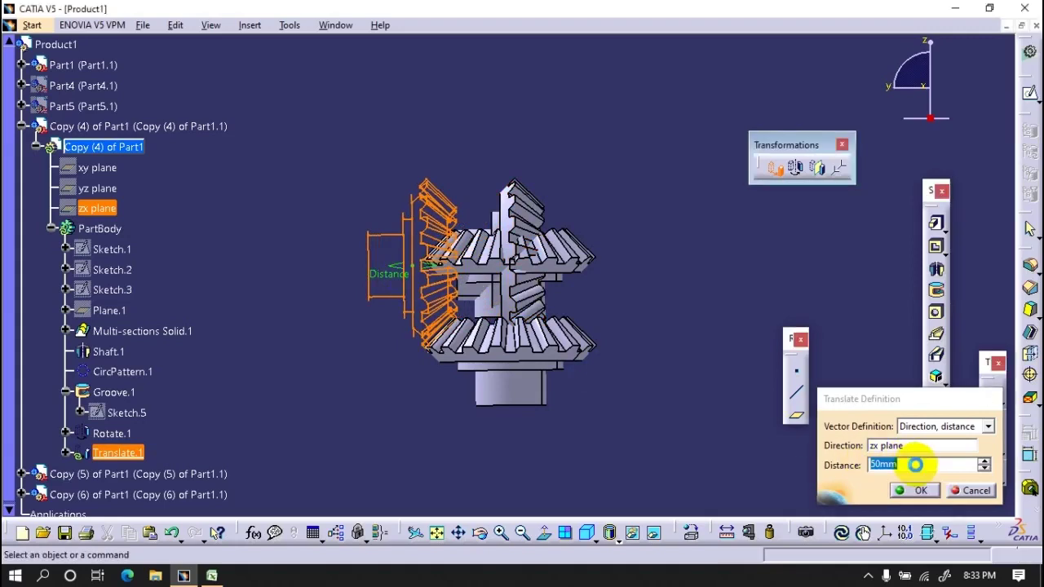
pyautogui.press('Return')
pyautogui.moveTo(628, 372)
pyautogui.mouseDown(button='middle')
pyautogui.moveTo(658, 249)
pyautogui.moveTo(461, 368)
pyautogui.mouseUp(button='middle')
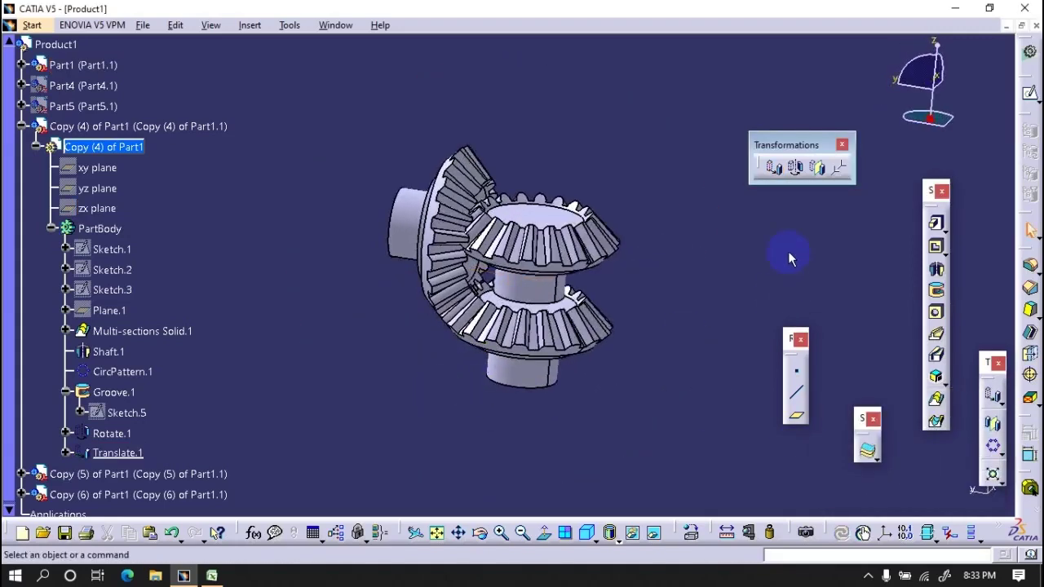
# Step: Rotate Copy (4) by (360/18)/2 about the Y axis so its teeth mesh
pyautogui.click(795, 167)
pyautogui.click(573, 324)
pyautogui.rightClick(721, 463)
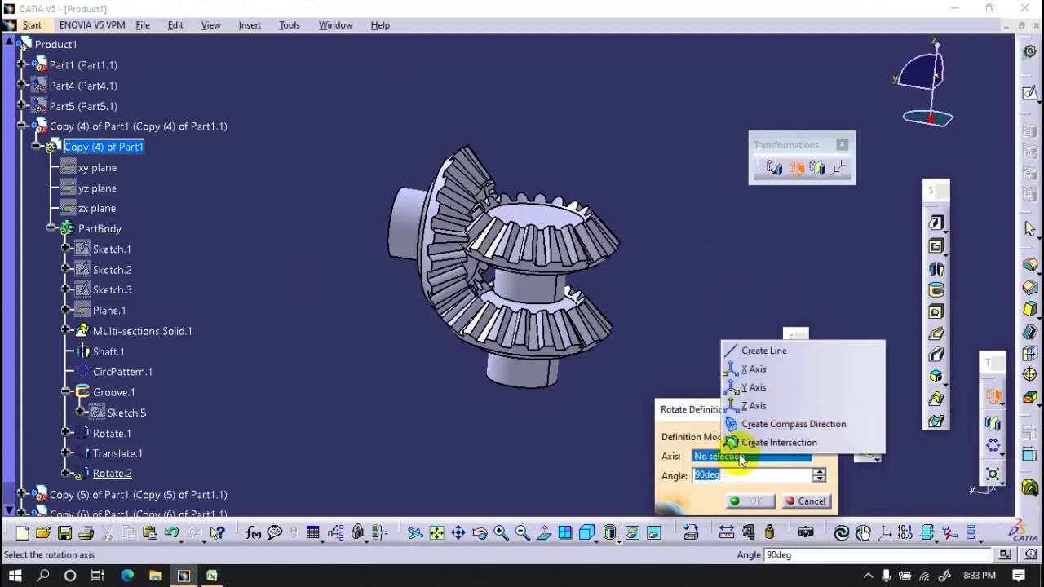
pyautogui.click(753, 388)
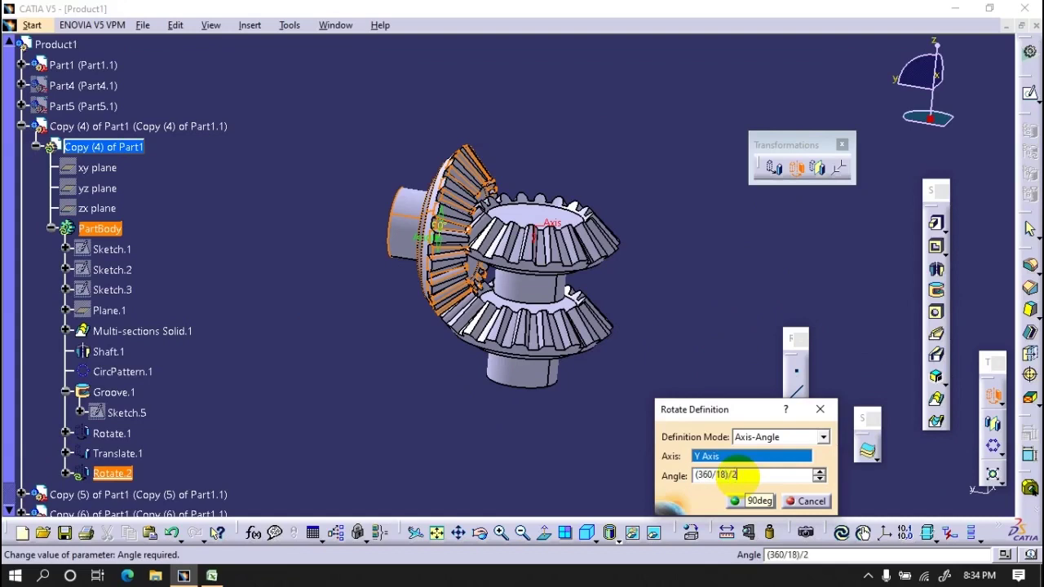
pyautogui.press('Return')
pyautogui.moveTo(449, 338)
pyautogui.mouseDown(button='middle')
pyautogui.moveTo(626, 199)
pyautogui.moveTo(439, 380)
pyautogui.mouseUp(button='middle')
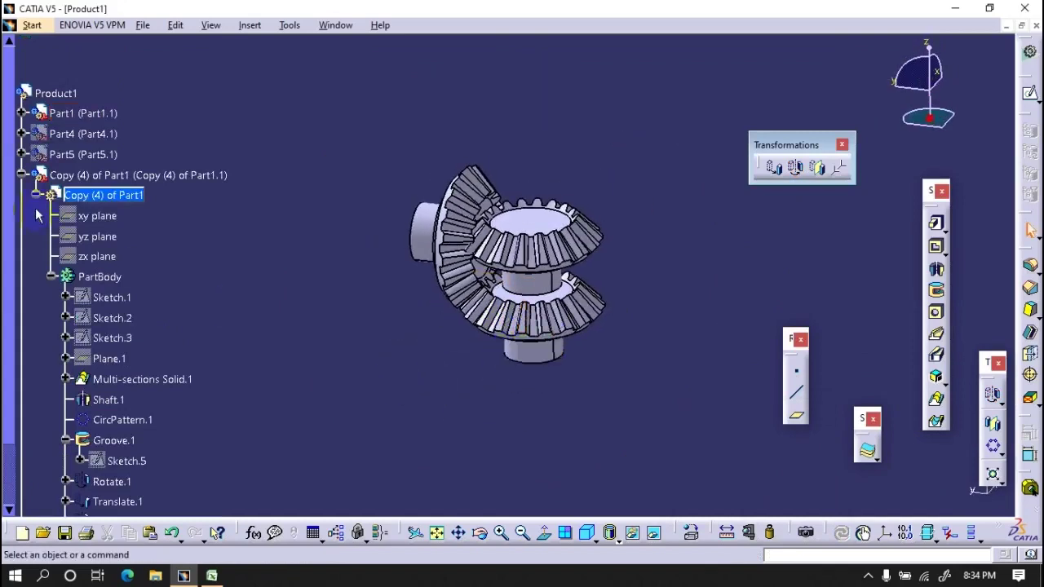
# Step: Collapse Copy (4) and expand Copy (5) down to its PartBody features
pyautogui.click(21, 175)
pyautogui.click(10, 196)
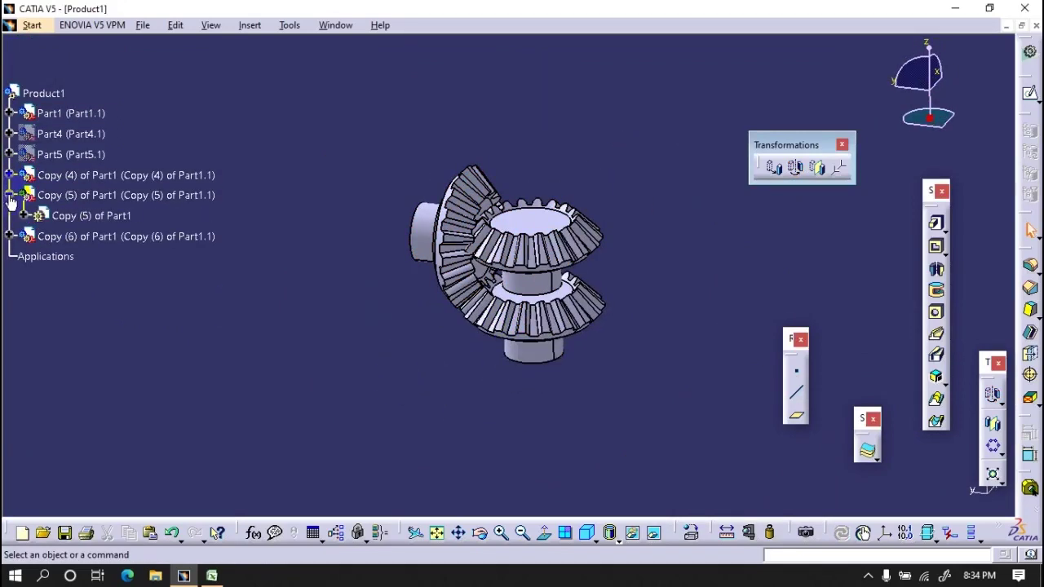
pyautogui.click(24, 216)
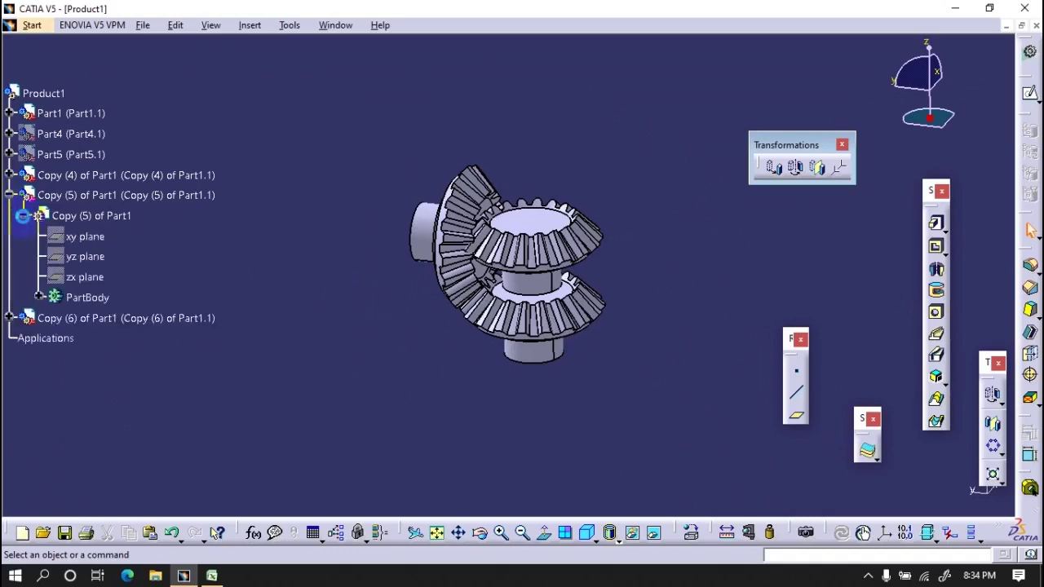
pyautogui.click(38, 296)
pyautogui.click(156, 310)
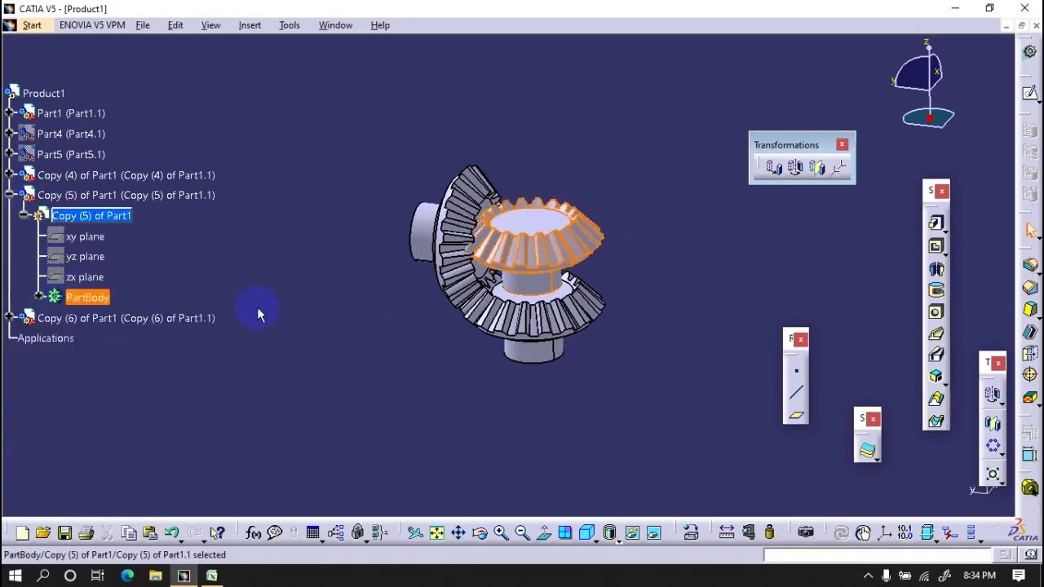
pyautogui.click(72, 300)
# Step: Rotate the Copy (5) gear -90° about the X axis
pyautogui.click(799, 169)
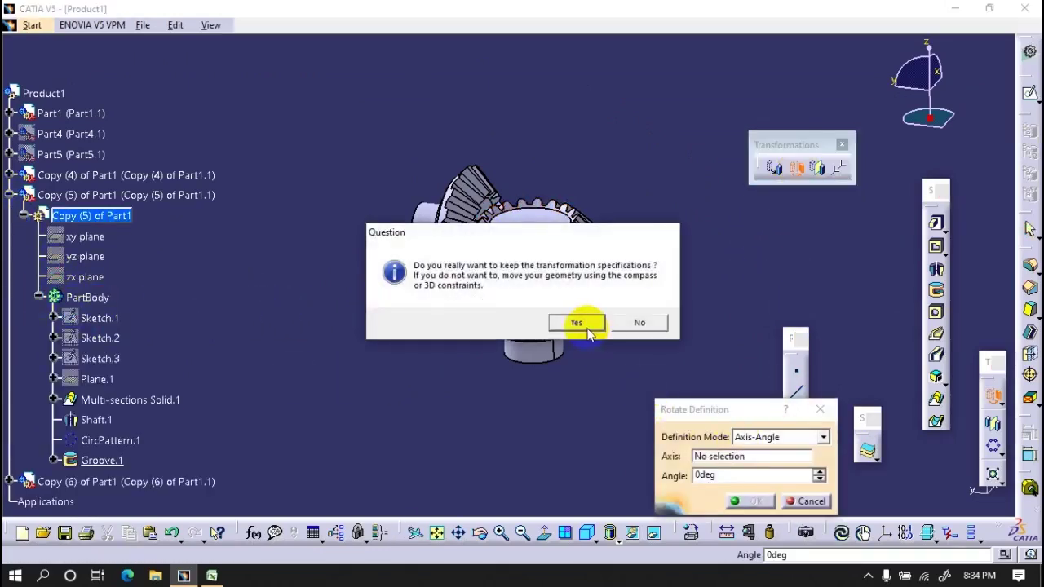
pyautogui.click(580, 322)
pyautogui.rightClick(714, 455)
pyautogui.click(742, 406)
pyautogui.click(819, 480)
pyautogui.click(819, 480)
pyautogui.click(819, 480)
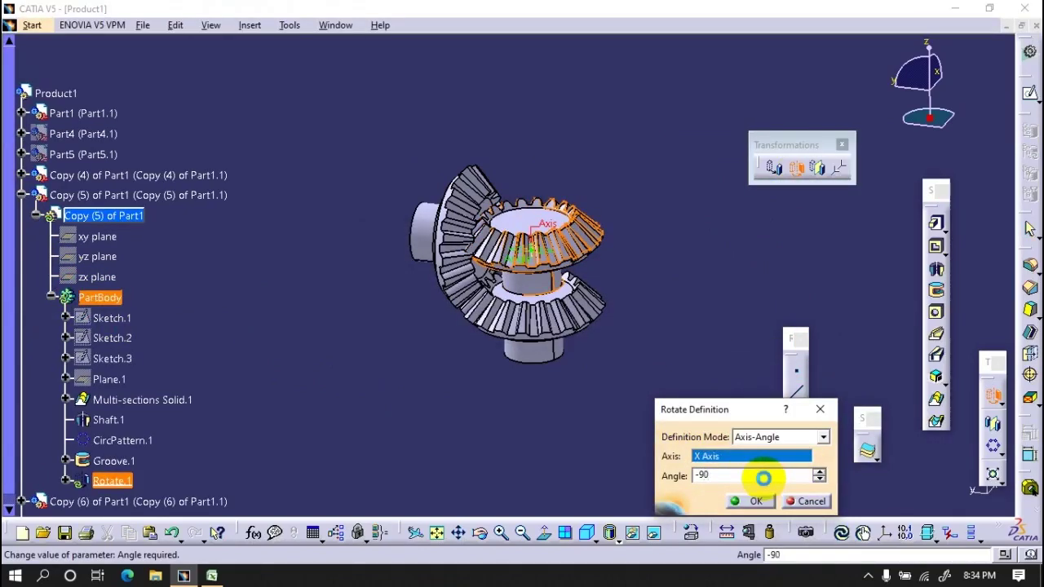
pyautogui.click(752, 500)
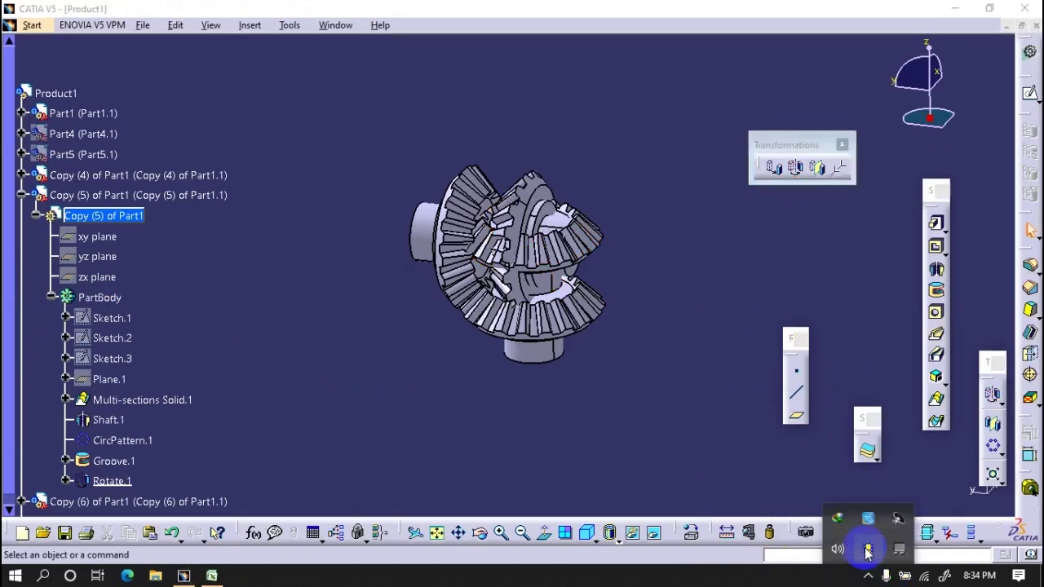
# Step: Translate Copy (5) -57 mm along the Rotate.1\Face.1 direction into the housing
pyautogui.click(773, 167)
pyautogui.click(580, 321)
pyautogui.click(889, 448)
pyautogui.rightClick(876, 448)
pyautogui.click(613, 320)
pyautogui.click(538, 300)
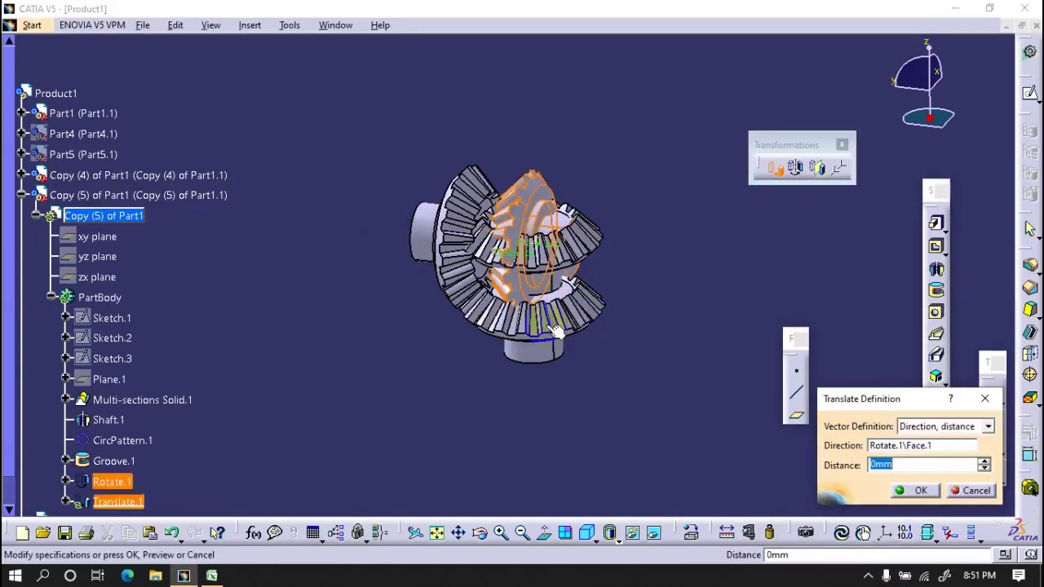
pyautogui.moveTo(538, 253); pyautogui.dragTo(616, 263)
pyautogui.click(881, 464)
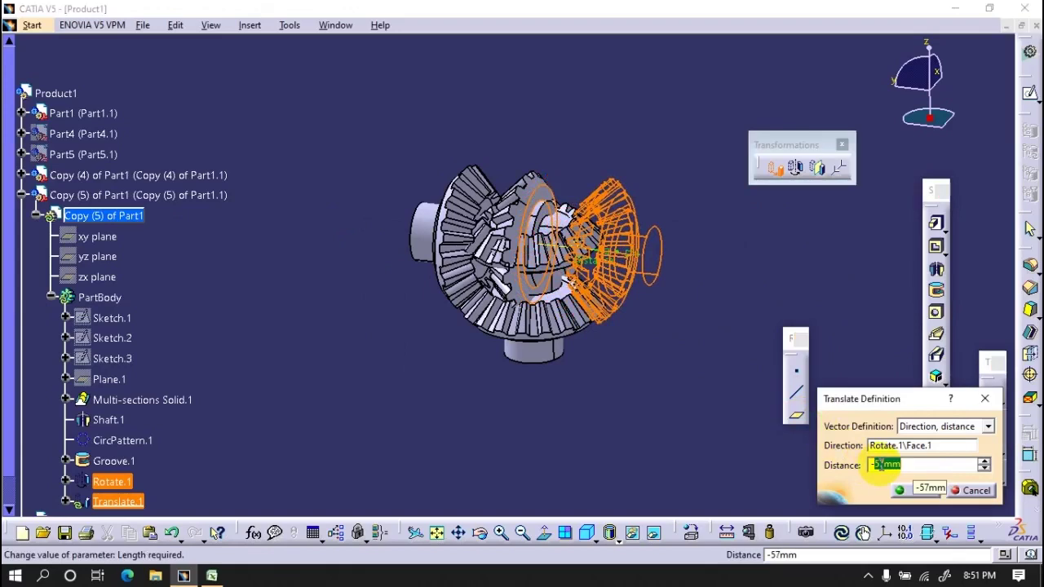
pyautogui.press('Return')
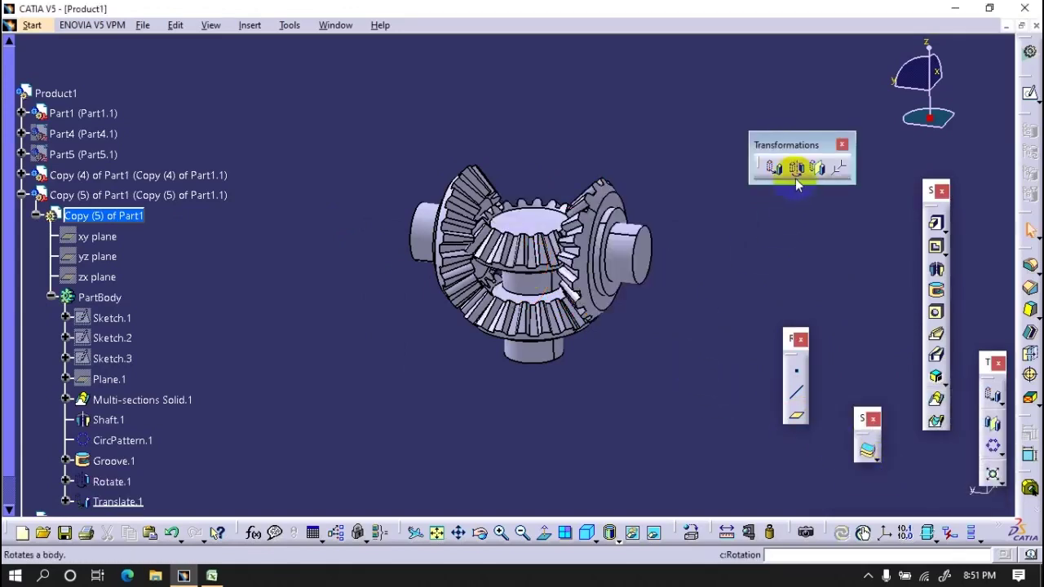
# Step: Rotate the Copy (5) gear about the Z axis
pyautogui.click(795, 179)
pyautogui.click(631, 321)
pyautogui.rightClick(738, 461)
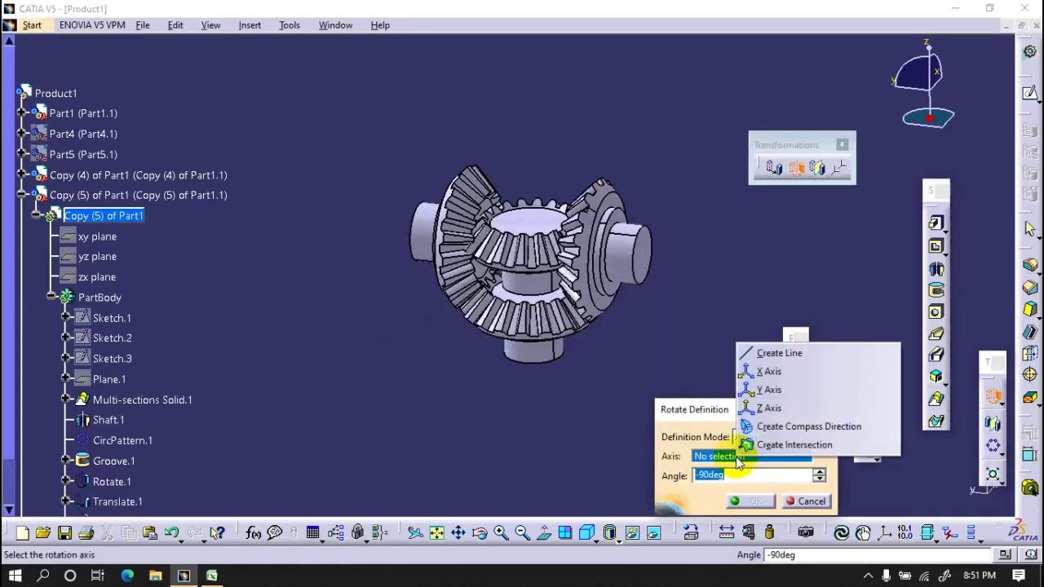
pyautogui.click(767, 408)
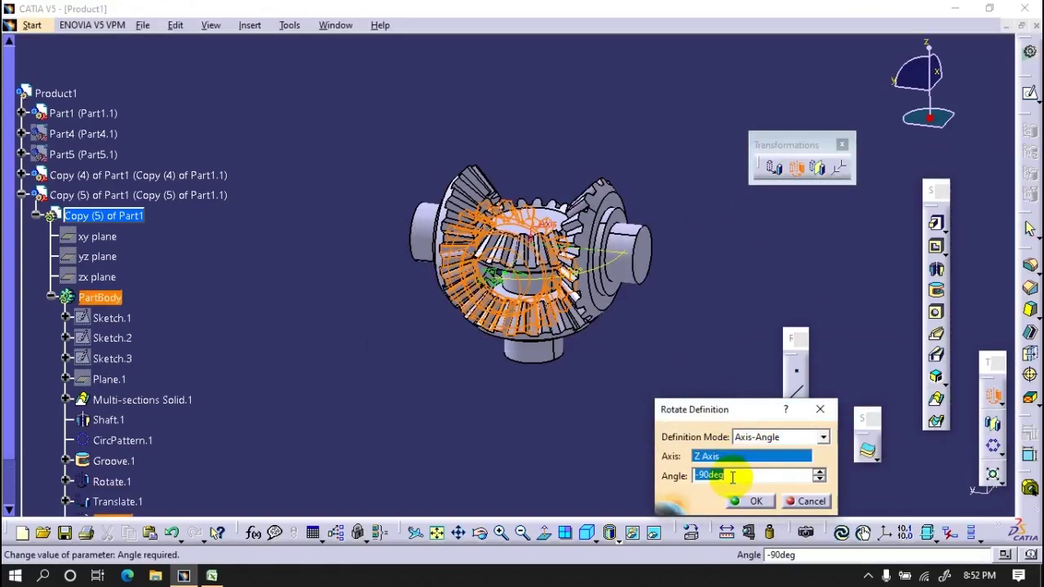
pyautogui.write('-10')
pyautogui.press('Return')
pyautogui.moveTo(627, 351); pyautogui.dragTo(648, 360, button='middle')
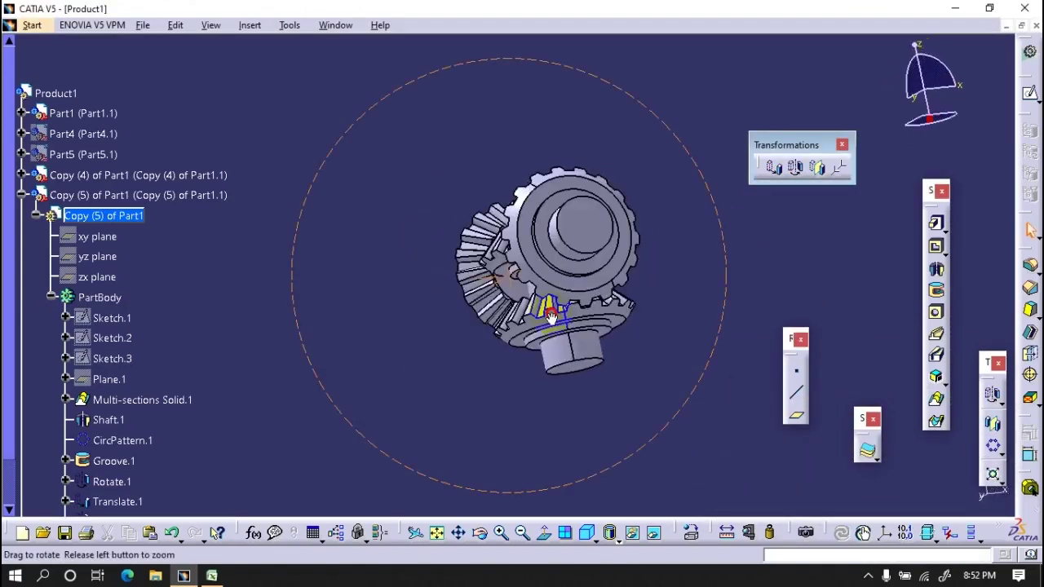
pyautogui.click(795, 171)
pyautogui.click(630, 324)
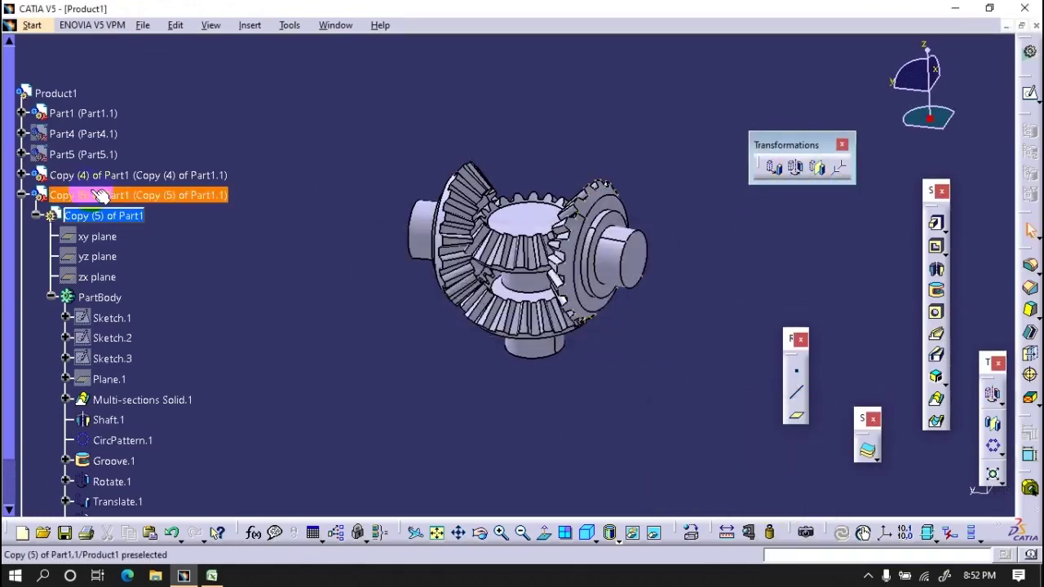
pyautogui.hotkey('ctrl', 'v')
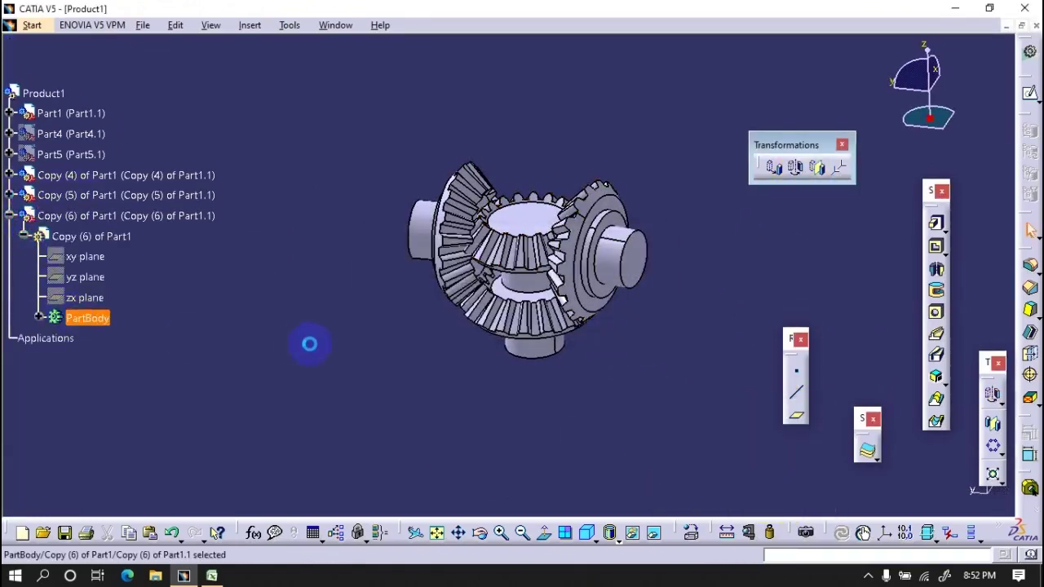
# Step: Flip the Copy (6) gear 180° about the X axis
pyautogui.click(795, 167)
pyautogui.press('Return')
pyautogui.rightClick(730, 463)
pyautogui.click(770, 376)
pyautogui.write('180')
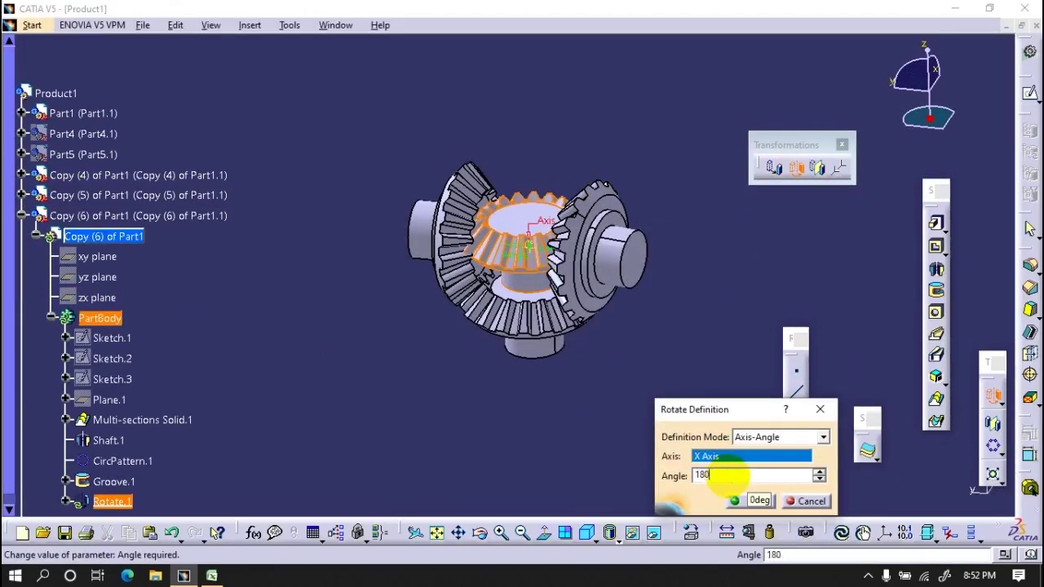
pyautogui.press('Return')
# Step: Translate Copy (6) -62 mm along its end face direction up into the housing
pyautogui.click(750, 501)
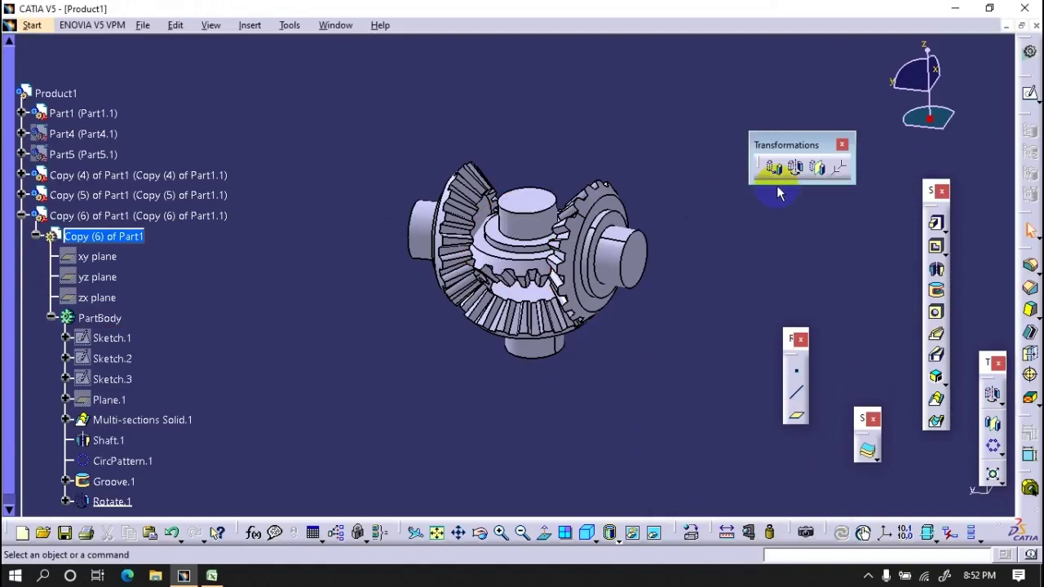
pyautogui.click(772, 168)
pyautogui.click(582, 322)
pyautogui.click(530, 230)
pyautogui.moveTo(530, 230)
pyautogui.mouseDown()
pyautogui.moveTo(522, 145)
pyautogui.moveTo(520, 155)
pyautogui.mouseUp()
pyautogui.doubleClick(880, 464)
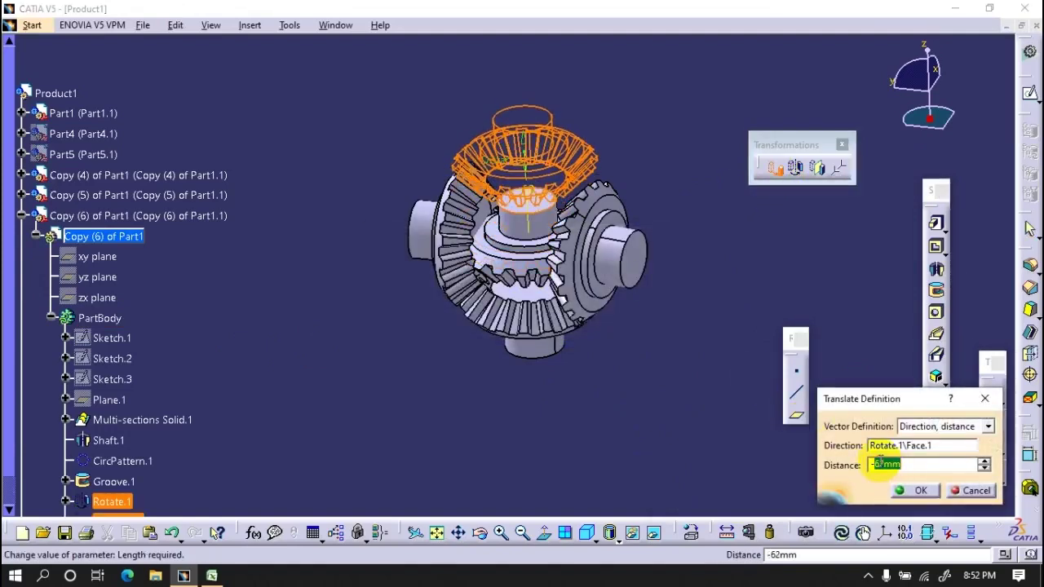
pyautogui.press('Return')
pyautogui.moveTo(489, 350)
pyautogui.mouseDown(button='middle')
pyautogui.moveTo(655, 333)
pyautogui.moveTo(490, 349)
pyautogui.mouseUp(button='middle')
pyautogui.click(21, 215)
# Step: Toggle Part5's visibility and show the large Part4 ring gear again
pyautogui.rightClick(71, 154)
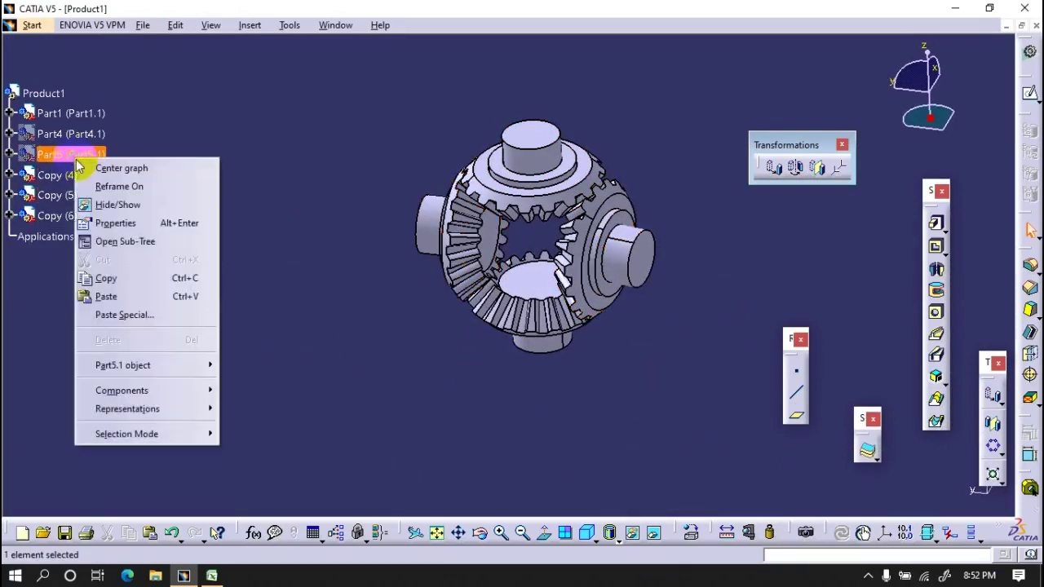
pyautogui.click(106, 205)
pyautogui.click(72, 154)
pyautogui.keyDown('ctrl'); pyautogui.click(114, 194); pyautogui.keyUp('ctrl')
pyautogui.rightClick(93, 155)
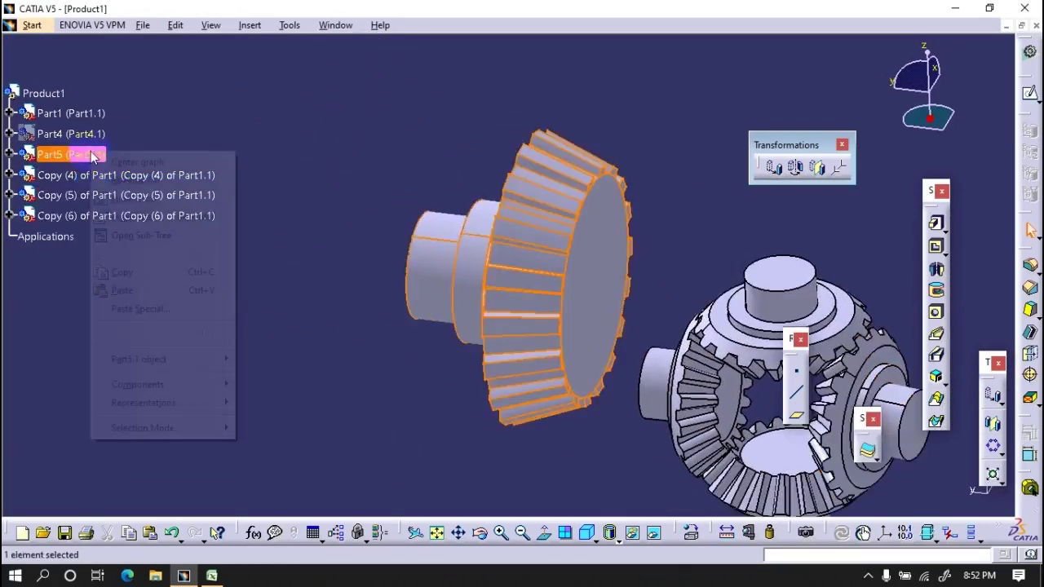
pyautogui.click(114, 203)
pyautogui.rightClick(71, 133)
pyautogui.click(82, 187)
# Step: Toggle the Copy (5) gear's visibility and make Product1 the active assembly
pyautogui.moveTo(257, 181); pyautogui.dragTo(245, 176, button='middle')
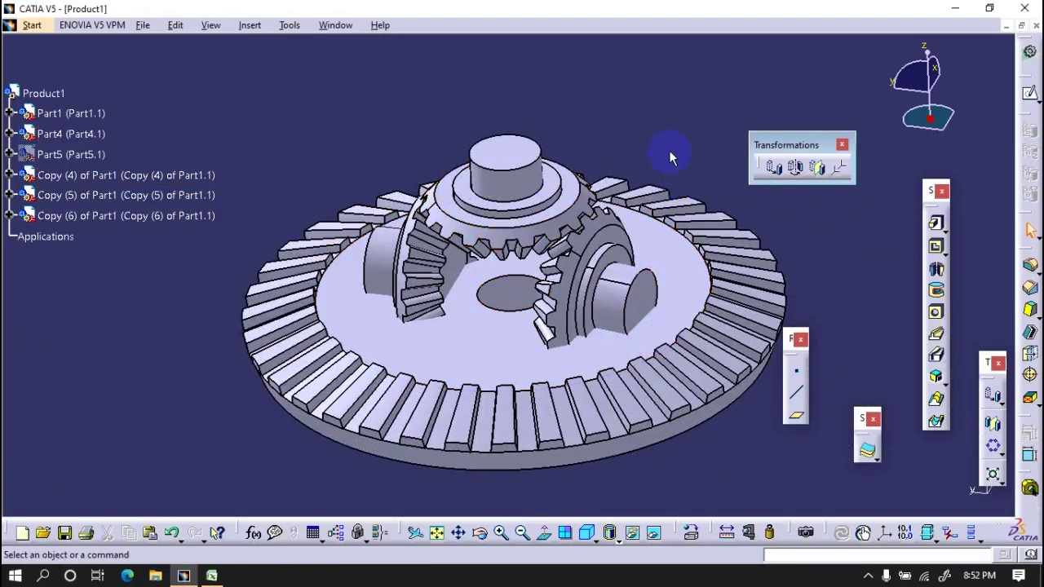
pyautogui.moveTo(600, 280); pyautogui.dragTo(594, 212, button='middle')
pyautogui.rightClick(593, 212)
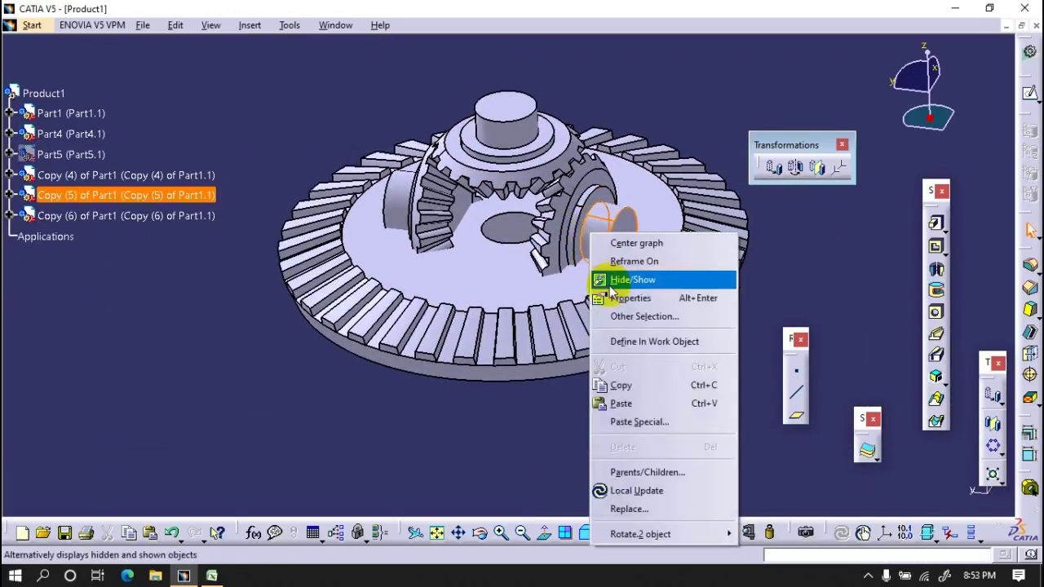
pyautogui.click(625, 280)
pyautogui.click(508, 321)
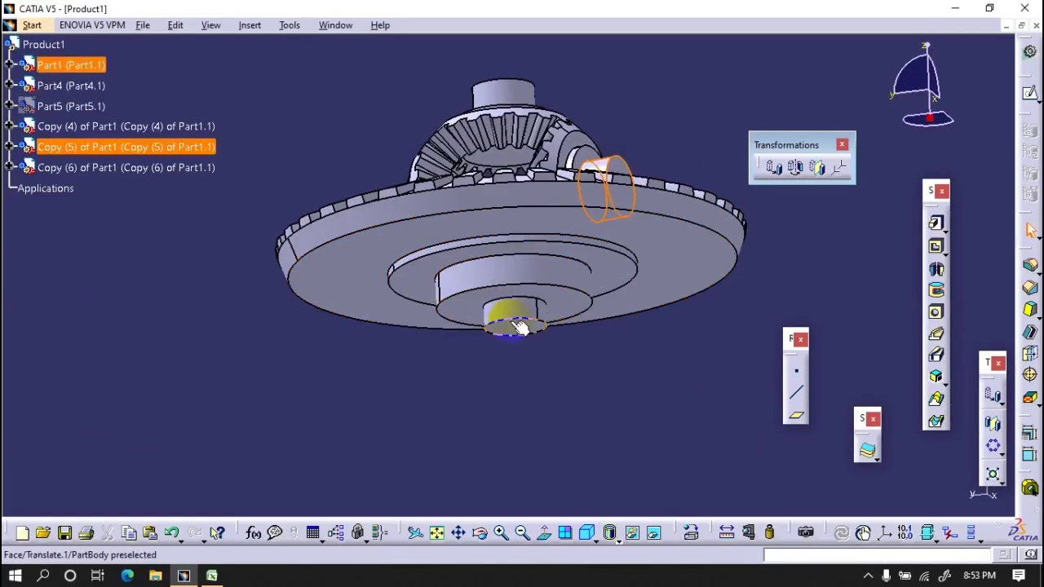
pyautogui.rightClick(508, 323)
pyautogui.click(196, 72)
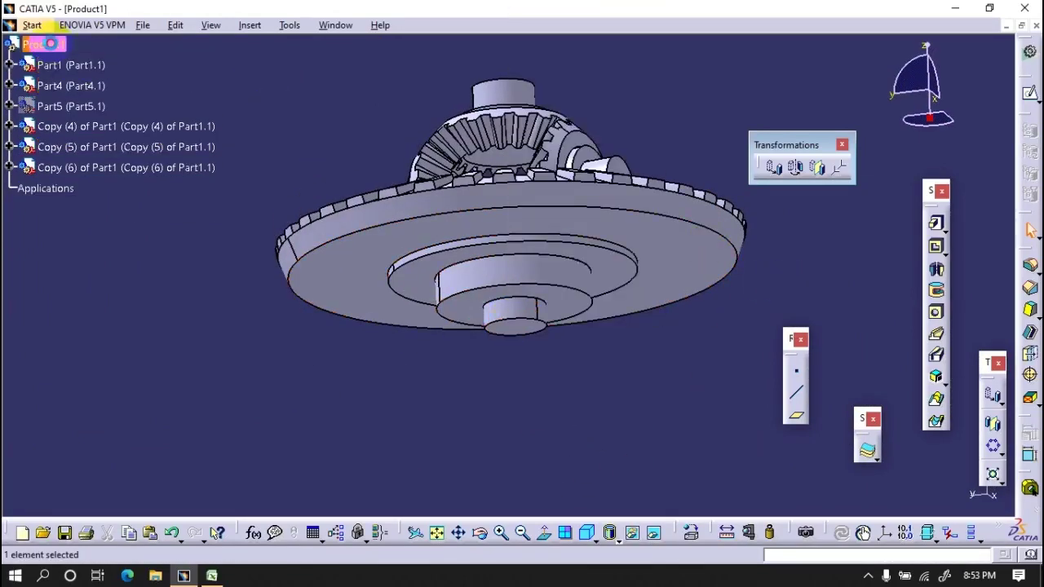
pyautogui.doubleClick(51, 43)
pyautogui.rightClick(522, 320)
# Step: Fix Part1 in place as Fix.12, then start a contact constraint and dismiss its assistant
pyautogui.click(924, 388)
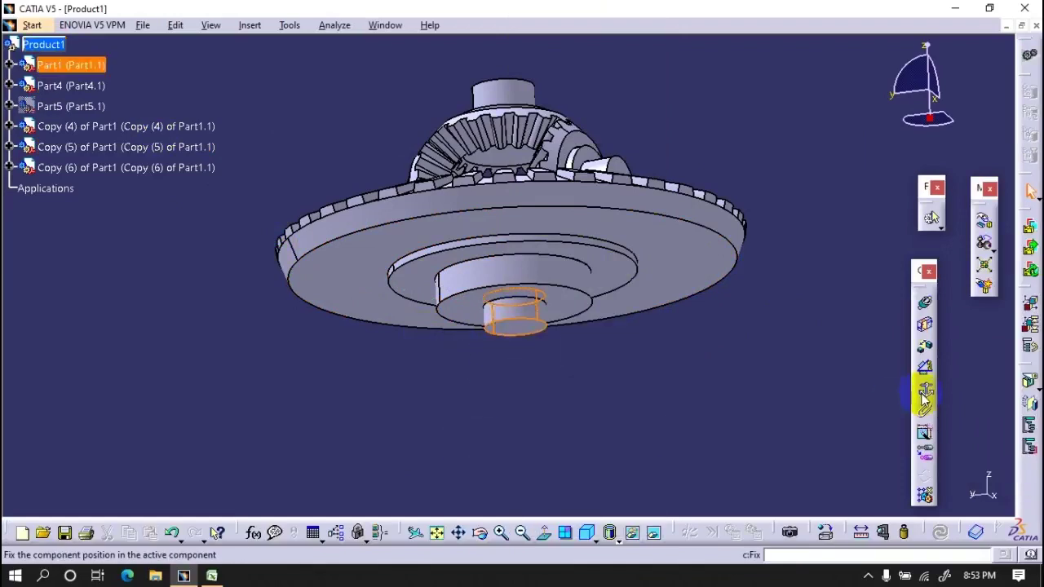
pyautogui.click(925, 328)
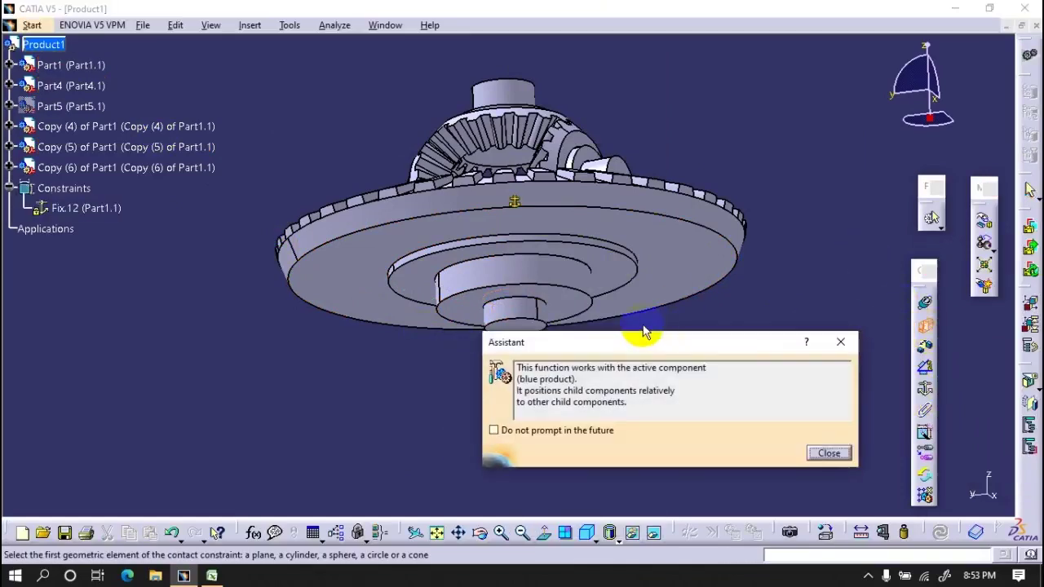
pyautogui.moveTo(641, 333); pyautogui.dragTo(543, 349, button='middle')
pyautogui.click(827, 452)
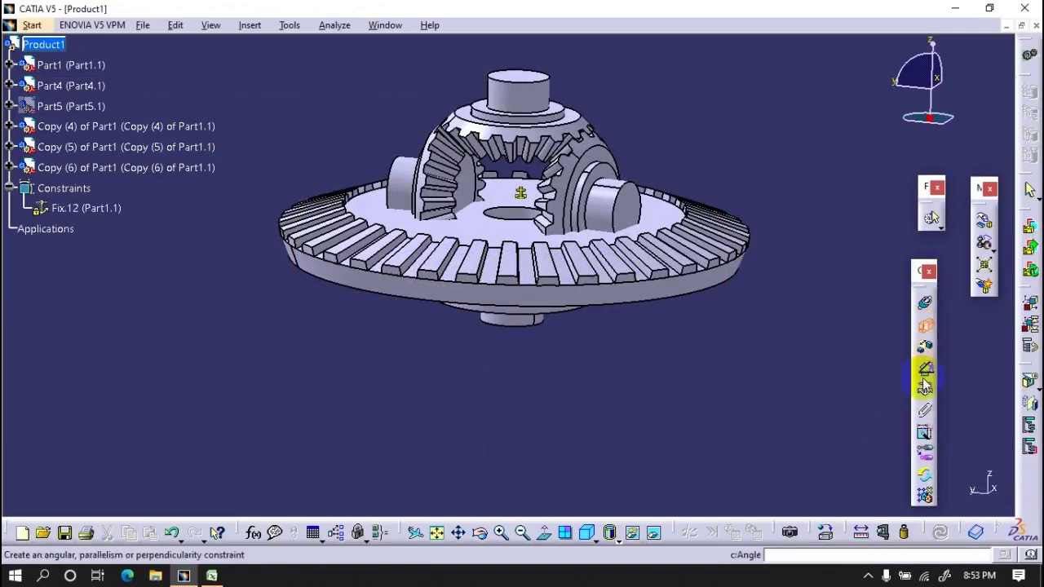
pyautogui.click(931, 217)
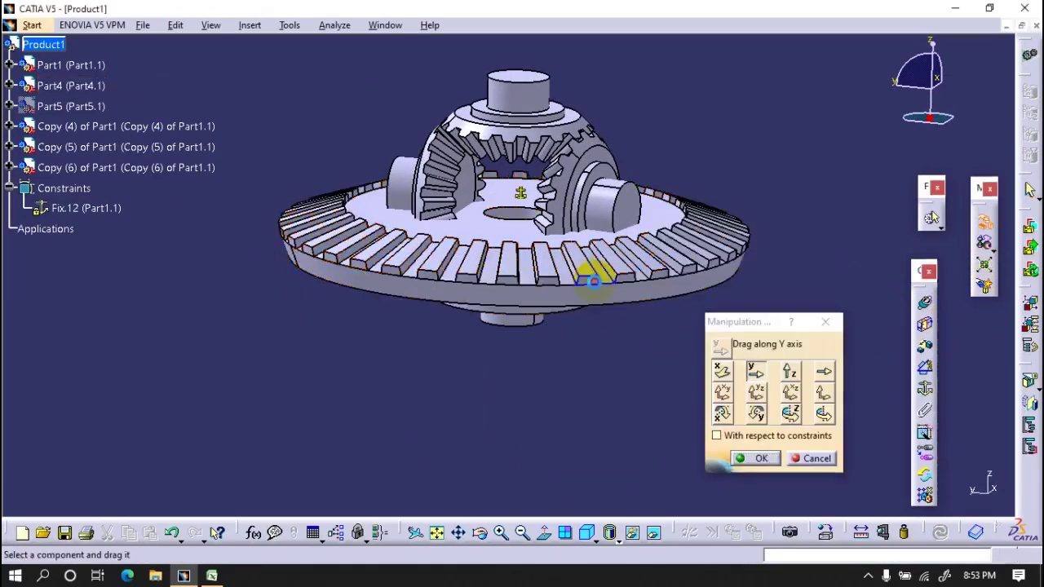
# Step: Lower the ring gear Part4 along Z with the Manipulation tool
pyautogui.click(810, 456)
pyautogui.click(984, 220)
pyautogui.moveTo(590, 296); pyautogui.dragTo(587, 367)
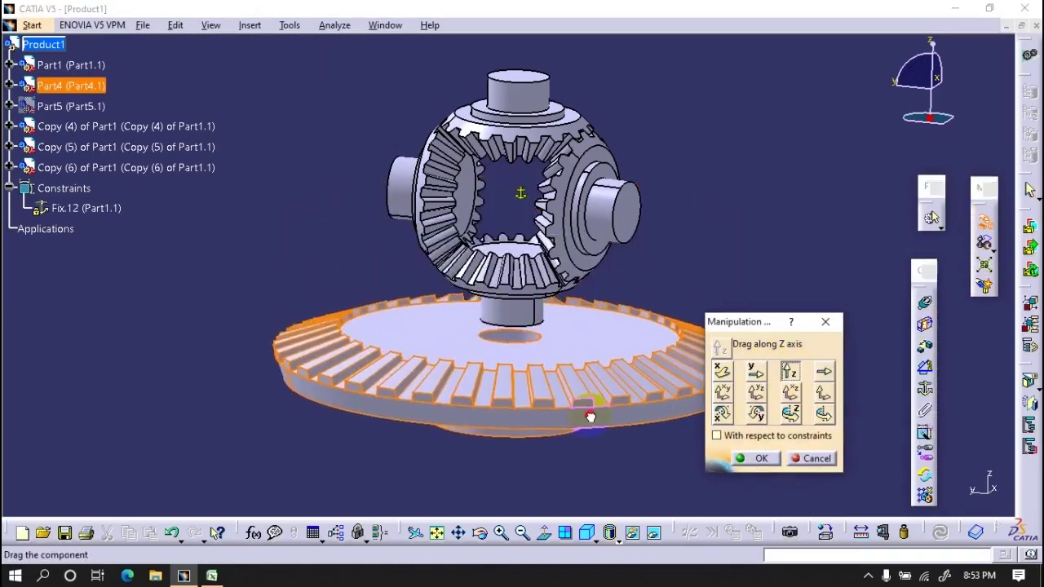
pyautogui.click(756, 460)
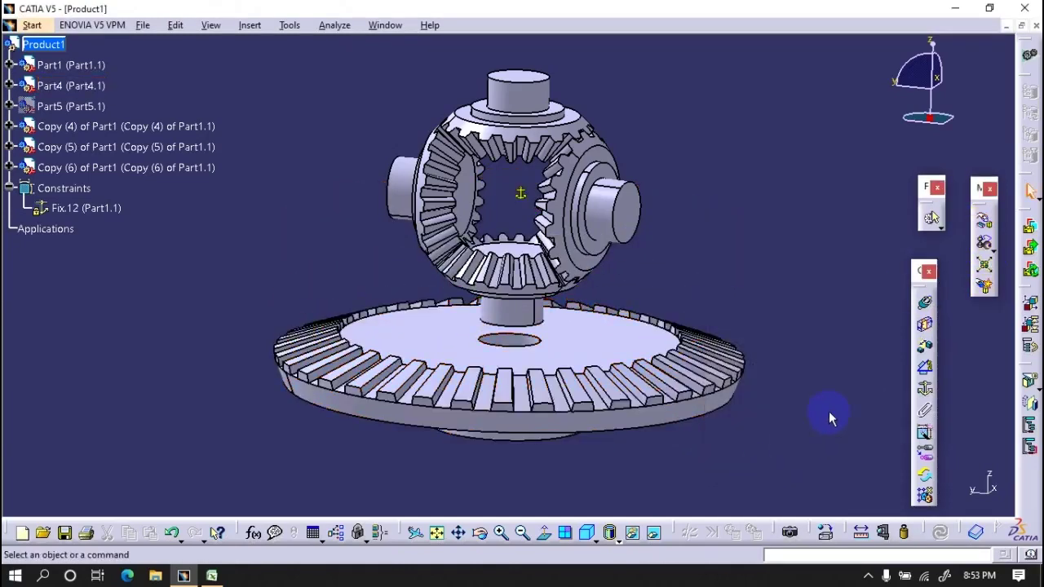
pyautogui.moveTo(589, 342)
pyautogui.mouseDown(button='middle')
pyautogui.moveTo(585, 295)
pyautogui.moveTo(485, 290)
pyautogui.moveTo(443, 366)
pyautogui.mouseUp(button='middle')
# Step: Add a surface contact between Part1 and Part4, then make their axes coincide
pyautogui.click(922, 330)
pyautogui.click(443, 366)
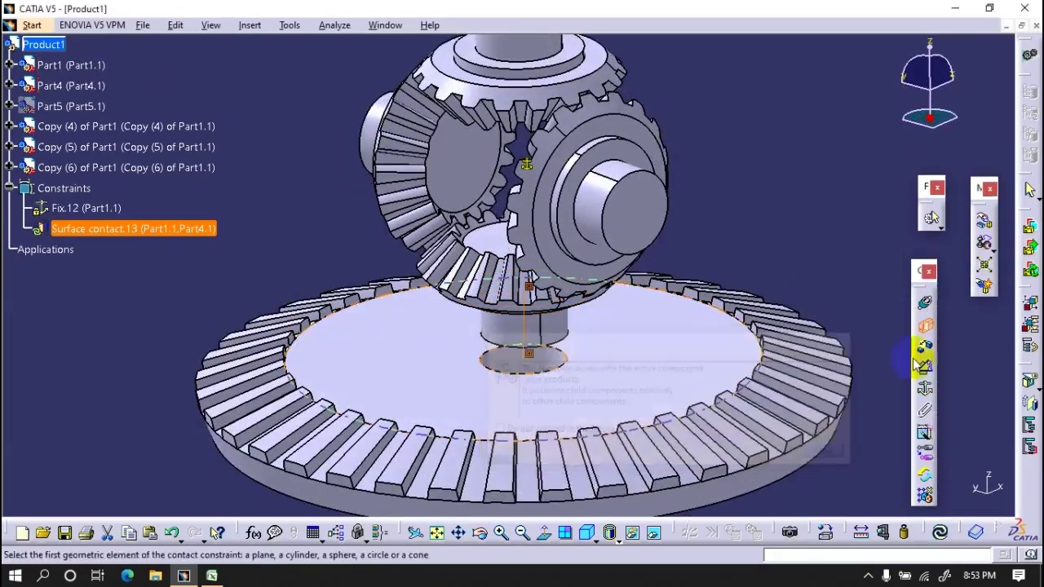
pyautogui.click(827, 452)
pyautogui.click(574, 352)
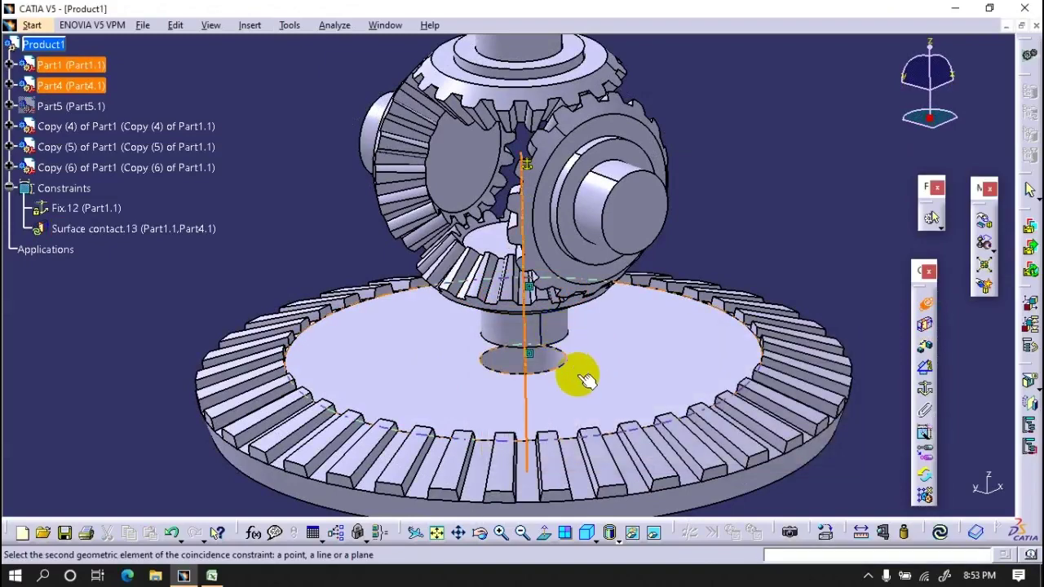
pyautogui.click(545, 362)
pyautogui.moveTo(857, 501); pyautogui.dragTo(620, 453, button='middle')
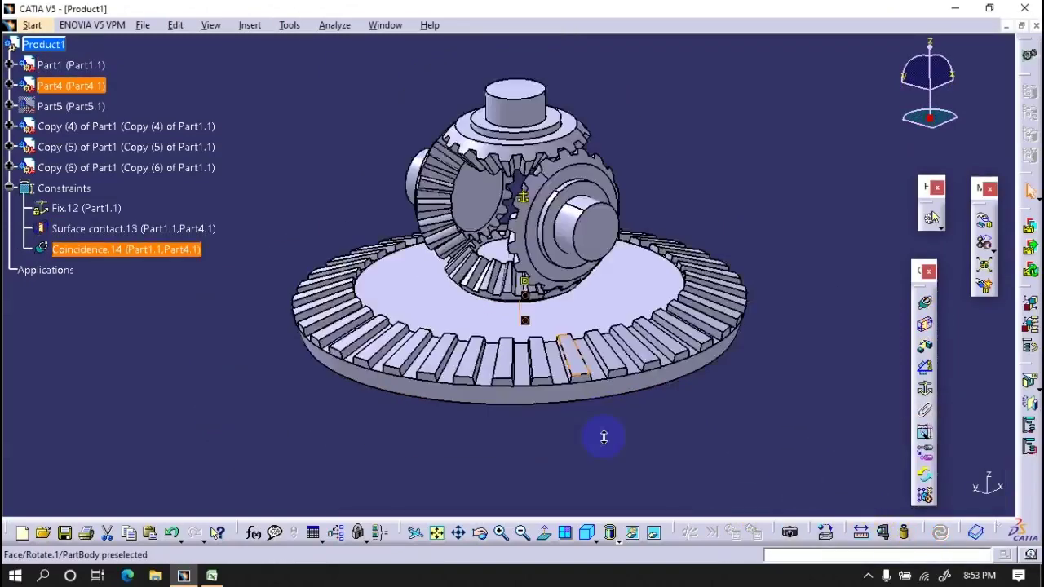
pyautogui.moveTo(457, 434); pyautogui.dragTo(233, 415, button='middle')
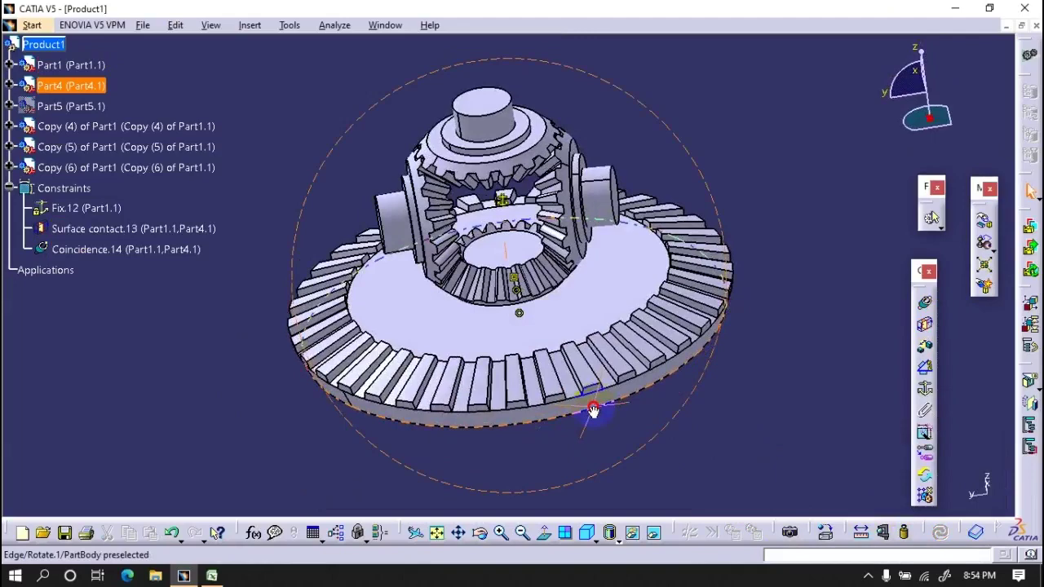
pyautogui.click(434, 310)
# Step: Start a sketch on the ring gear's face and draw a centered rectangle on the gear axis
pyautogui.doubleClick(434, 310)
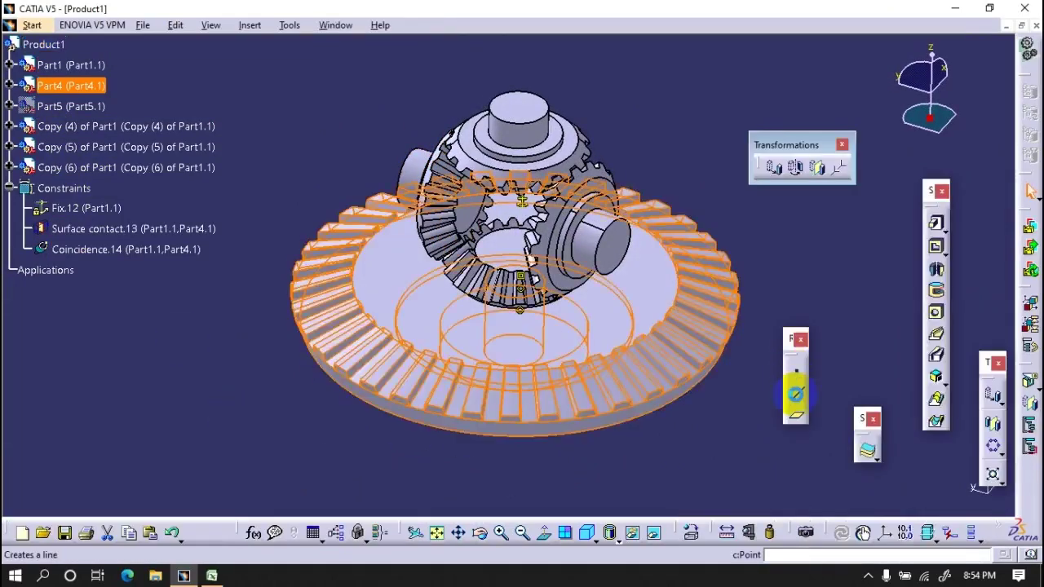
pyautogui.click(621, 259)
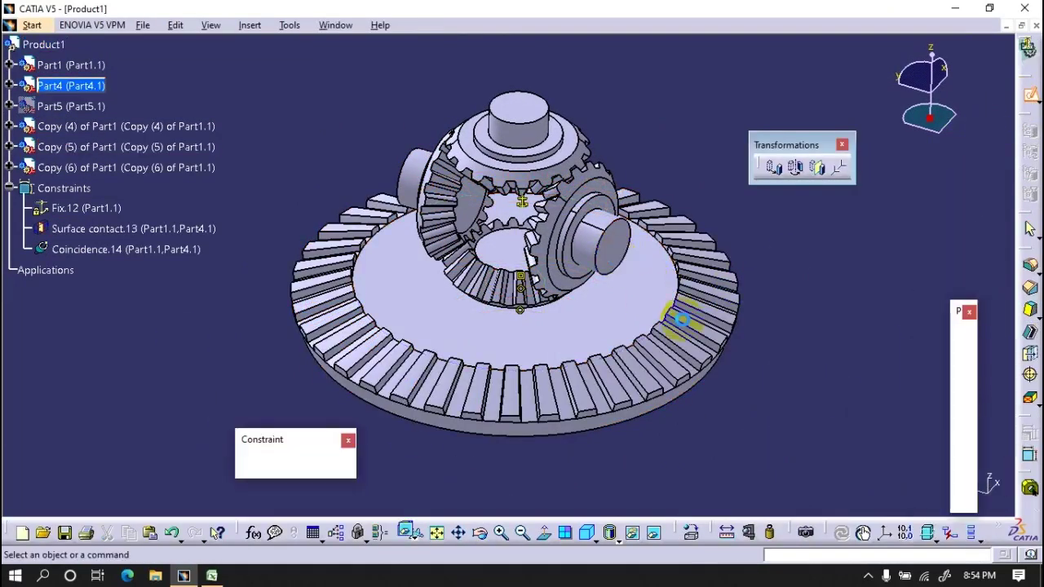
pyautogui.click(972, 375)
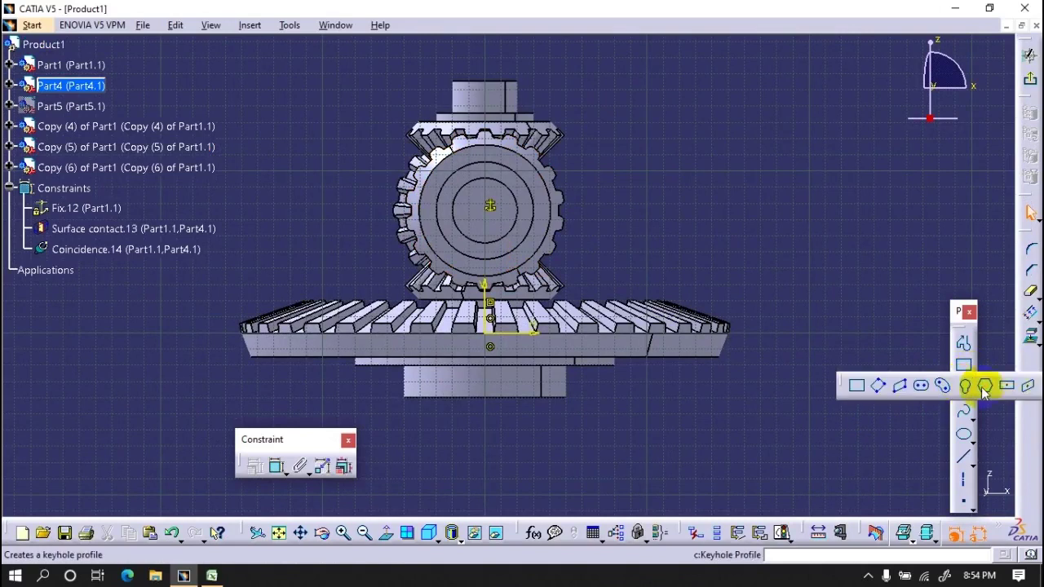
pyautogui.click(1010, 385)
pyautogui.click(490, 222)
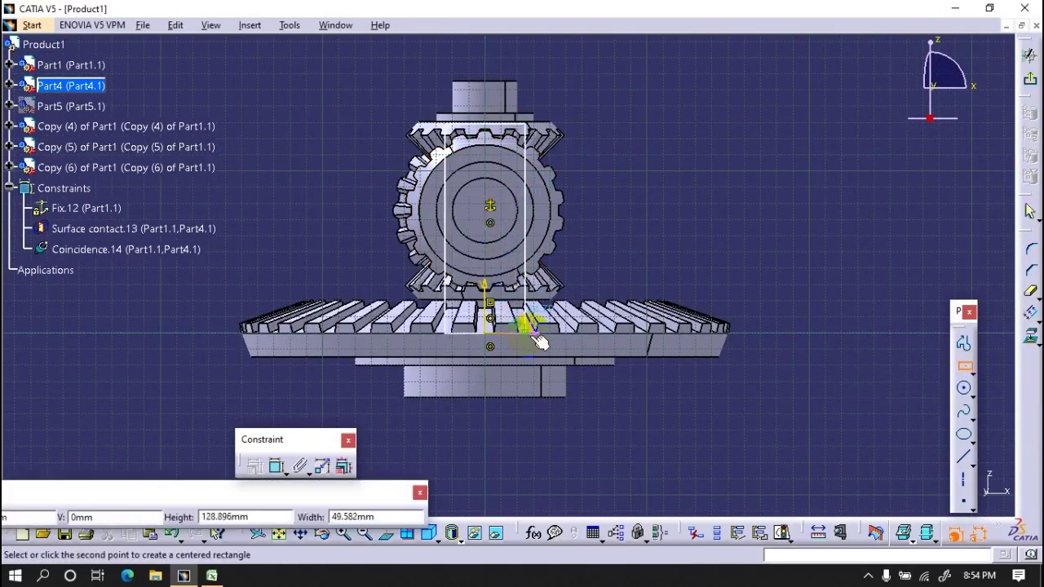
pyautogui.click(553, 333)
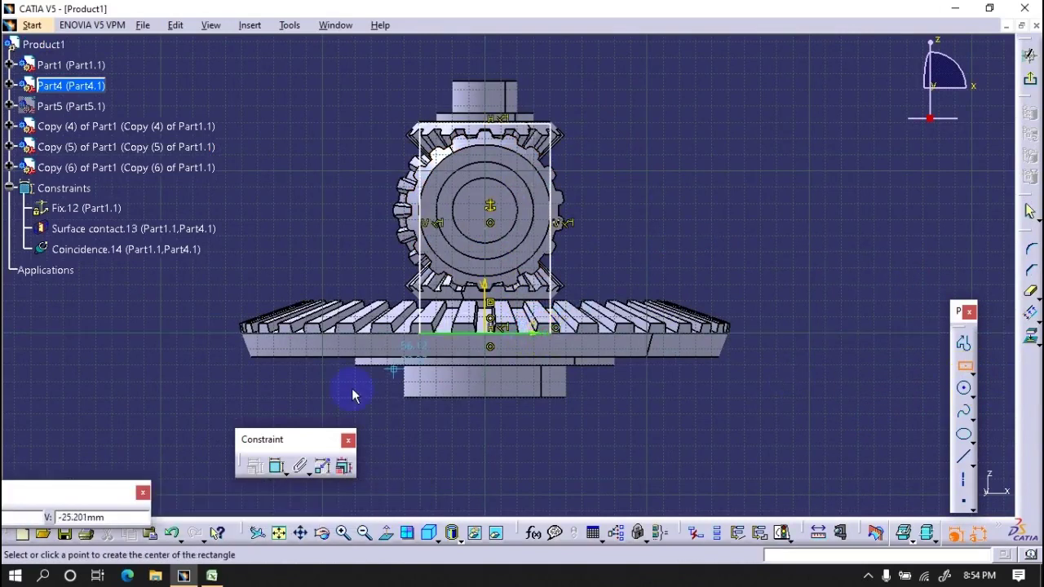
# Step: Make a side of the rectangle tangent to the gear circle
pyautogui.click(279, 467)
pyautogui.click(435, 245)
pyautogui.rightClick(342, 80)
pyautogui.click(360, 143)
# Step: Try projecting the part's edge into the sketch and dismiss the failure message
pyautogui.click(469, 198)
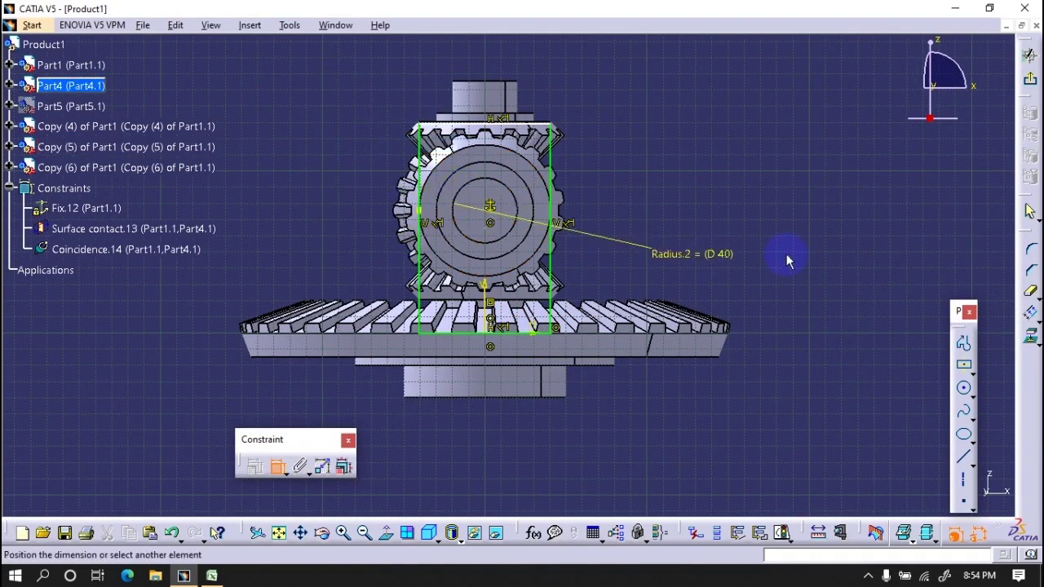
pyautogui.click(964, 390)
pyautogui.click(1030, 337)
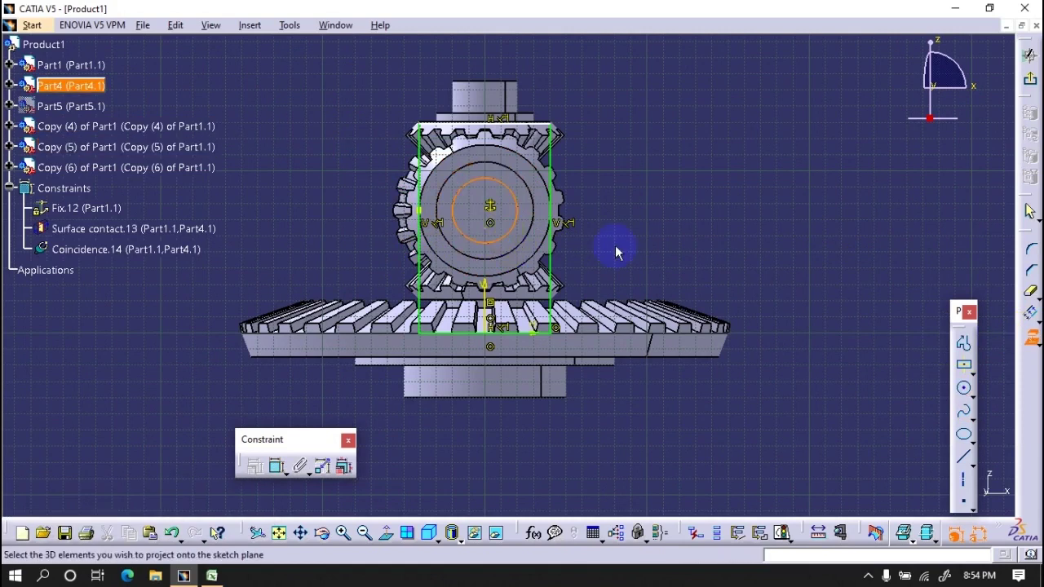
pyautogui.click(505, 161)
pyautogui.click(598, 321)
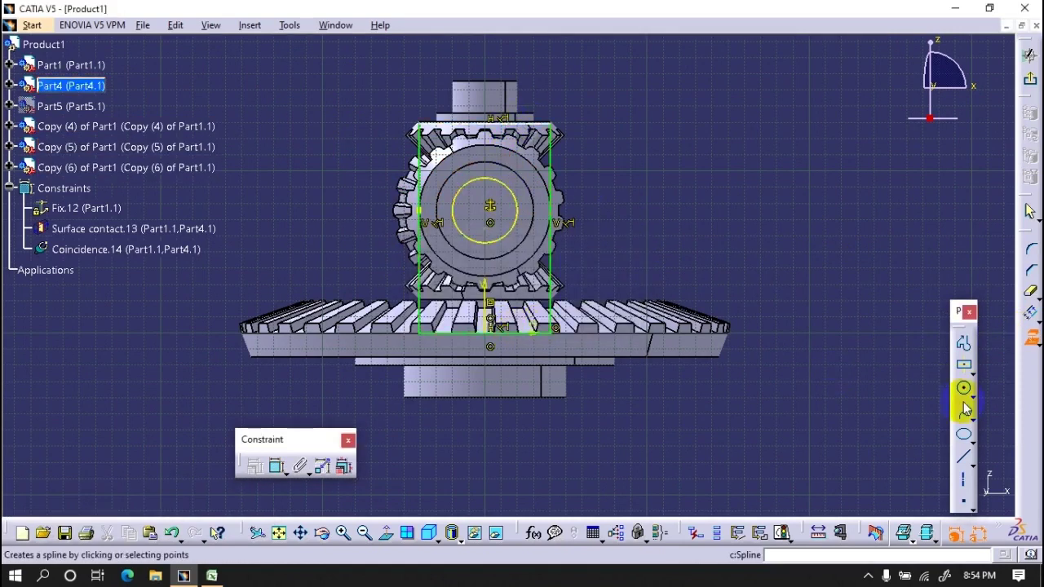
pyautogui.click(962, 388)
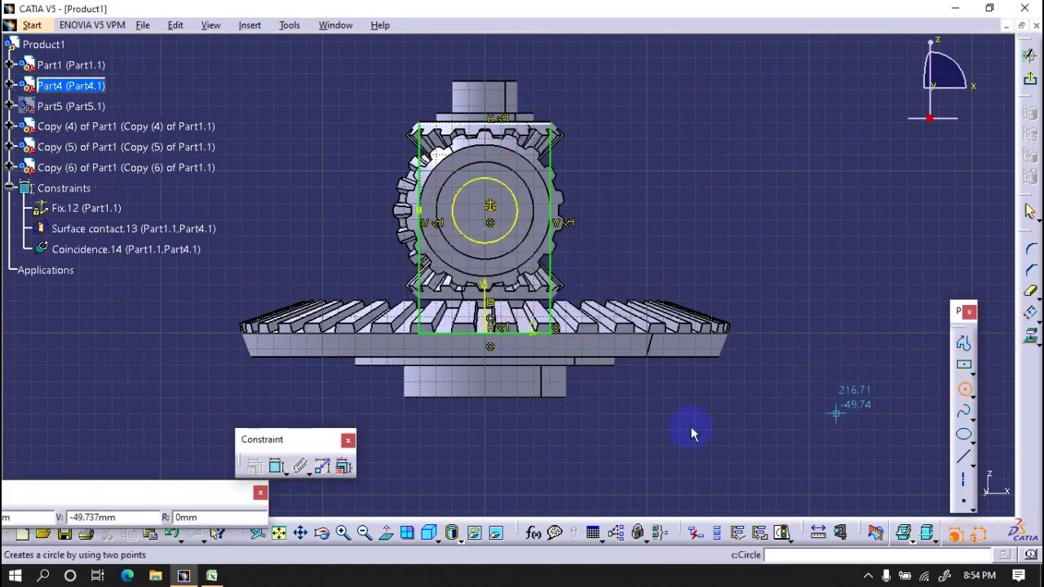
# Step: Make the rectangle's top edge tangent to the circle
pyautogui.click(276, 466)
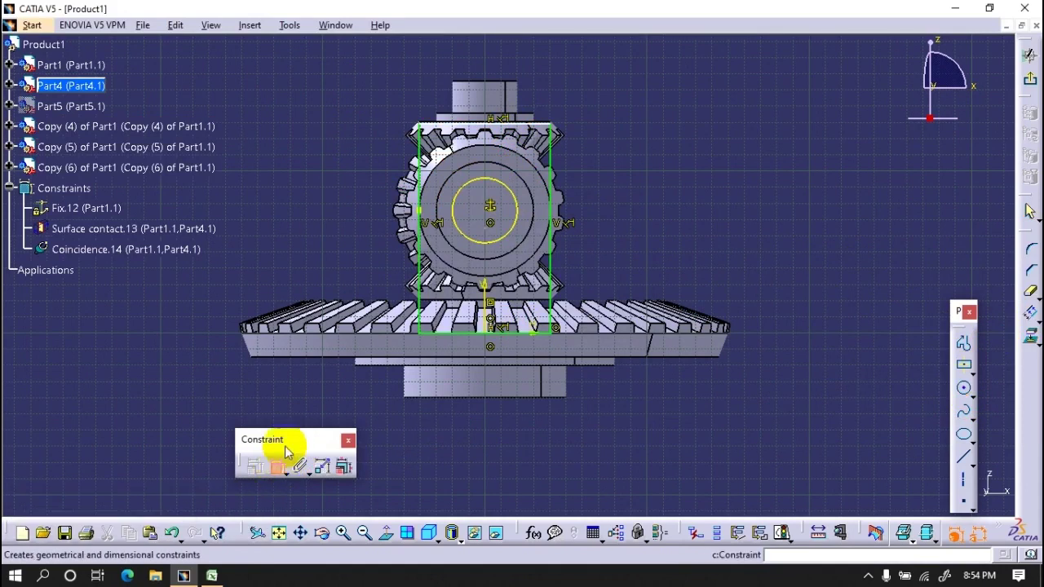
pyautogui.click(490, 133)
pyautogui.rightClick(708, 161)
pyautogui.click(714, 230)
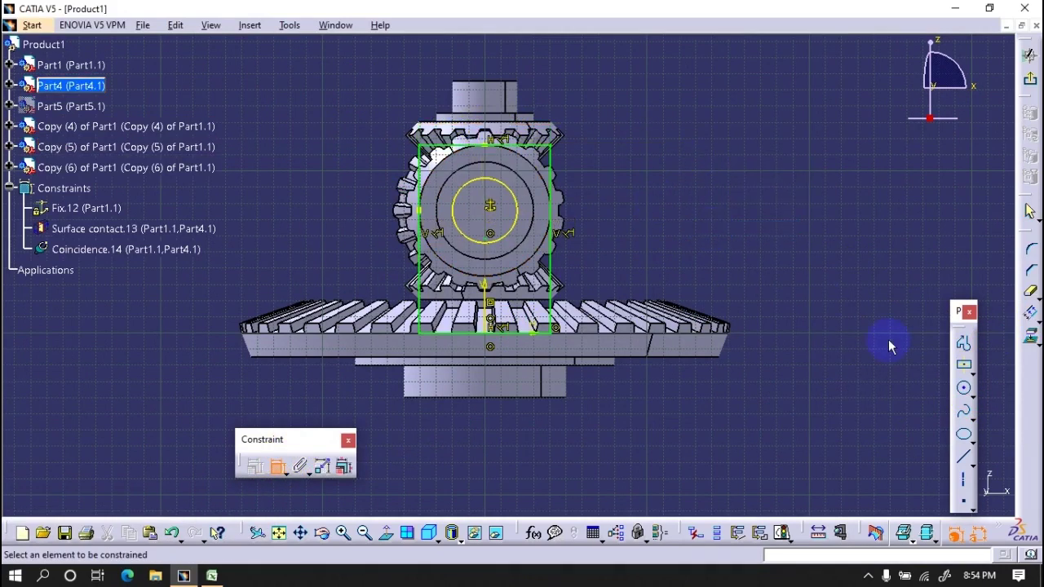
# Step: Round the rectangle's two top corners with an R 40 fillet
pyautogui.click(573, 161)
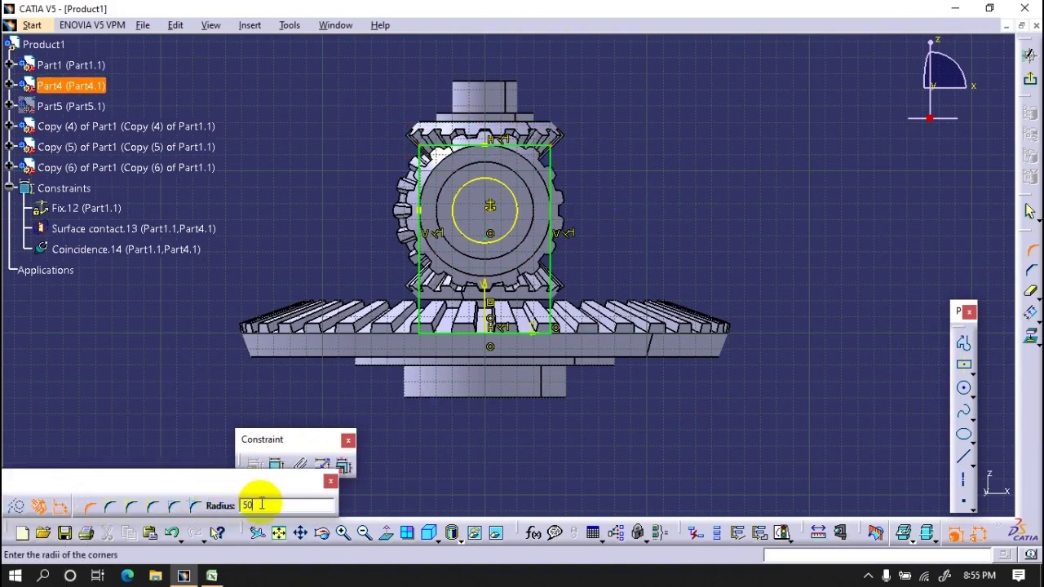
pyautogui.press('Return')
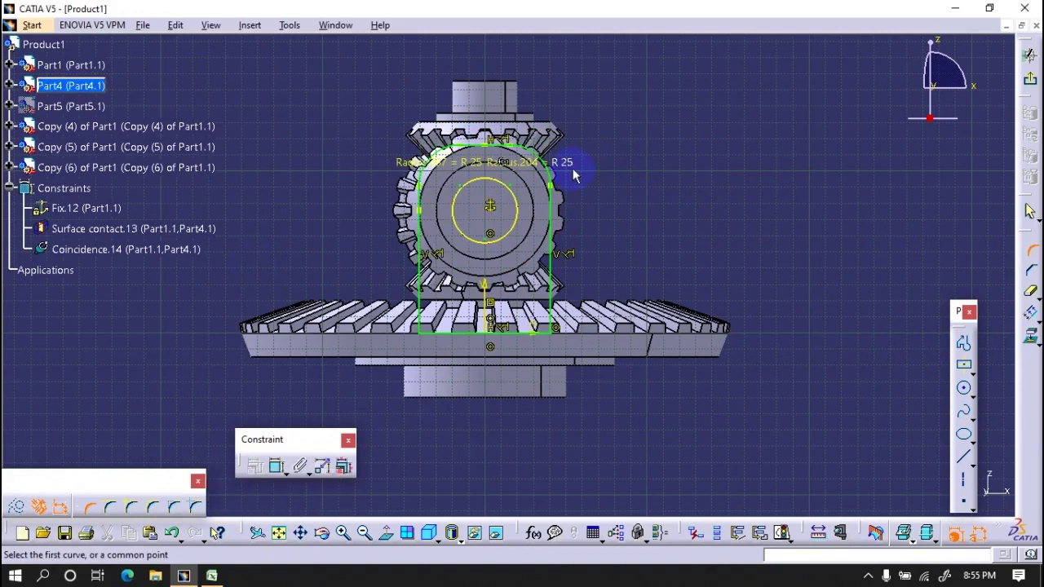
pyautogui.doubleClick(574, 171)
pyautogui.click(758, 418)
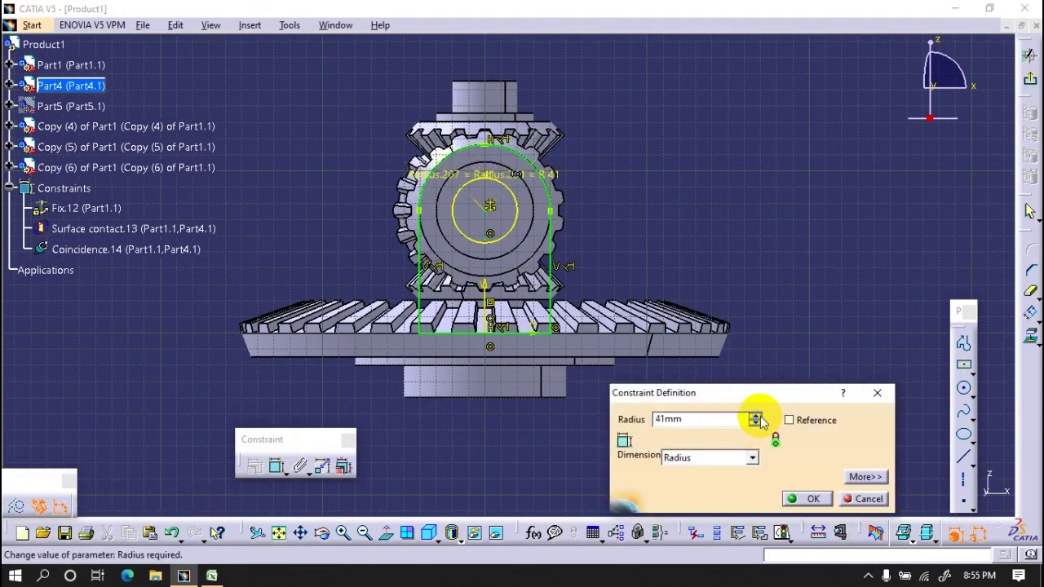
pyautogui.click(805, 498)
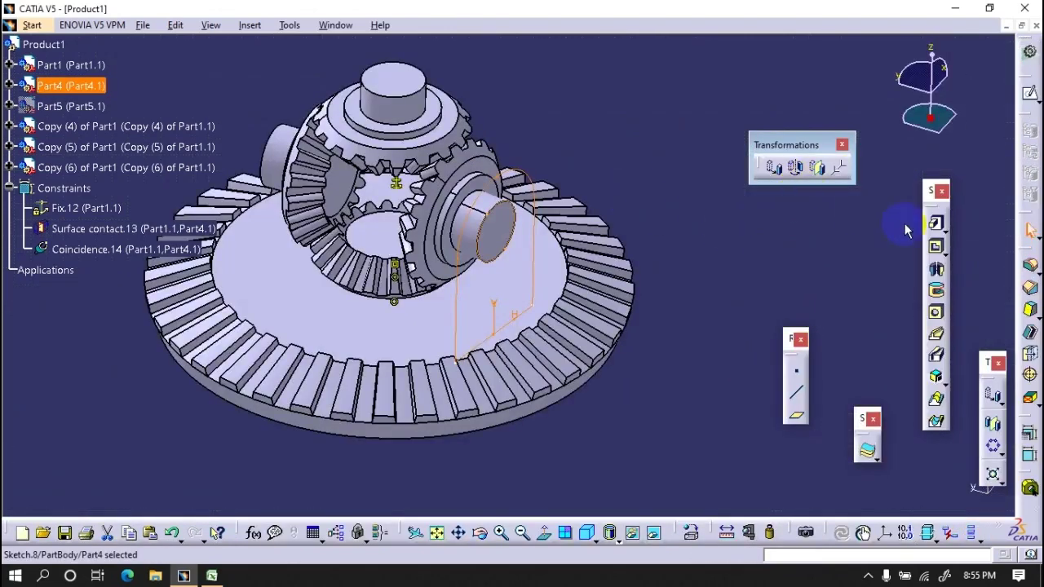
# Step: Pad the bracket sketch 20 mm in the flipped direction
pyautogui.click(936, 222)
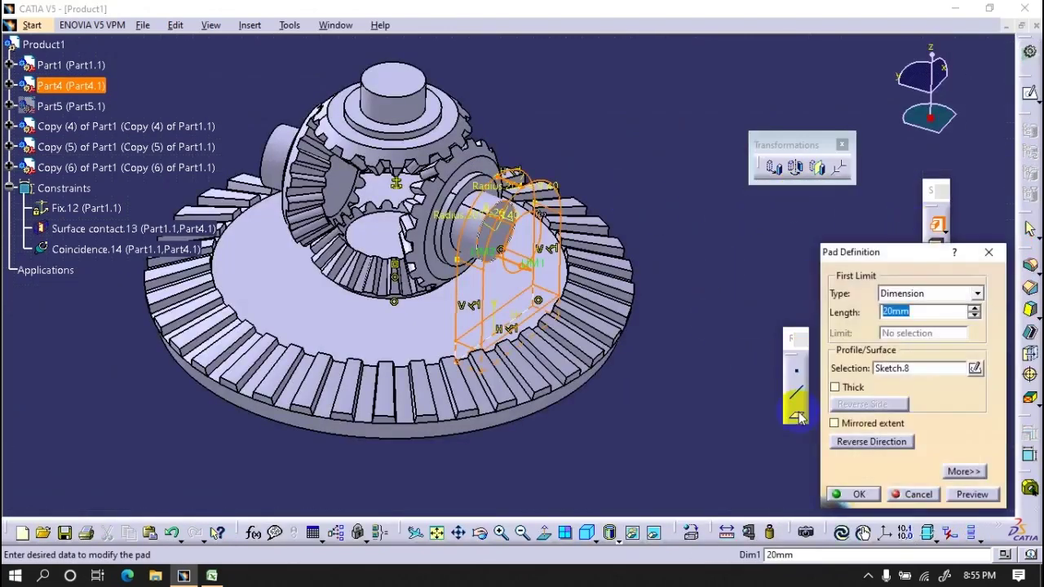
pyautogui.click(848, 448)
pyautogui.moveTo(618, 362); pyautogui.dragTo(723, 350, button='middle')
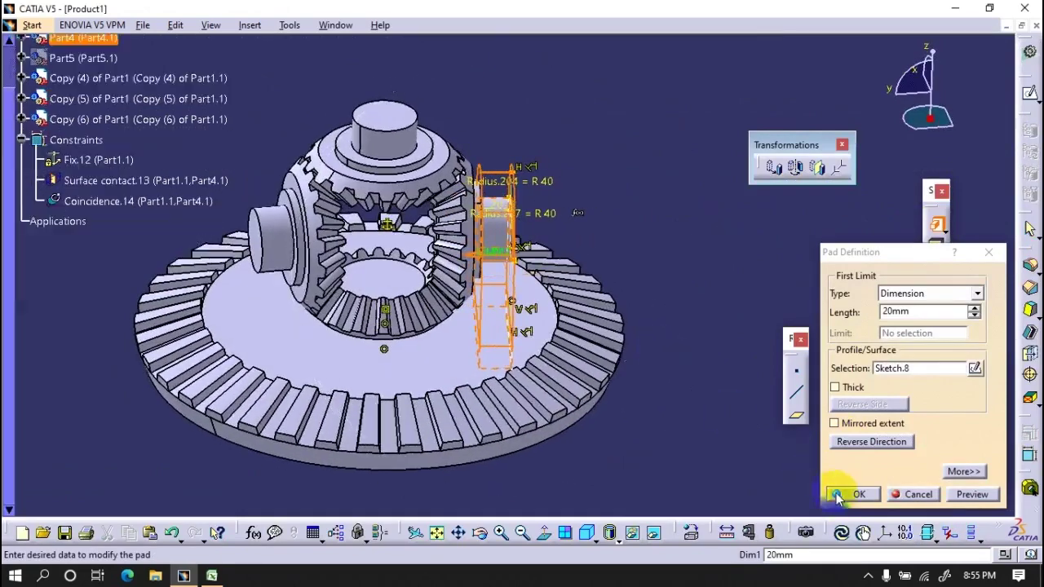
pyautogui.click(840, 495)
pyautogui.moveTo(683, 314); pyautogui.dragTo(198, 241, button='middle')
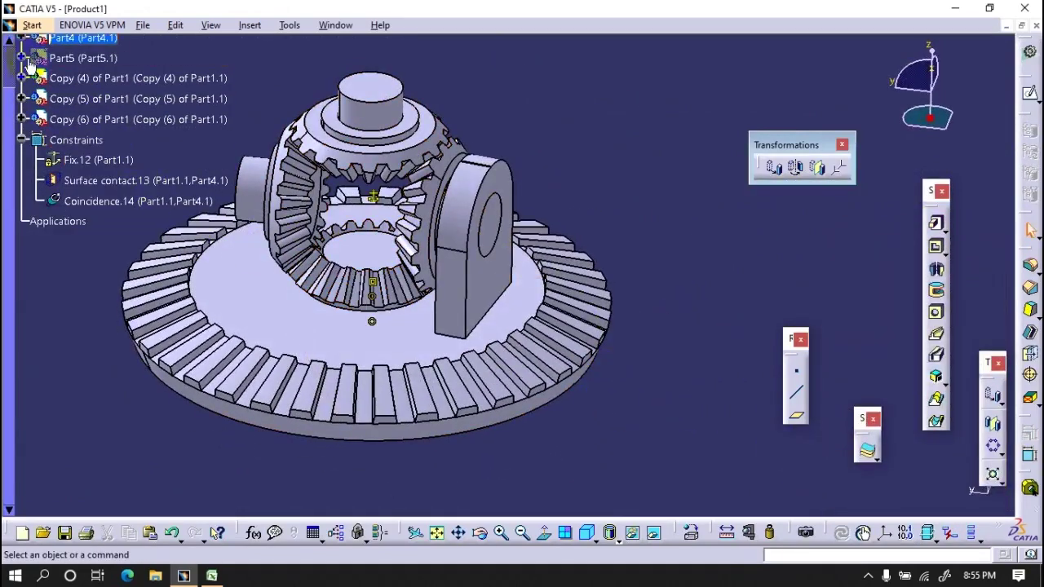
# Step: Mirror the bracket pad about the zx plane
pyautogui.click(22, 38)
pyautogui.scroll(-5, 69, 261)
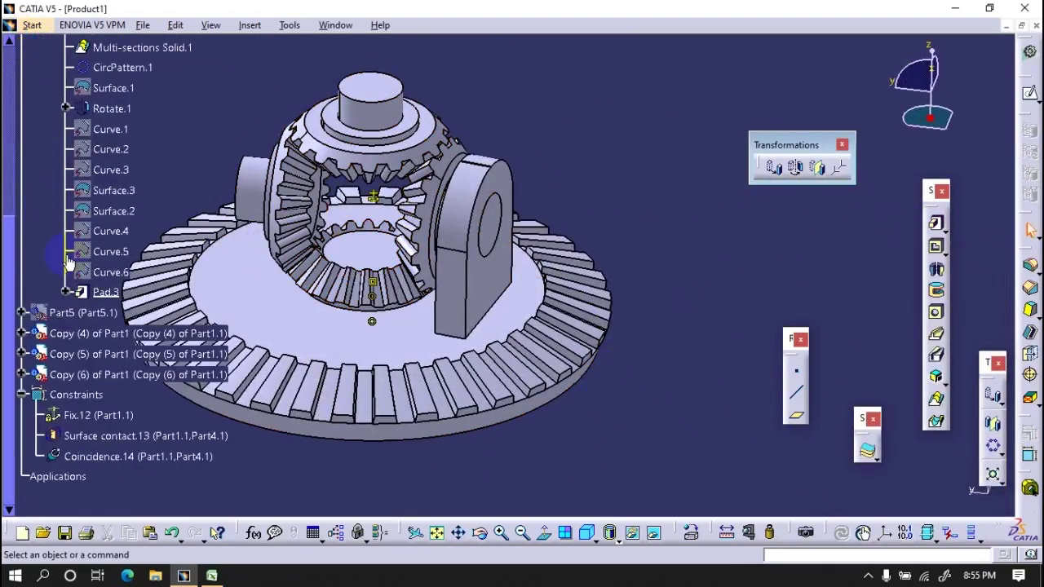
pyautogui.click(994, 426)
pyautogui.moveTo(467, 298); pyautogui.dragTo(578, 310, button='middle')
pyautogui.scroll(10, 135, 151)
pyautogui.scroll(3, 136, 152)
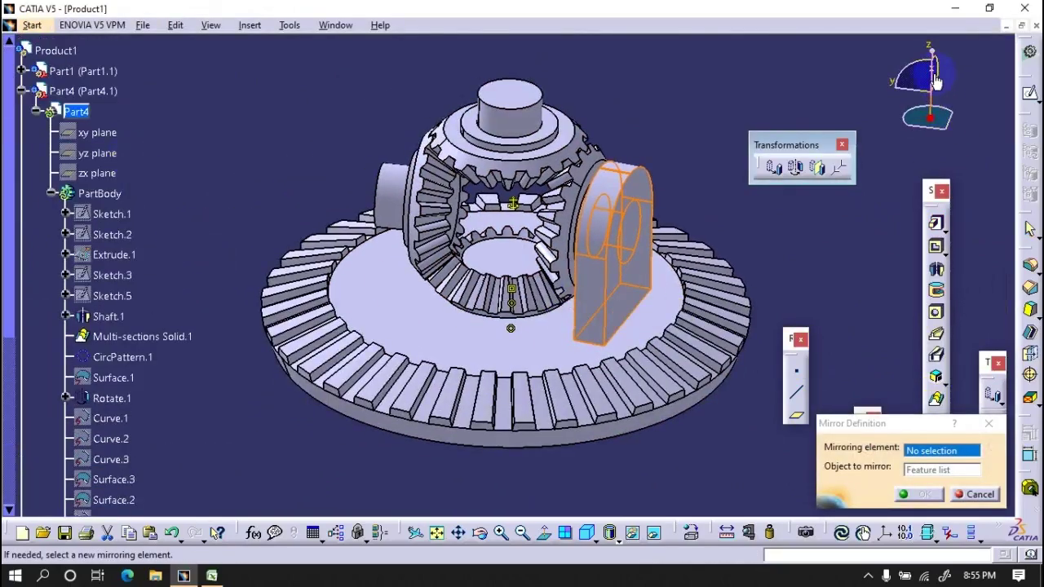
pyautogui.click(97, 173)
pyautogui.moveTo(601, 366)
pyautogui.mouseDown(button='middle')
pyautogui.moveTo(542, 376)
pyautogui.moveTo(683, 377)
pyautogui.moveTo(625, 378)
pyautogui.moveTo(666, 373)
pyautogui.mouseUp(button='middle')
pyautogui.click(918, 494)
pyautogui.moveTo(544, 406); pyautogui.dragTo(624, 387, button='middle')
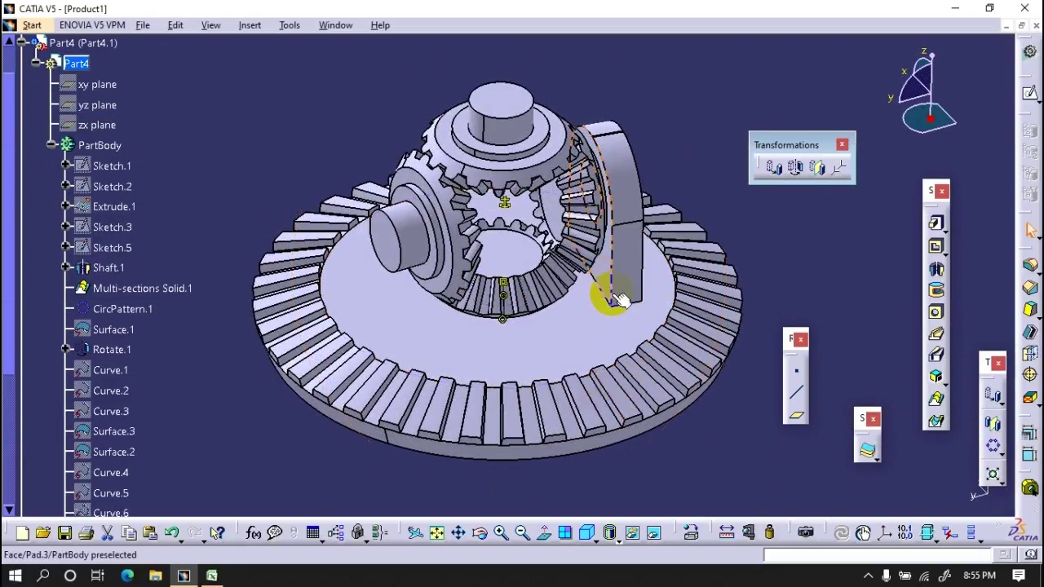
# Step: Create a plane offset 20 mm from the bracket face
pyautogui.click(797, 415)
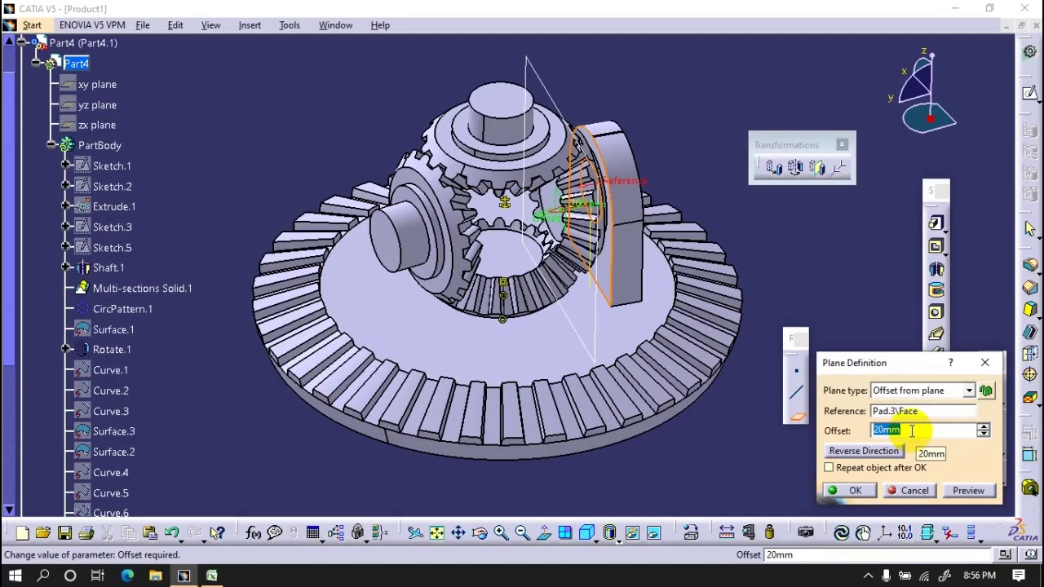
pyautogui.moveTo(711, 413)
pyautogui.mouseDown(button='middle')
pyautogui.moveTo(629, 414)
pyautogui.moveTo(677, 408)
pyautogui.mouseUp(button='middle')
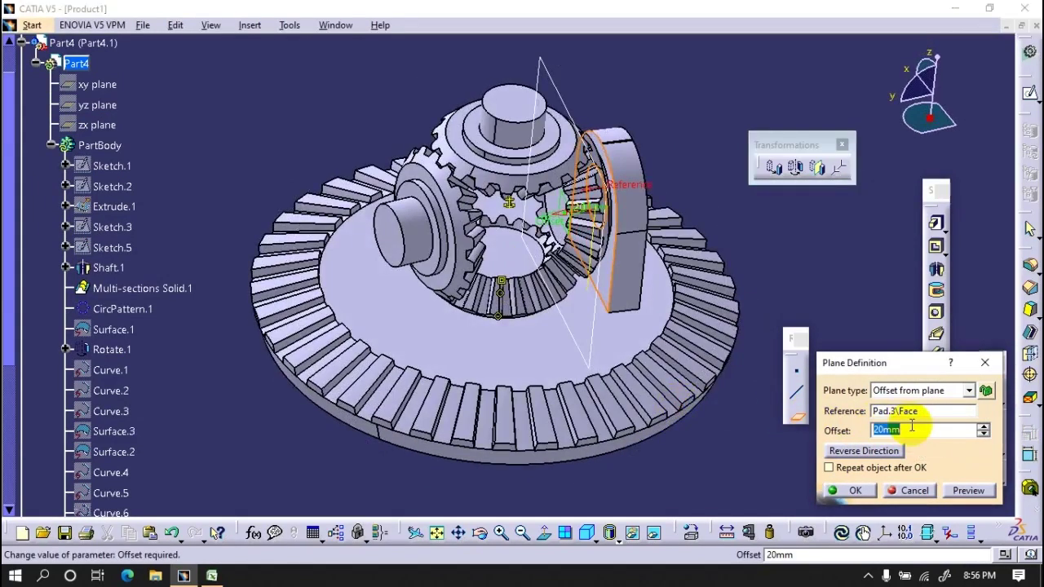
pyautogui.write('55')
pyautogui.press('Return')
pyautogui.moveTo(563, 384)
pyautogui.mouseDown(button='middle')
pyautogui.moveTo(627, 402)
pyautogui.moveTo(759, 308)
pyautogui.mouseUp(button='middle')
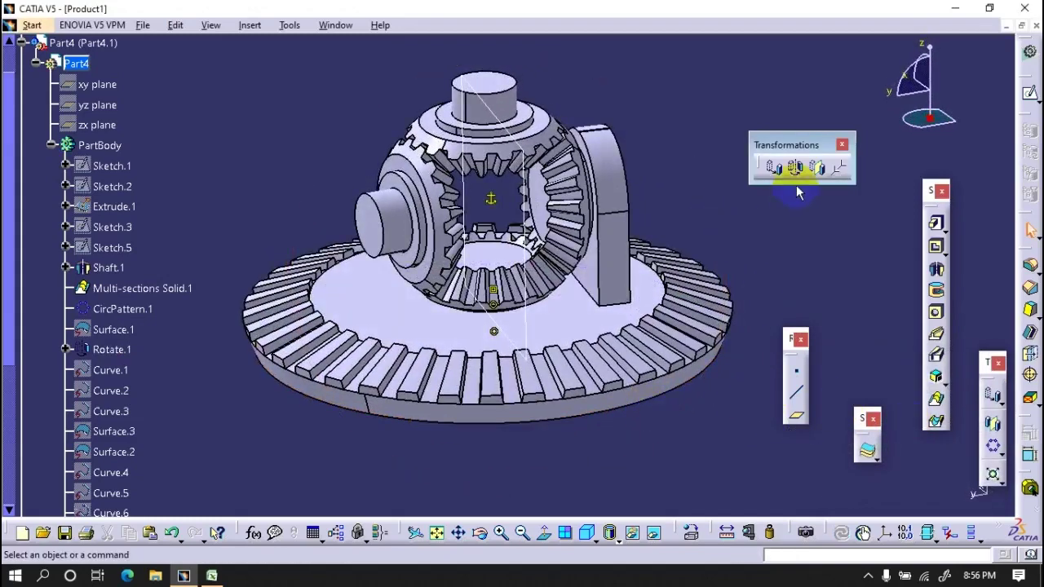
# Step: Try a Symmetry transformation on Pad.3, then cancel it
pyautogui.click(817, 168)
pyautogui.click(636, 322)
pyautogui.scroll(-5, 94, 322)
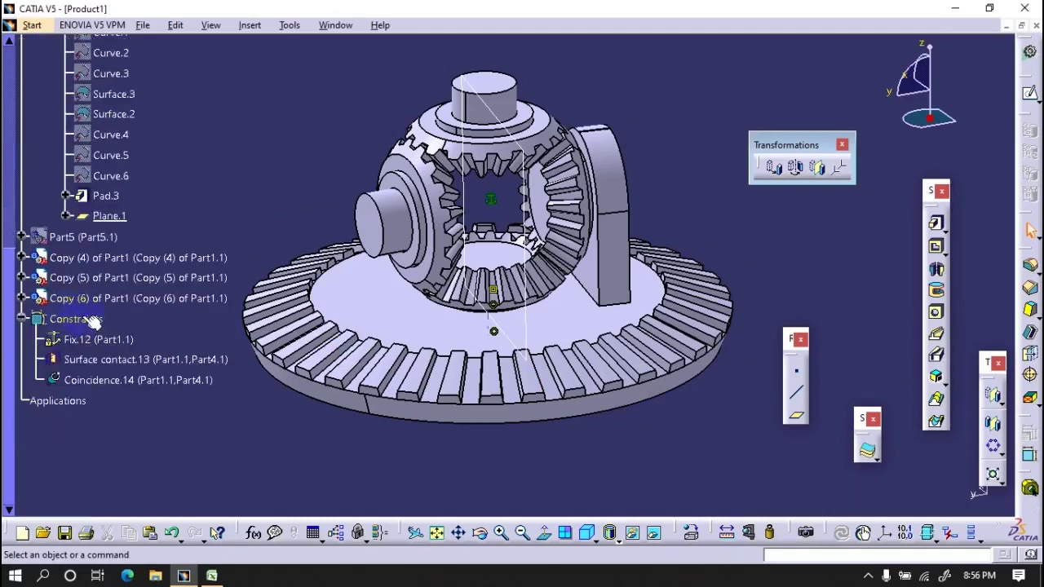
pyautogui.click(603, 218)
pyautogui.click(817, 167)
pyautogui.click(577, 323)
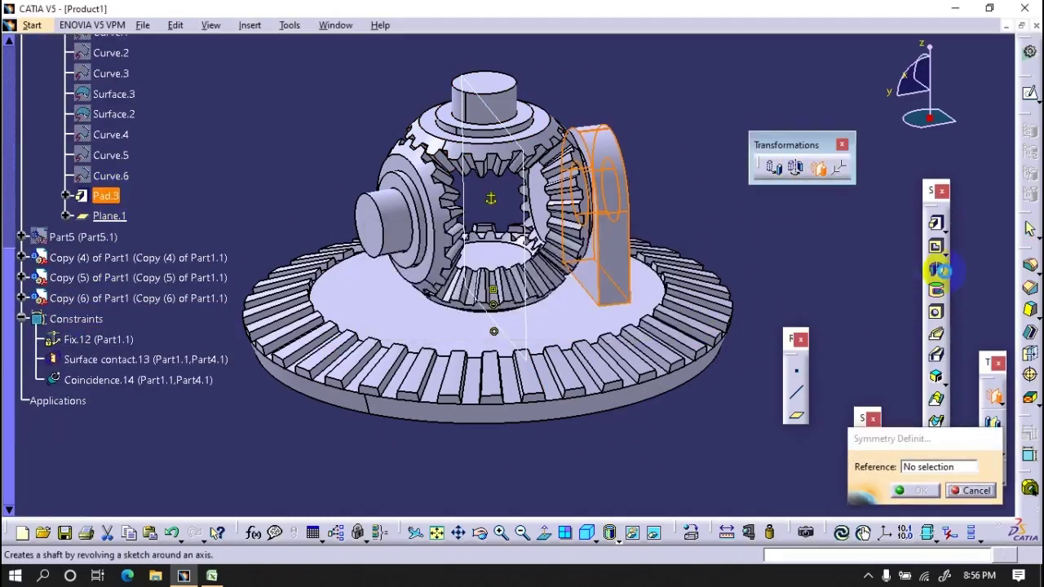
pyautogui.click(938, 269)
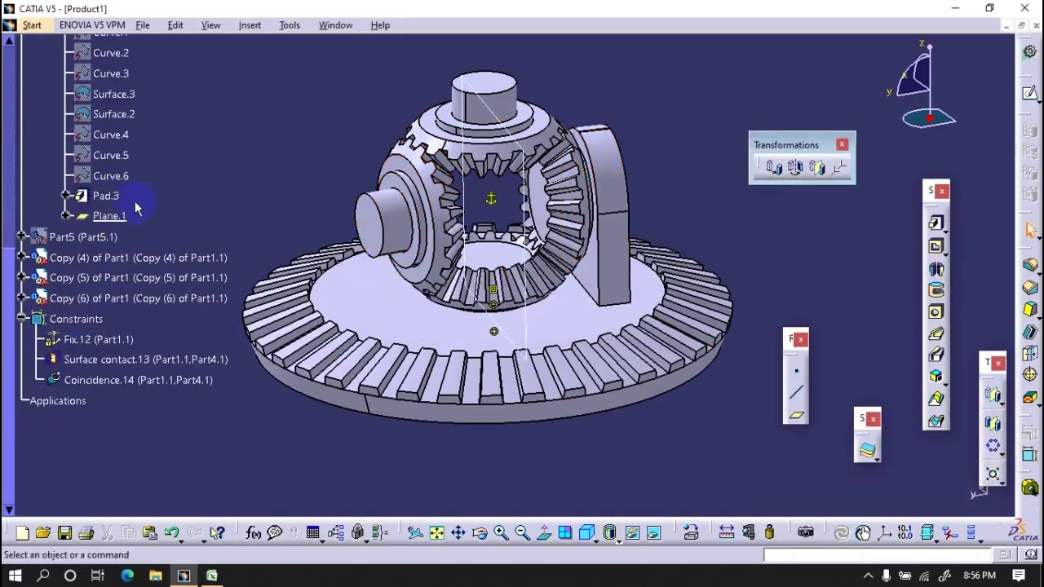
# Step: Mirror Pad.3 across Plane.1 to create the opposite bracket
pyautogui.click(110, 215)
pyautogui.click(993, 424)
pyautogui.moveTo(463, 336)
pyautogui.mouseDown(button='middle')
pyautogui.moveTo(634, 296)
pyautogui.moveTo(489, 378)
pyautogui.moveTo(342, 381)
pyautogui.moveTo(280, 361)
pyautogui.moveTo(407, 345)
pyautogui.moveTo(481, 354)
pyautogui.mouseUp(button='middle')
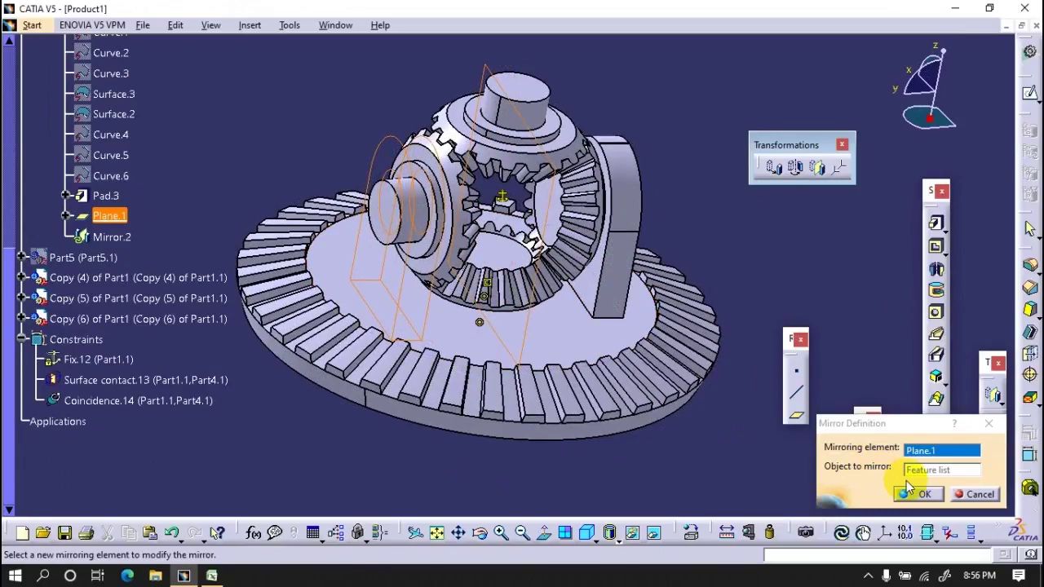
pyautogui.click(910, 489)
pyautogui.moveTo(503, 308)
pyautogui.mouseDown(button='middle')
pyautogui.moveTo(571, 401)
pyautogui.moveTo(497, 359)
pyautogui.moveTo(510, 390)
pyautogui.moveTo(505, 269)
pyautogui.mouseUp(button='middle')
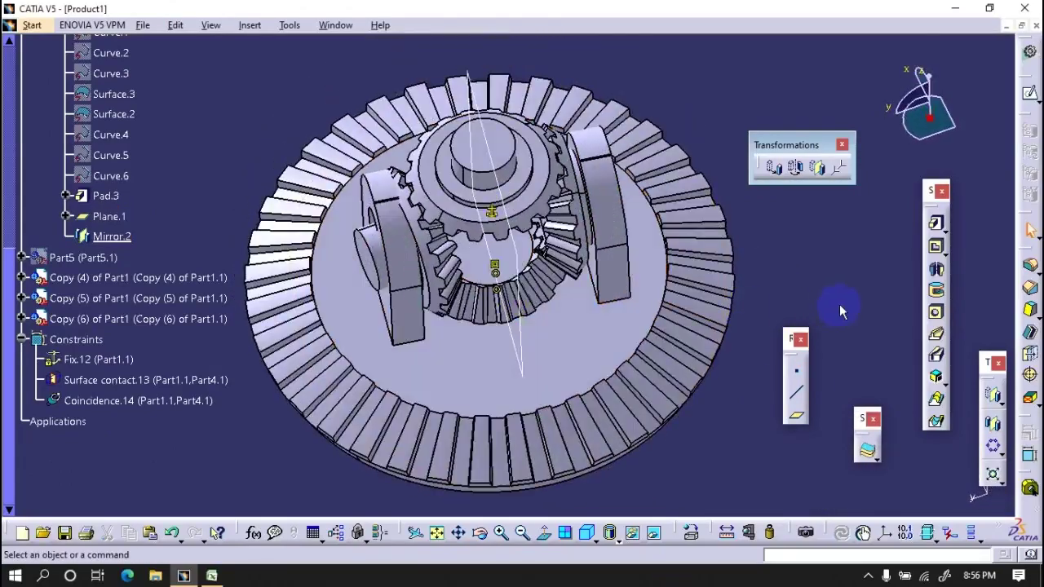
# Step: Start a Rotate transformation and cancel it without changes
pyautogui.click(796, 169)
pyautogui.click(575, 320)
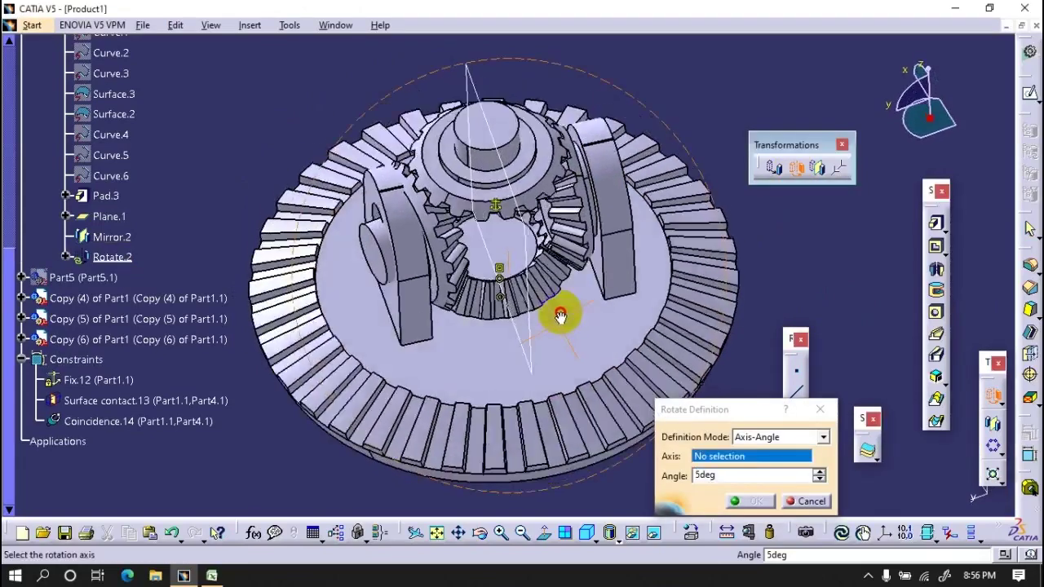
pyautogui.click(805, 502)
pyautogui.moveTo(624, 406); pyautogui.dragTo(399, 418, button='middle')
pyautogui.scroll(5, 398, 418)
pyautogui.scroll(10, 277, 359)
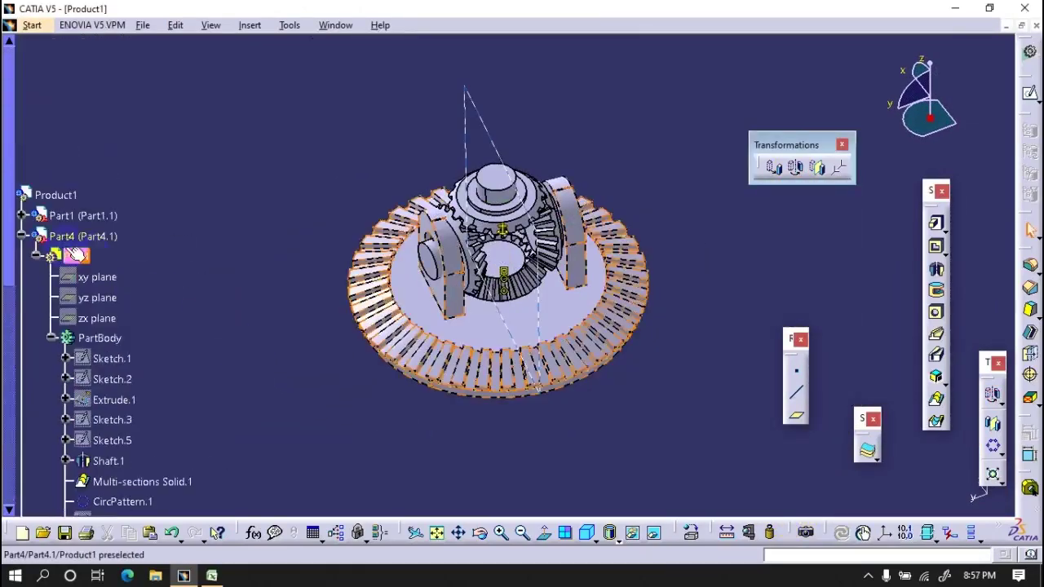
# Step: Activate Product1 and make the Copy (4) pinion axis coincide with the bracket hole axis
pyautogui.doubleClick(56, 195)
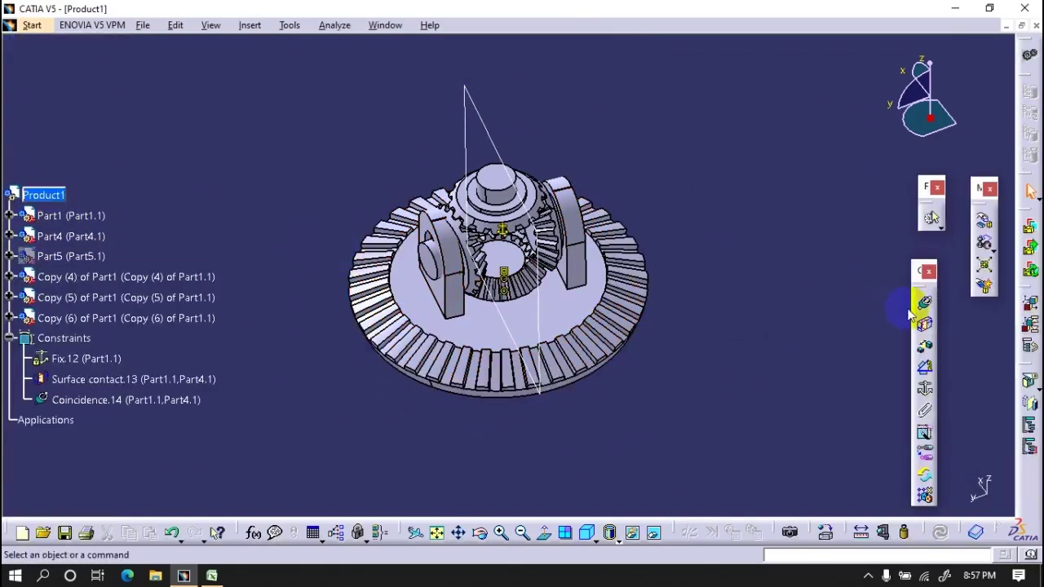
pyautogui.click(922, 303)
pyautogui.scroll(3, 466, 233)
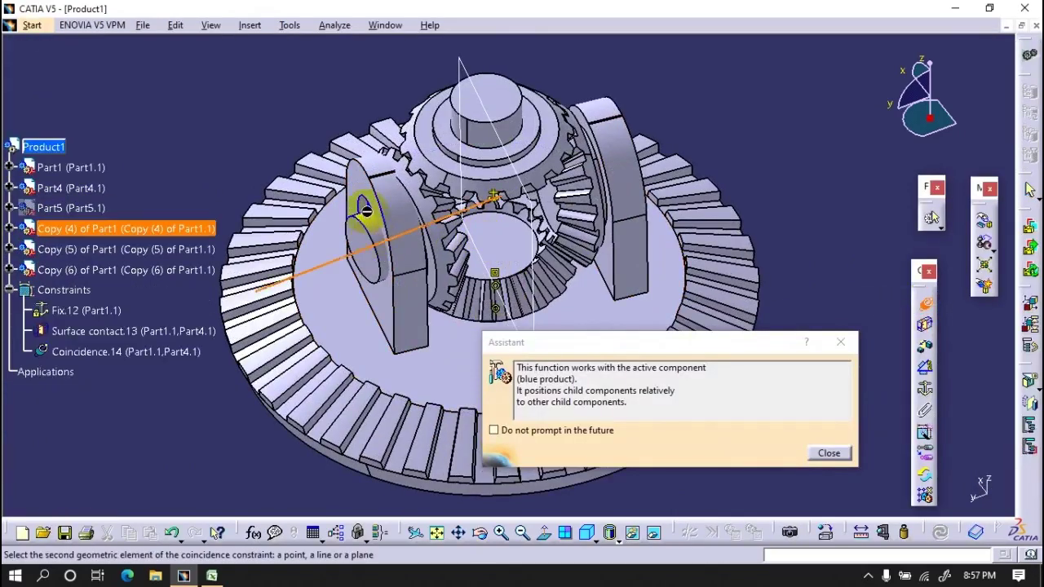
pyautogui.click(365, 210)
pyautogui.click(829, 453)
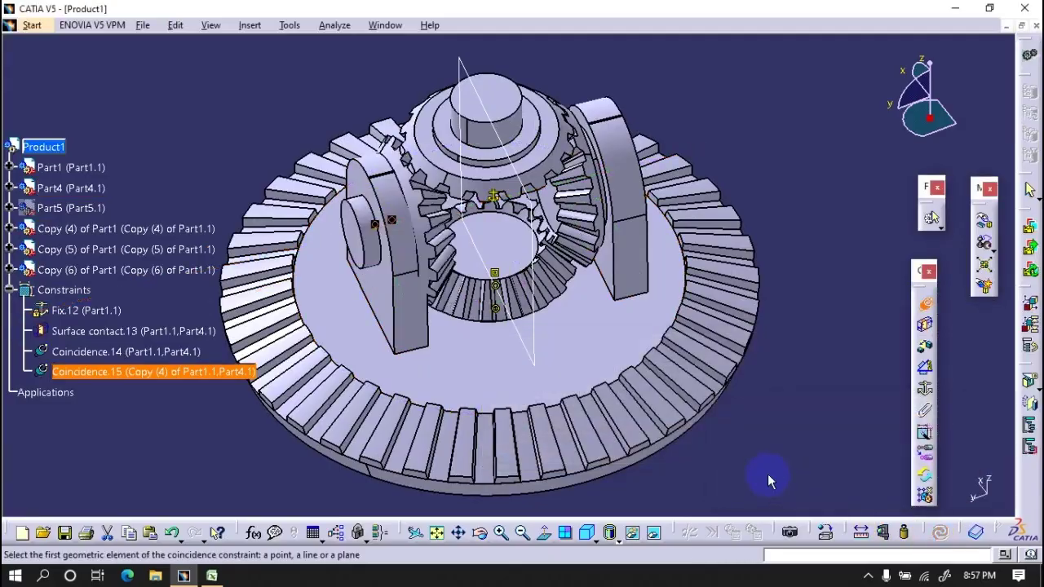
pyautogui.moveTo(652, 408)
pyautogui.mouseDown(button='middle')
pyautogui.moveTo(508, 408)
pyautogui.moveTo(611, 465)
pyautogui.moveTo(606, 443)
pyautogui.moveTo(653, 459)
pyautogui.moveTo(671, 398)
pyautogui.moveTo(640, 427)
pyautogui.moveTo(506, 431)
pyautogui.moveTo(622, 326)
pyautogui.moveTo(488, 401)
pyautogui.moveTo(426, 422)
pyautogui.moveTo(835, 375)
pyautogui.mouseUp(button='middle')
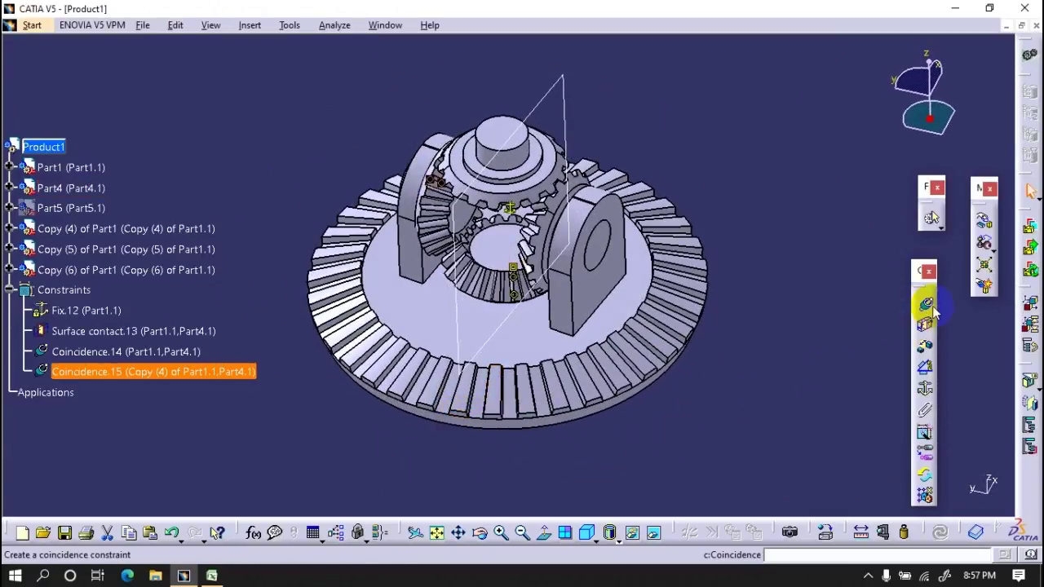
pyautogui.click(820, 307)
# Step: Trial-rotate the pinion about Y respecting constraints, then cancel so nothing moves
pyautogui.click(984, 221)
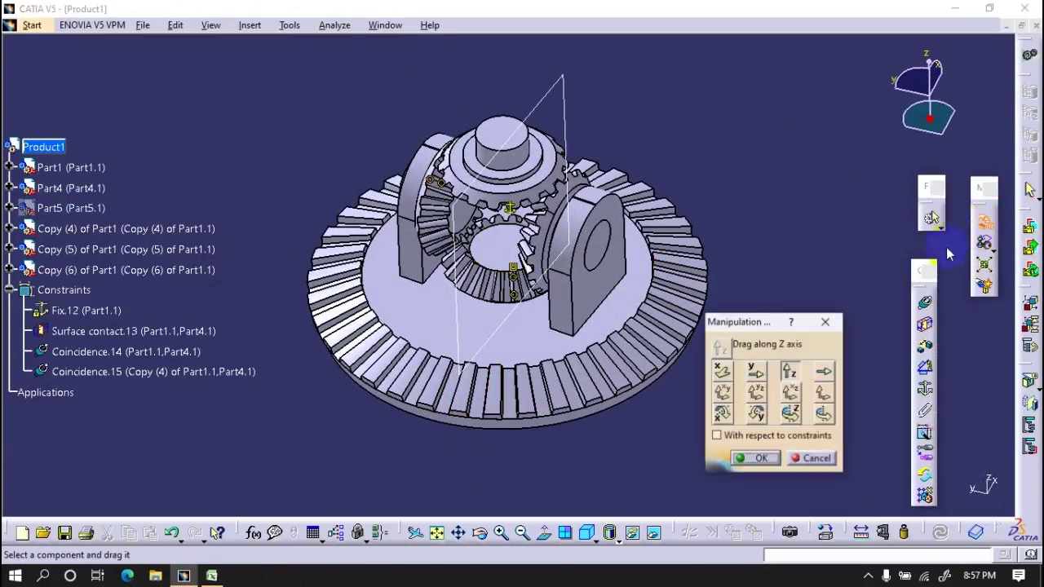
pyautogui.click(757, 417)
pyautogui.moveTo(443, 280)
pyautogui.mouseDown(button='middle')
pyautogui.moveTo(531, 303)
pyautogui.moveTo(517, 352)
pyautogui.mouseUp(button='middle')
pyautogui.moveTo(517, 352)
pyautogui.mouseDown()
pyautogui.moveTo(510, 343)
pyautogui.moveTo(530, 379)
pyautogui.moveTo(571, 358)
pyautogui.mouseUp()
pyautogui.click(716, 435)
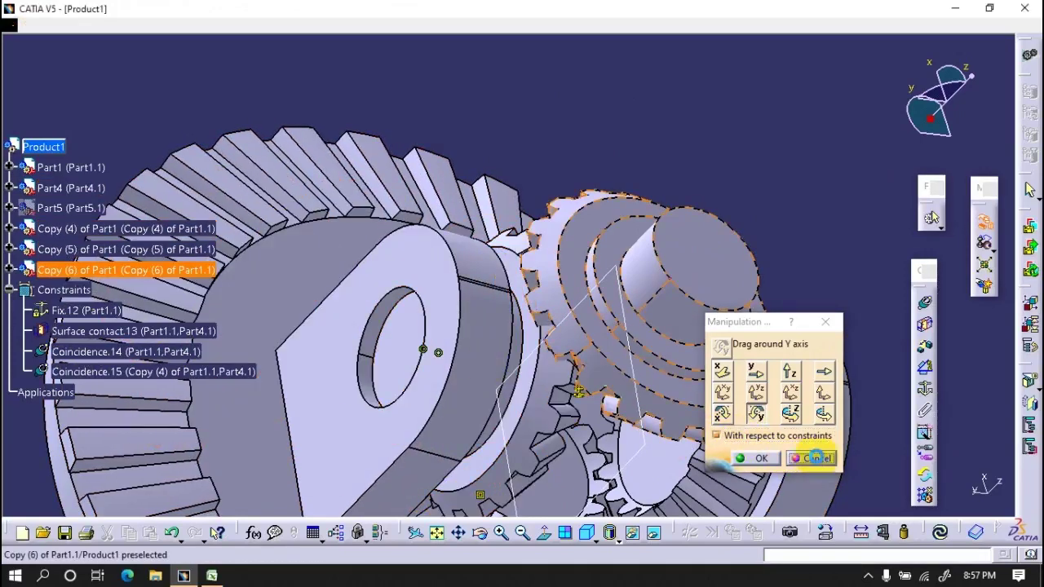
pyautogui.click(813, 458)
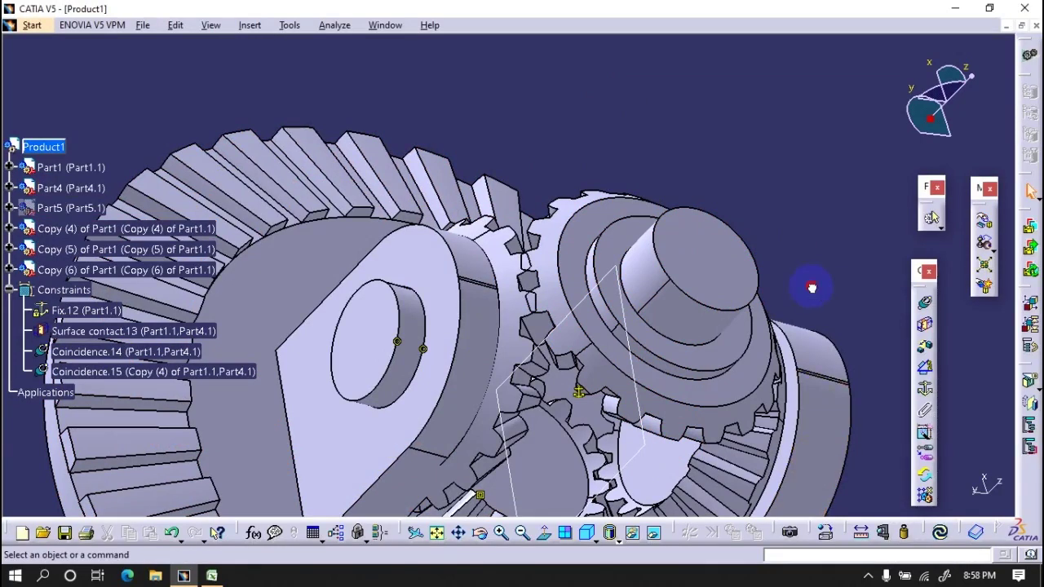
pyautogui.moveTo(632, 390)
pyautogui.mouseDown(button='middle')
pyautogui.moveTo(500, 303)
pyautogui.moveTo(478, 303)
pyautogui.moveTo(822, 297)
pyautogui.mouseUp(button='middle')
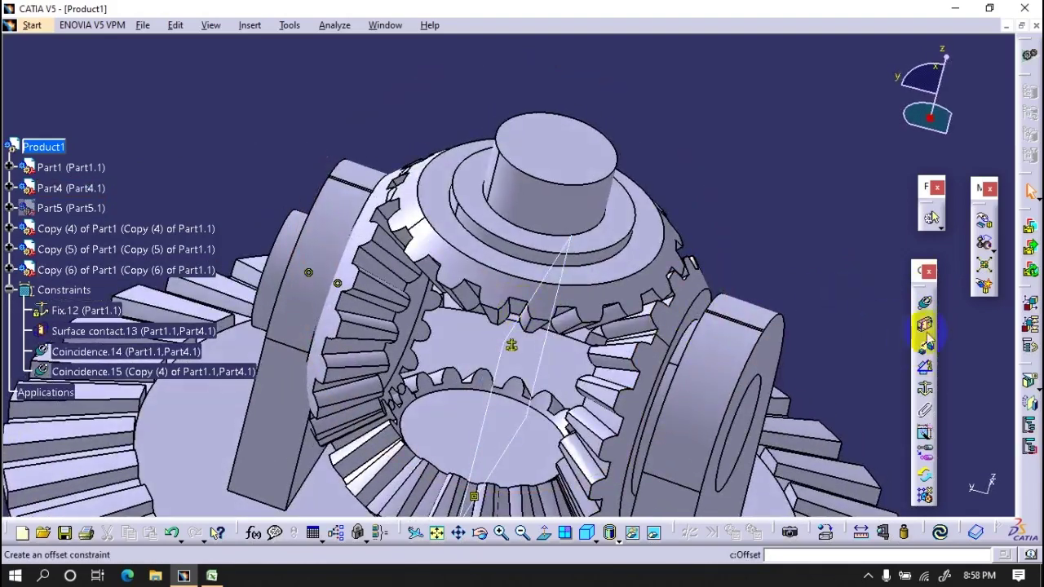
# Step: Add an offset constraint between the Copy (4) face and the Part4 face, then update
pyautogui.click(927, 338)
pyautogui.moveTo(512, 396)
pyautogui.mouseDown(button='middle')
pyautogui.moveTo(617, 233)
pyautogui.moveTo(462, 383)
pyautogui.mouseUp(button='middle')
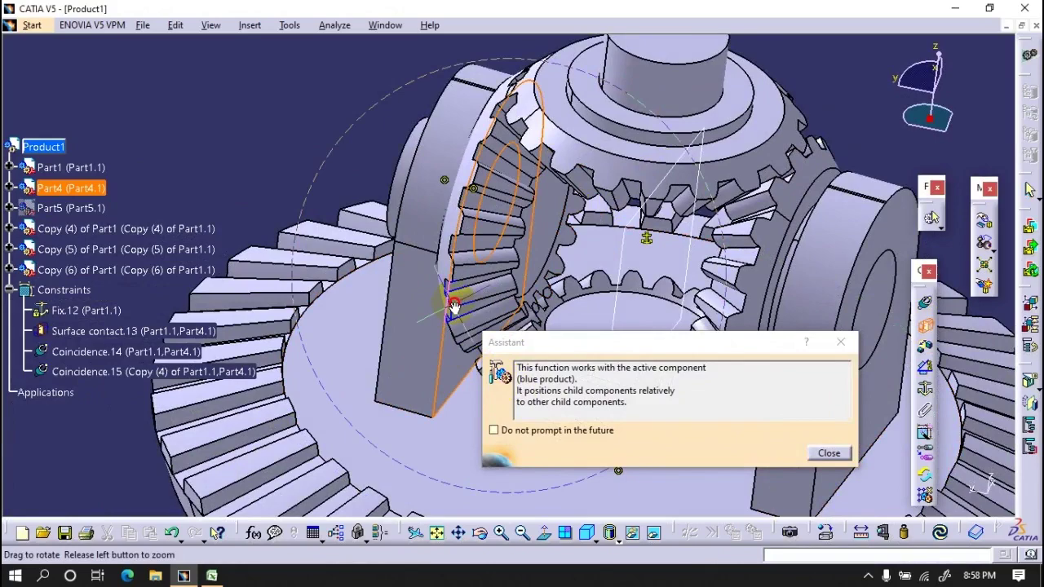
pyautogui.moveTo(455, 306); pyautogui.dragTo(496, 264, button='middle')
pyautogui.click(828, 453)
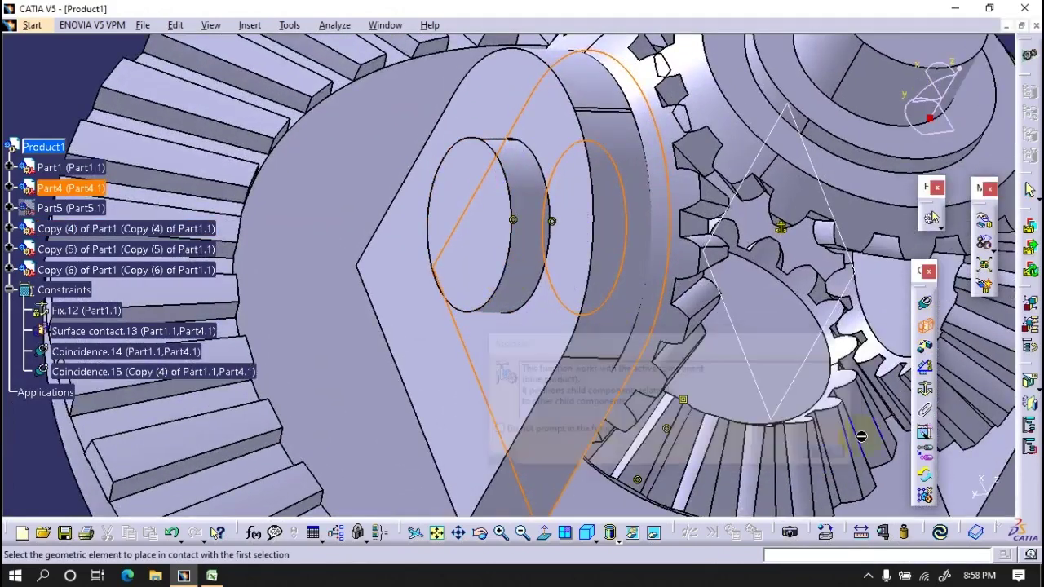
pyautogui.click(924, 346)
pyautogui.click(489, 284)
pyautogui.click(431, 345)
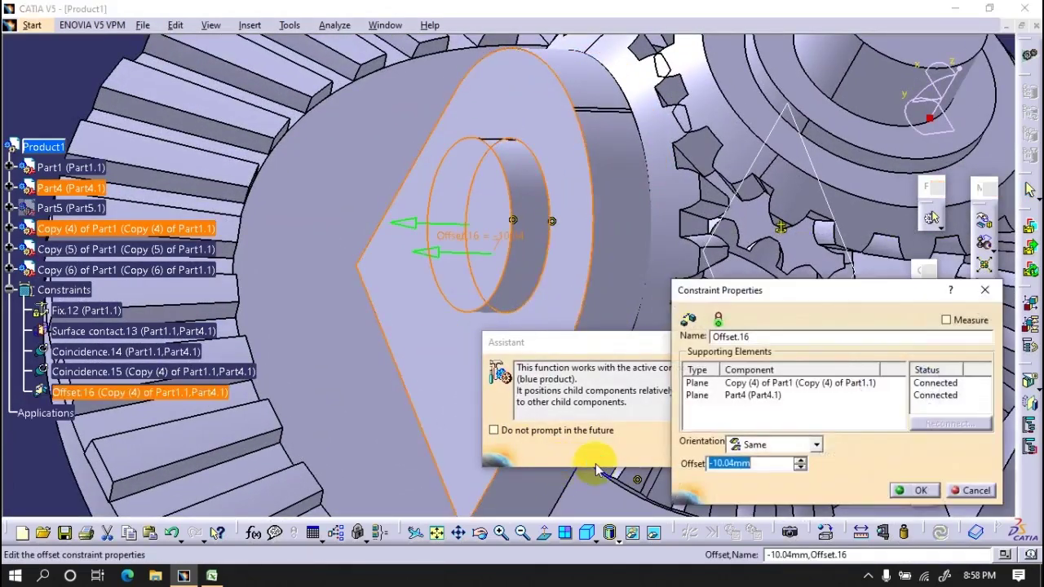
pyautogui.write('0')
pyautogui.press('Return')
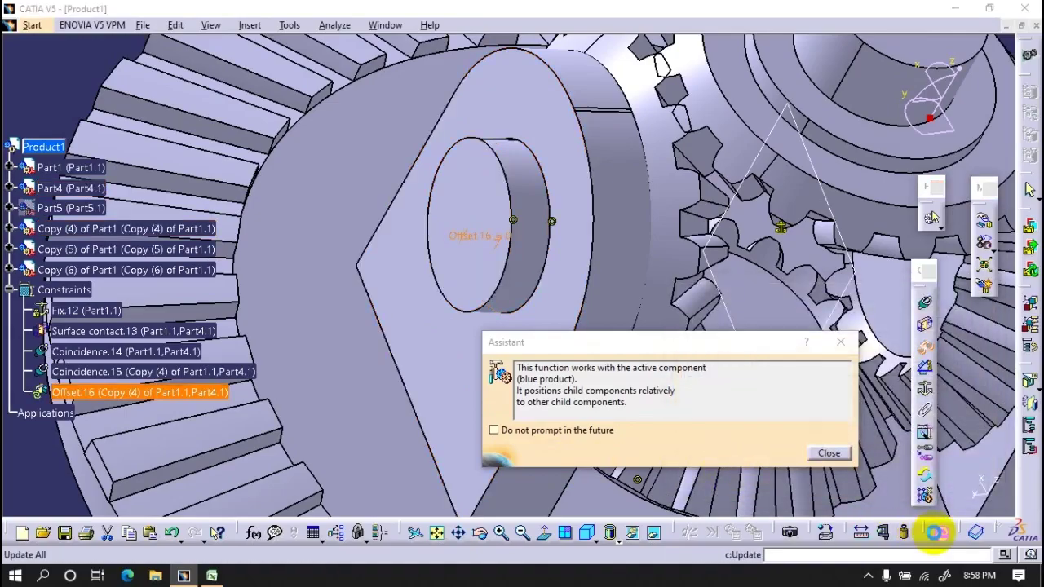
pyautogui.click(939, 531)
pyautogui.moveTo(554, 256)
pyautogui.mouseDown(button='middle')
pyautogui.moveTo(472, 282)
pyautogui.moveTo(419, 226)
pyautogui.moveTo(401, 228)
pyautogui.moveTo(415, 250)
pyautogui.moveTo(461, 253)
pyautogui.moveTo(432, 179)
pyautogui.moveTo(591, 249)
pyautogui.mouseUp(button='middle')
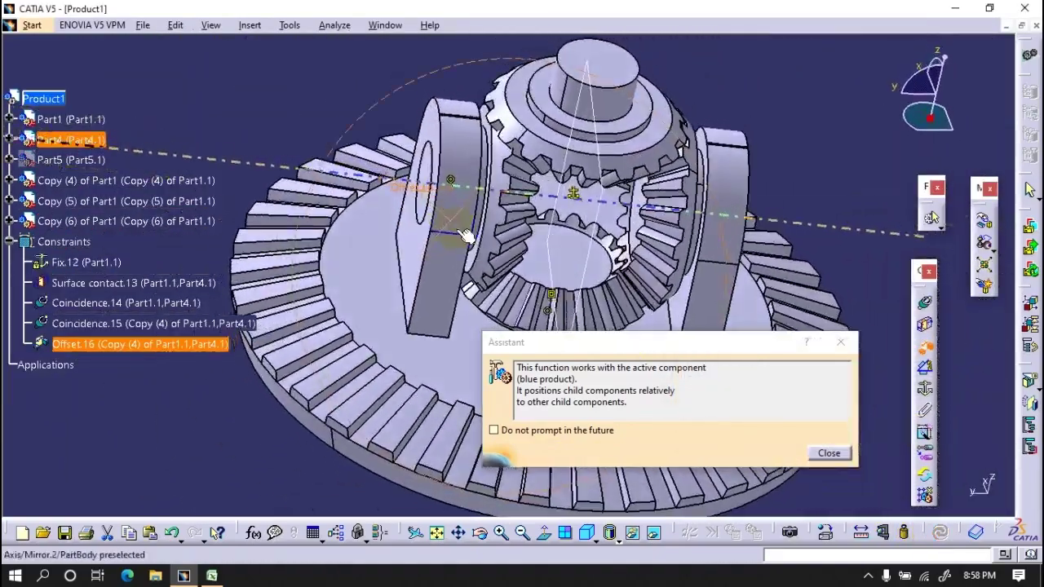
# Step: Change the plane offset to 60 and update the whole Product1 assembly
pyautogui.click(830, 452)
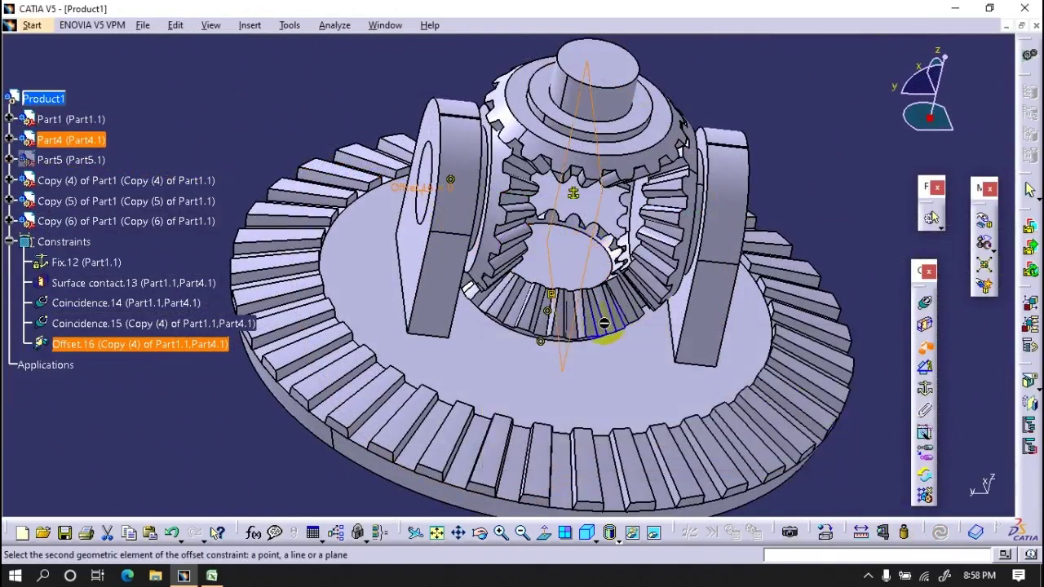
pyautogui.click(924, 358)
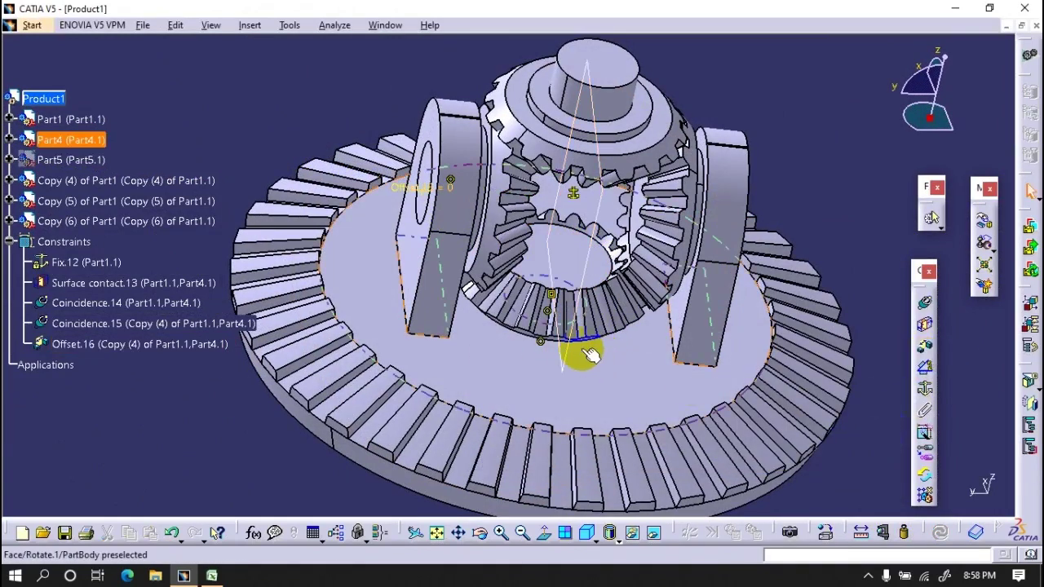
pyautogui.doubleClick(573, 355)
pyautogui.write('60mm')
pyautogui.press('Return')
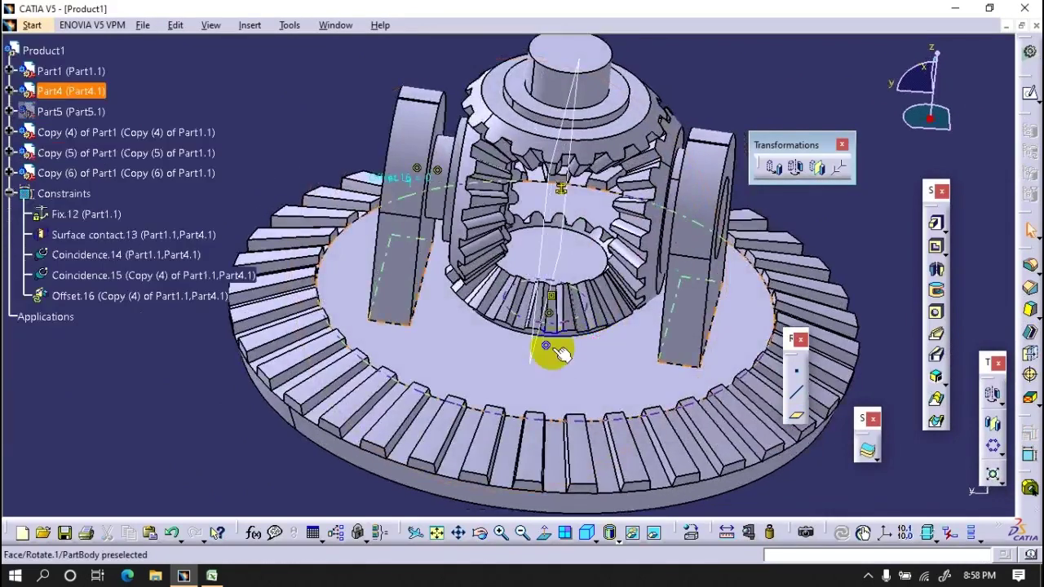
pyautogui.doubleClick(538, 310)
pyautogui.click(978, 533)
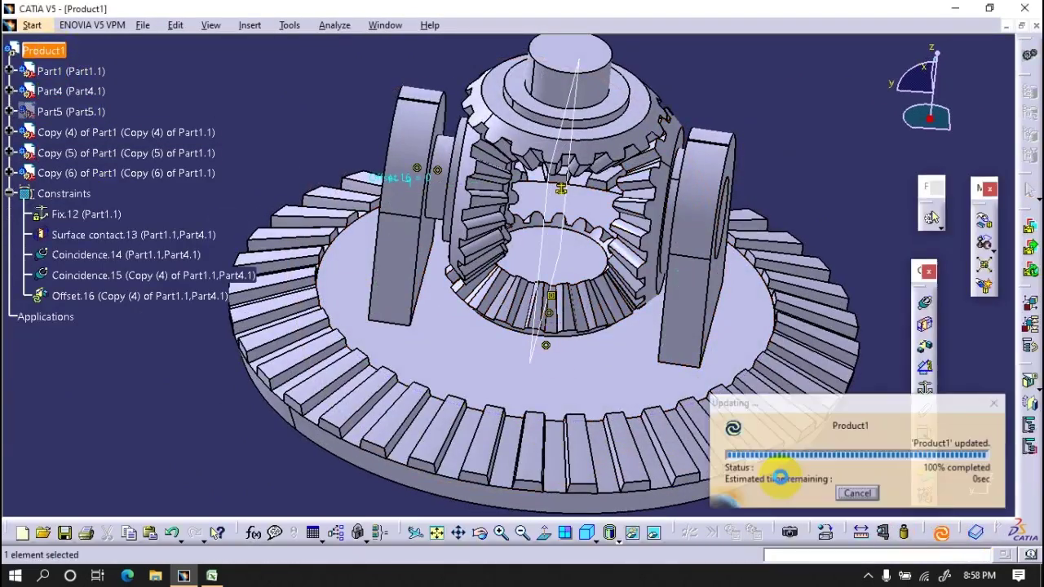
pyautogui.moveTo(628, 412); pyautogui.dragTo(893, 285, button='middle')
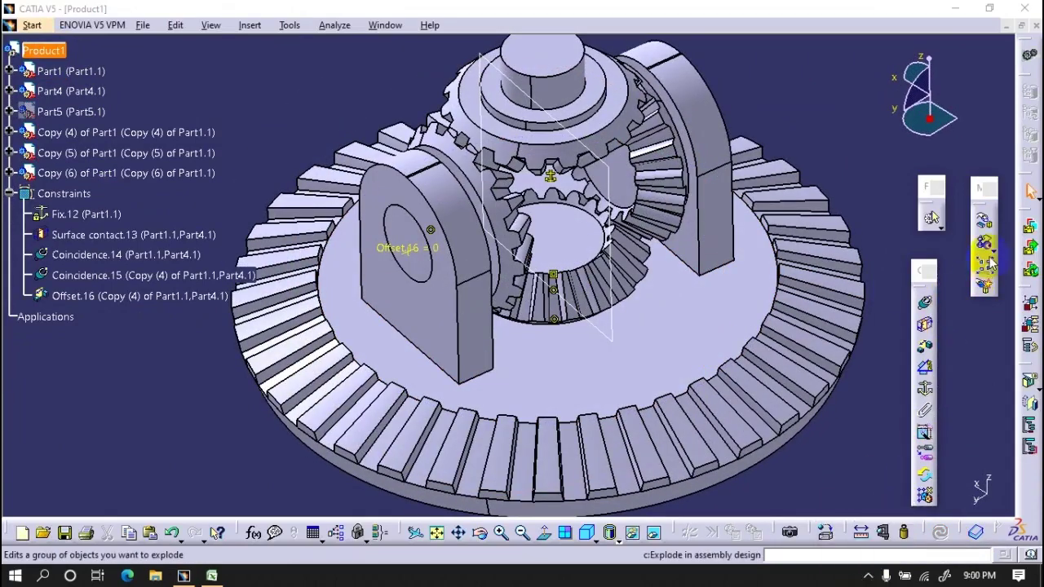
# Step: Rotate the Copy (4) pinion about its hole axis so its teeth mesh
pyautogui.click(985, 222)
pyautogui.click(824, 414)
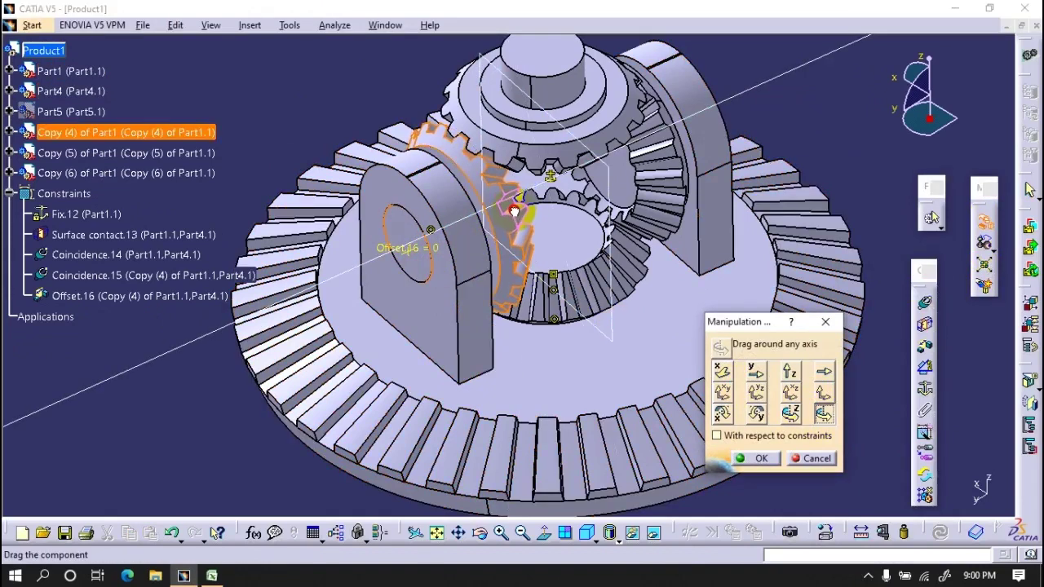
pyautogui.moveTo(515, 211)
pyautogui.mouseDown(button='middle')
pyautogui.moveTo(492, 328)
pyautogui.moveTo(478, 287)
pyautogui.moveTo(571, 164)
pyautogui.mouseUp(button='middle')
pyautogui.moveTo(571, 163); pyautogui.dragTo(570, 153)
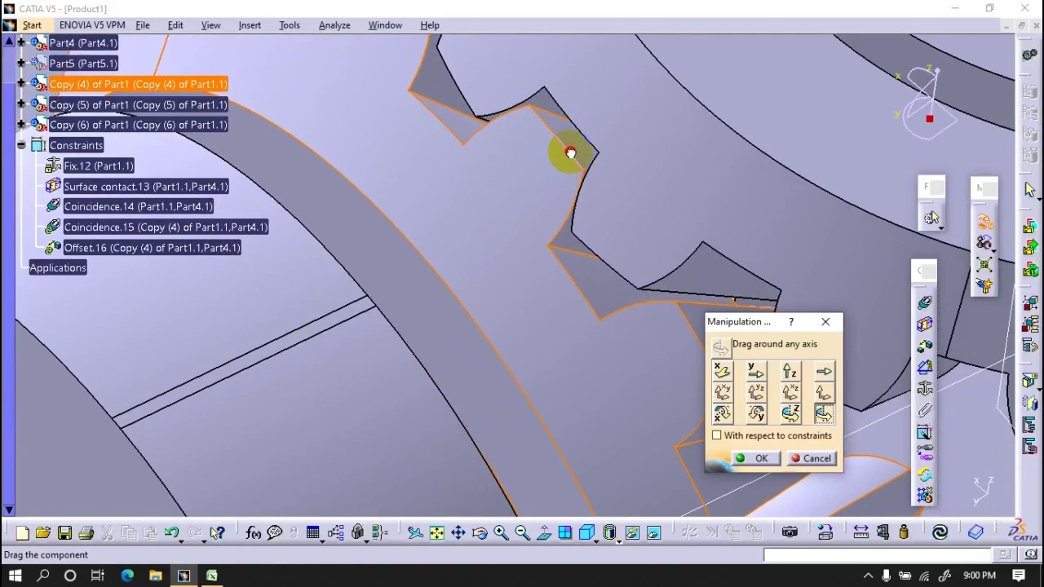
pyautogui.moveTo(570, 153)
pyautogui.keyDown('ctrl'); pyautogui.mouseDown(button='middle')
pyautogui.moveTo(552, 163)
pyautogui.moveTo(754, 456)
pyautogui.moveTo(667, 369)
pyautogui.moveTo(225, 220)
pyautogui.mouseUp(button='middle'); pyautogui.keyUp('ctrl')
pyautogui.click(754, 457)
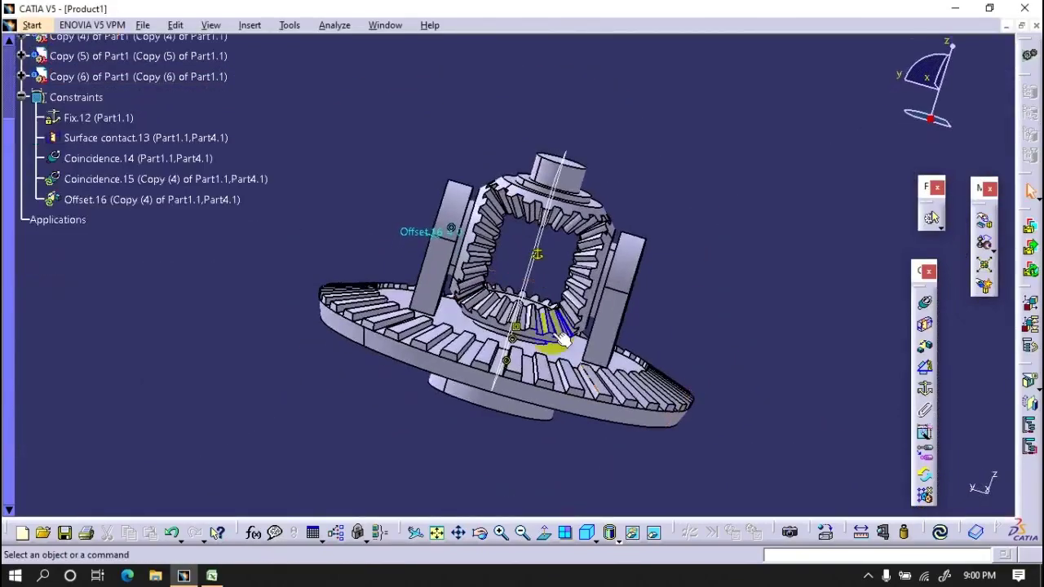
# Step: Show the drive pinion Part5 again with Hide/Show
pyautogui.rightClick(56, 304)
pyautogui.click(93, 239)
pyautogui.moveTo(626, 233)
pyautogui.mouseDown(button='middle')
pyautogui.moveTo(665, 308)
pyautogui.moveTo(677, 377)
pyautogui.mouseUp(button='middle')
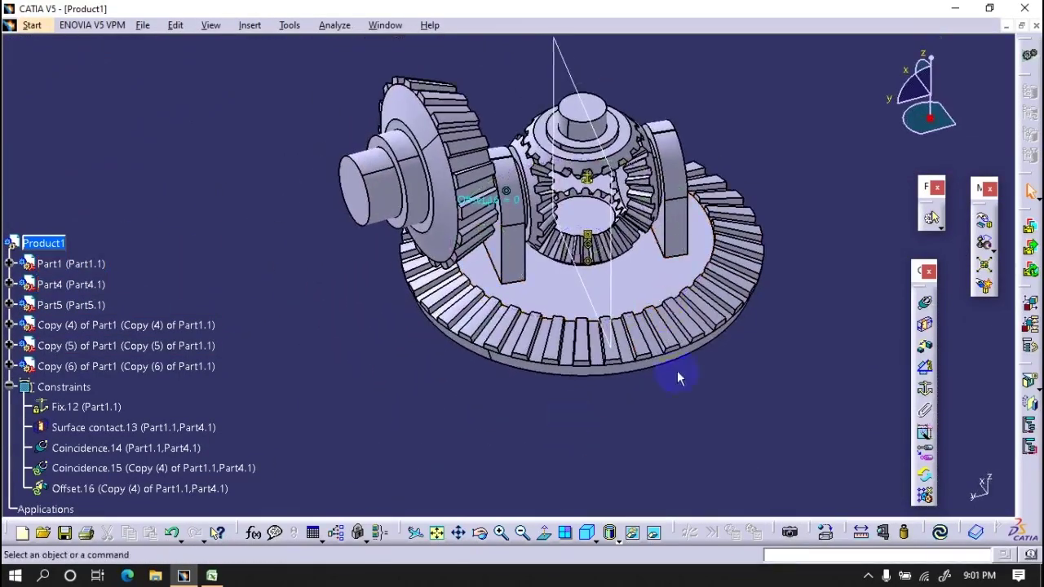
# Step: Add angle constraint Angle.17 between Part4 and Part5 faces, accepting the proposed value
pyautogui.moveTo(489, 302)
pyautogui.mouseDown(button='middle')
pyautogui.moveTo(535, 299)
pyautogui.moveTo(541, 326)
pyautogui.mouseUp(button='middle')
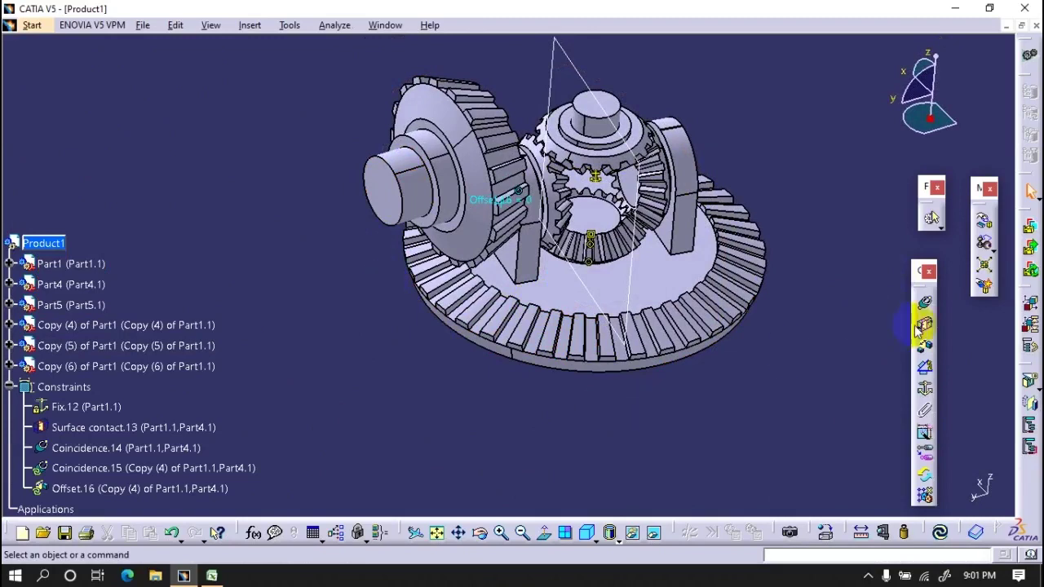
pyautogui.click(924, 346)
pyautogui.click(829, 451)
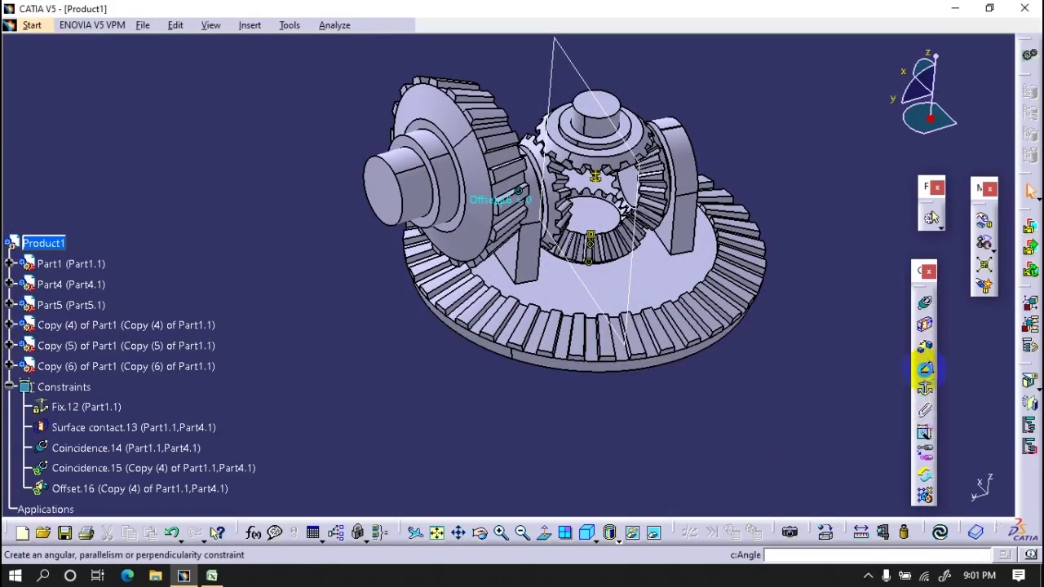
pyautogui.click(924, 369)
pyautogui.moveTo(618, 315); pyautogui.dragTo(653, 303, button='middle')
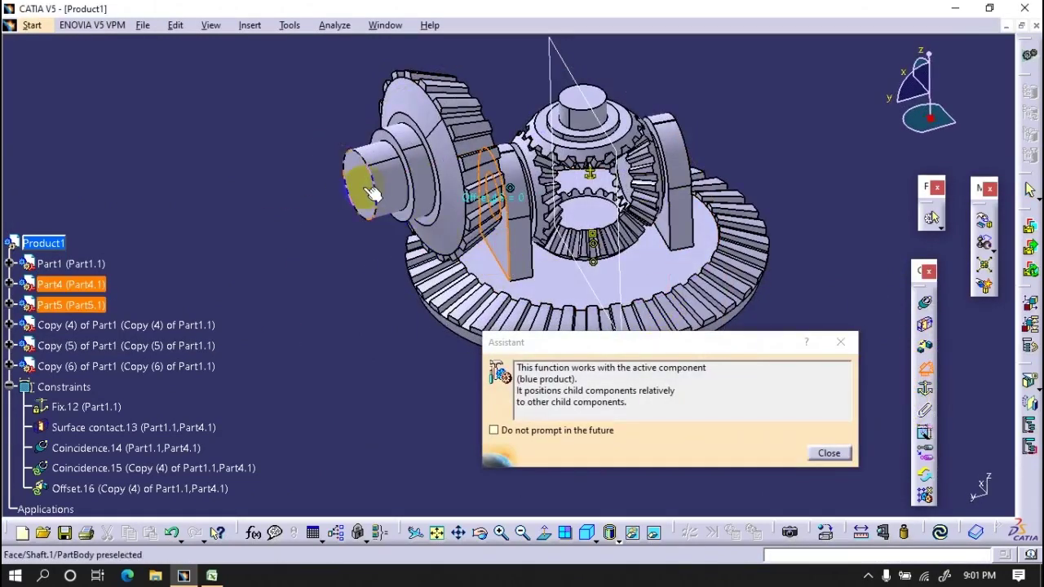
pyautogui.click(371, 192)
pyautogui.press('Return')
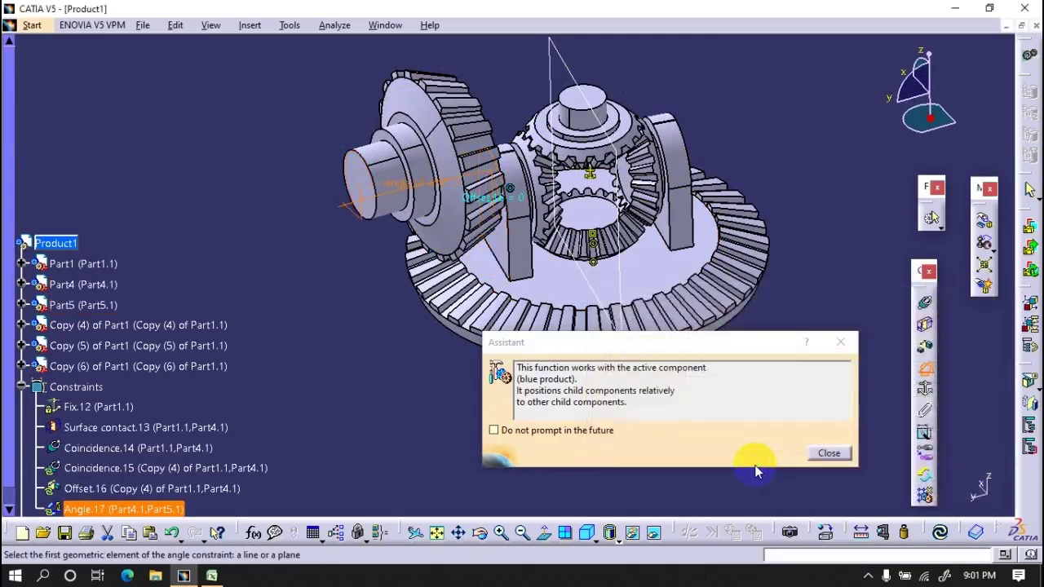
pyautogui.click(827, 452)
pyautogui.moveTo(748, 445); pyautogui.dragTo(746, 224, button='middle')
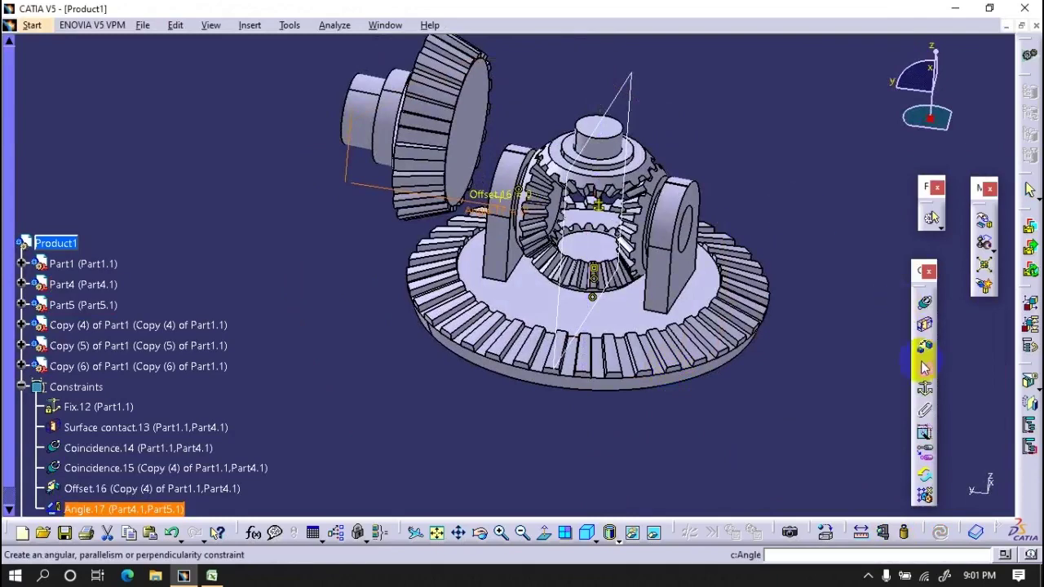
pyautogui.moveTo(746, 224); pyautogui.dragTo(776, 205, button='middle')
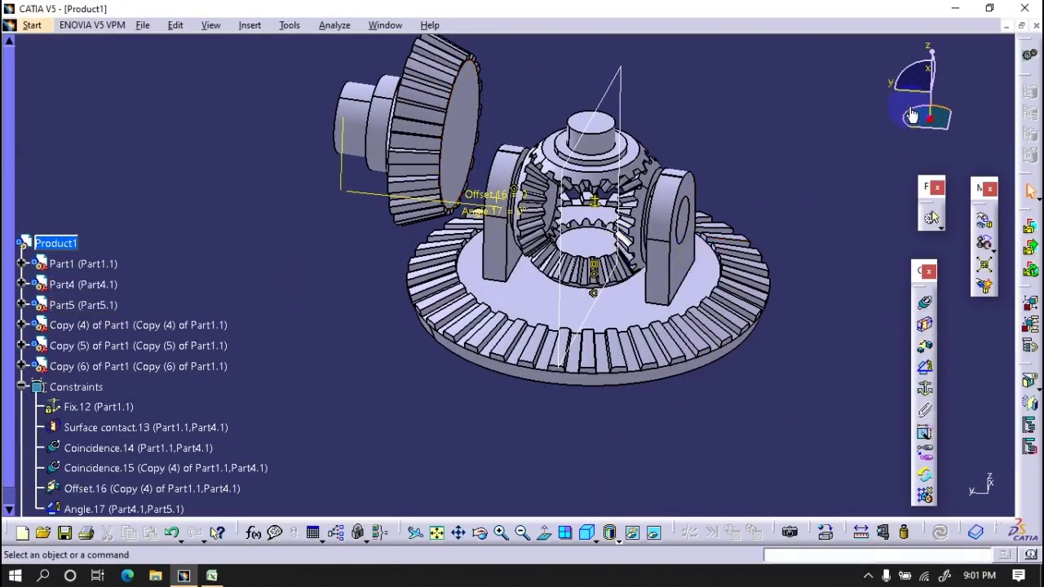
pyautogui.moveTo(660, 299); pyautogui.dragTo(819, 344, button='middle')
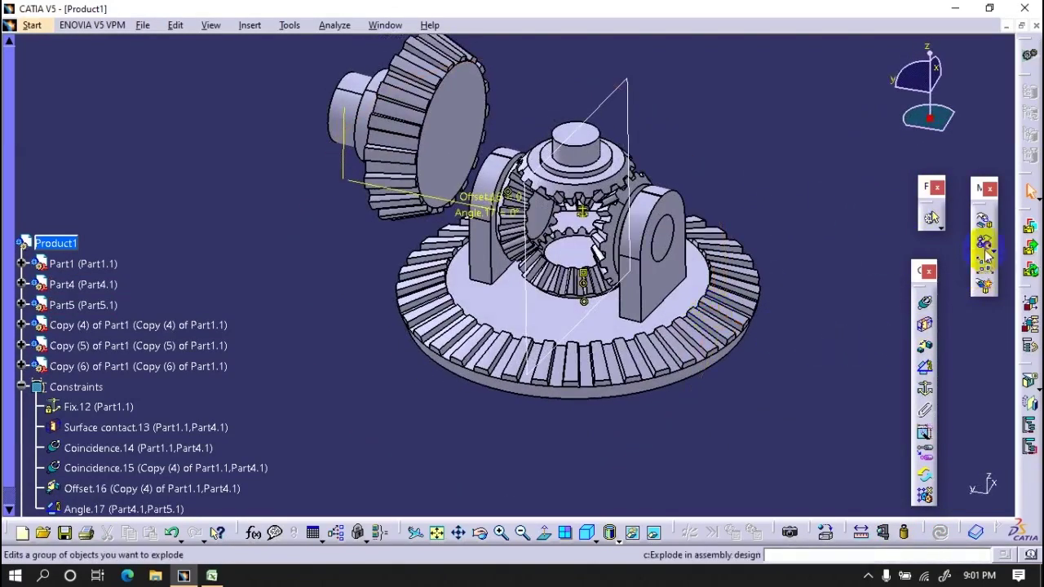
# Step: Slide the Part5 drive pinion down along the Z axis with Manipulation
pyautogui.click(985, 255)
pyautogui.click(790, 371)
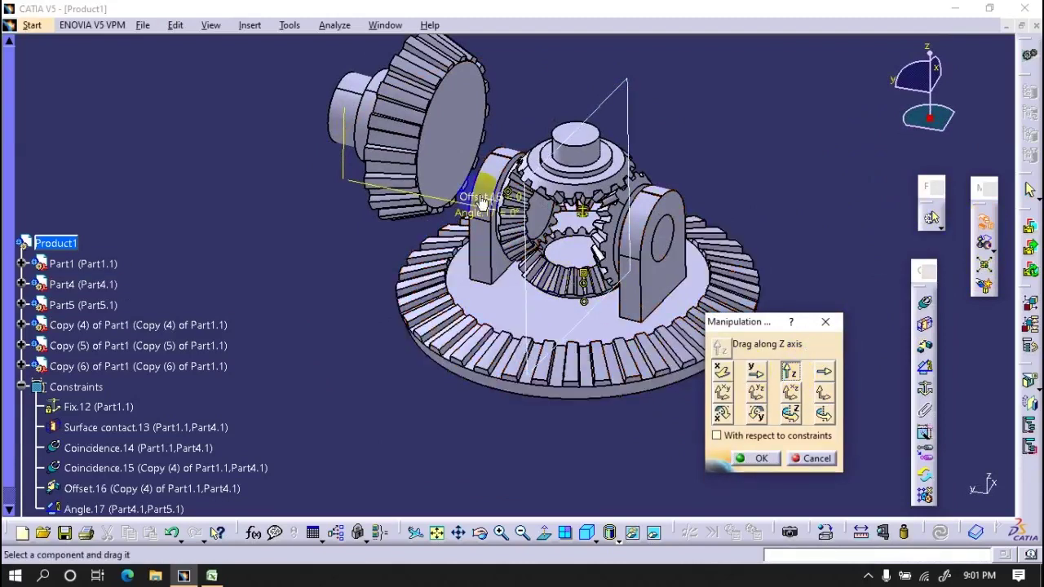
pyautogui.moveTo(481, 202); pyautogui.dragTo(461, 212)
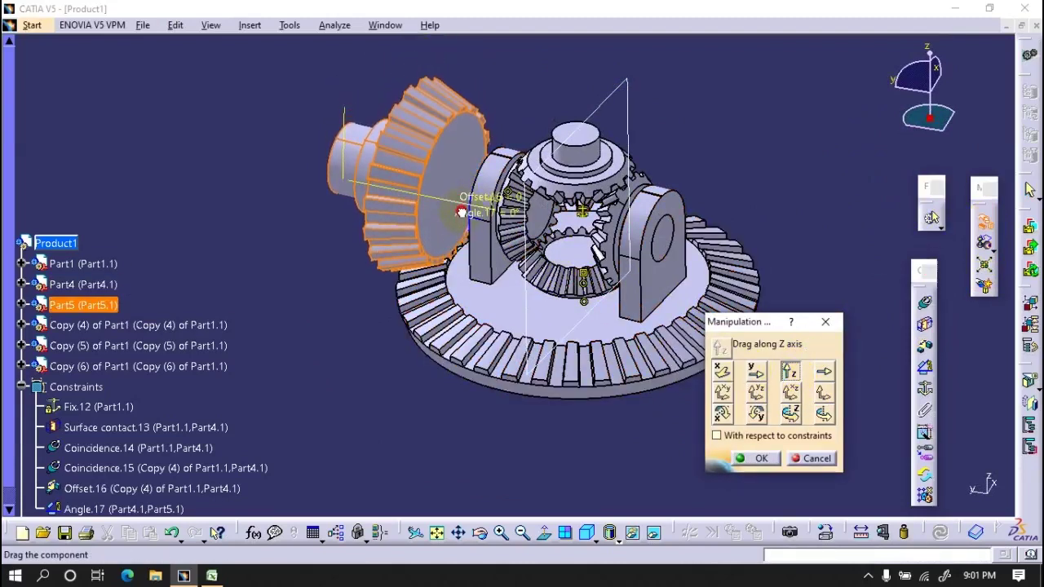
pyautogui.click(751, 458)
# Step: Rotate Part5 around an axis set on its gear edge
pyautogui.moveTo(461, 429); pyautogui.dragTo(507, 378, button='middle')
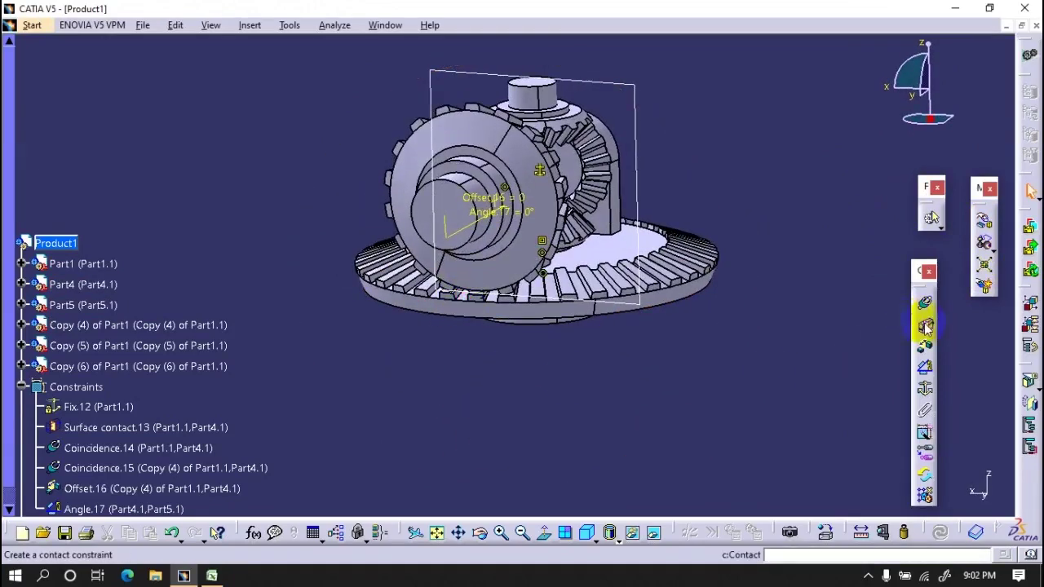
pyautogui.click(983, 221)
pyautogui.click(823, 413)
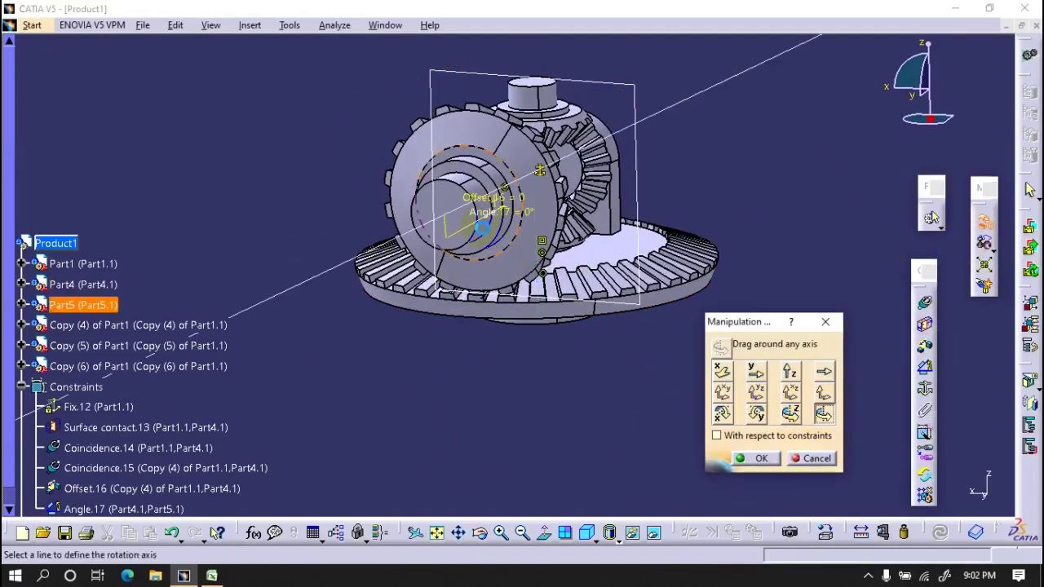
pyautogui.click(542, 143)
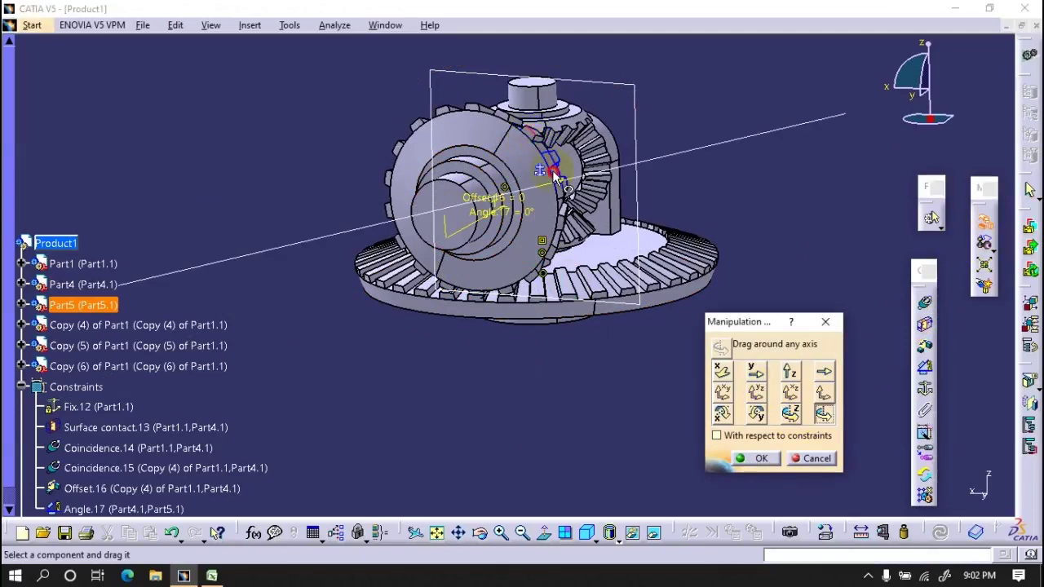
pyautogui.scroll(3, 558, 210)
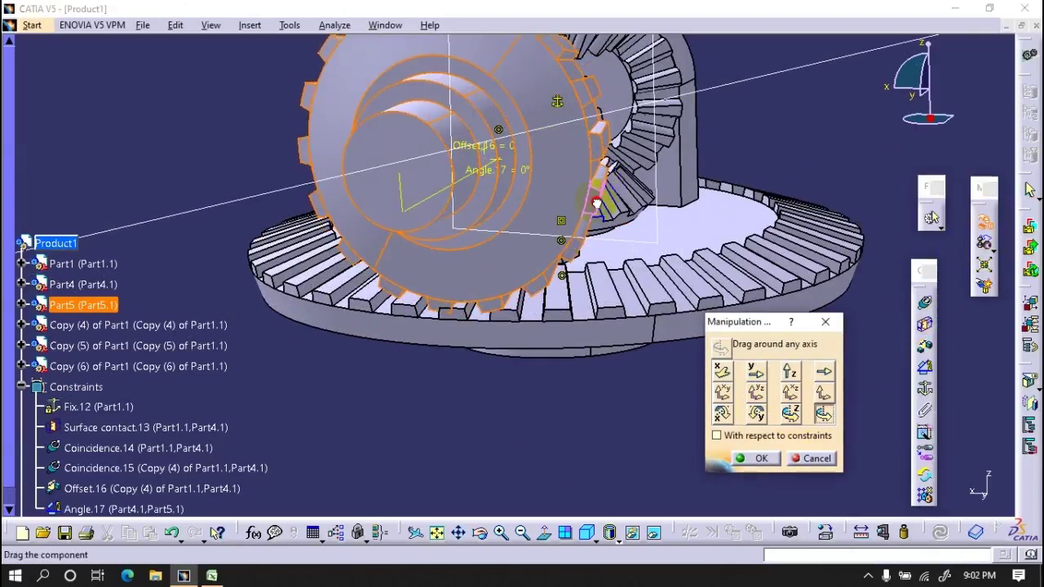
pyautogui.moveTo(571, 211); pyautogui.dragTo(595, 216)
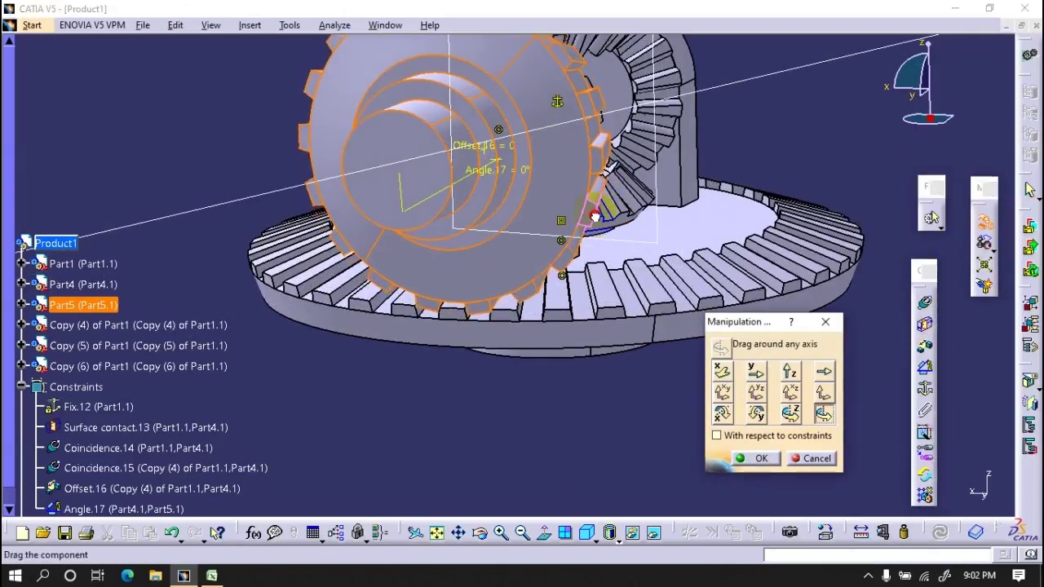
pyautogui.click(755, 458)
# Step: Shift Part5 slightly along Y so it sits against the ring gear teeth
pyautogui.moveTo(710, 345)
pyautogui.mouseDown(button='middle')
pyautogui.moveTo(515, 306)
pyautogui.moveTo(372, 303)
pyautogui.moveTo(401, 373)
pyautogui.moveTo(422, 284)
pyautogui.moveTo(392, 344)
pyautogui.mouseUp(button='middle')
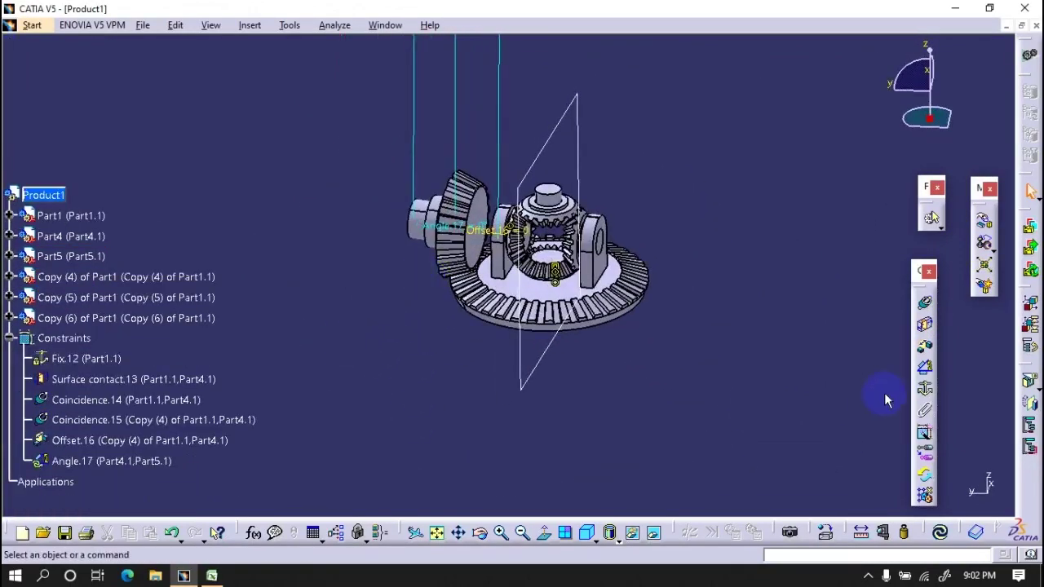
pyautogui.moveTo(767, 313); pyautogui.dragTo(946, 530, button='middle')
pyautogui.moveTo(573, 365)
pyautogui.mouseDown(button='middle')
pyautogui.moveTo(429, 367)
pyautogui.moveTo(523, 369)
pyautogui.moveTo(922, 327)
pyautogui.mouseUp(button='middle')
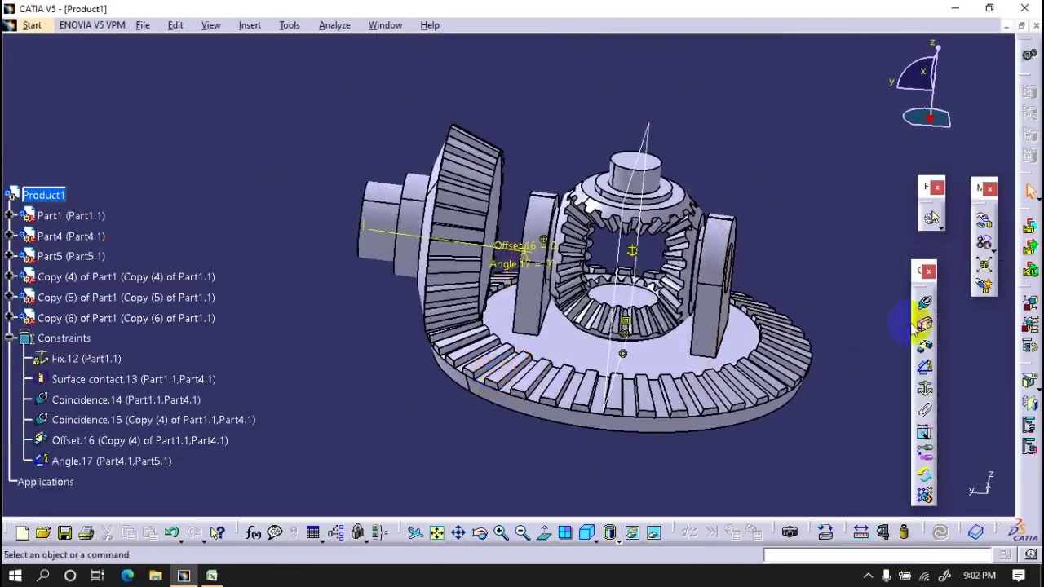
pyautogui.click(984, 220)
pyautogui.click(756, 371)
pyautogui.moveTo(481, 300); pyautogui.dragTo(468, 298)
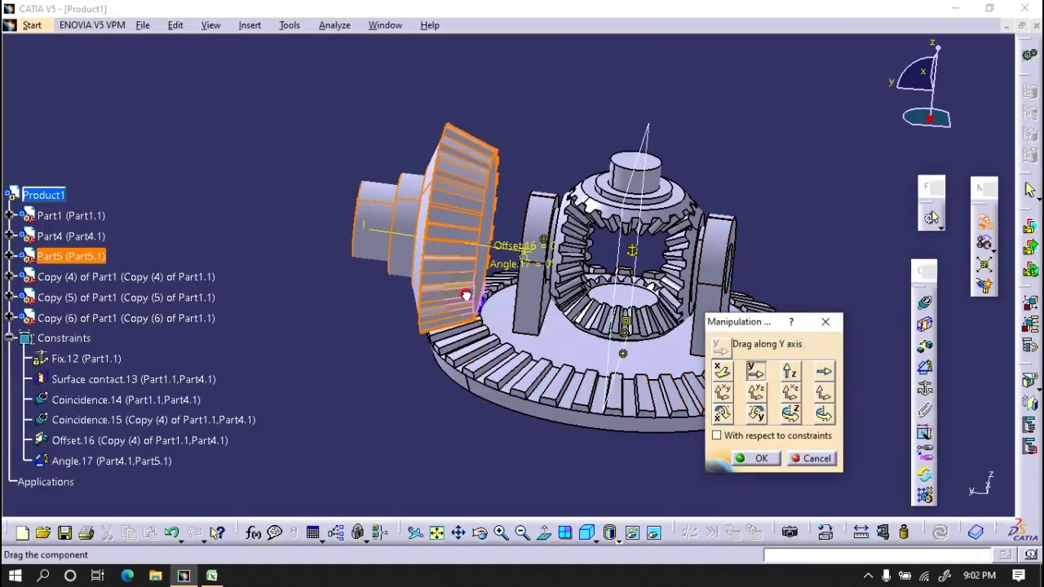
pyautogui.click(754, 457)
pyautogui.moveTo(659, 415)
pyautogui.mouseDown(button='middle')
pyautogui.moveTo(600, 431)
pyautogui.moveTo(380, 410)
pyautogui.mouseUp(button='middle')
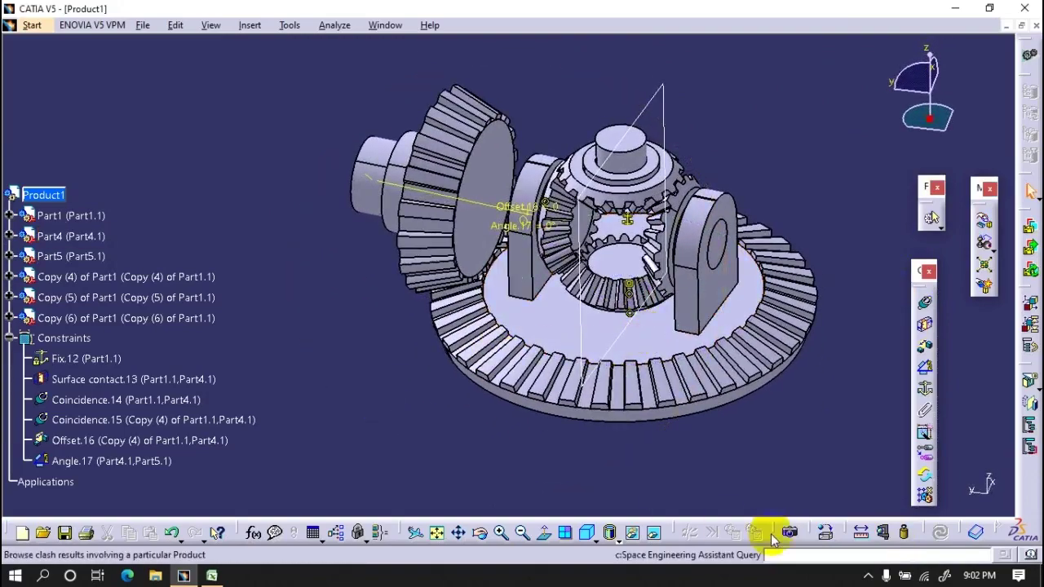
pyautogui.click(826, 533)
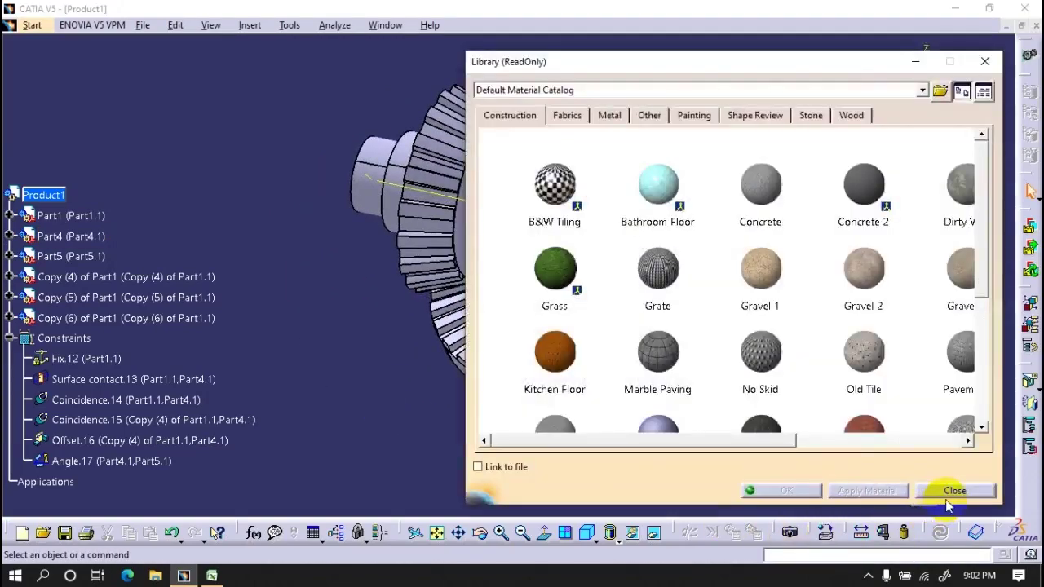
pyautogui.click(946, 487)
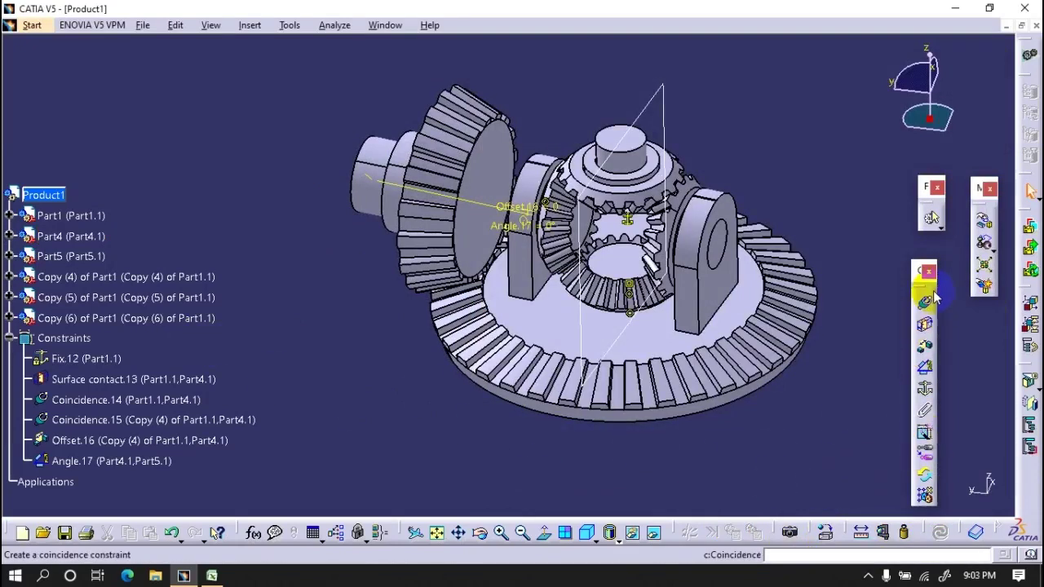
pyautogui.moveTo(466, 350)
pyautogui.mouseDown(button='middle')
pyautogui.moveTo(682, 366)
pyautogui.moveTo(660, 367)
pyautogui.mouseUp(button='middle')
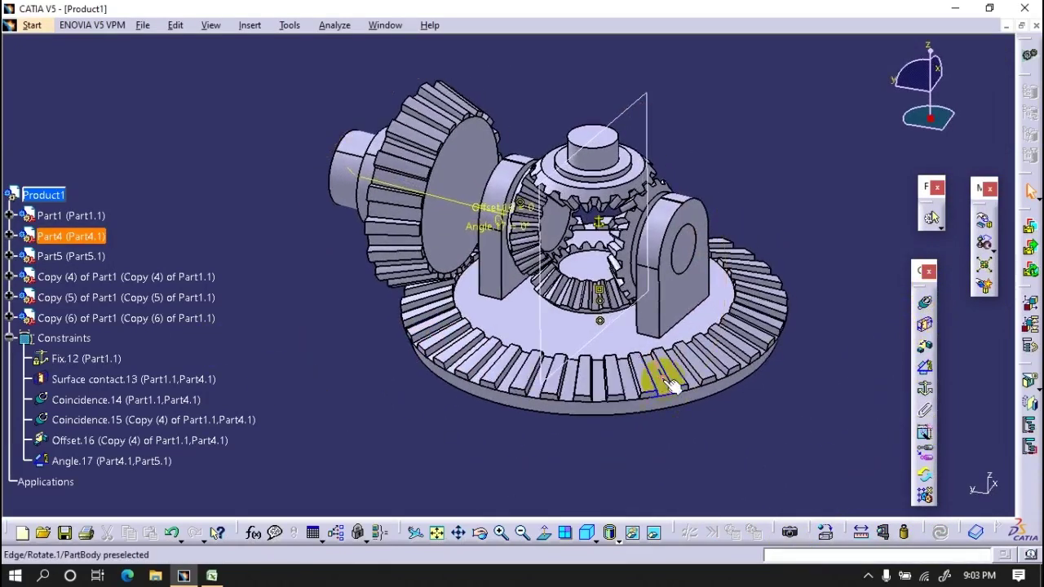
pyautogui.scroll(-3, 120, 214)
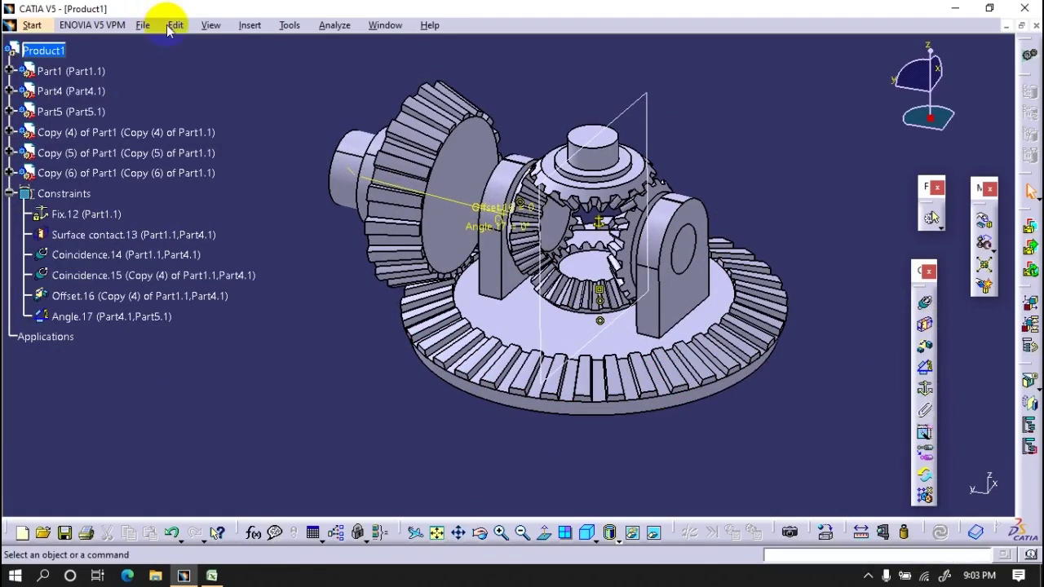
pyautogui.moveTo(404, 59)
pyautogui.mouseDown(button='middle')
pyautogui.moveTo(477, 174)
pyautogui.moveTo(361, 326)
pyautogui.moveTo(489, 174)
pyautogui.moveTo(452, 176)
pyautogui.moveTo(469, 196)
pyautogui.mouseUp(button='middle')
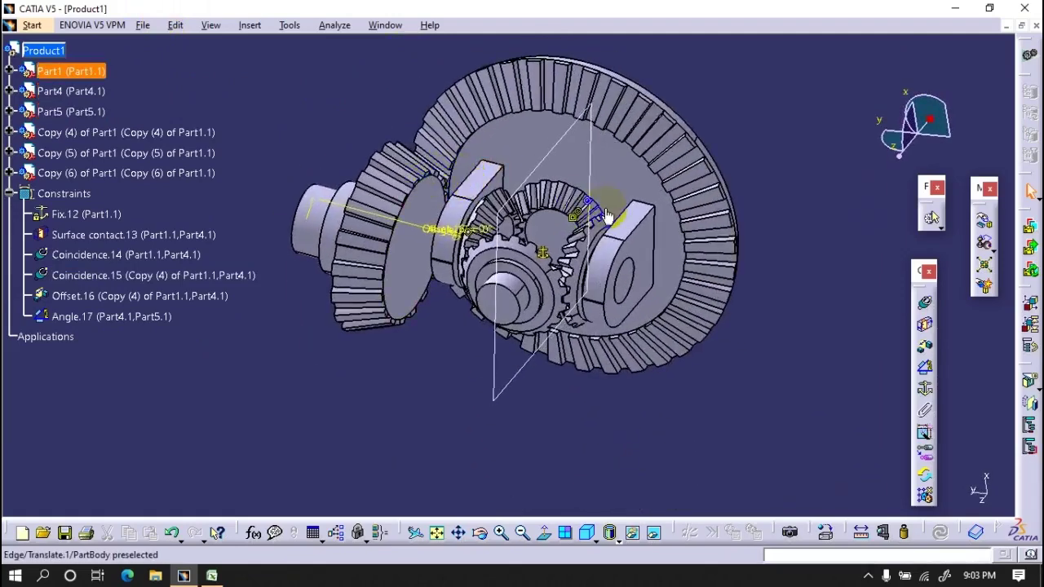